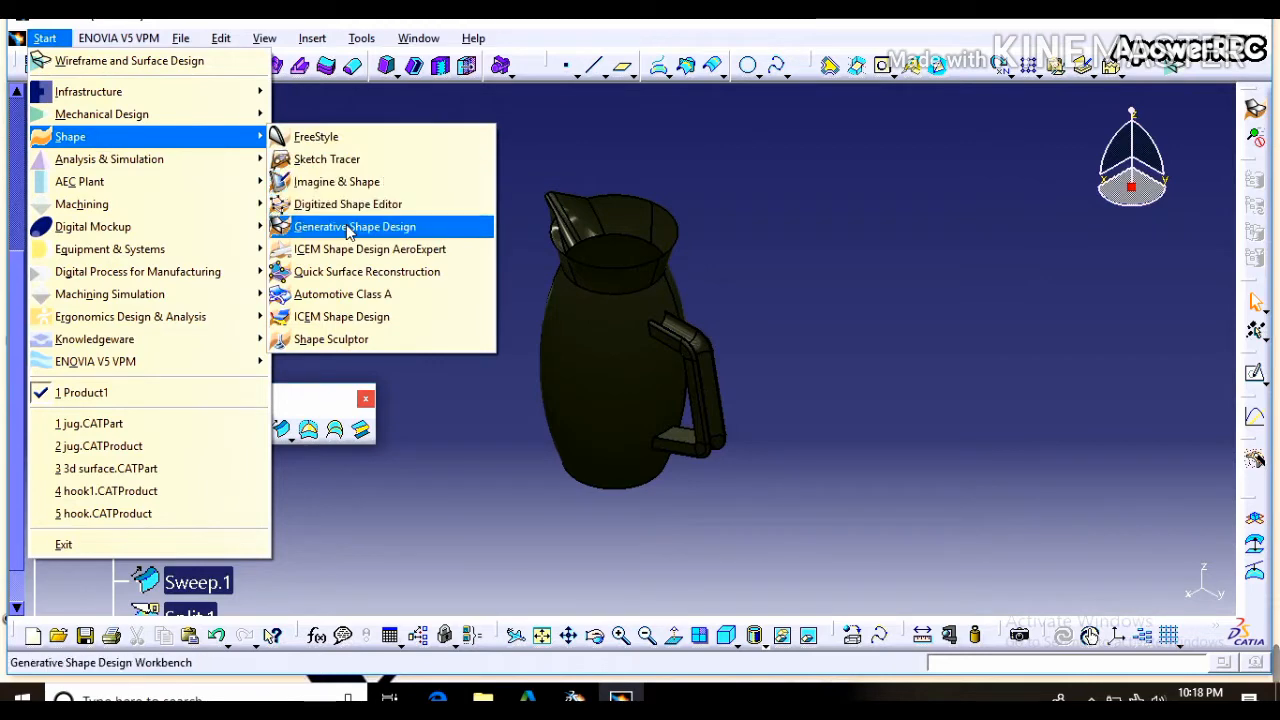
- Create a new part named jug in the Generative Shape Design workbench
left_click(350, 227)
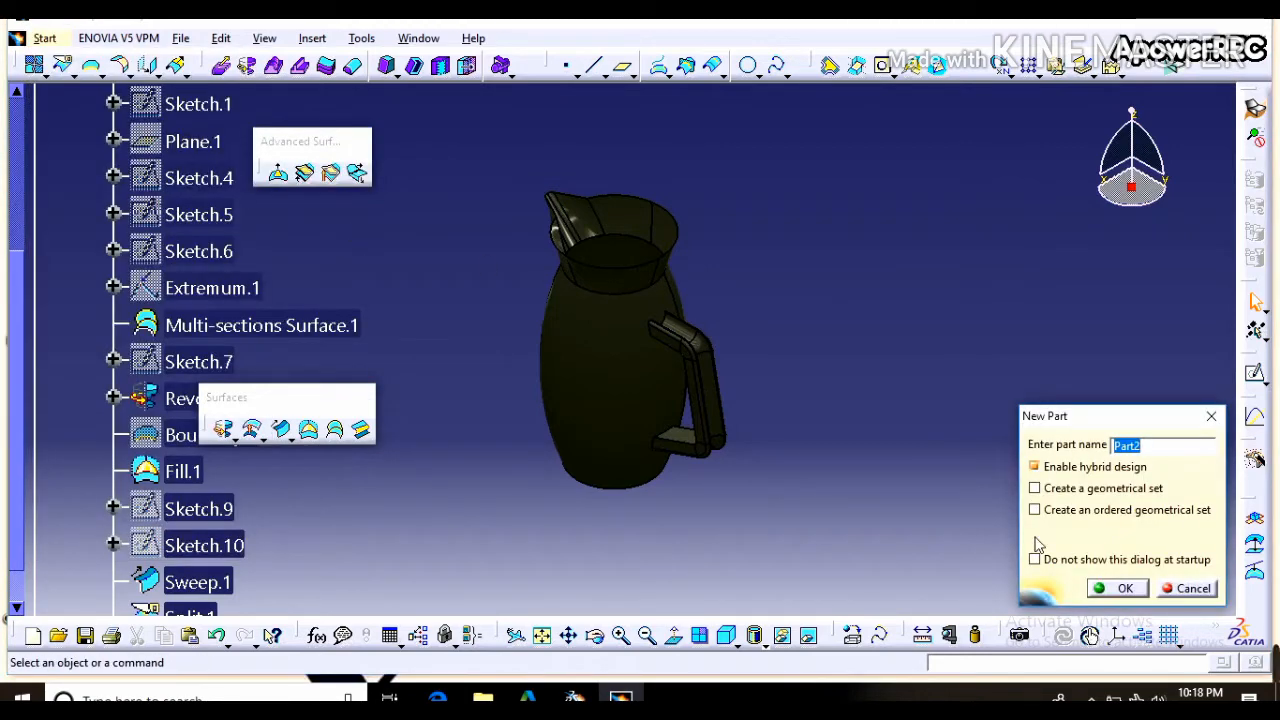
type("jug")
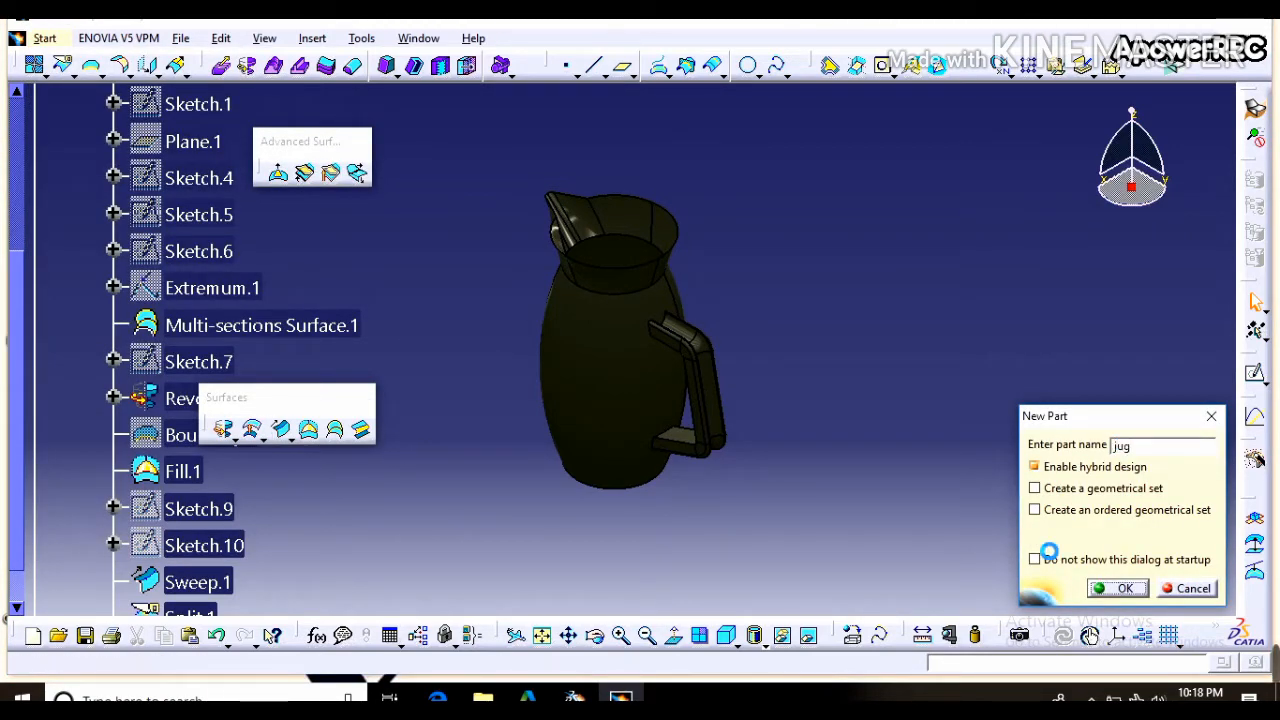
left_click(1115, 588)
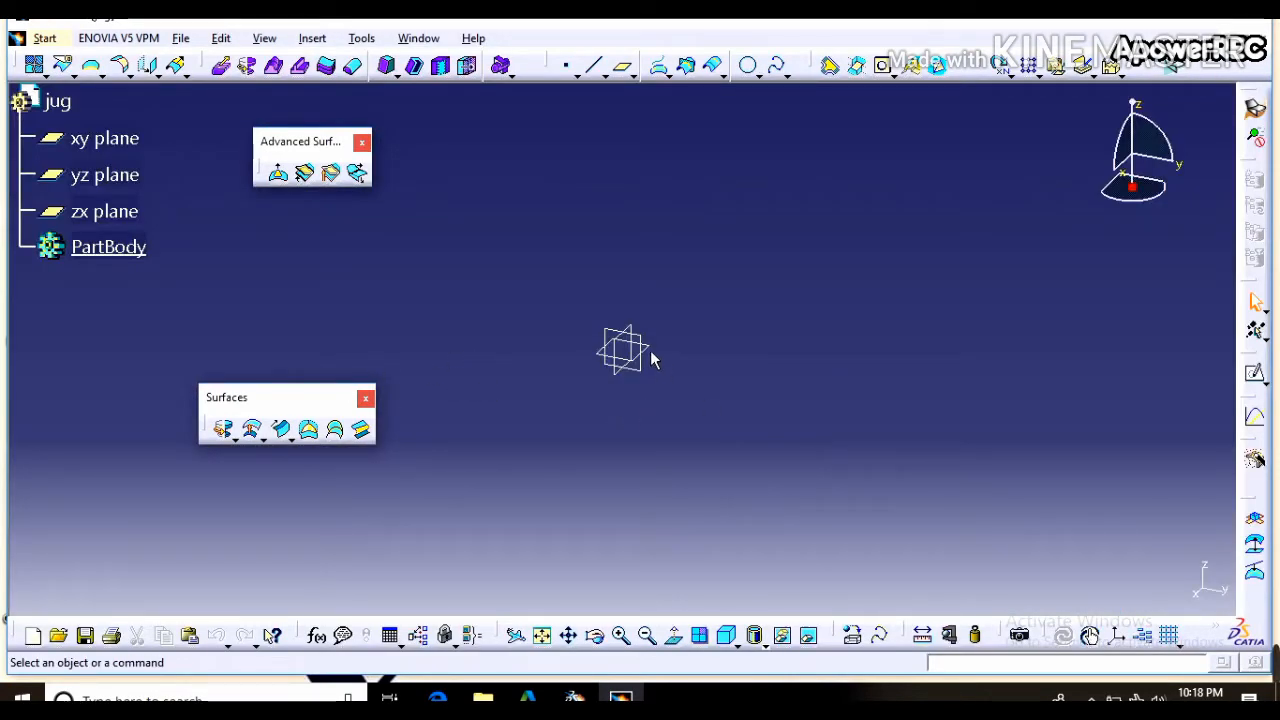
- Open a sketch on the xy plane and draw a circle of about 60 mm radius centred on the origin
left_click(1256, 379)
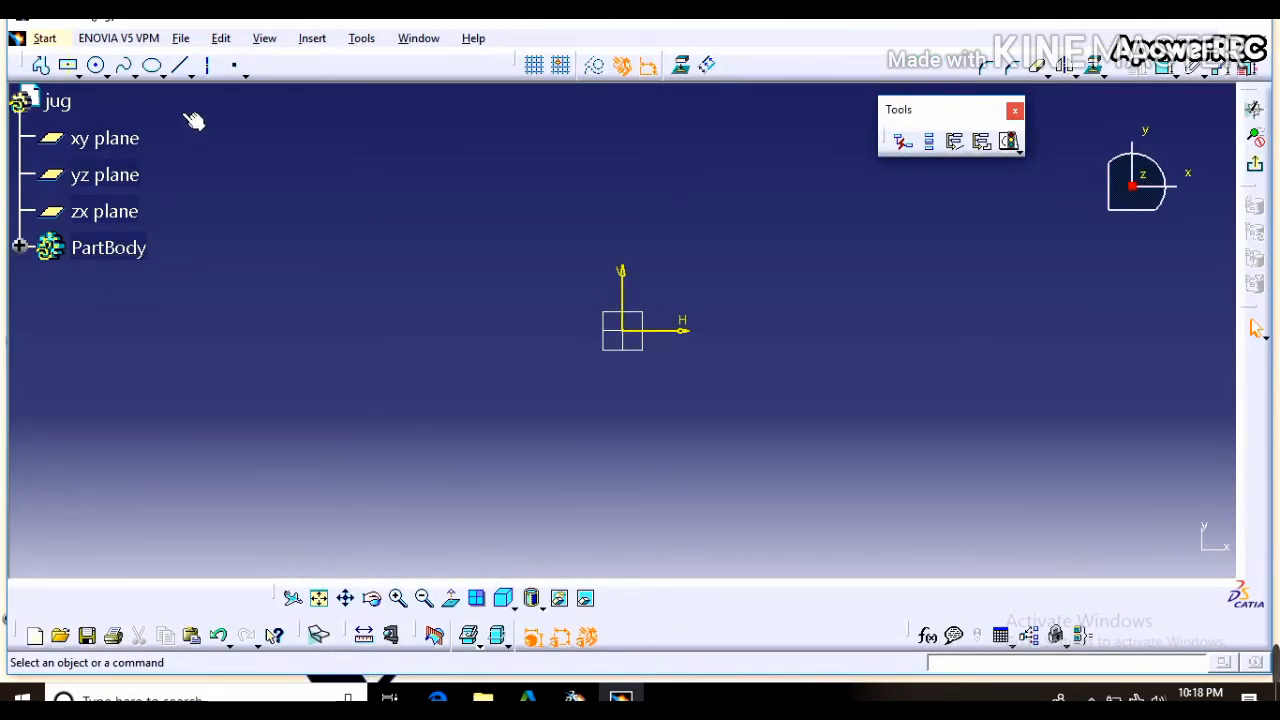
left_click(96, 65)
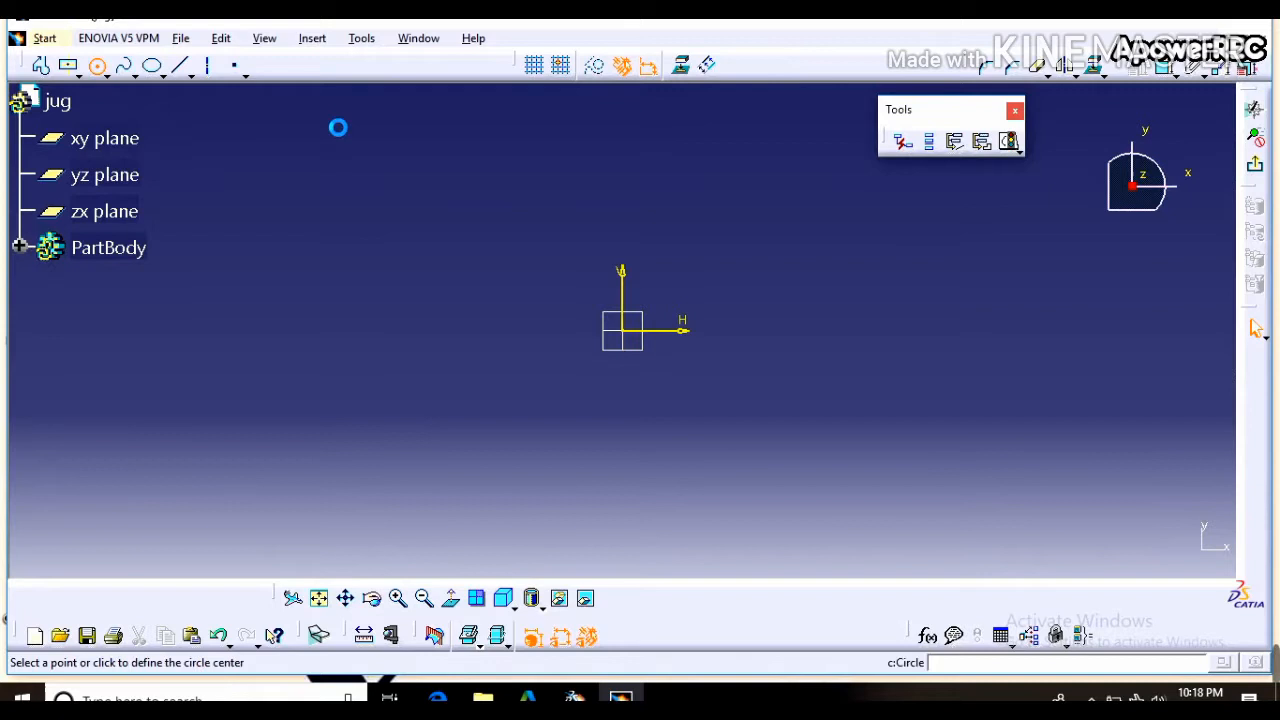
left_click(624, 331)
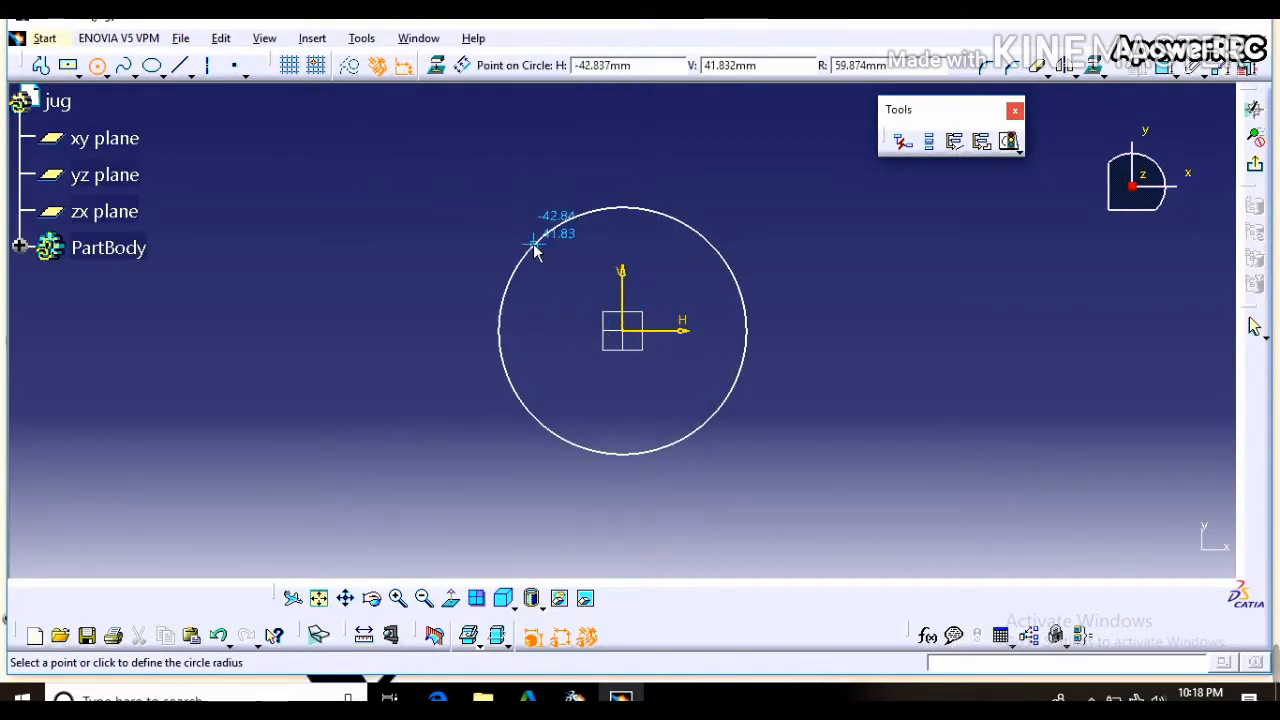
left_click(532, 247)
- Dimension the circle's radius and set it to 80 mm
left_click(1164, 67)
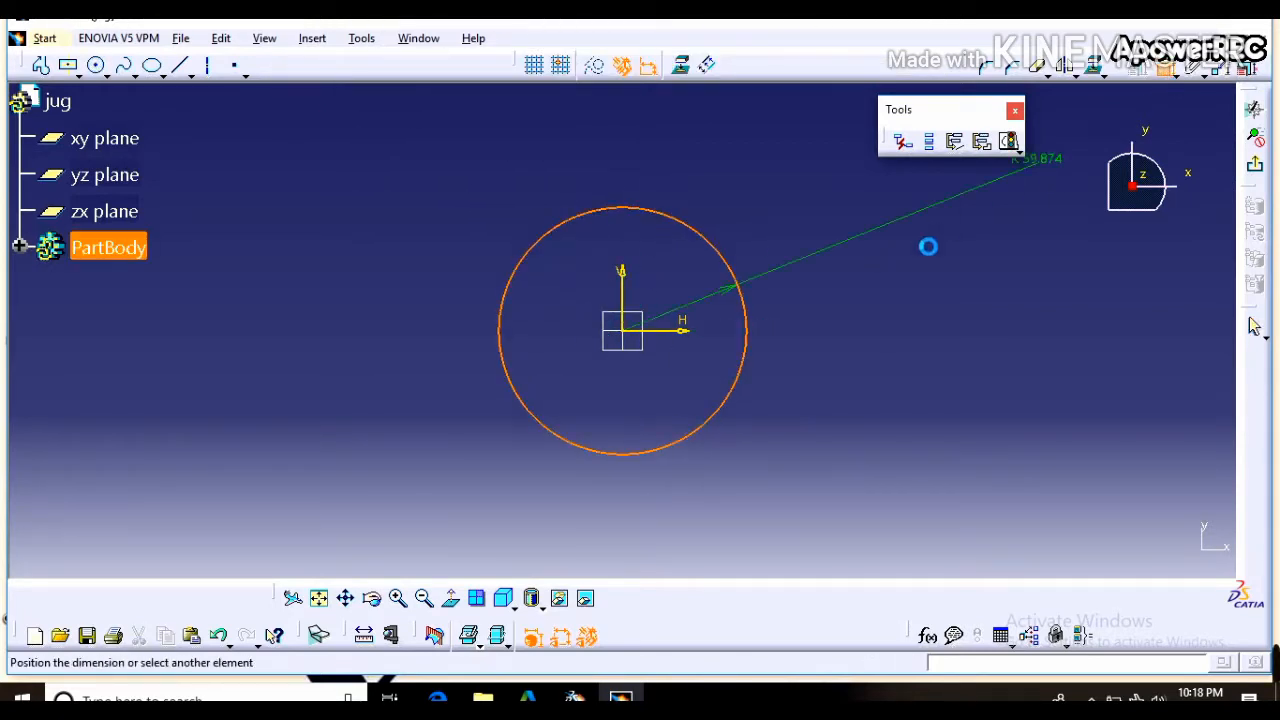
left_click(842, 246)
double_click(870, 245)
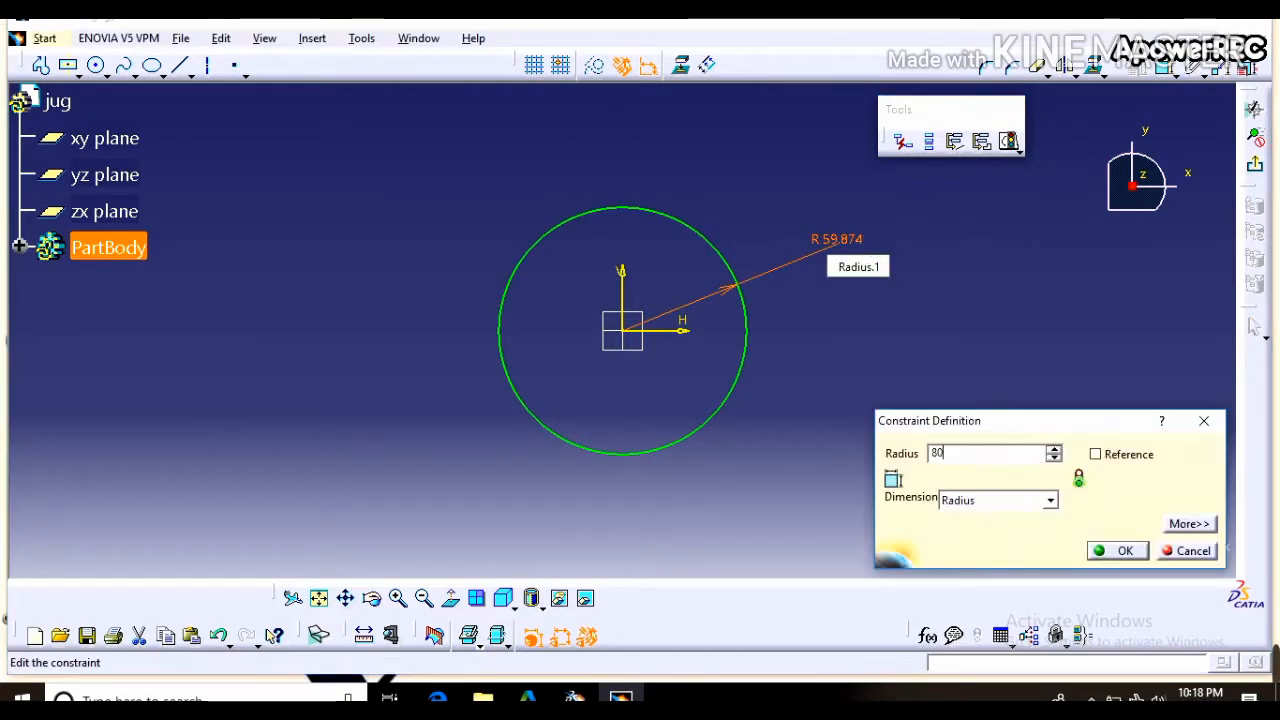
key("Return")
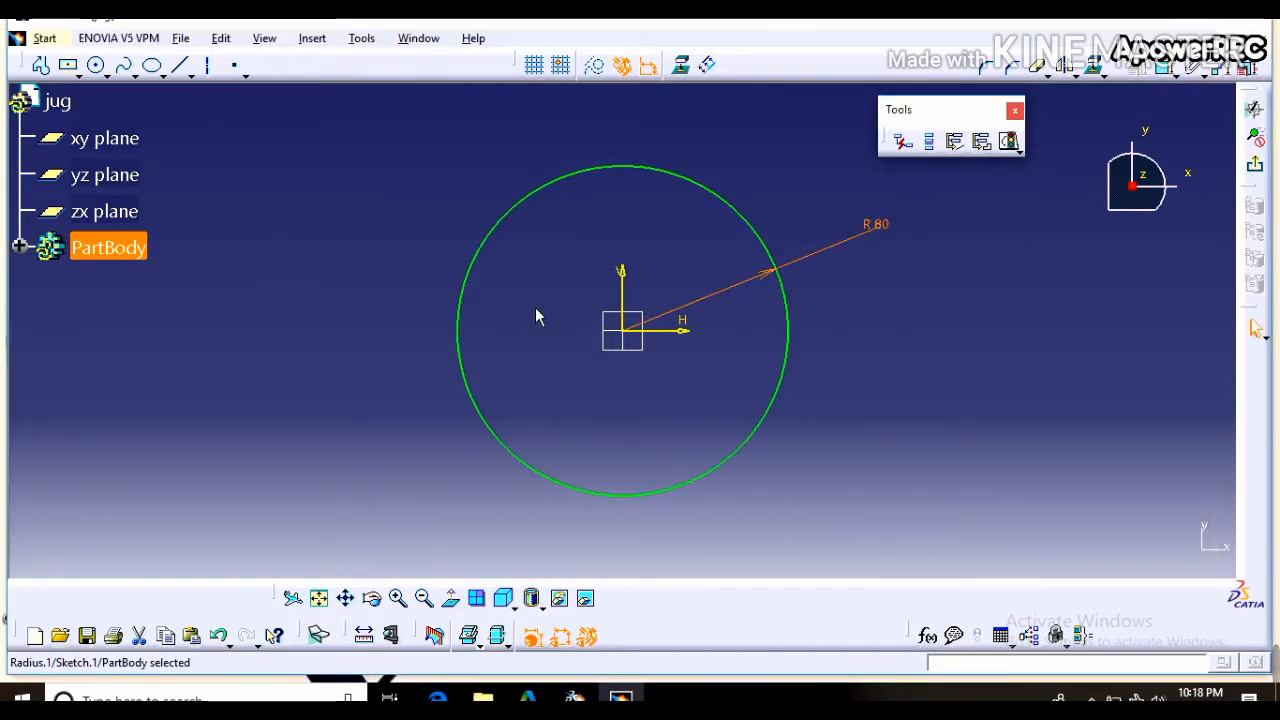
- Draw a vertical axis line from the origin down to a point just below the circle
left_click(211, 68)
left_click(622, 330)
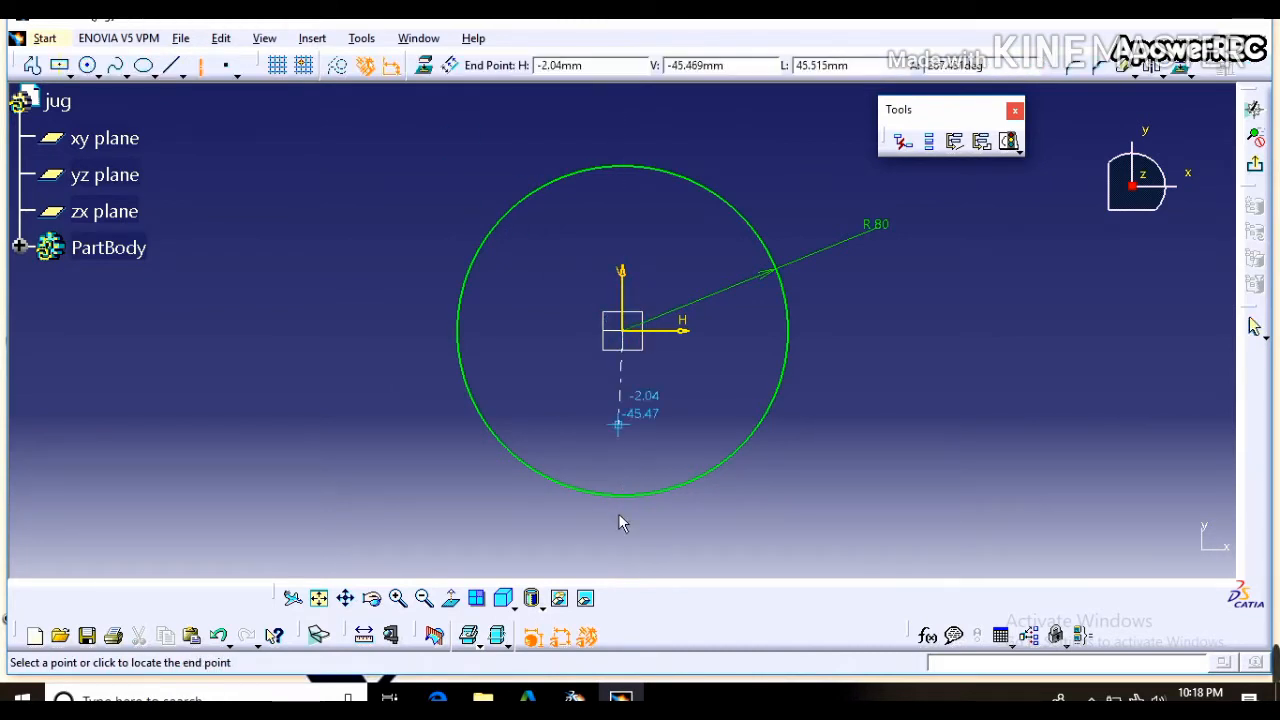
left_click(624, 545)
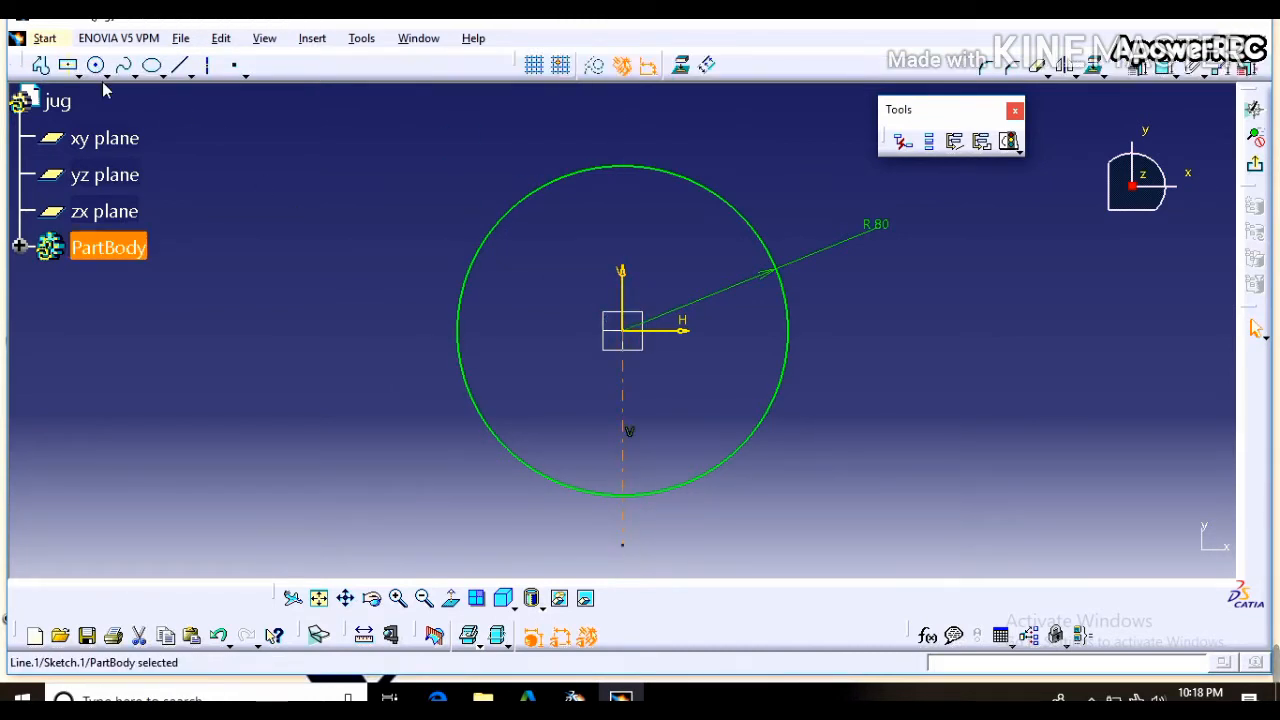
- Sketch a V-shaped spout profile from the circle's lower edge to a tip on the axis and back to the circle
left_click(41, 65)
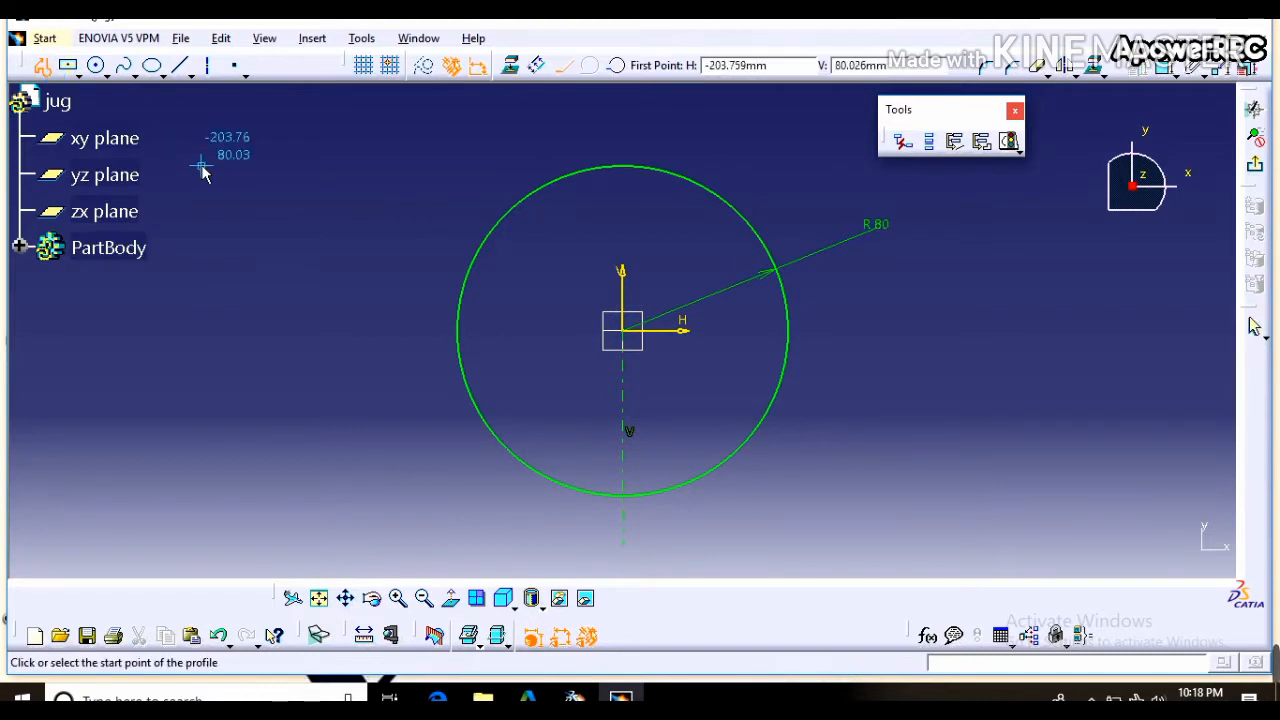
left_click(571, 479)
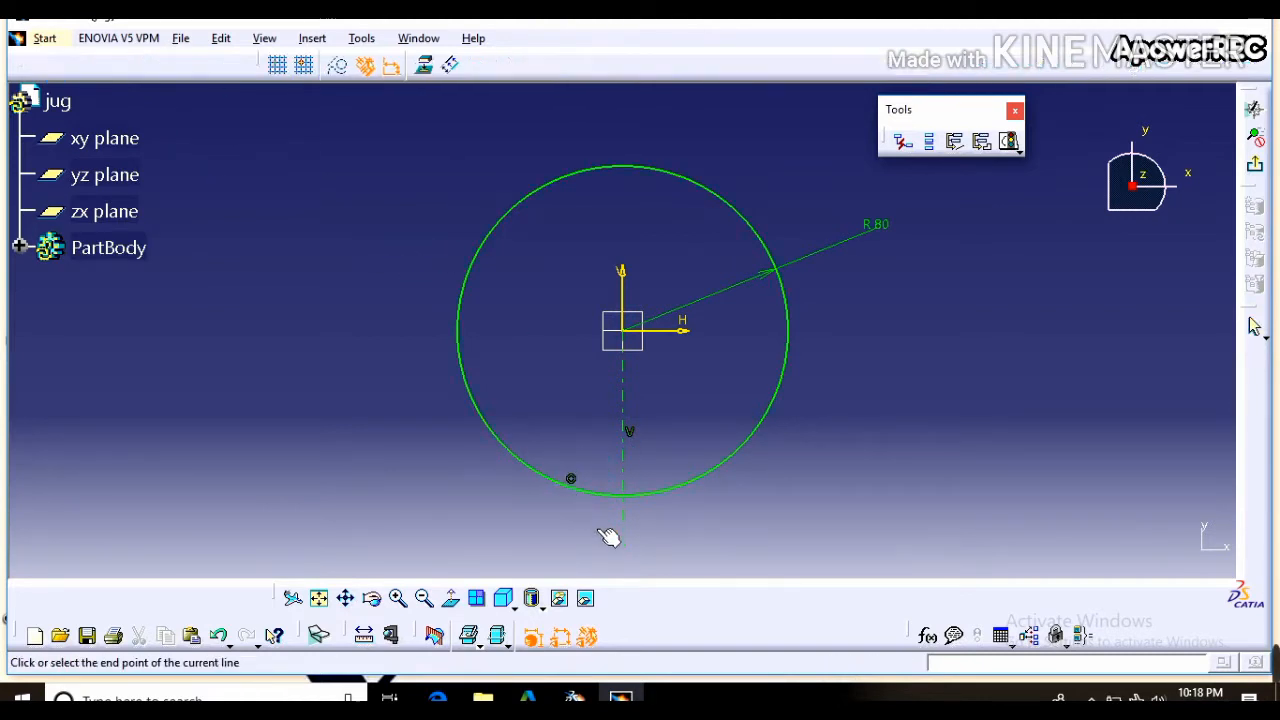
left_click(627, 551)
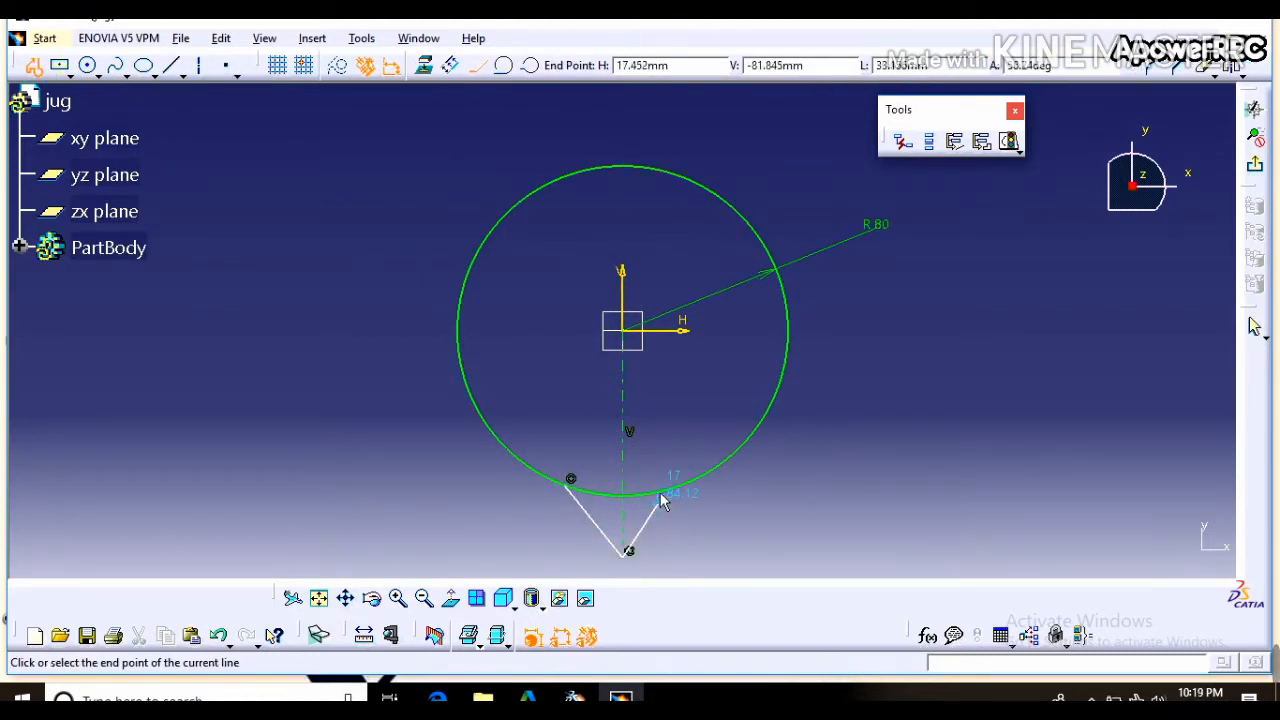
left_click(666, 486)
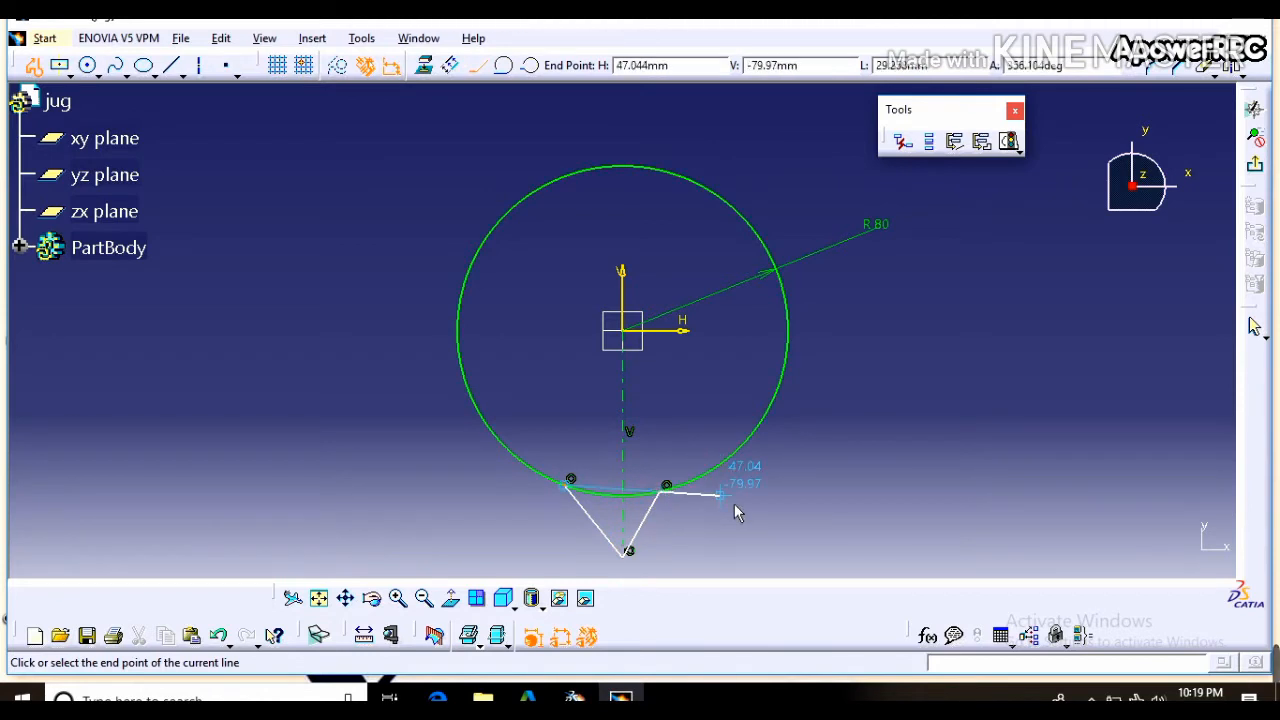
key("Escape")
left_click(734, 503)
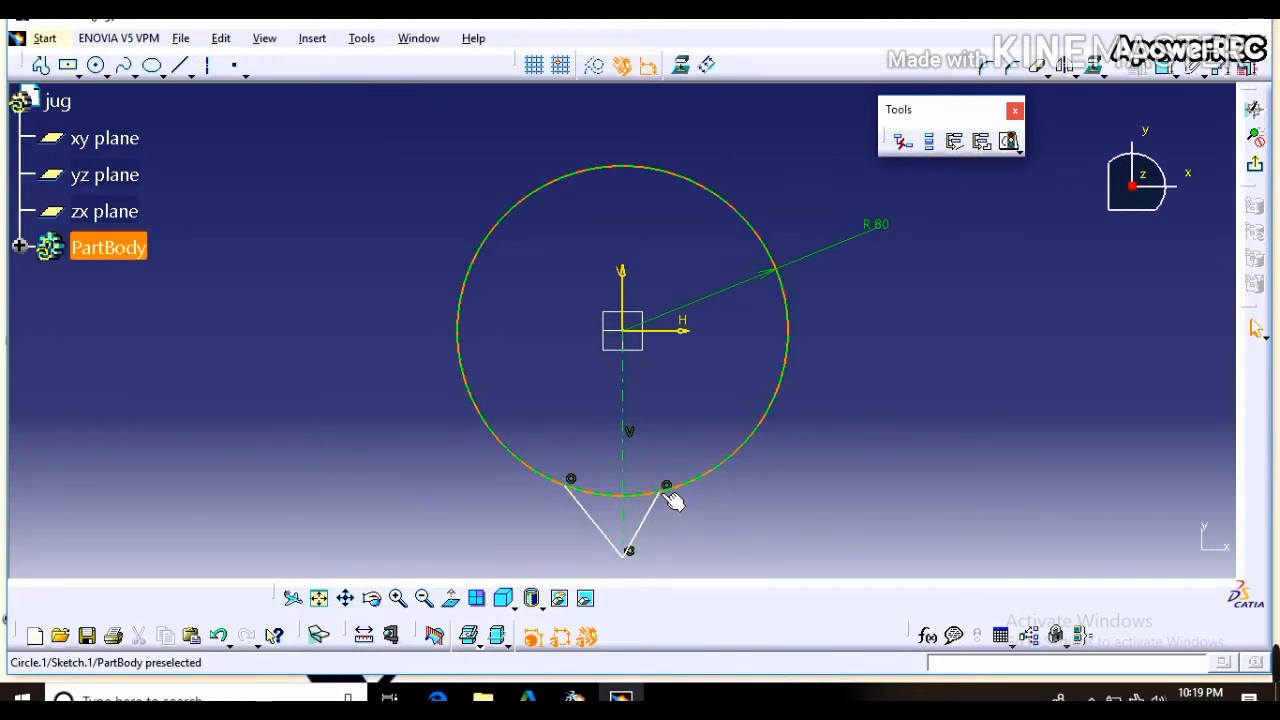
- Constrain the V's two endpoints on the circle to be symmetric about the sketch's vertical axis
left_click(667, 488)
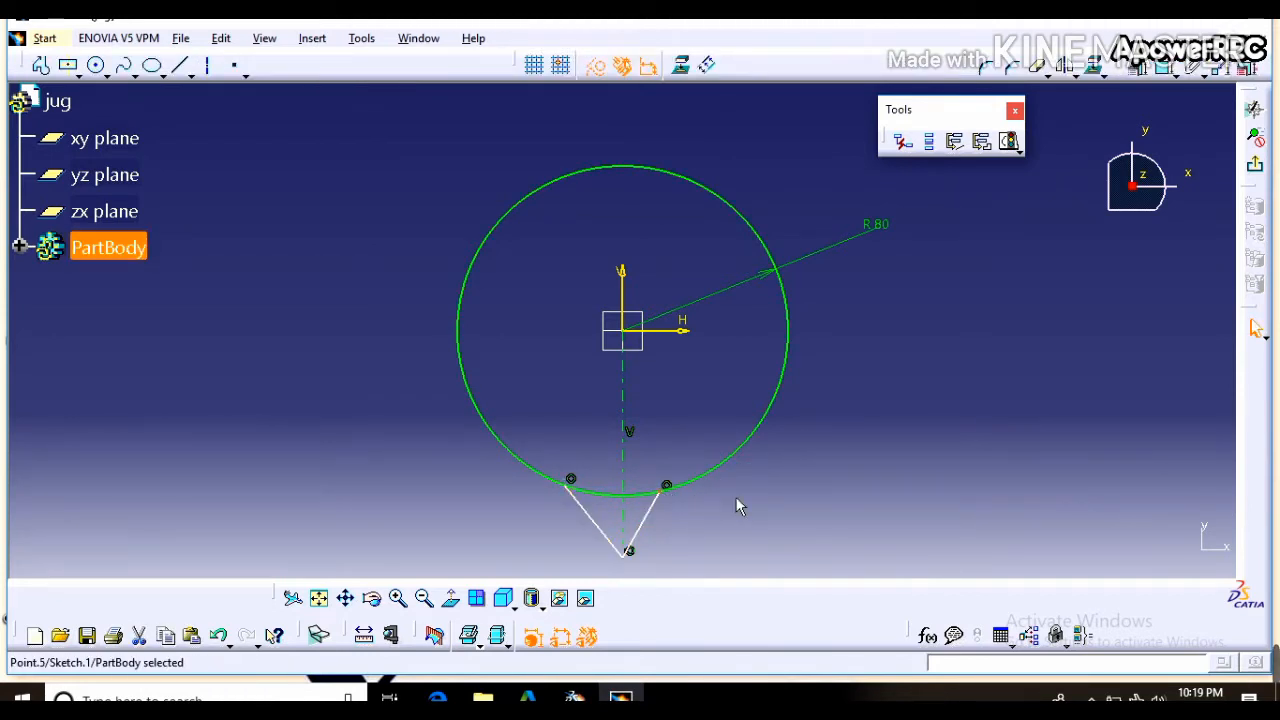
left_click(571, 481, "ctrl")
left_click(627, 298, "ctrl")
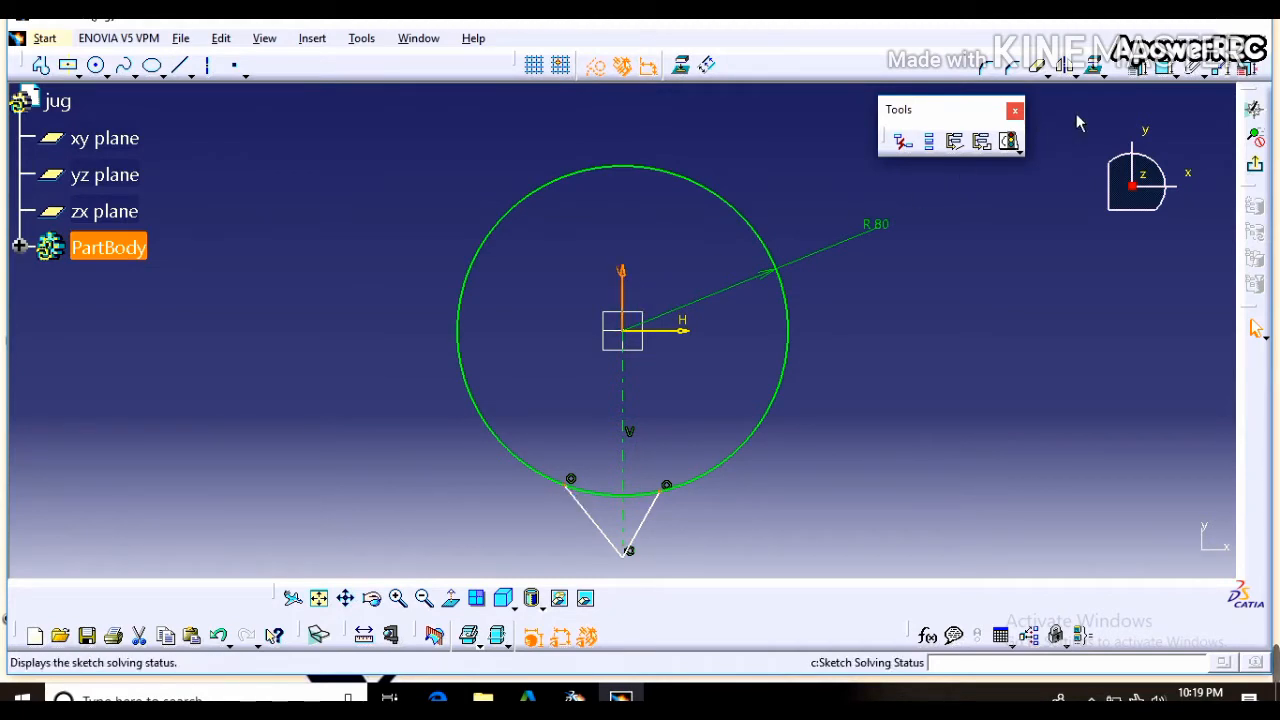
left_click(1143, 68)
left_click(1033, 480)
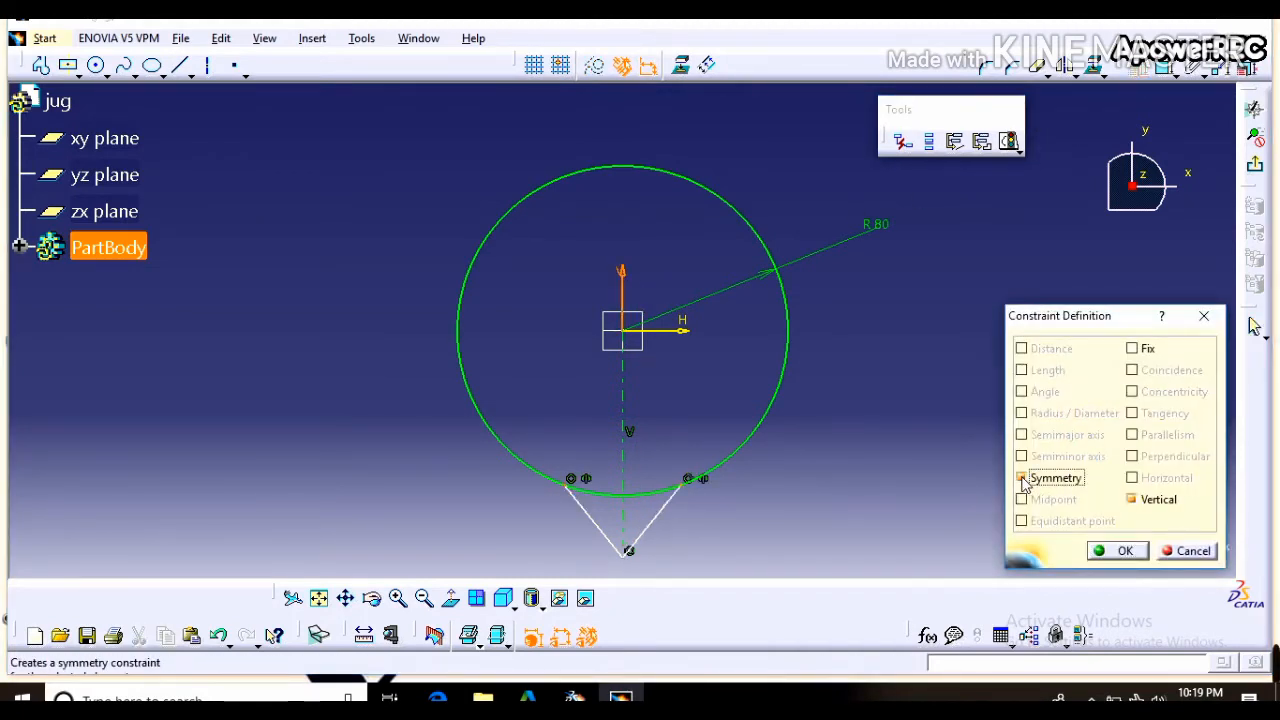
left_click(1121, 552)
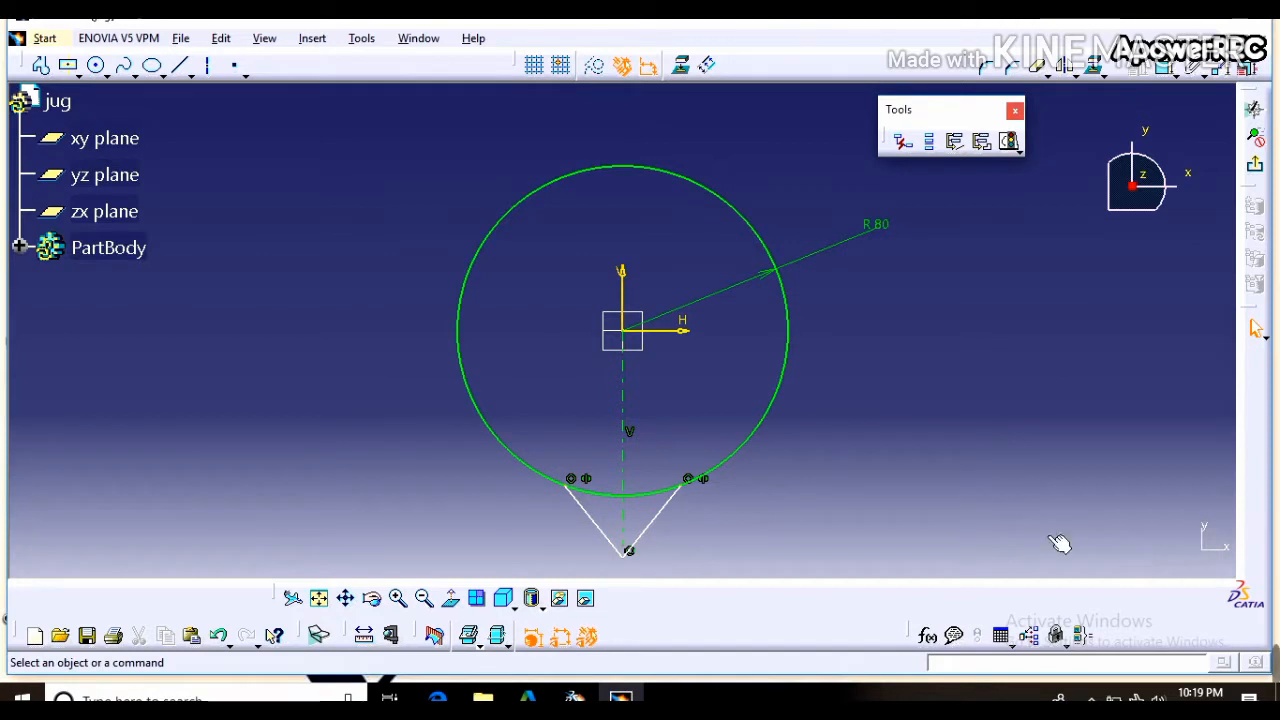
- Dimension the angle between the two V lines and set it to 55 degrees
left_click(679, 517)
left_click(603, 527, "ctrl")
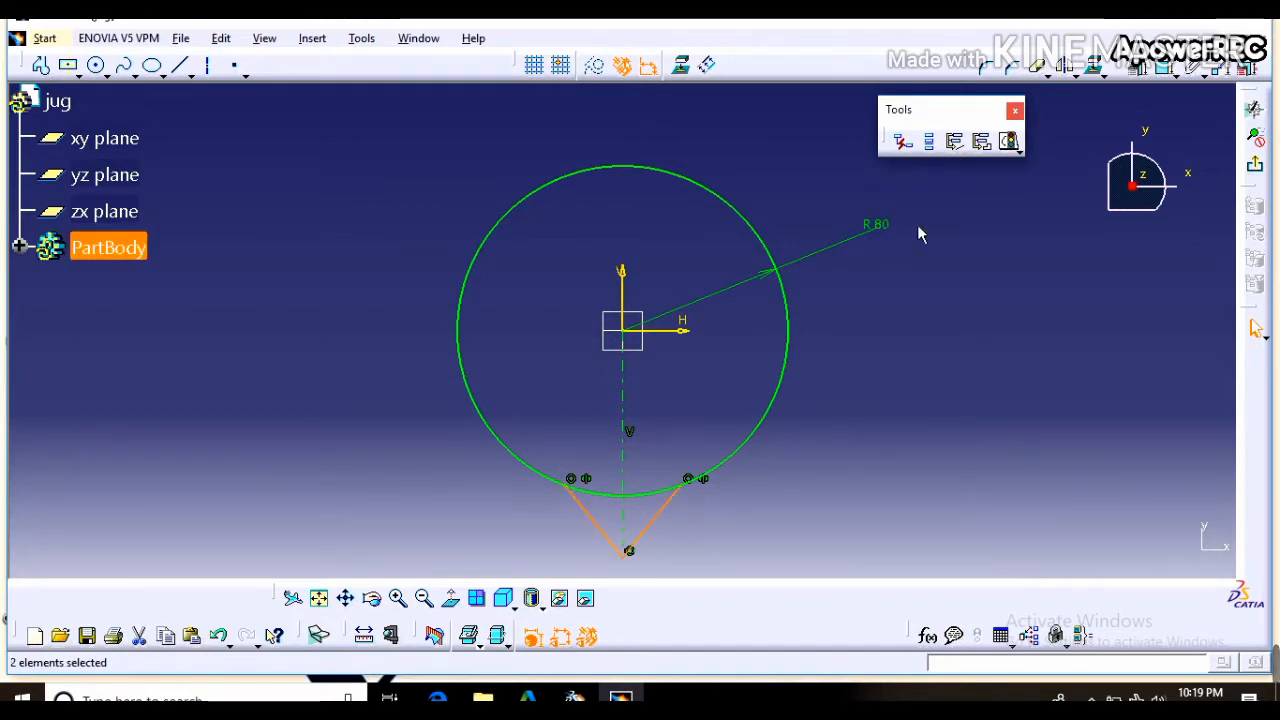
left_click(1254, 328)
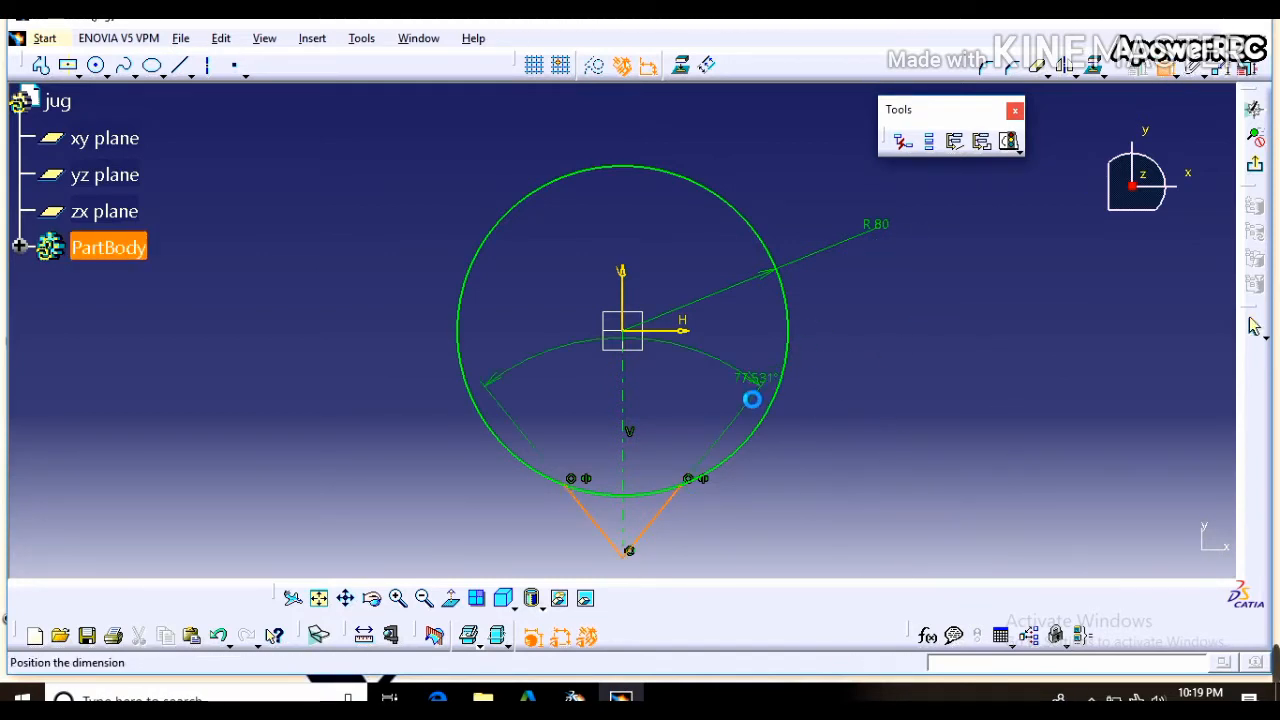
left_click(685, 405)
double_click(694, 405)
type("55")
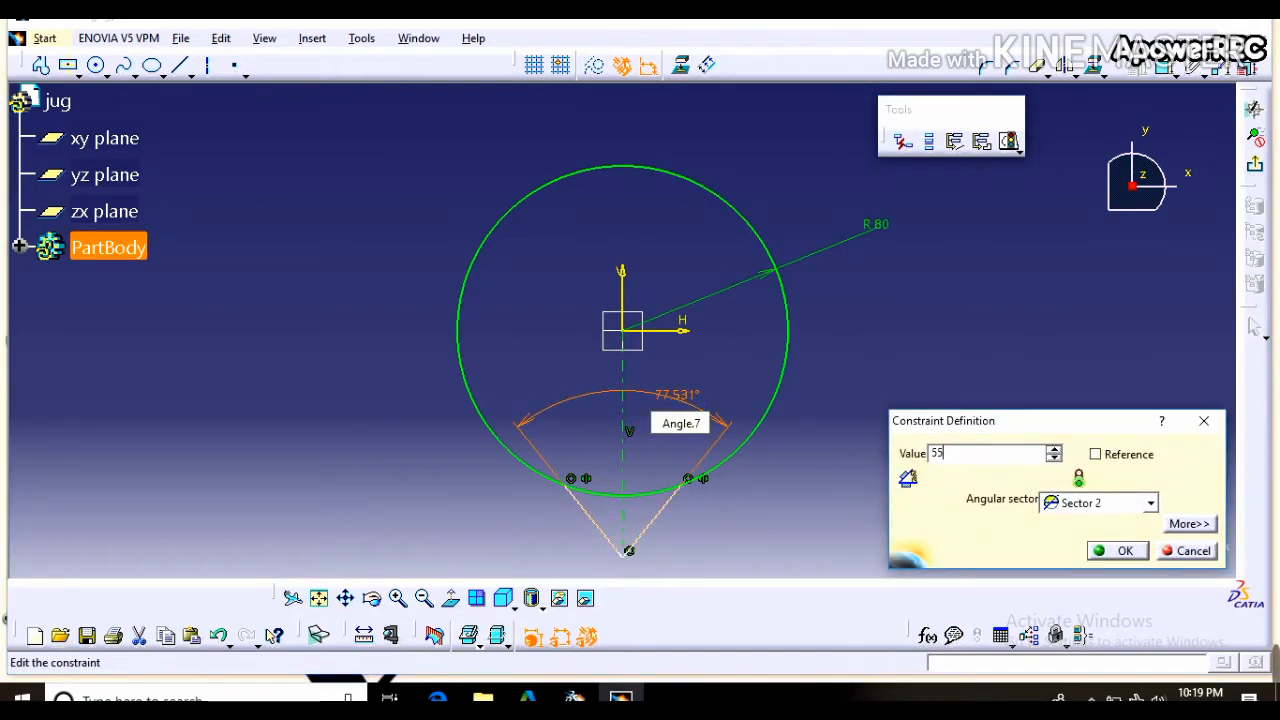
key("Return")
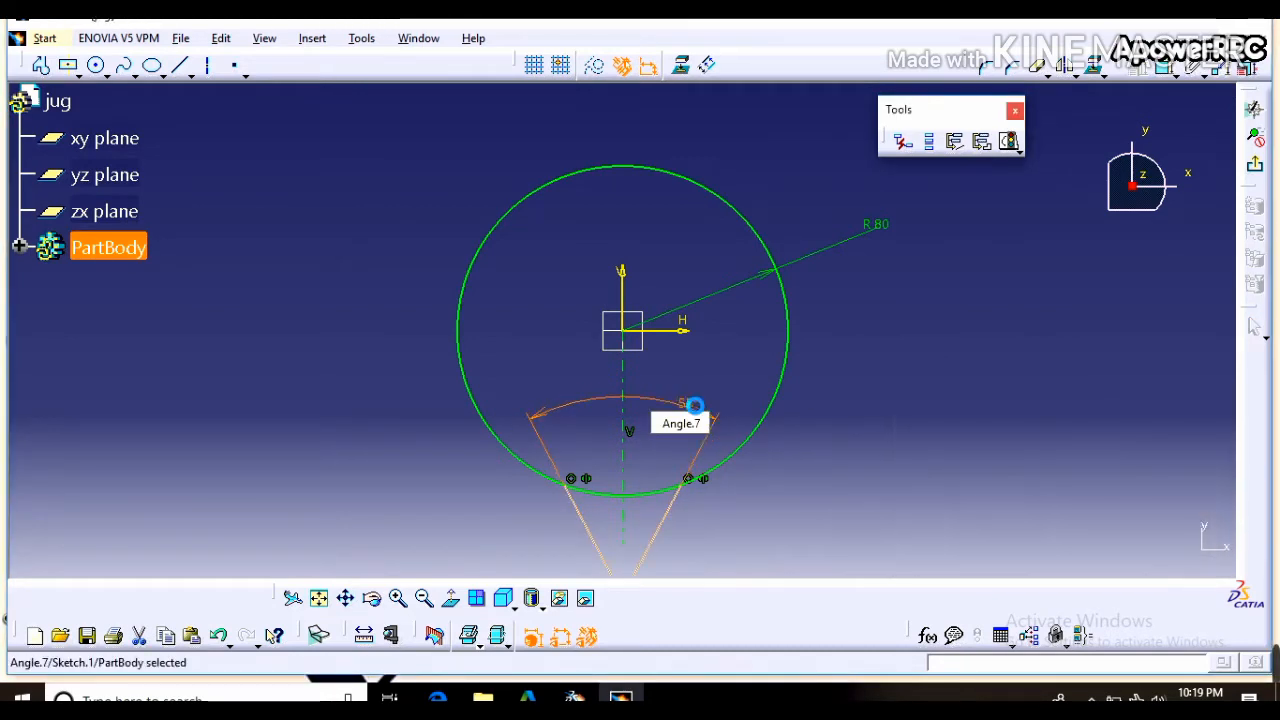
- Dimension the length of the V's right-hand line and set it to 22 mm
left_click(345, 597)
mouse_move(389, 529)
left_mouse_down()
mouse_move(360, 383)
mouse_move(333, 357)
left_mouse_up()
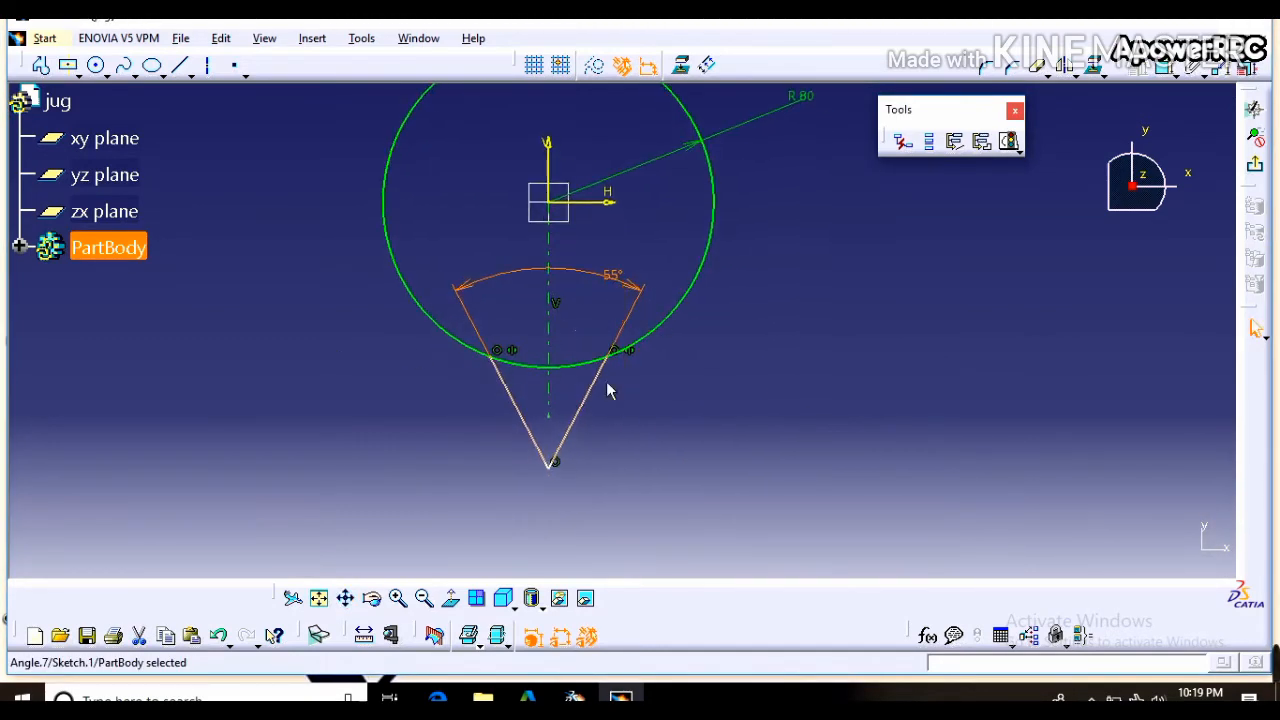
left_click(600, 416)
left_click(590, 414)
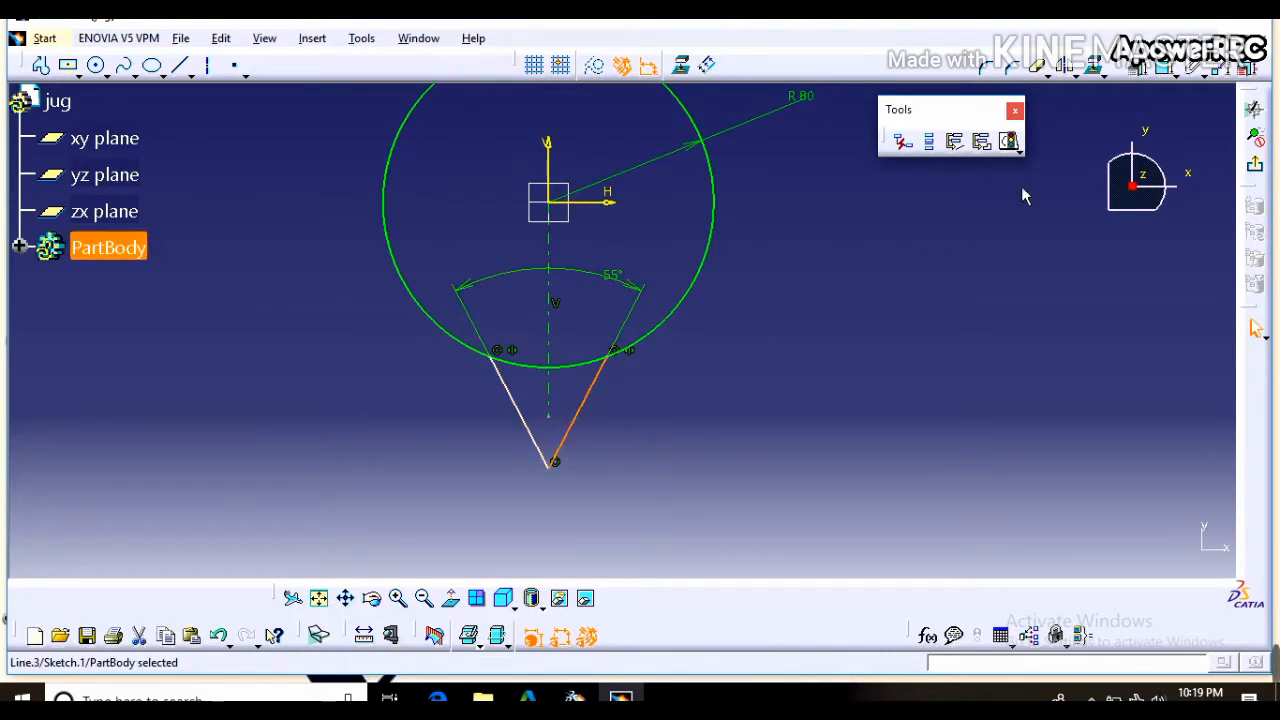
left_click(1163, 68)
left_click(795, 382)
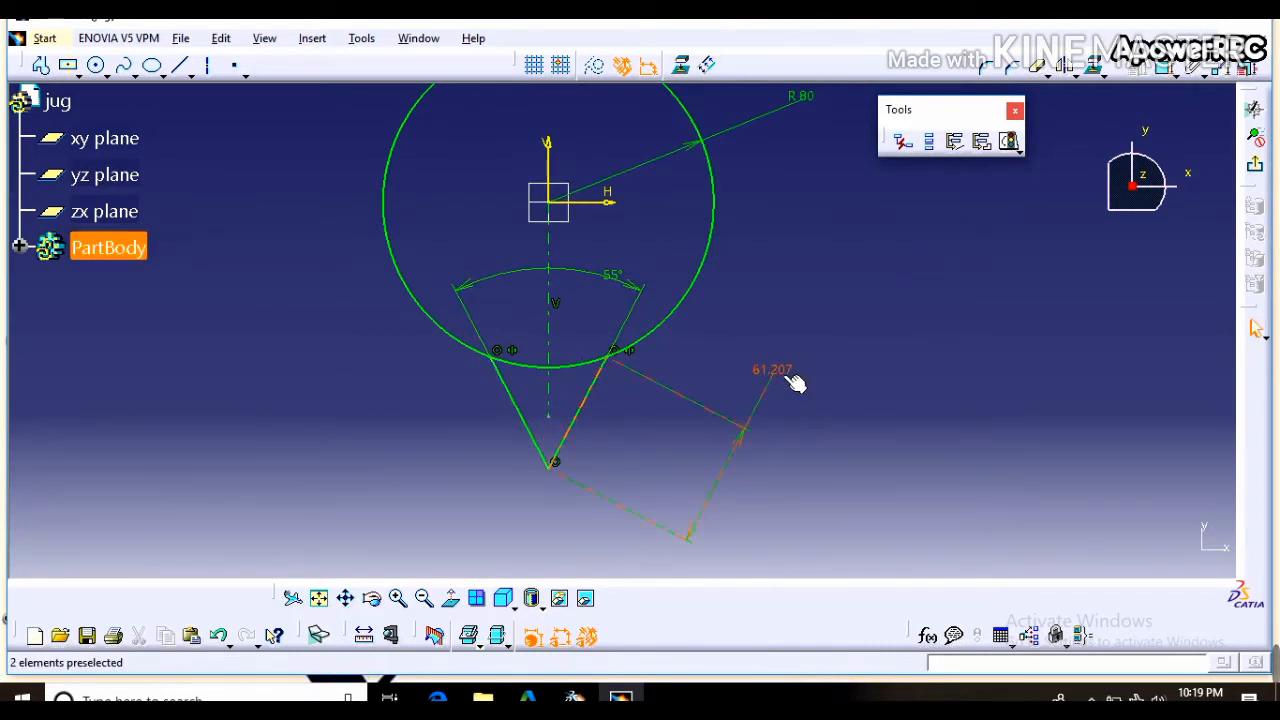
double_click(800, 385)
type("2")
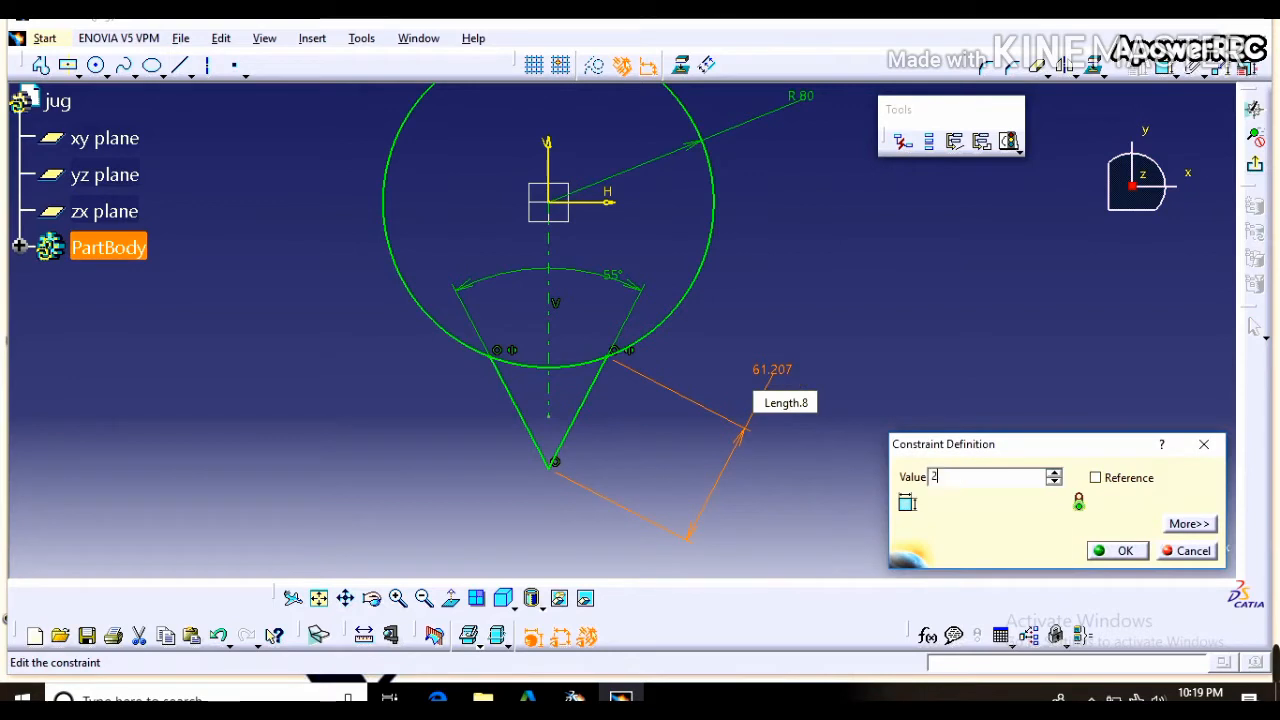
type("2mm")
key("Return")
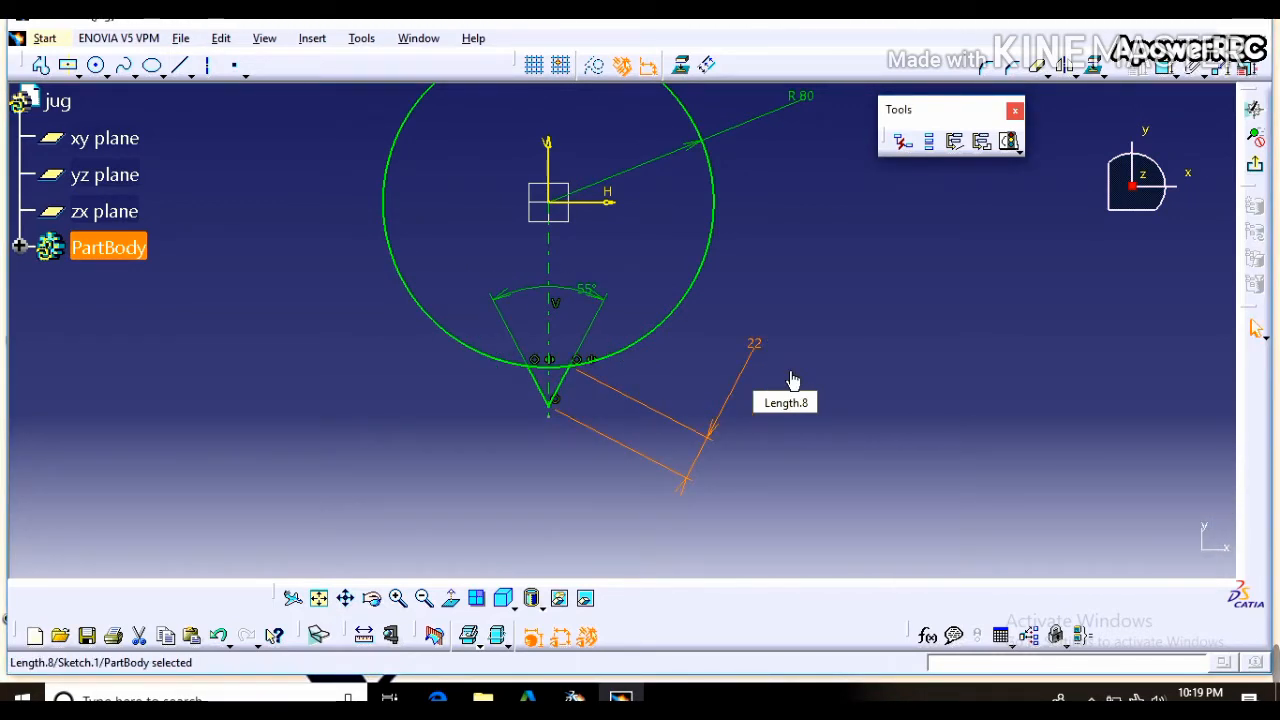
- Switch the circle's radius constraint to a diameter and set it to 80 mm
double_click(800, 97)
left_click(1053, 500)
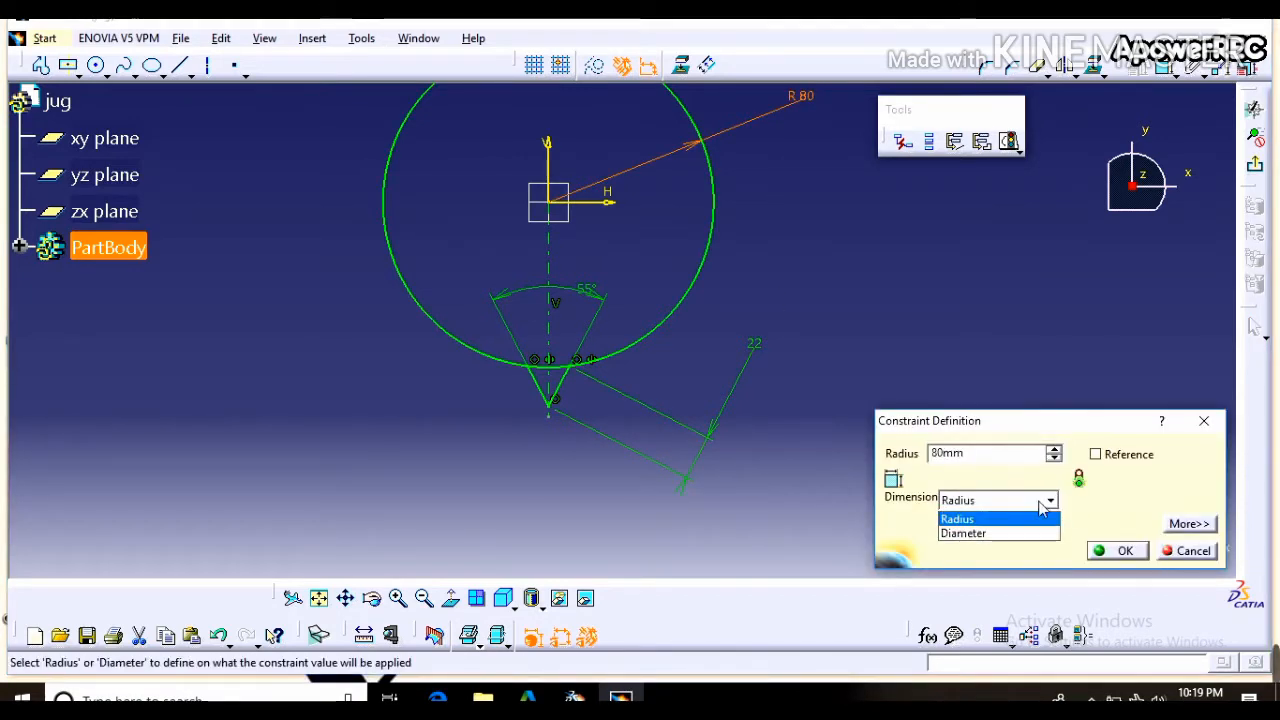
left_click(995, 531)
left_click(953, 455)
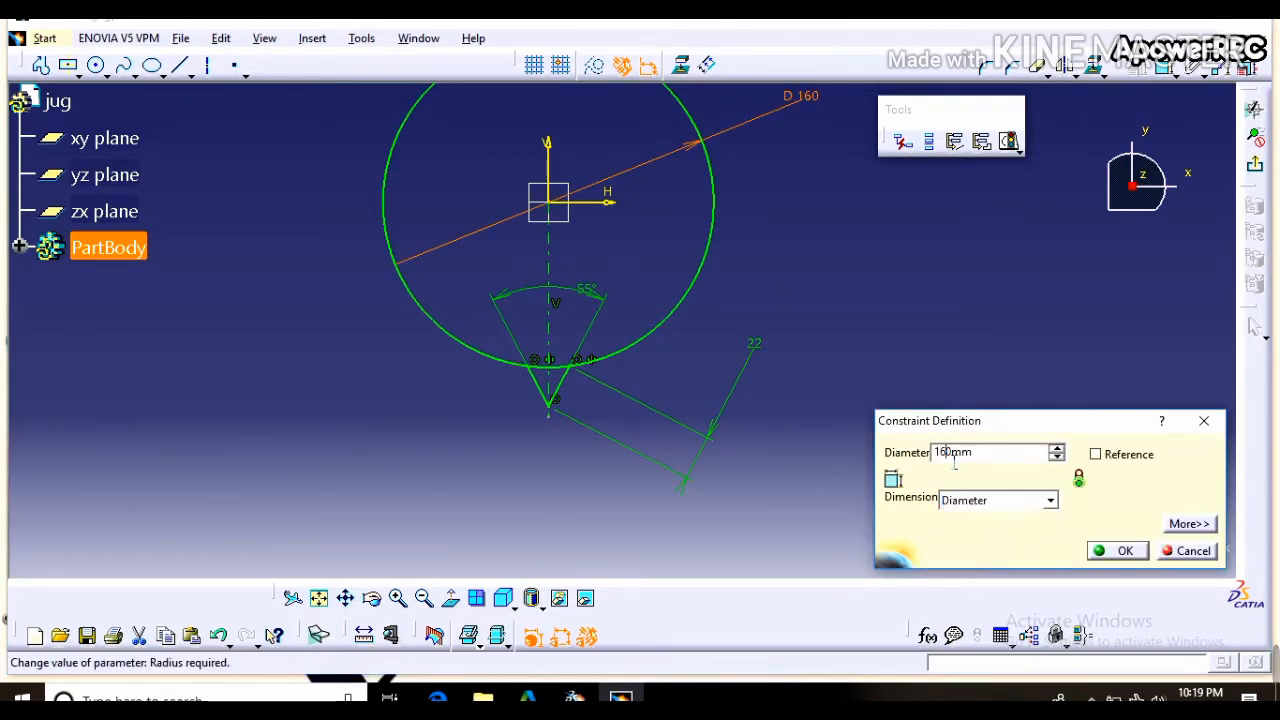
key("Return")
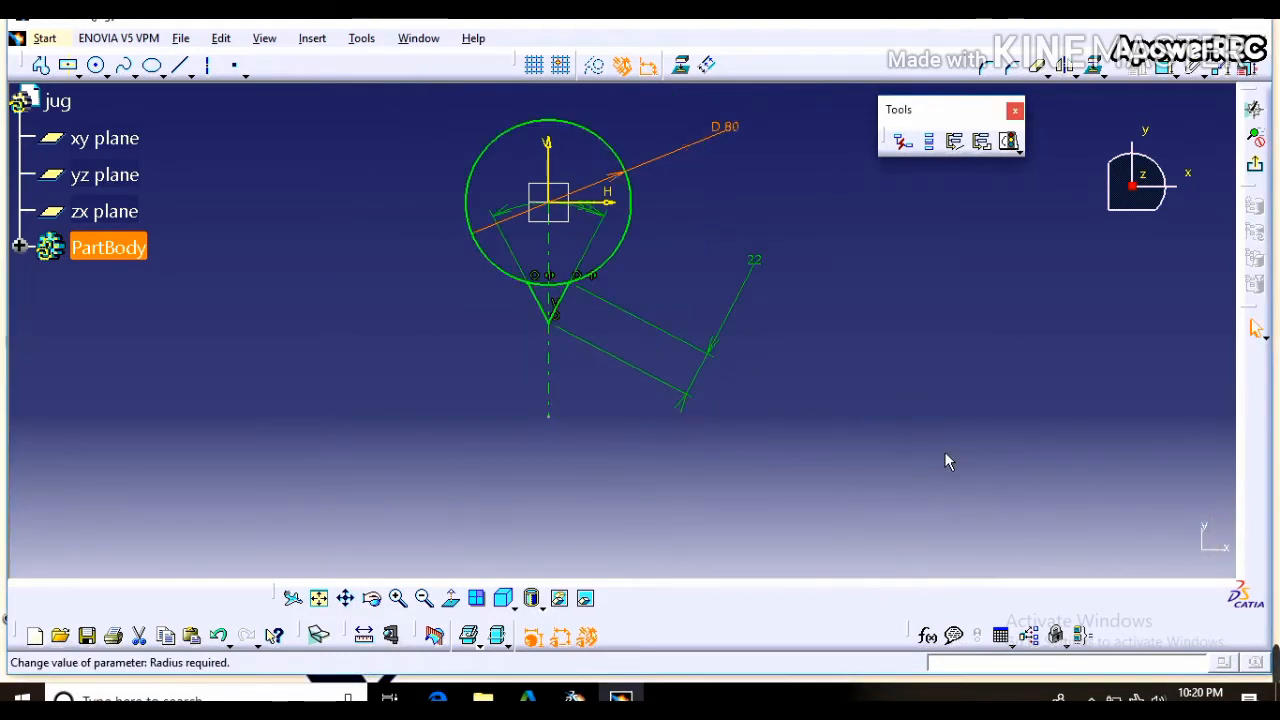
- Round the tip of the V-shaped spout with a 4 mm corner radius
left_click(398, 598)
left_click(398, 598)
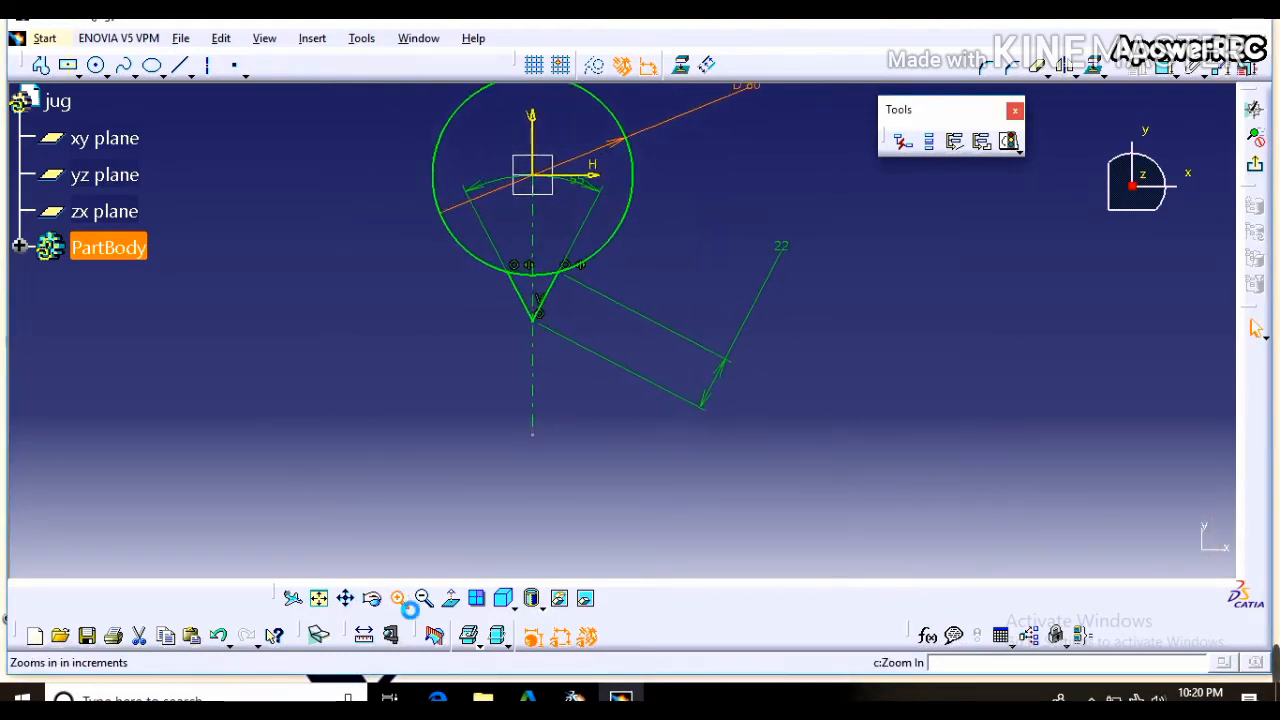
left_click(398, 598)
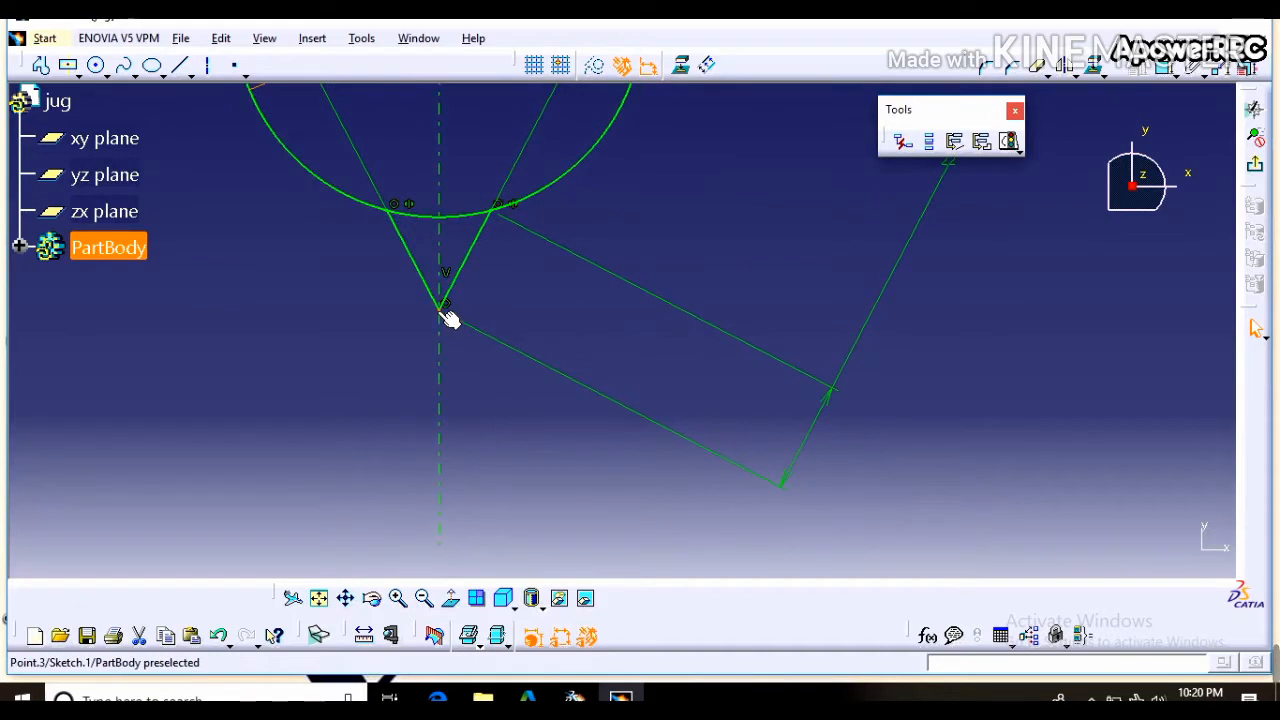
left_click(1001, 78)
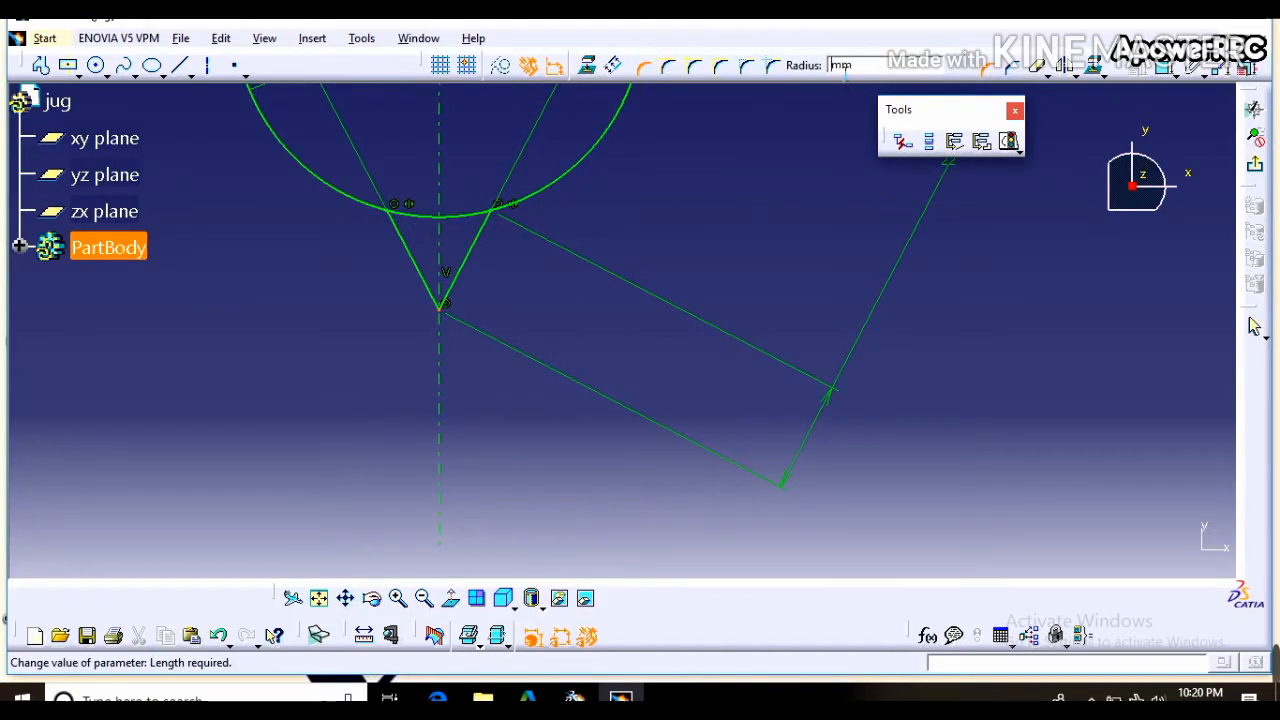
key("Return")
key("Return")
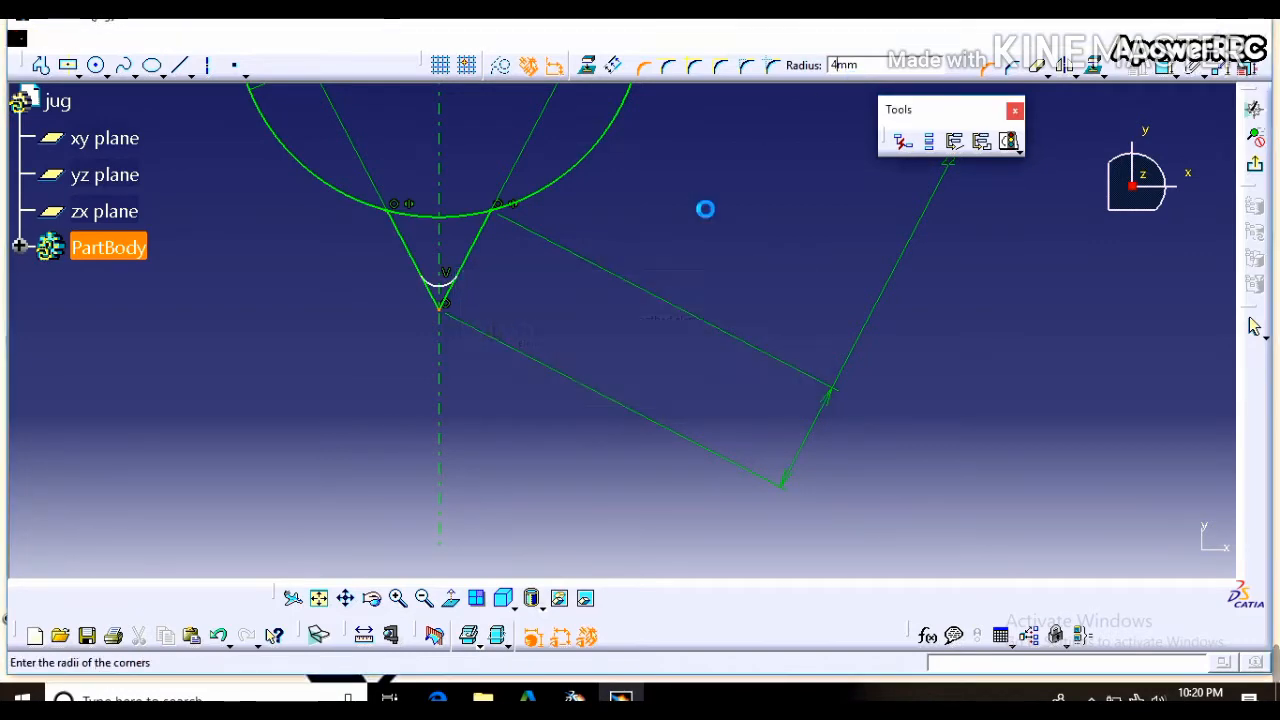
- Trim away the circle's arc between the two V lines and exit the sketch
left_click(345, 597)
mouse_move(342, 327)
left_mouse_down()
mouse_move(469, 523)
mouse_move(468, 606)
left_mouse_up()
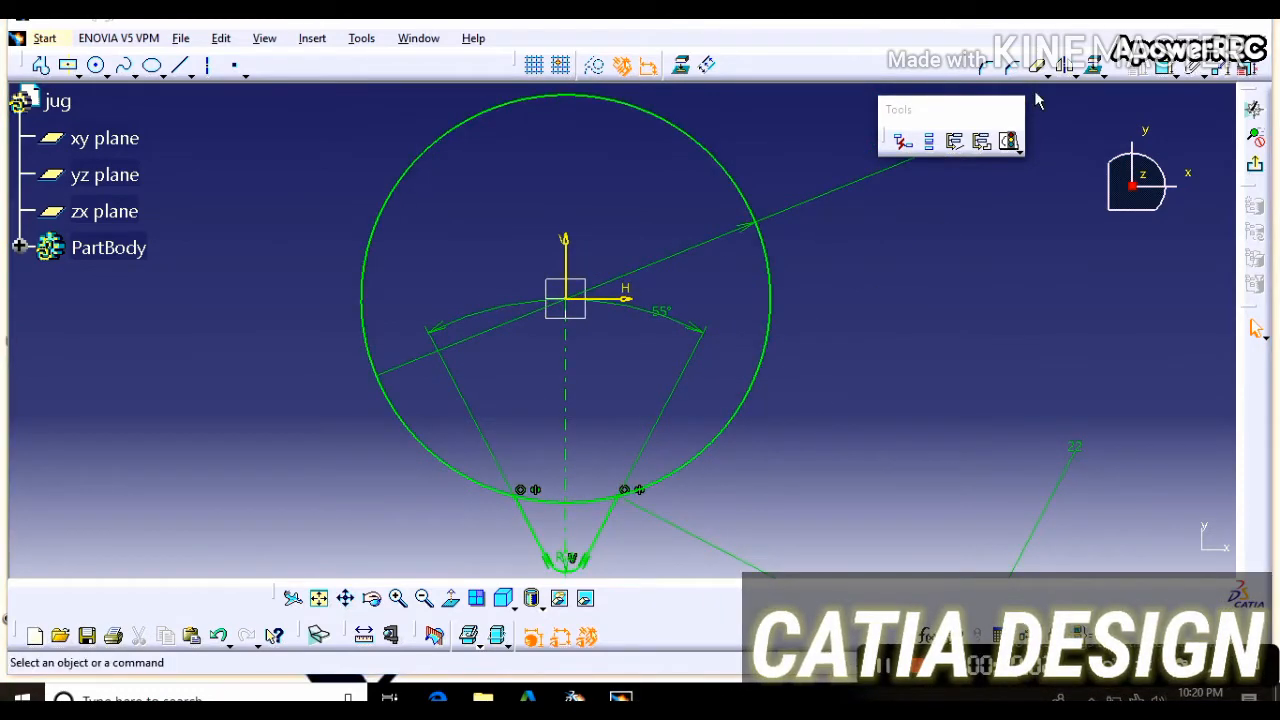
left_click(1255, 328)
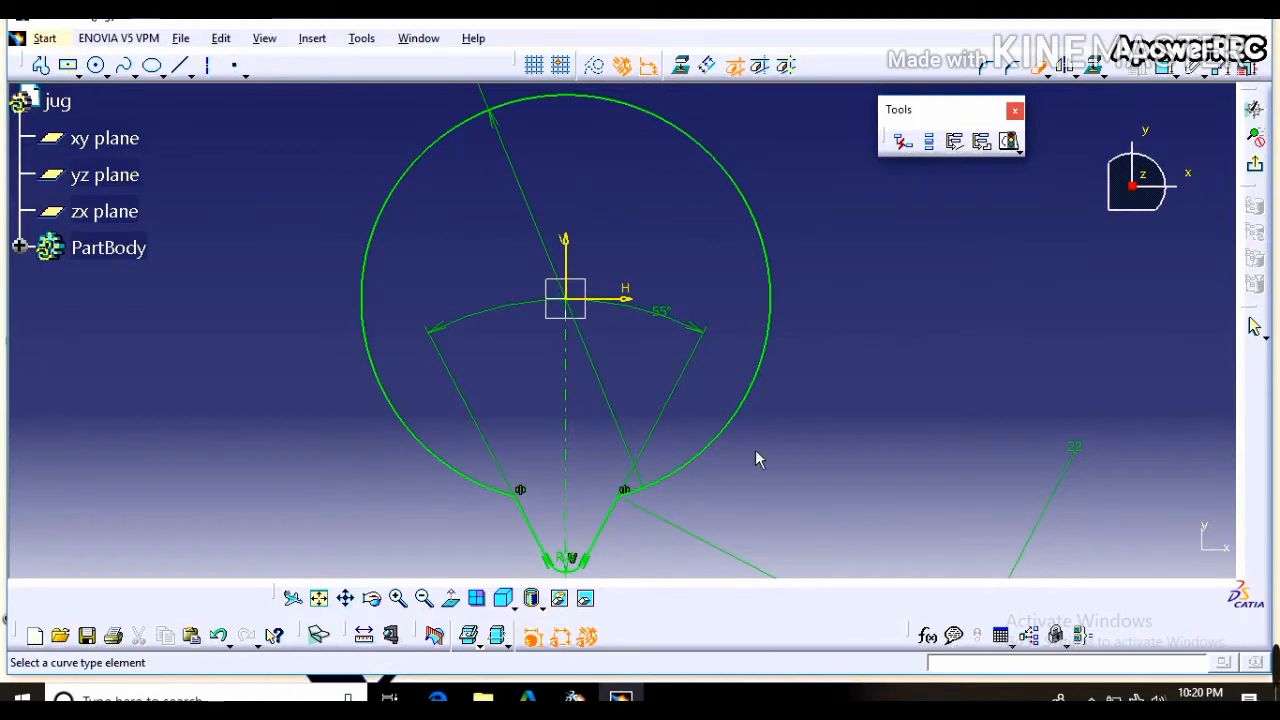
left_click(1256, 168)
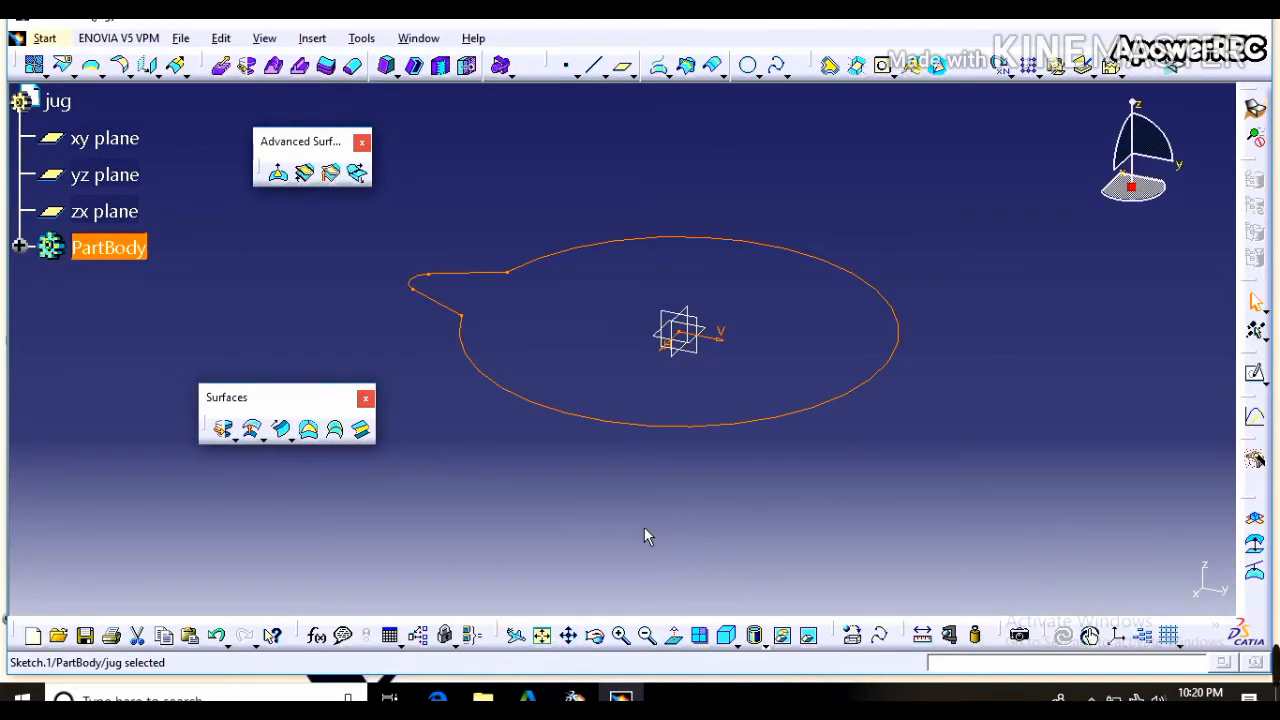
- Create a plane offset 20 mm below the xy plane
left_click(717, 381)
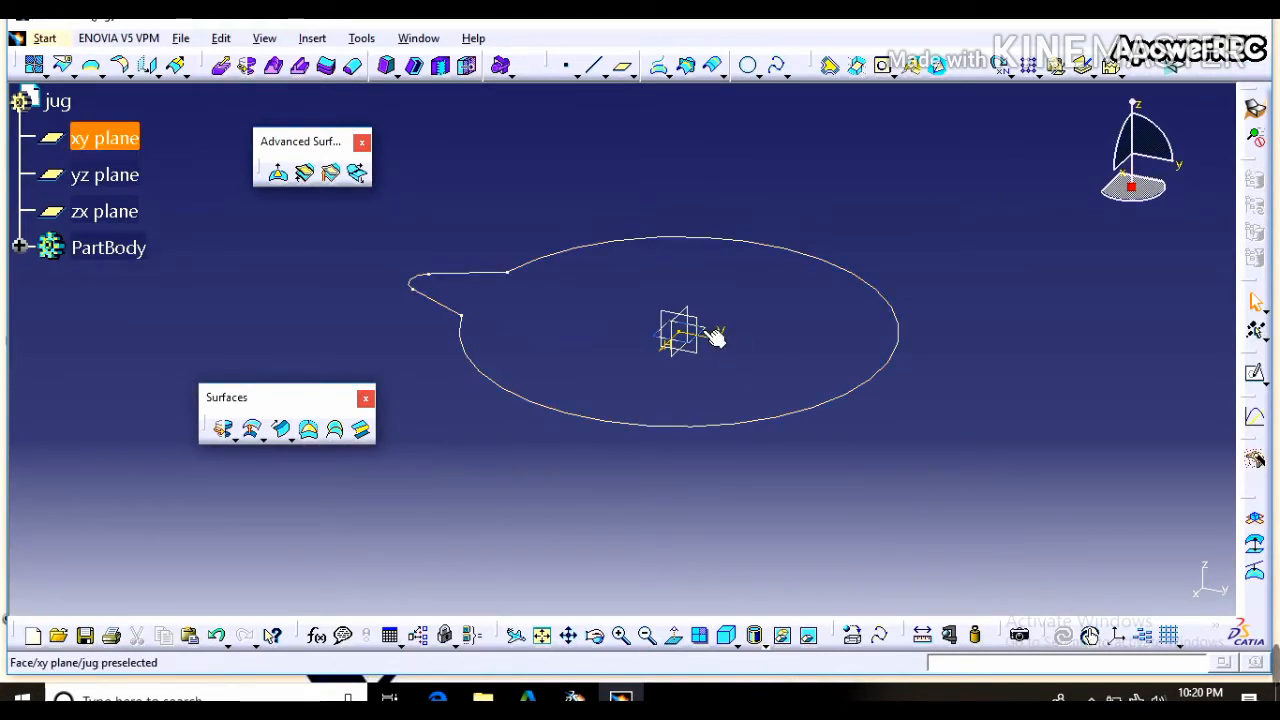
left_click(622, 67)
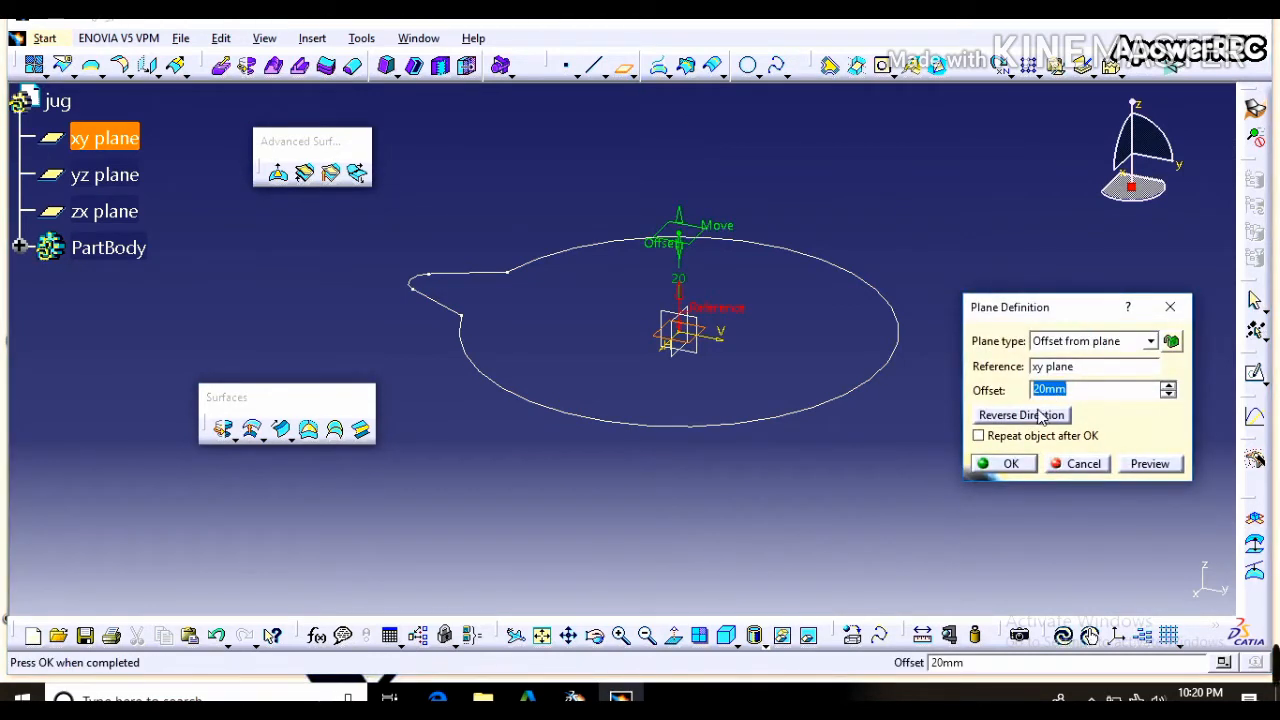
left_click(1041, 416)
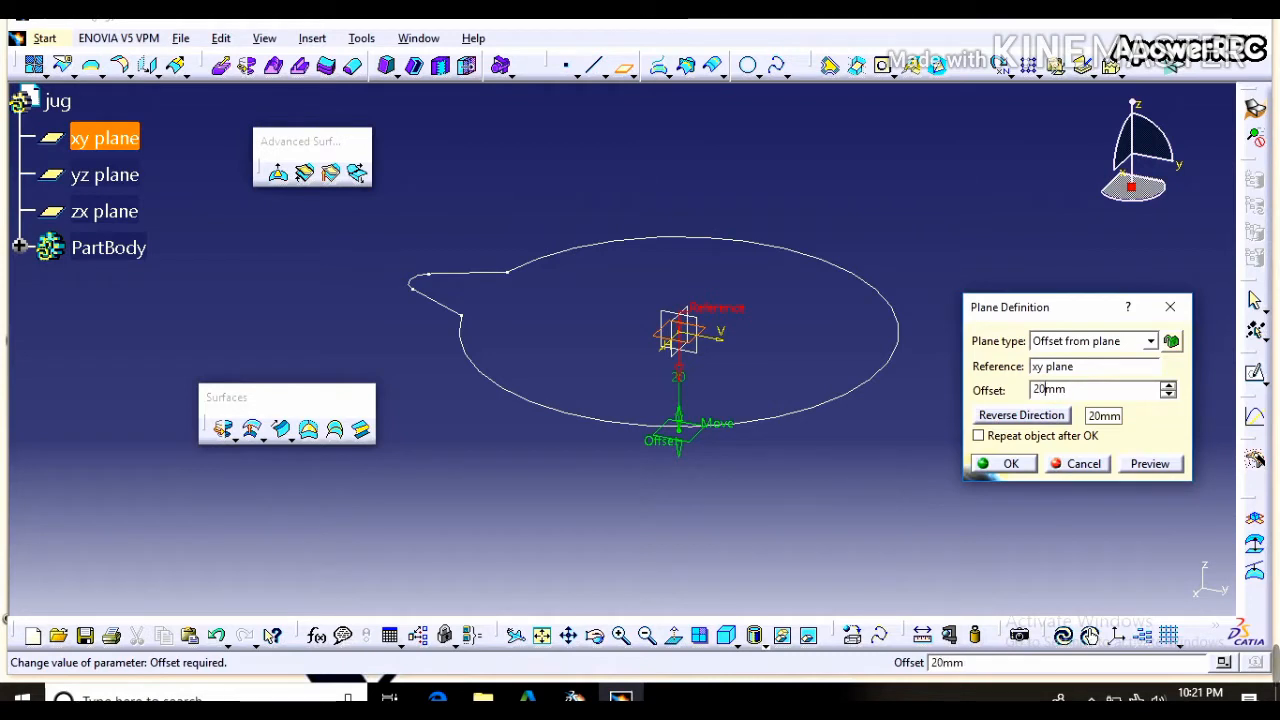
left_click(1001, 464)
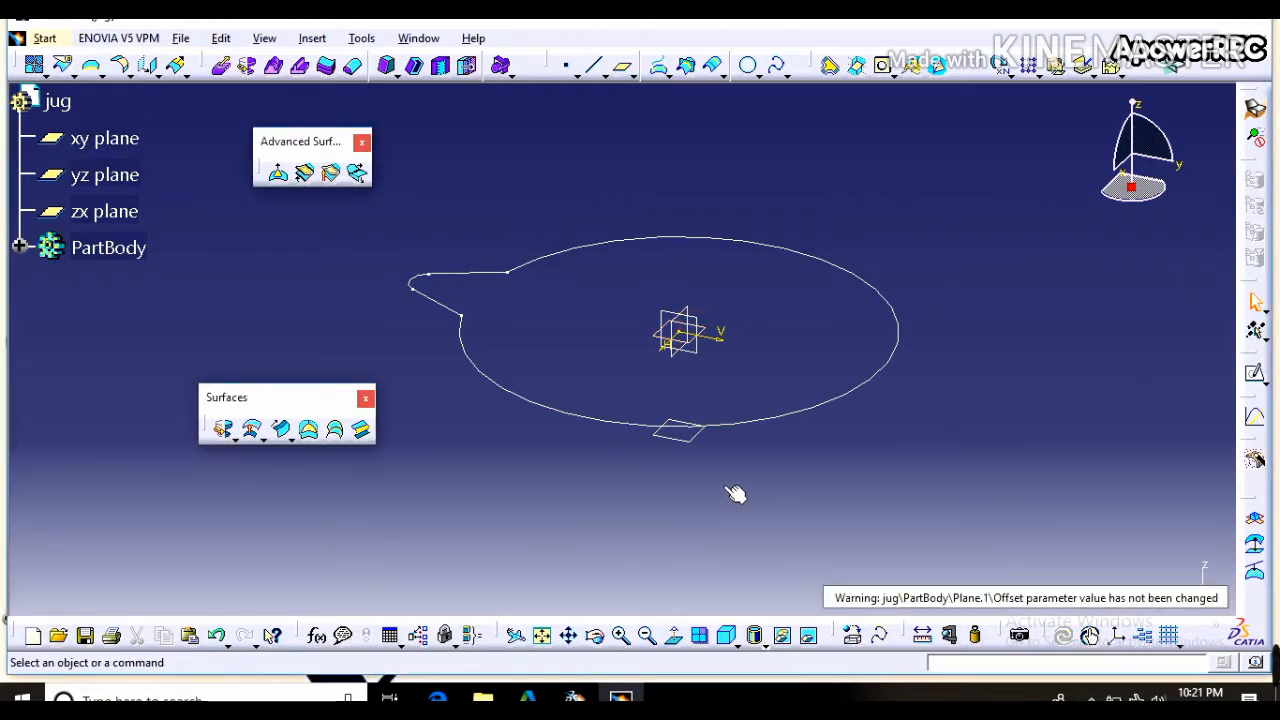
- Start a sketch on the offset plane and draw a circle of about 31.8 mm radius centred on the origin
left_click(678, 432)
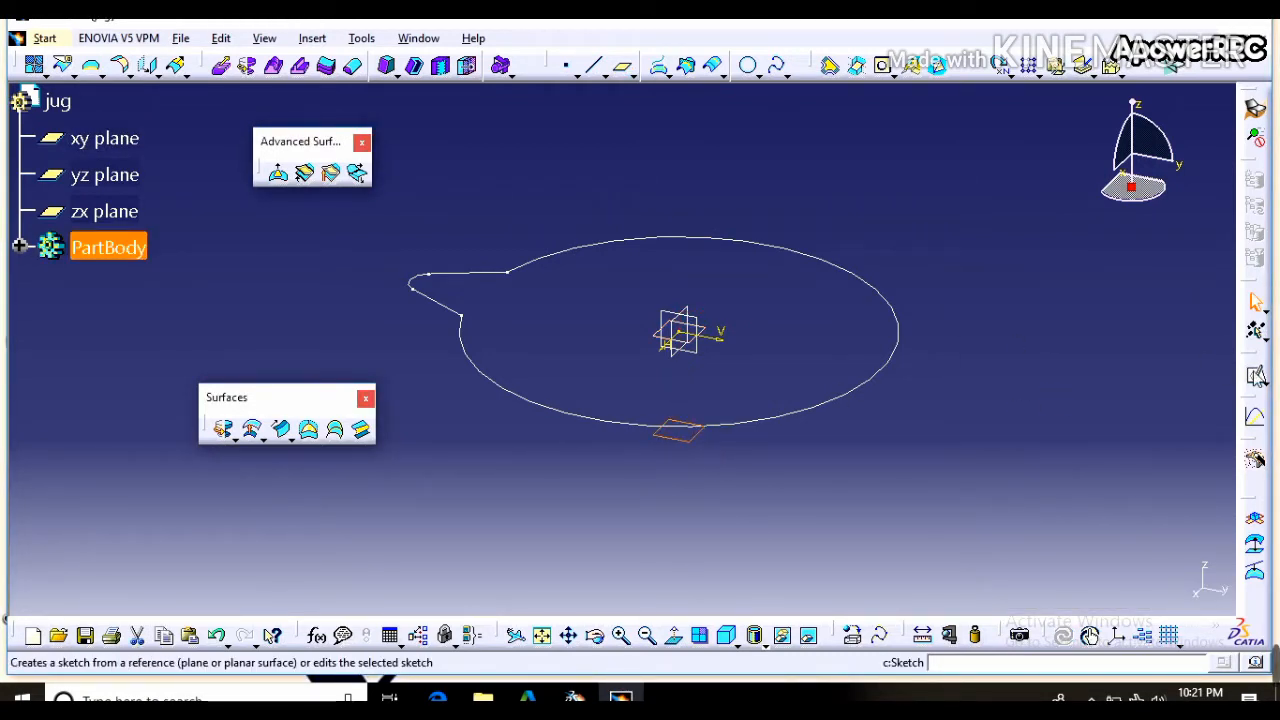
left_click(1255, 373)
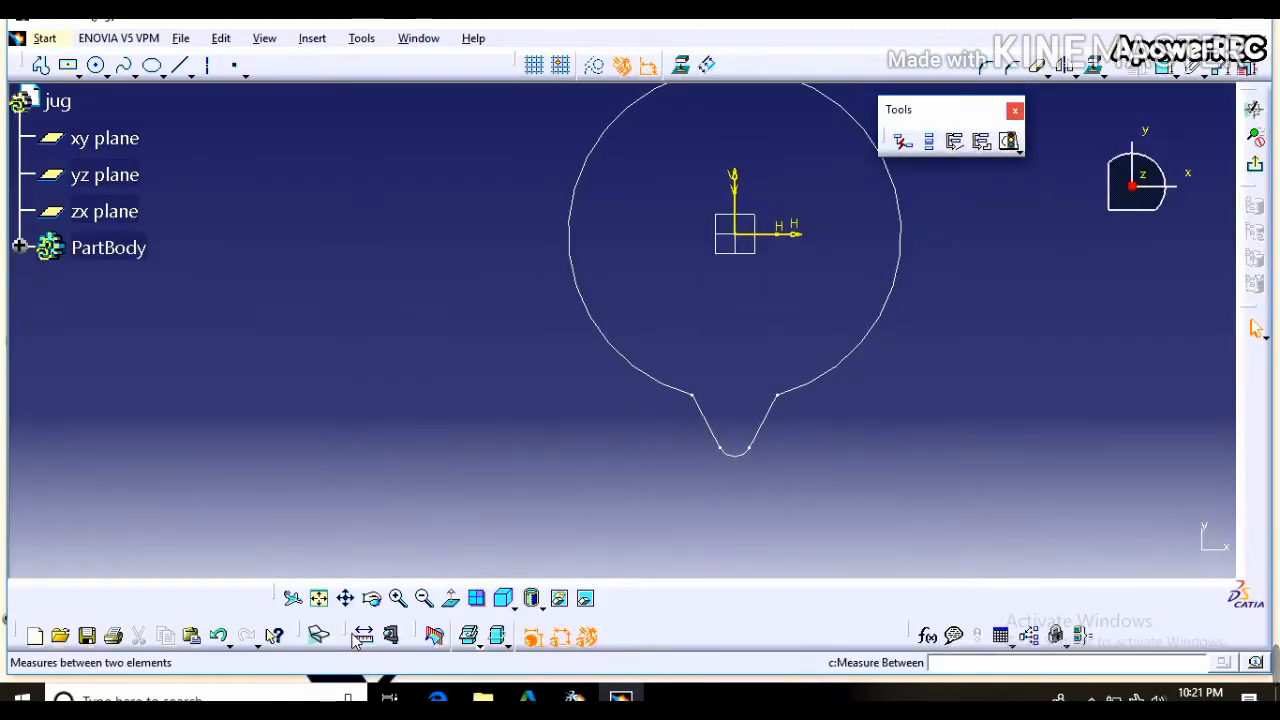
left_click(346, 598)
left_click_drag(506, 291, 412, 410)
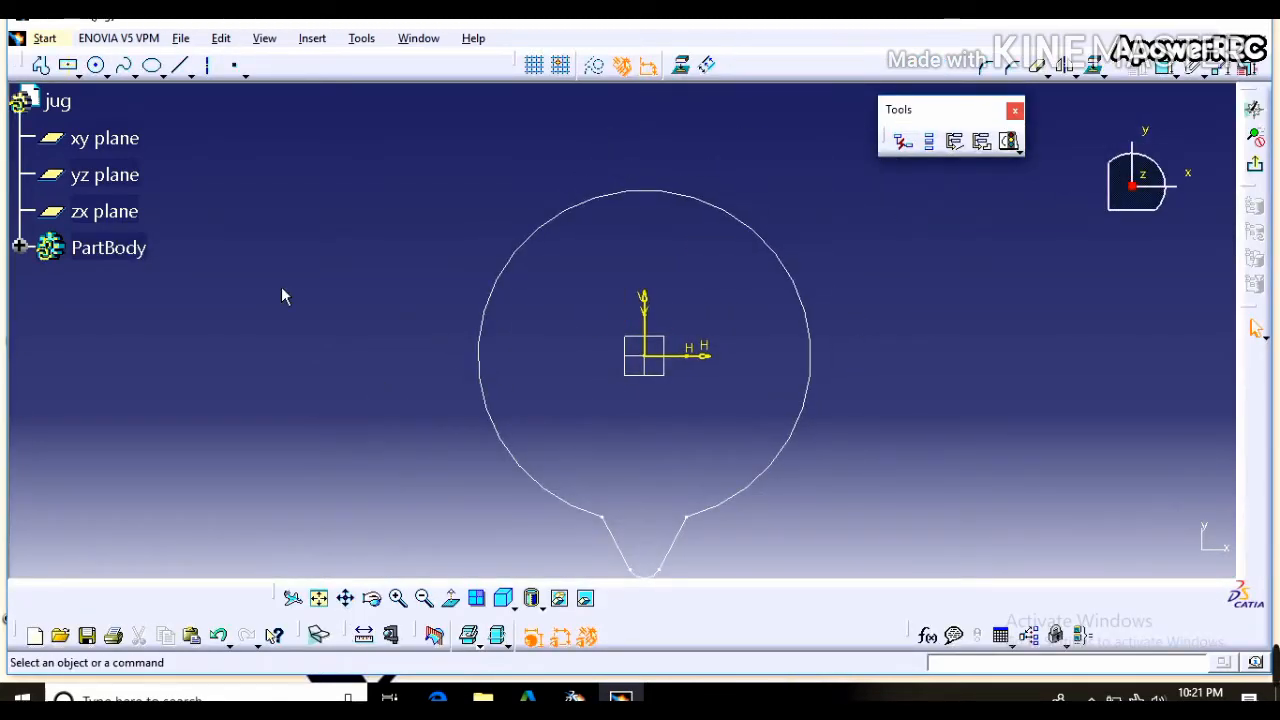
left_click(97, 66)
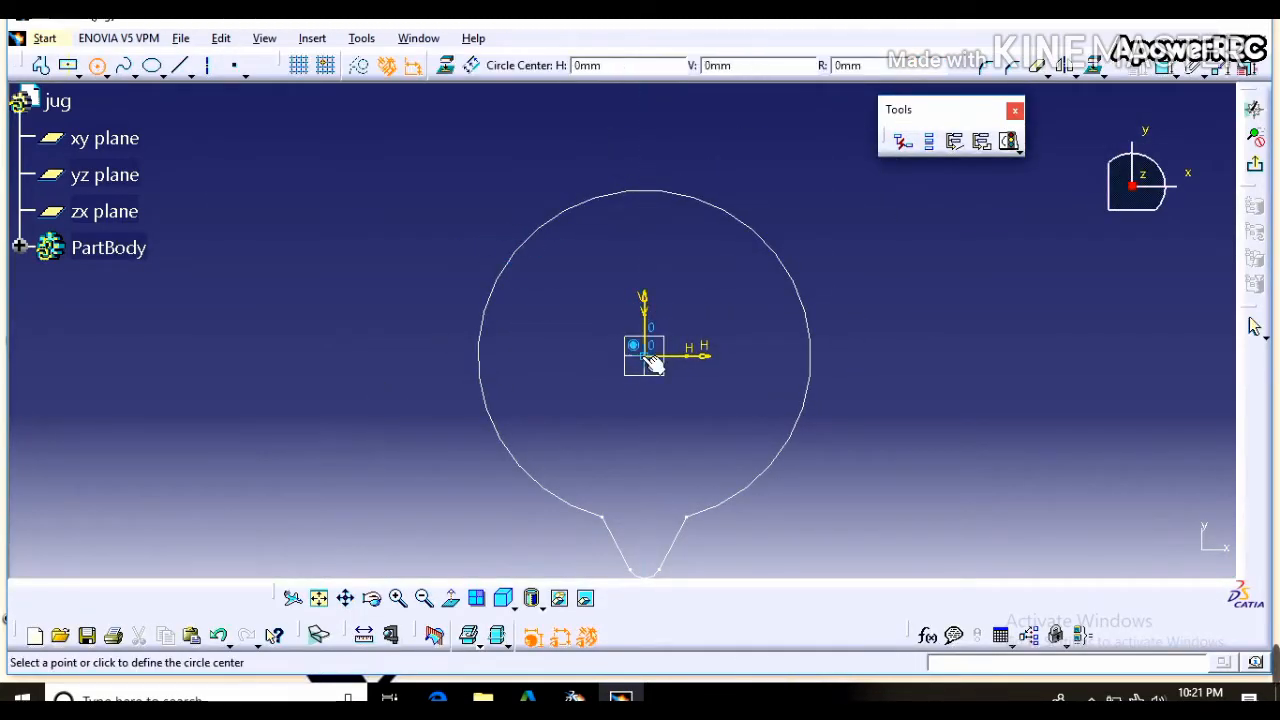
left_click(650, 362)
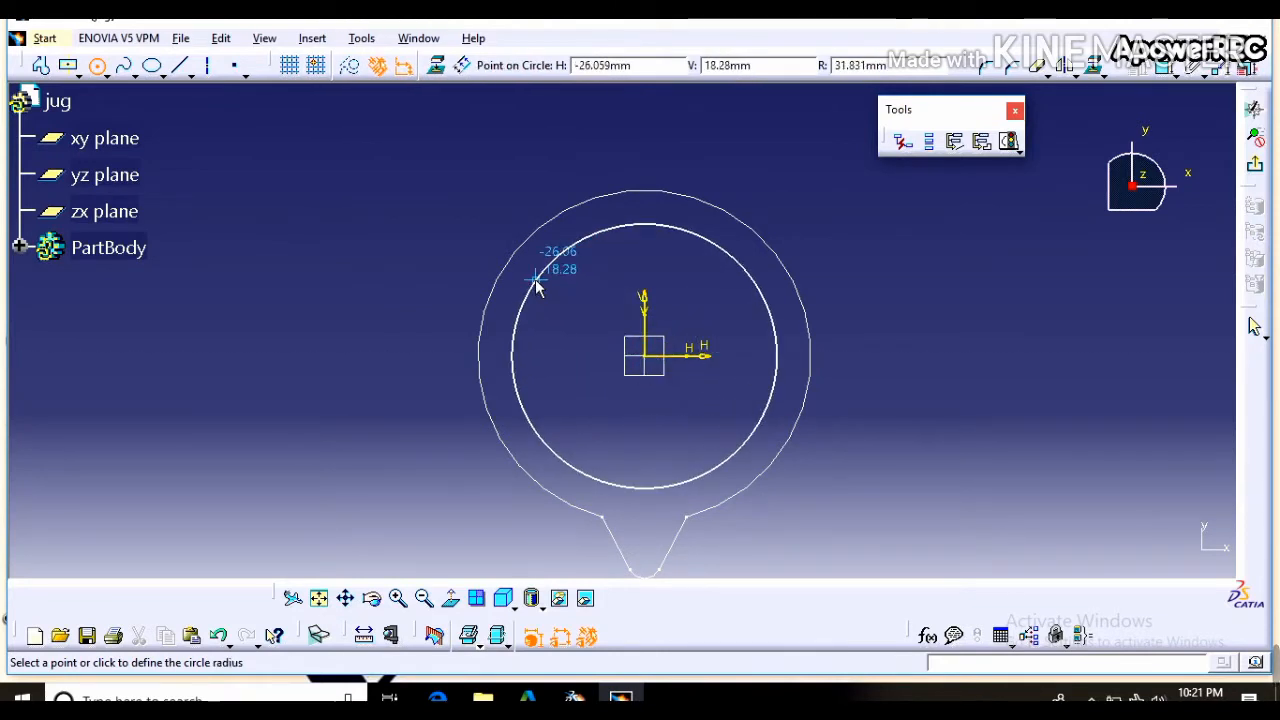
left_click(536, 285)
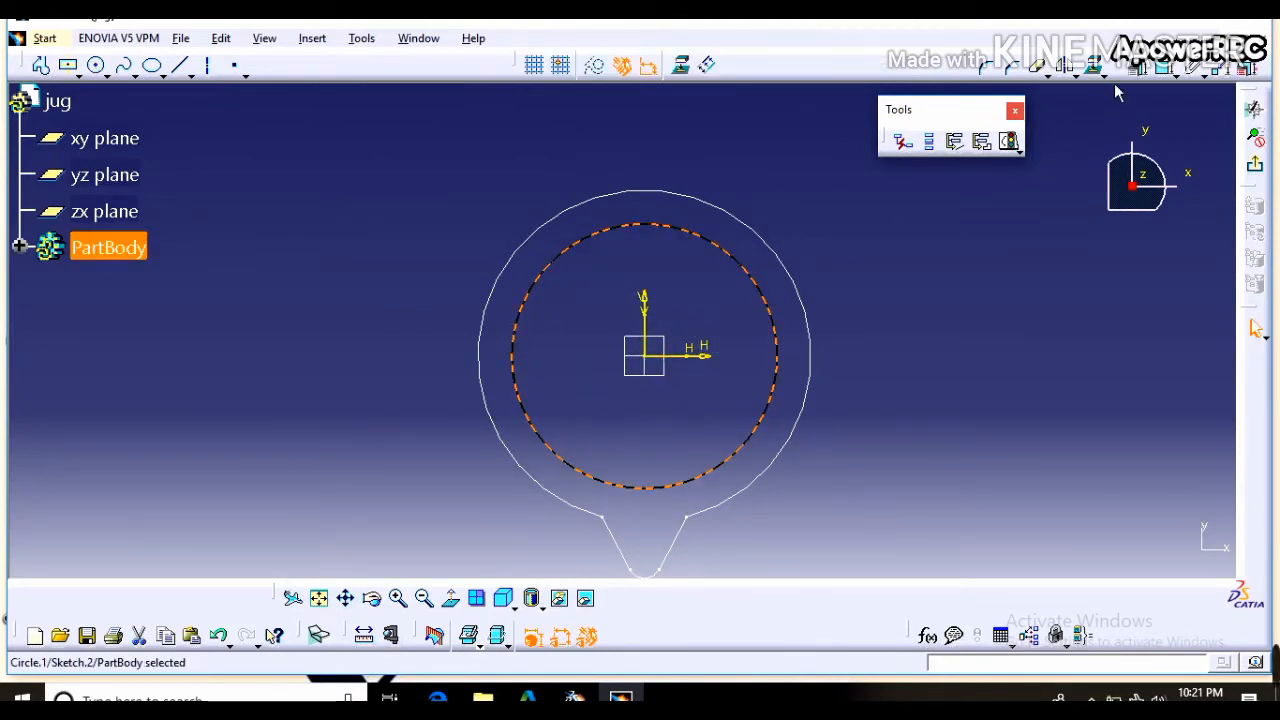
- Dimension the new circle's diameter, set it to 70 mm and exit the sketch
left_click(1164, 67)
left_click(887, 249)
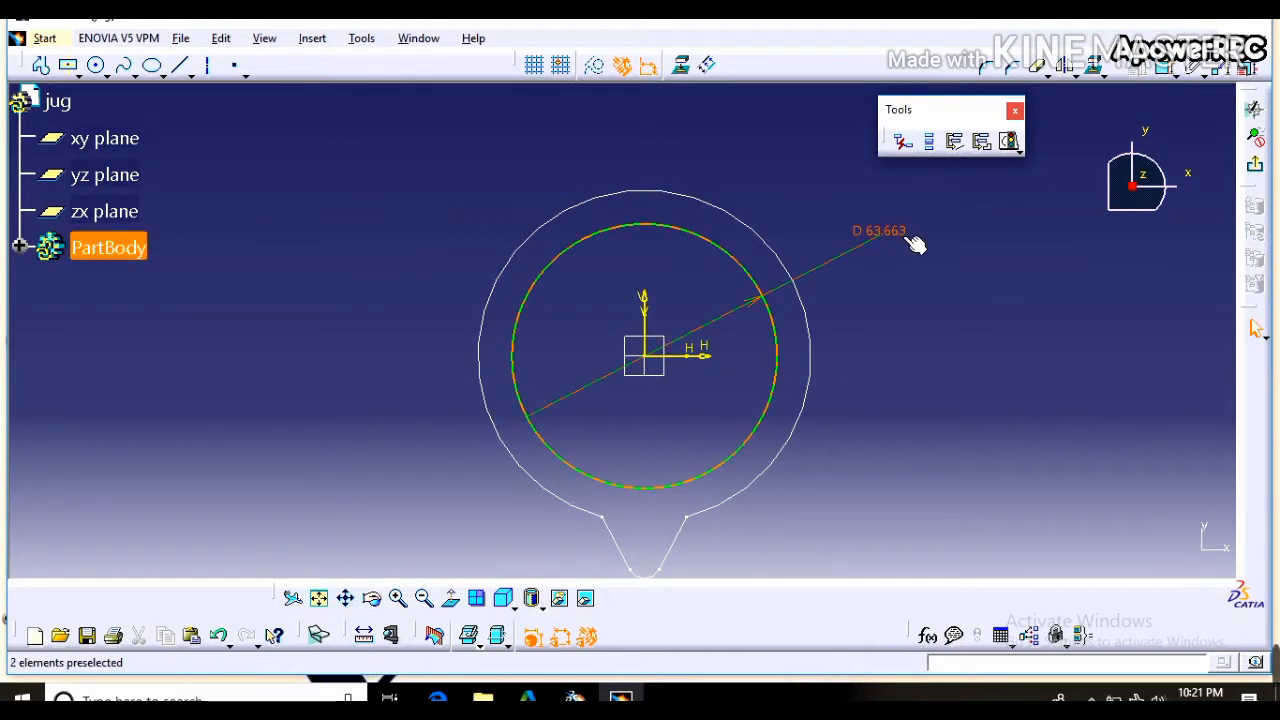
double_click(910, 242)
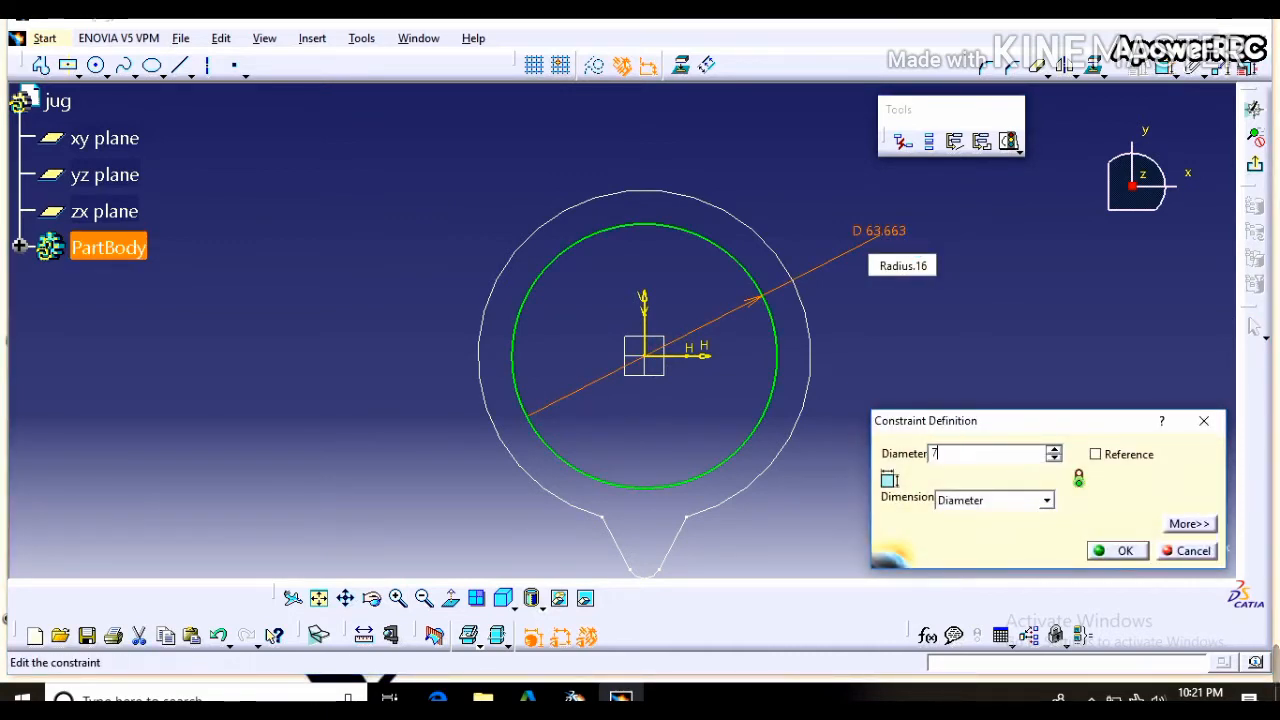
key("Return")
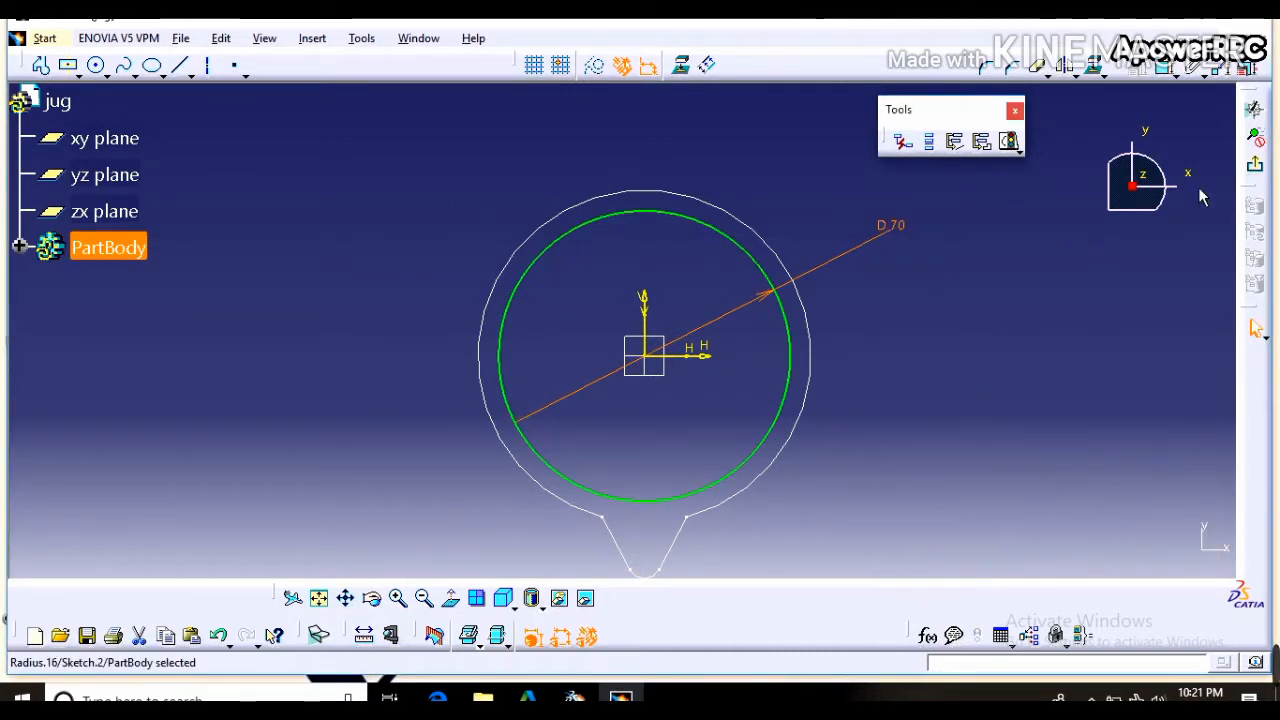
left_click(1254, 166)
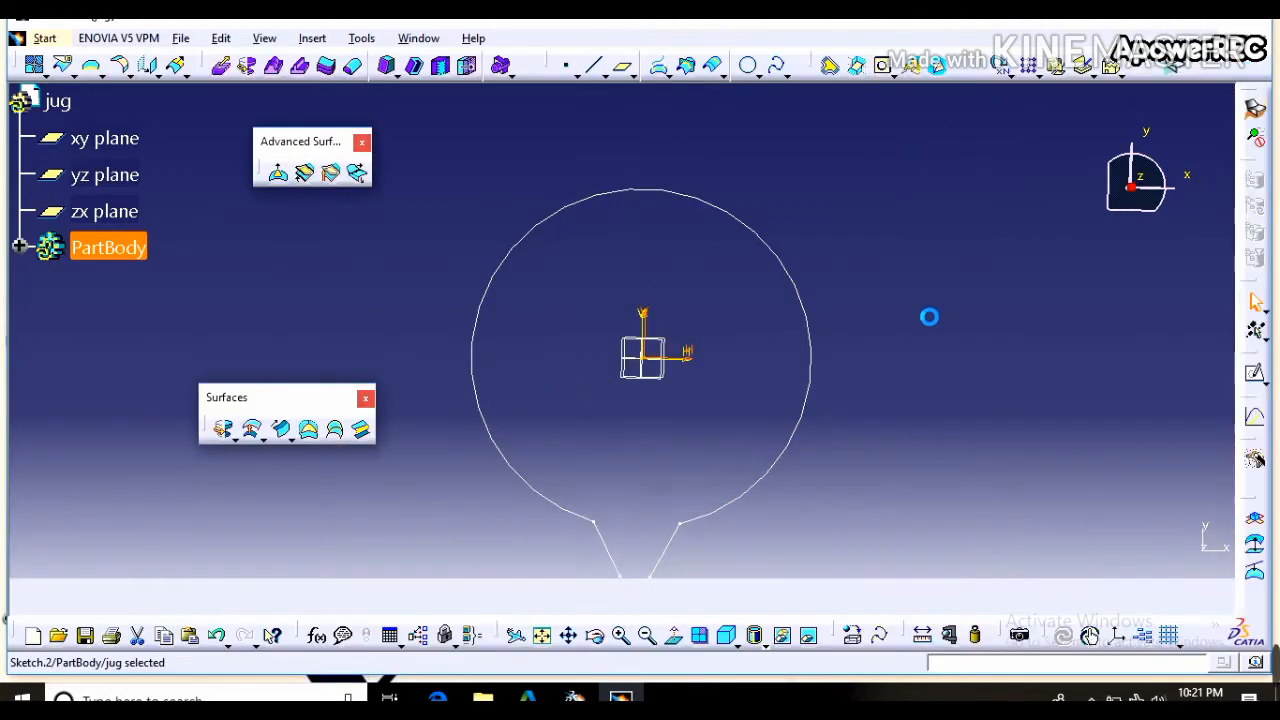
- Reopen the lower circle's sketch, set its diameter to 65 mm and exit the sketch
double_click(726, 403)
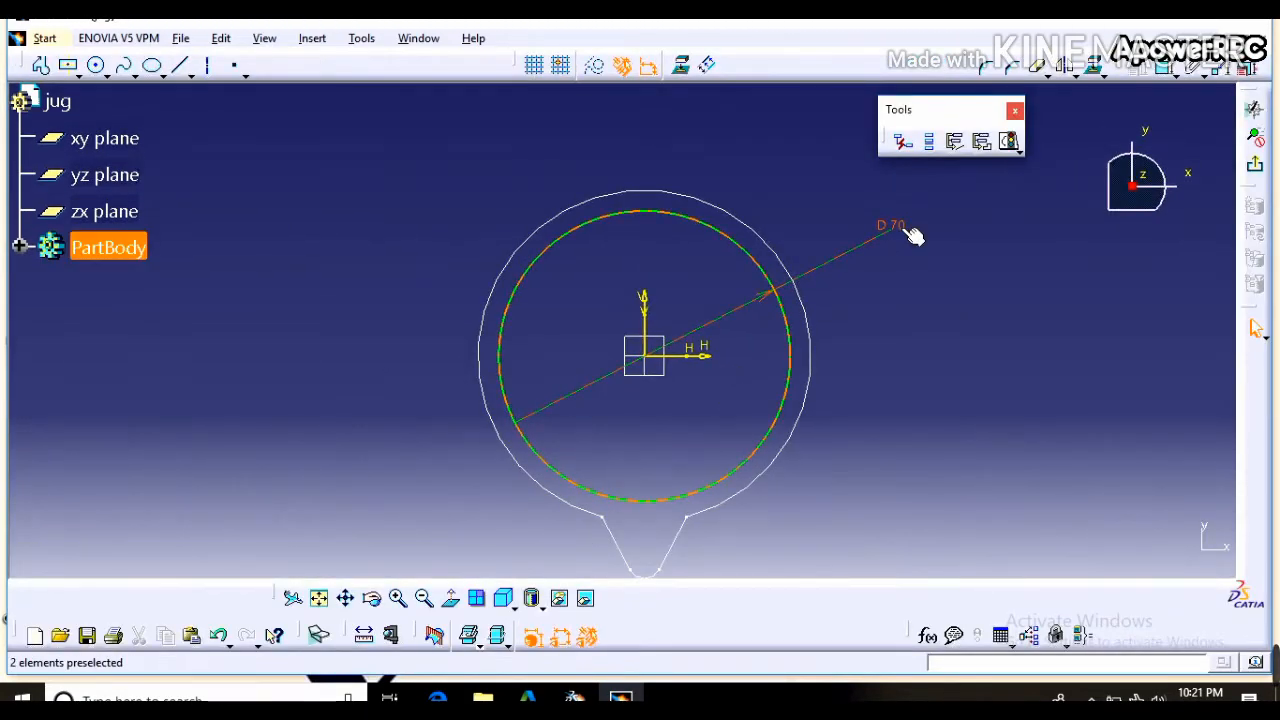
double_click(903, 234)
type("65")
key("Return")
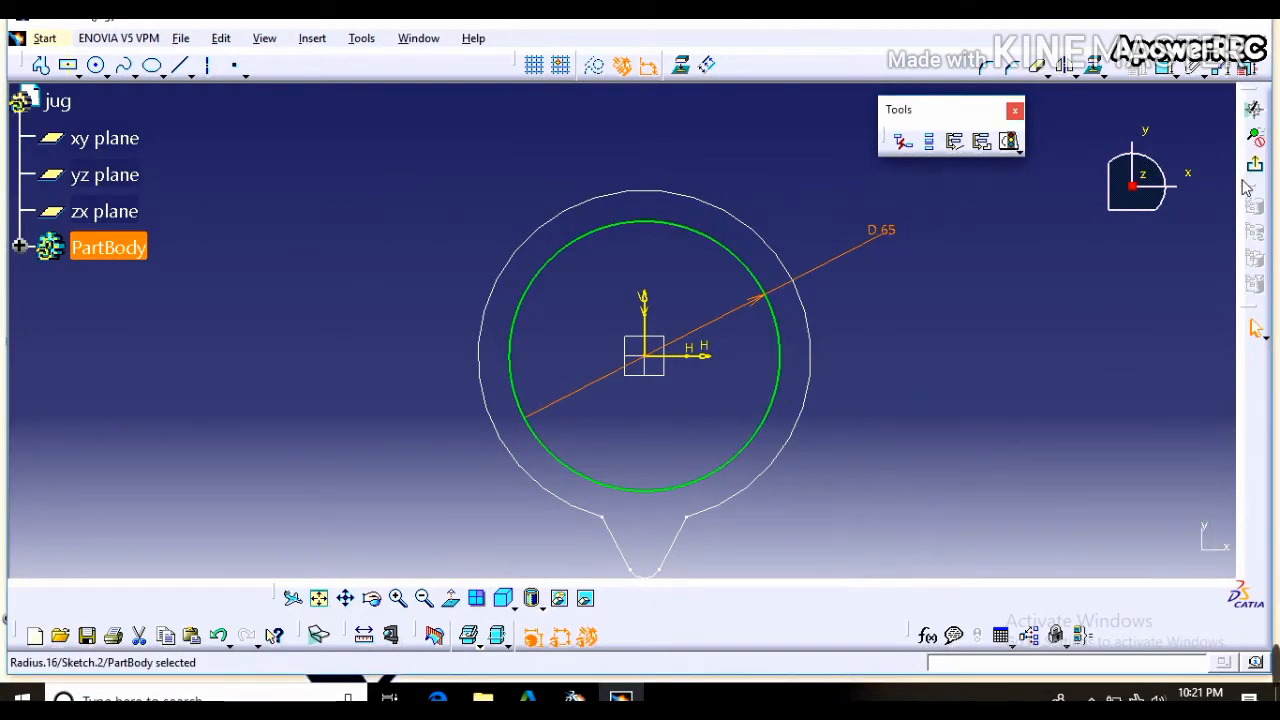
left_click(1252, 108)
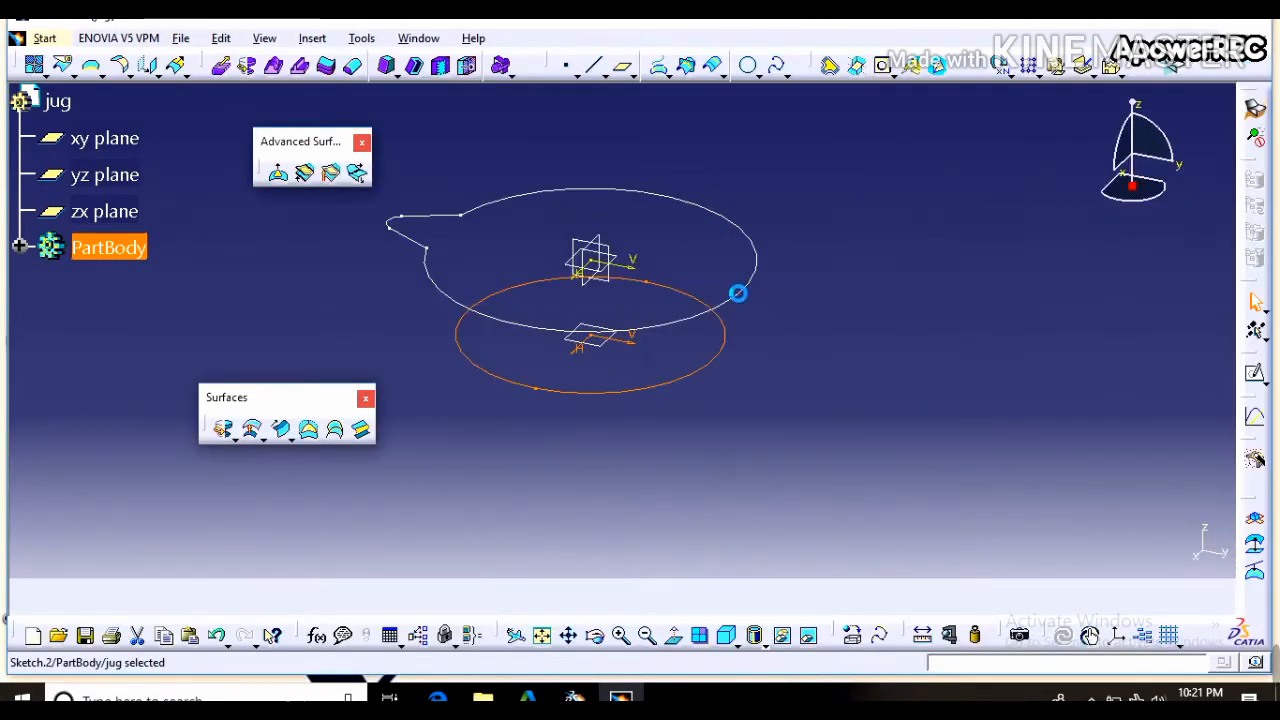
- Try to create a multi-sections surface from the spouted profile to the lower circle with the default closing points
left_click(250, 256)
left_click(337, 430)
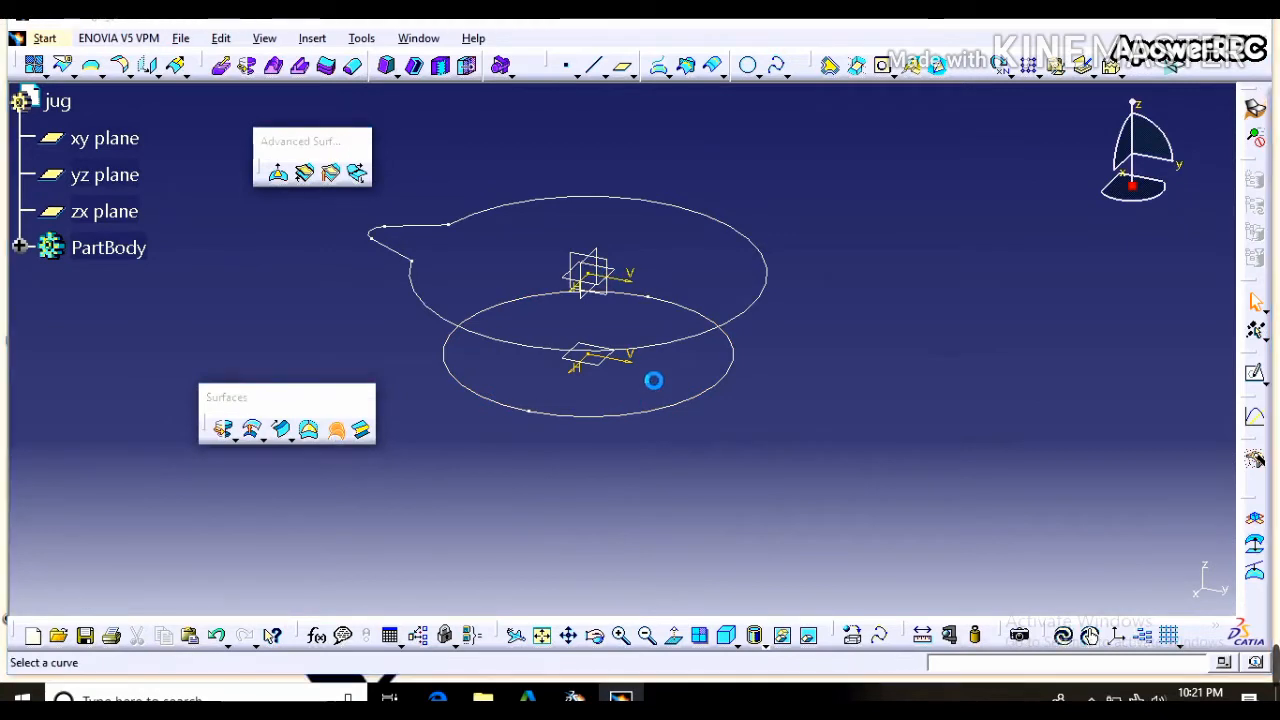
left_click(693, 347)
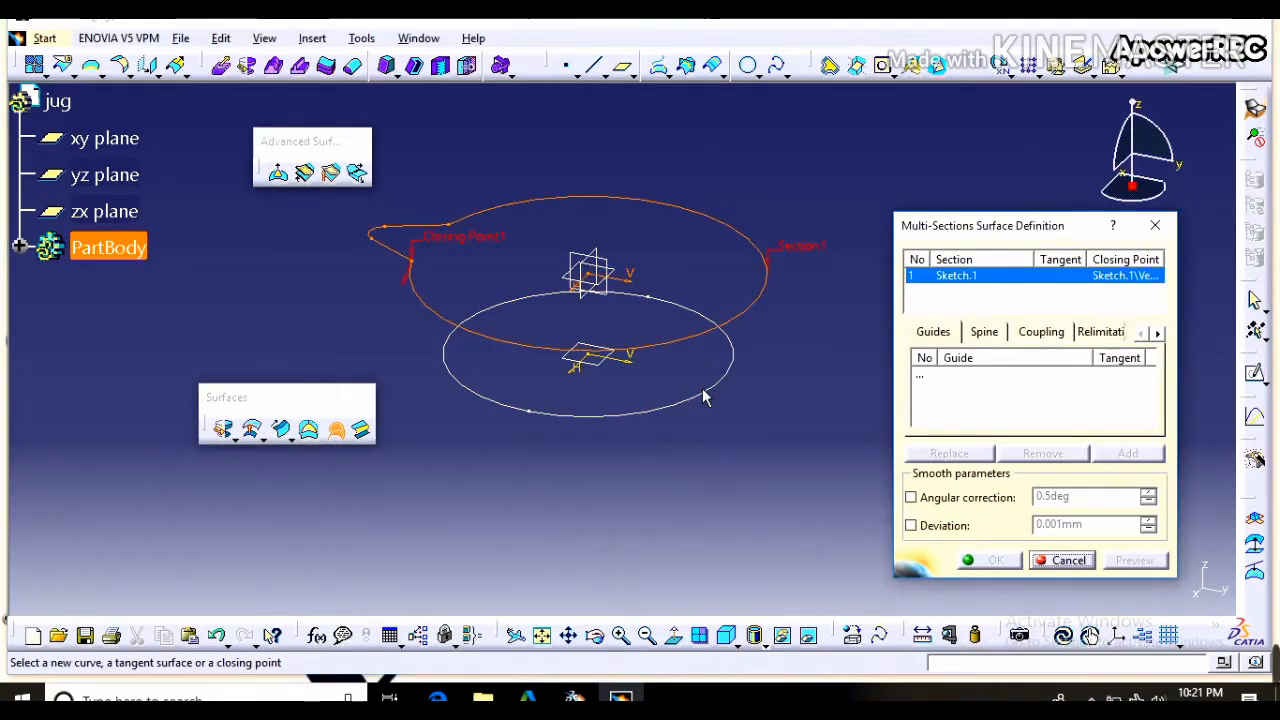
left_click(716, 402)
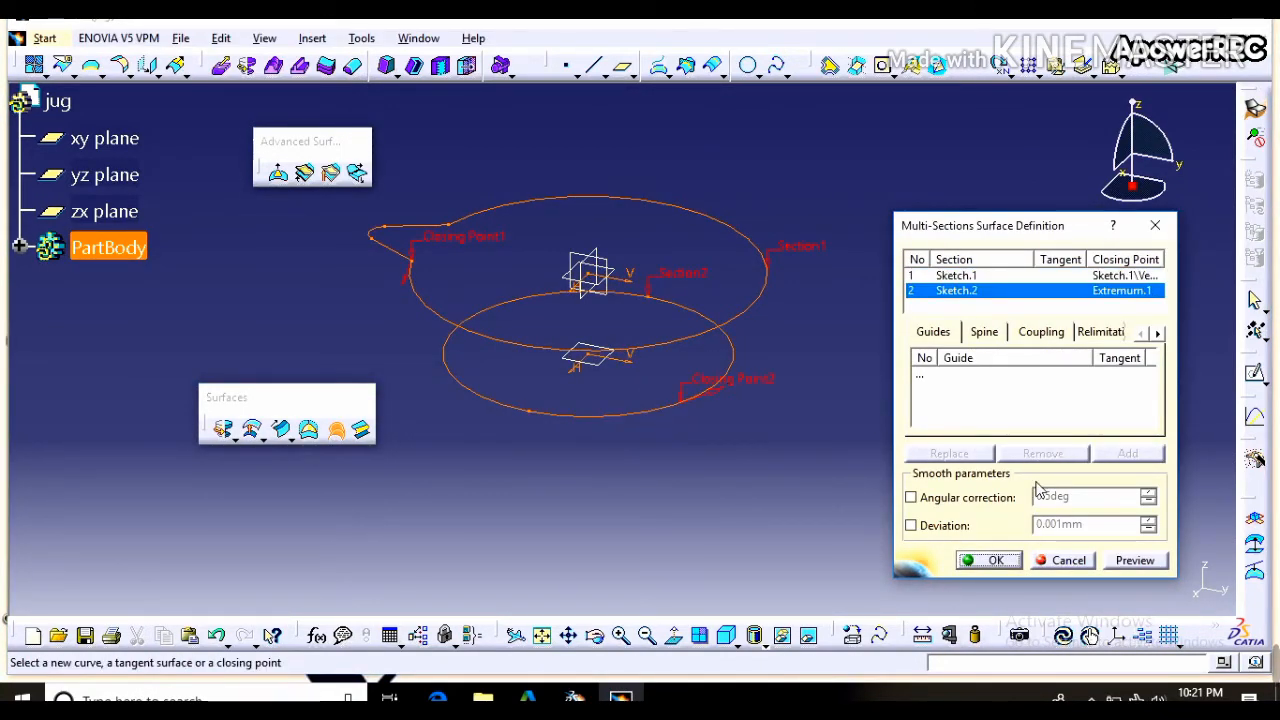
left_click(1136, 561)
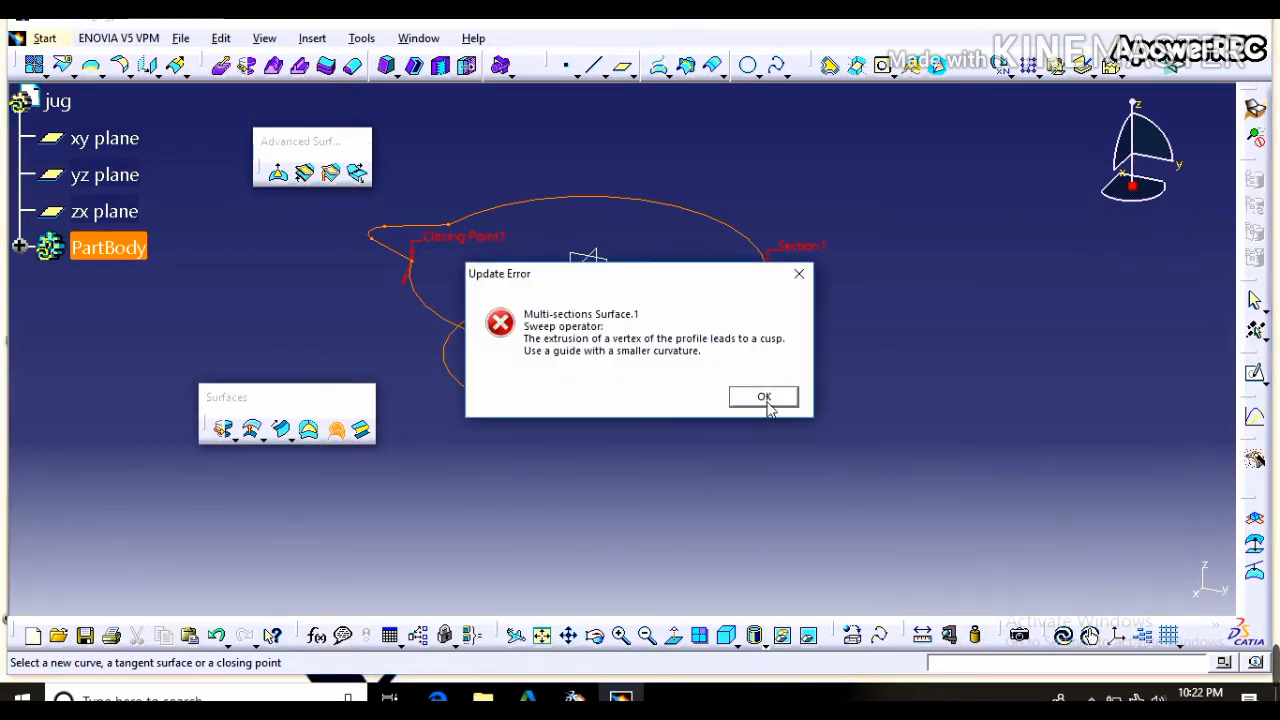
left_click(766, 400)
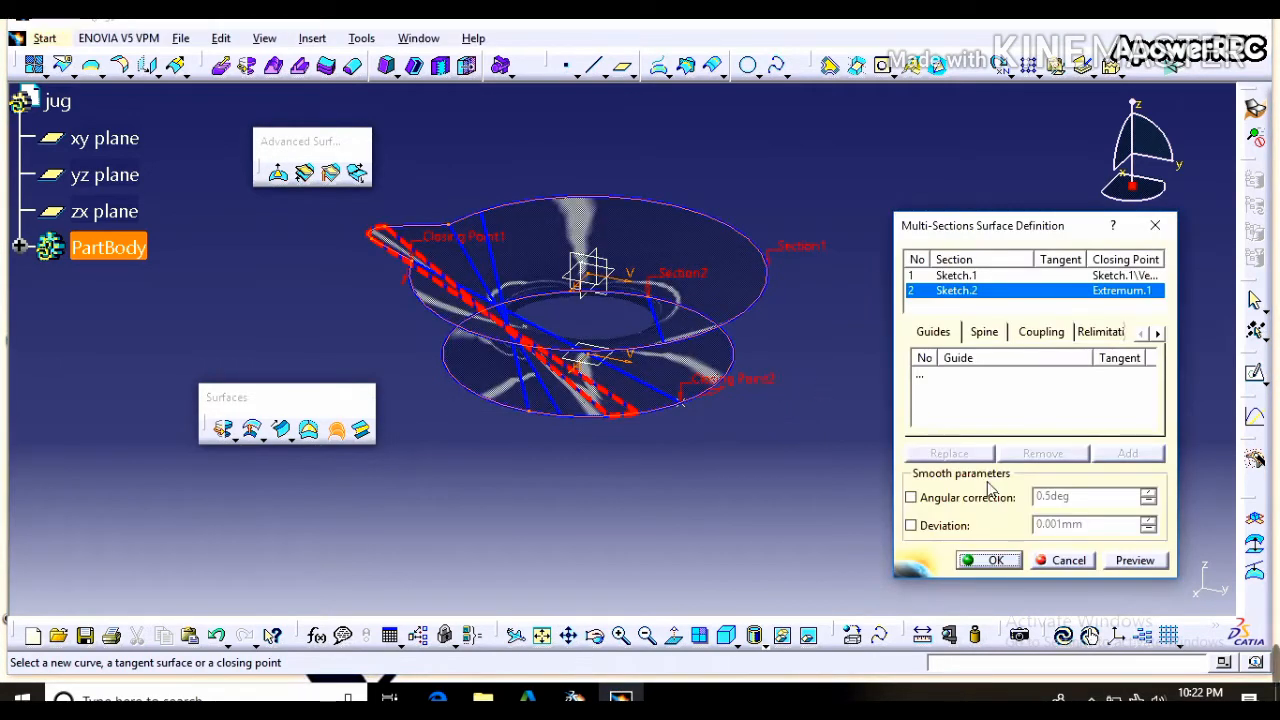
left_click(1062, 560)
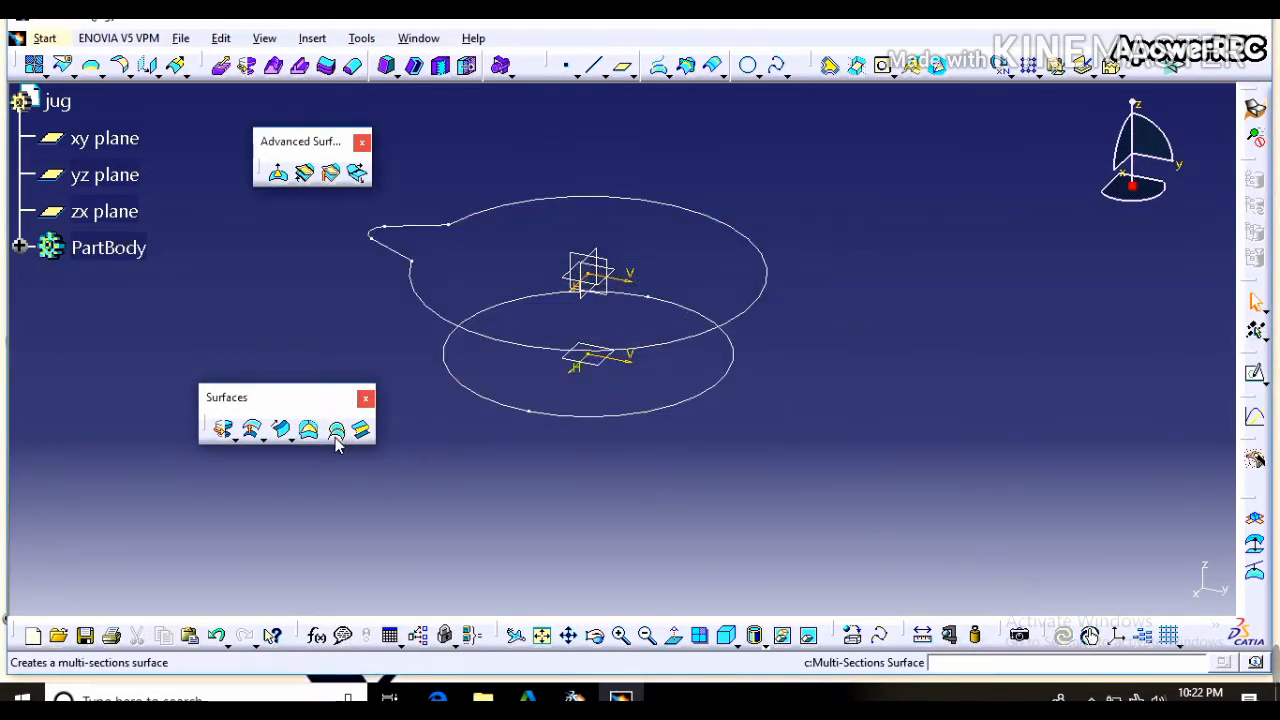
- Create a multi-sections surface from the spouted profile to the lower circle, removing the closing points of both sections
left_click(335, 429)
left_click(697, 349)
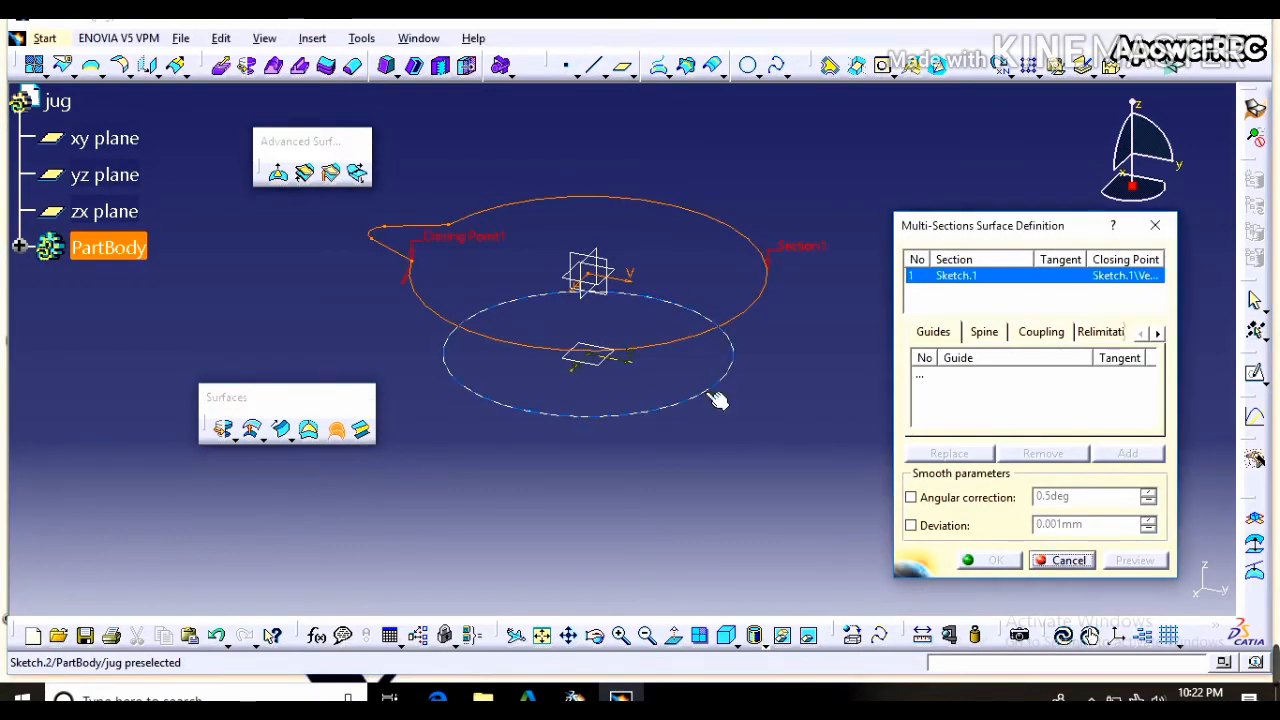
left_click(720, 400)
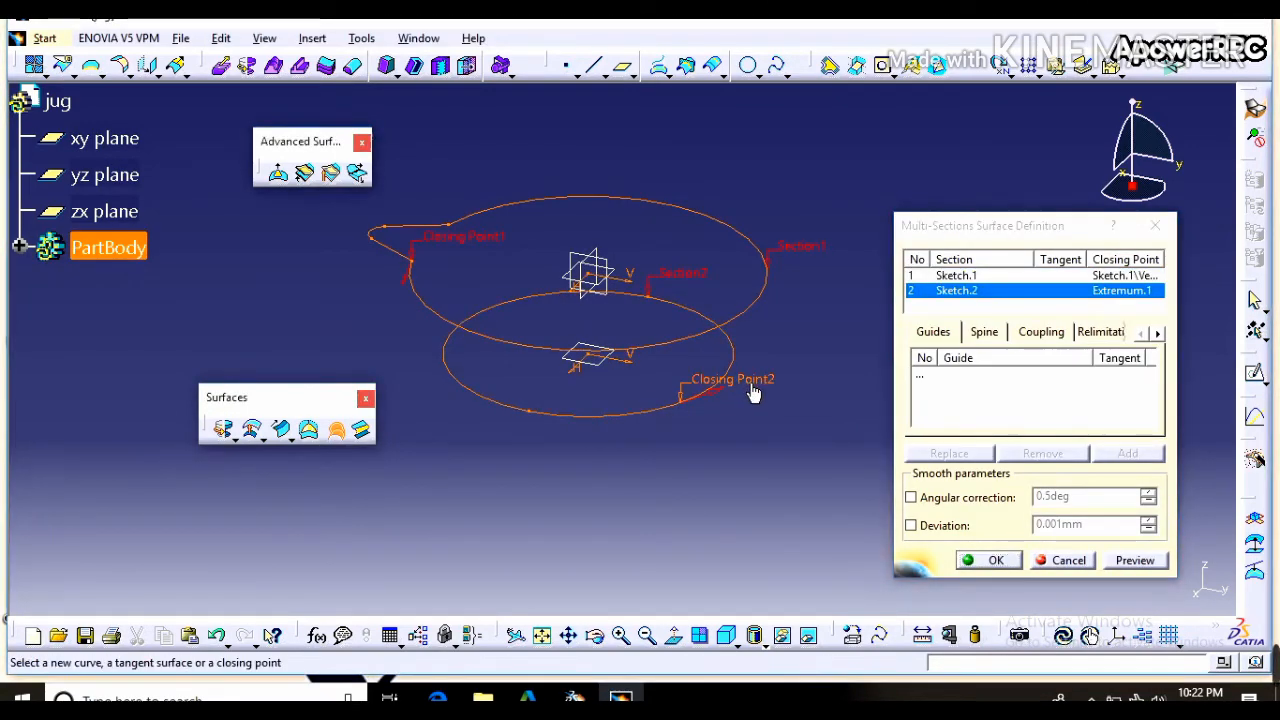
right_click(752, 390)
left_click(793, 540)
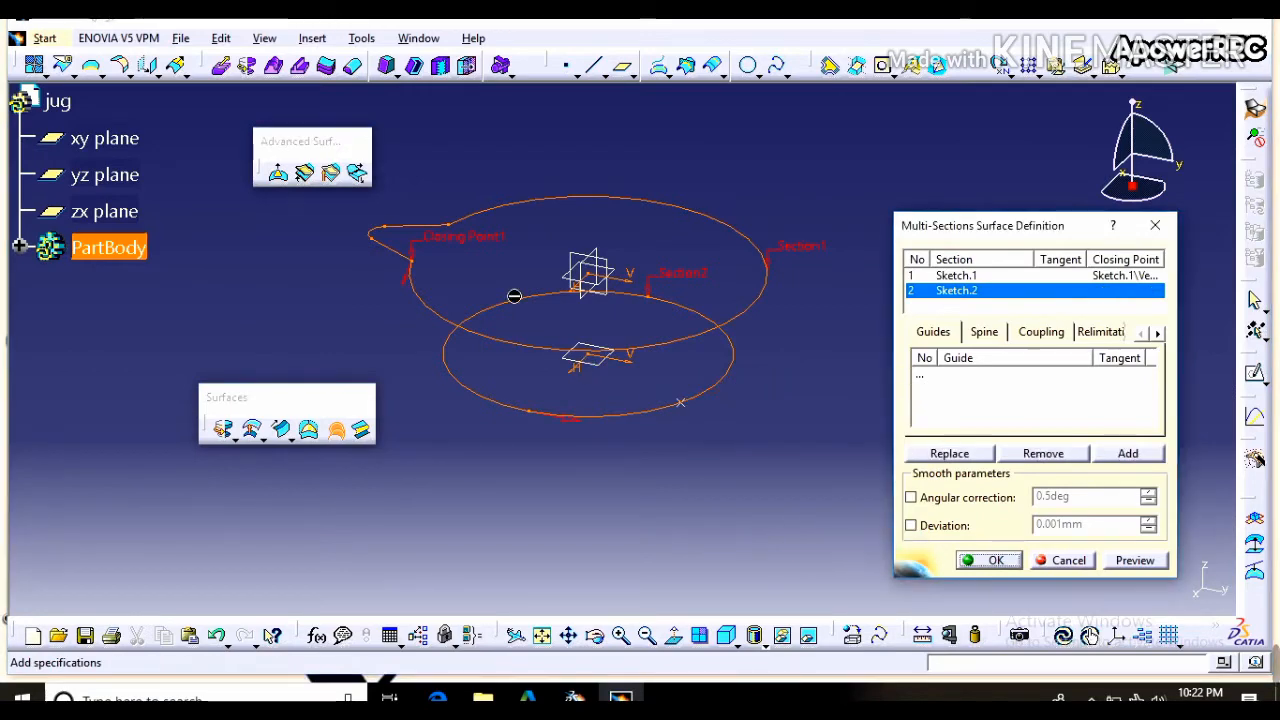
right_click(483, 249)
left_click(520, 369)
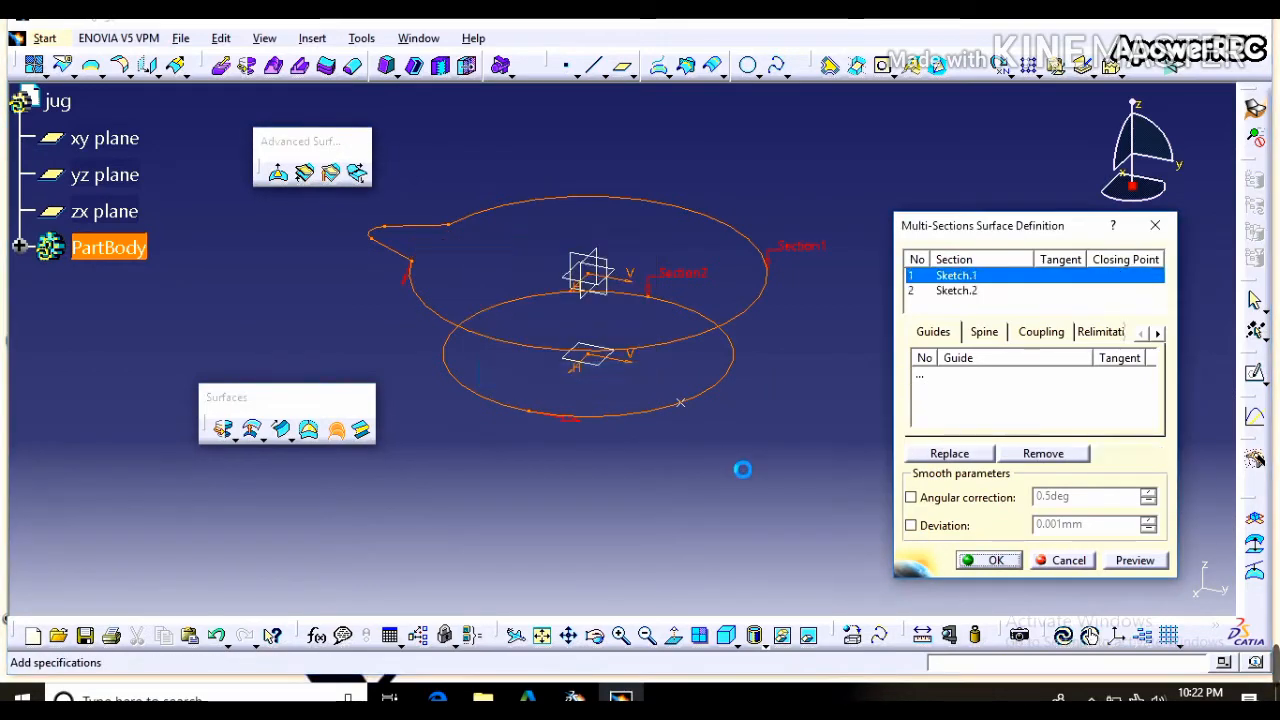
left_click(995, 562)
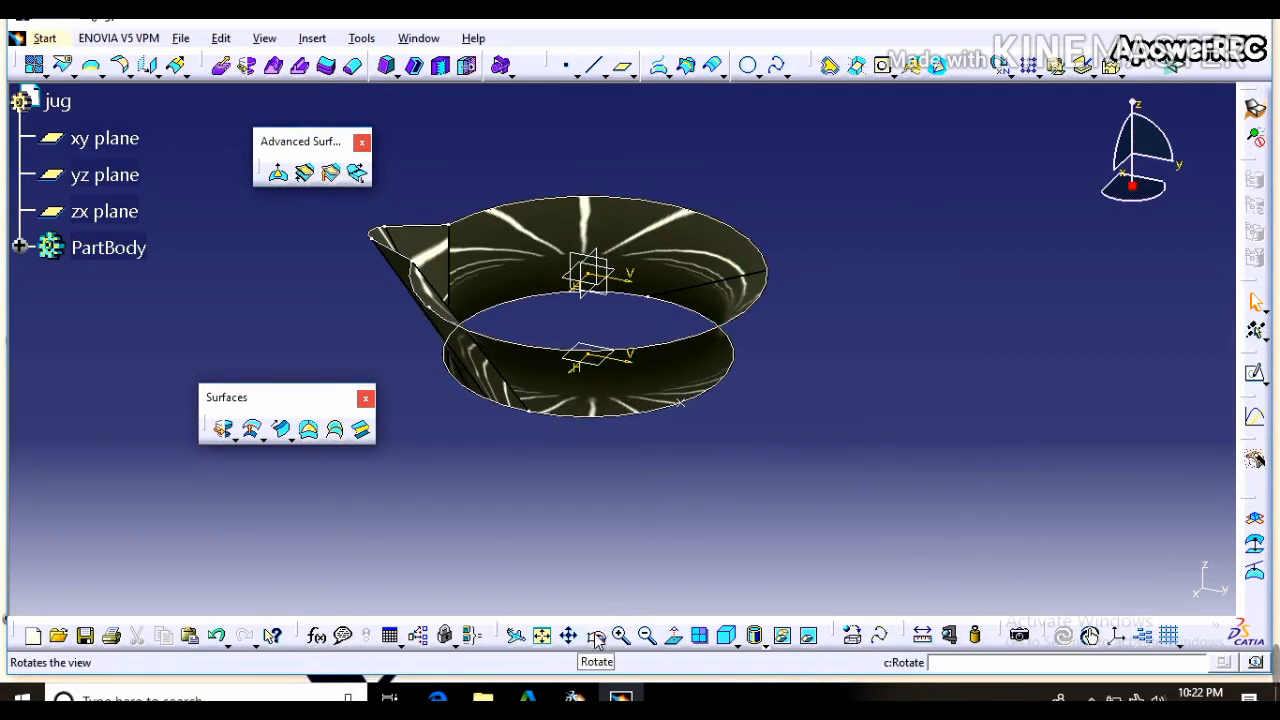
- Undo the multi-sections surface and project the spouted profile and lower circle as construction geometry into a new yz plane sketch
key("ctrl+z")
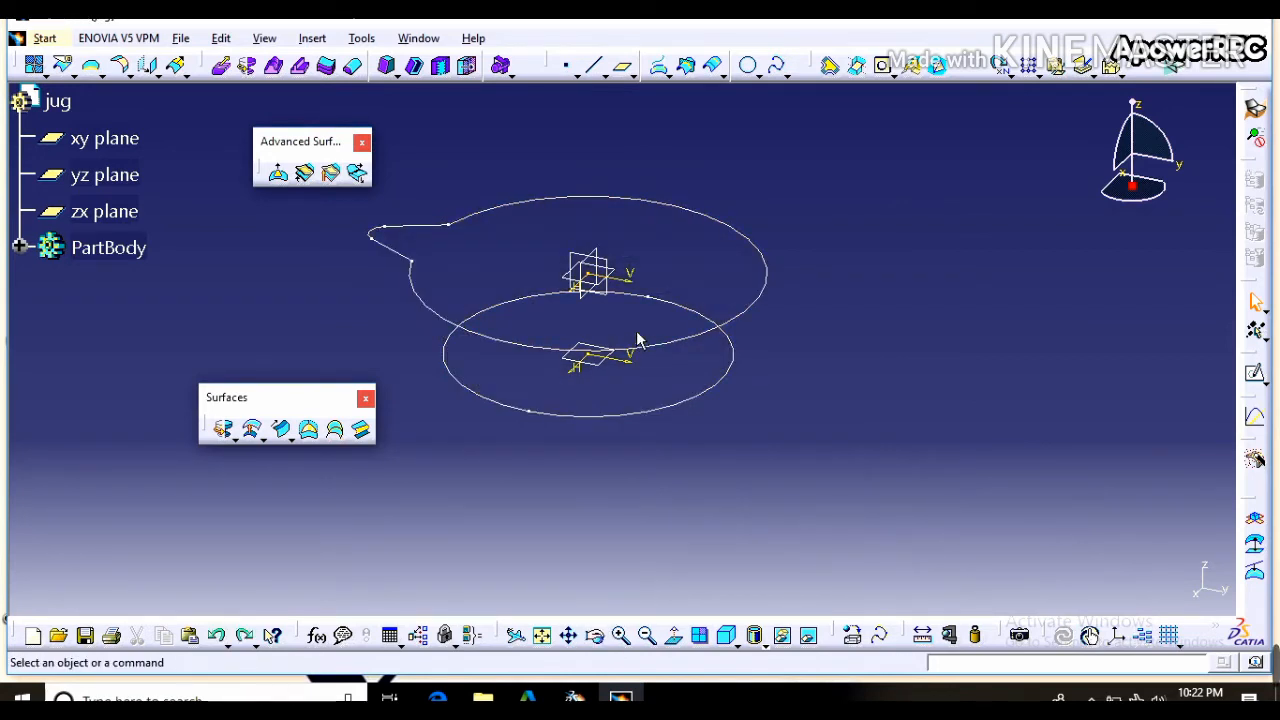
left_click(620, 293)
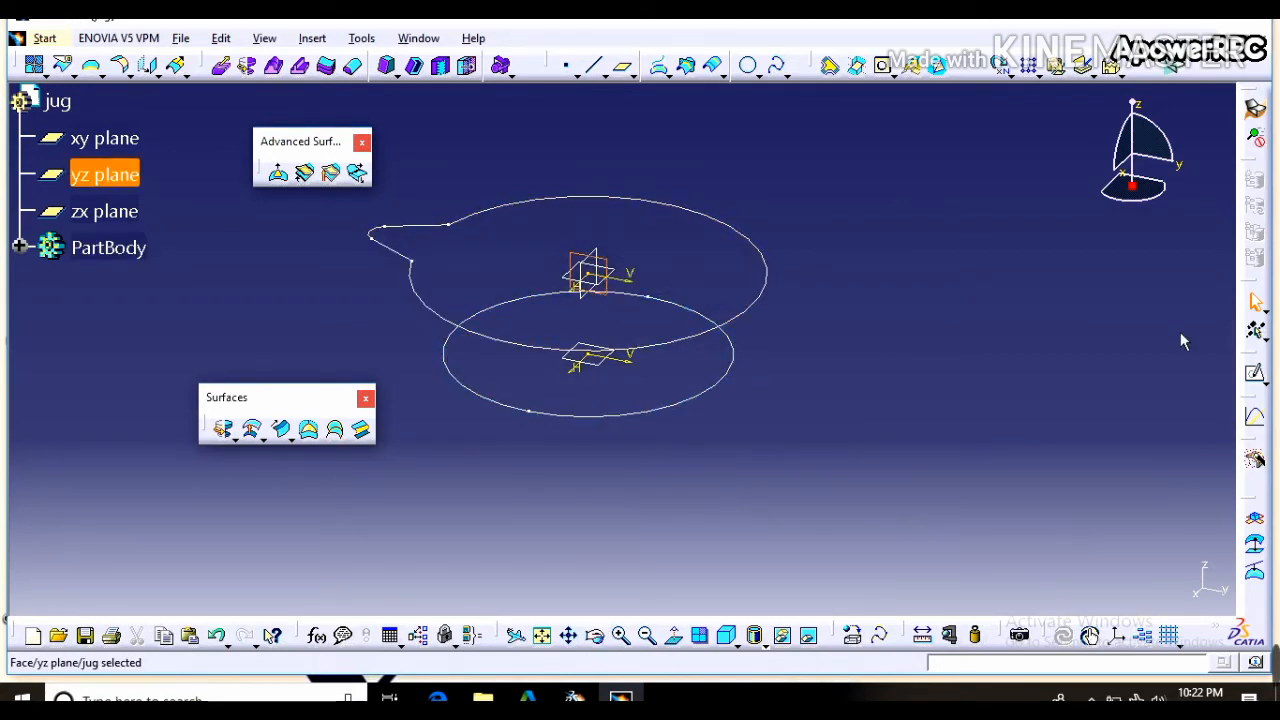
left_click(1256, 374)
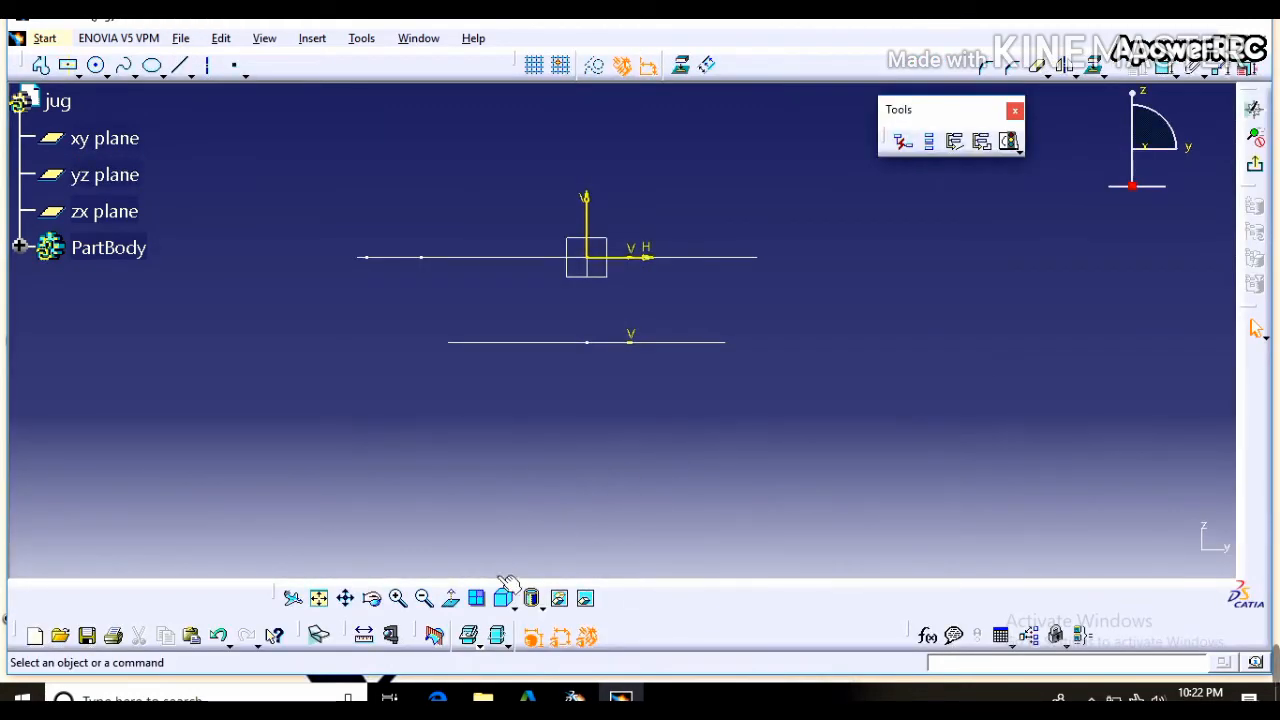
middle_click_drag(540, 380, 557, 455)
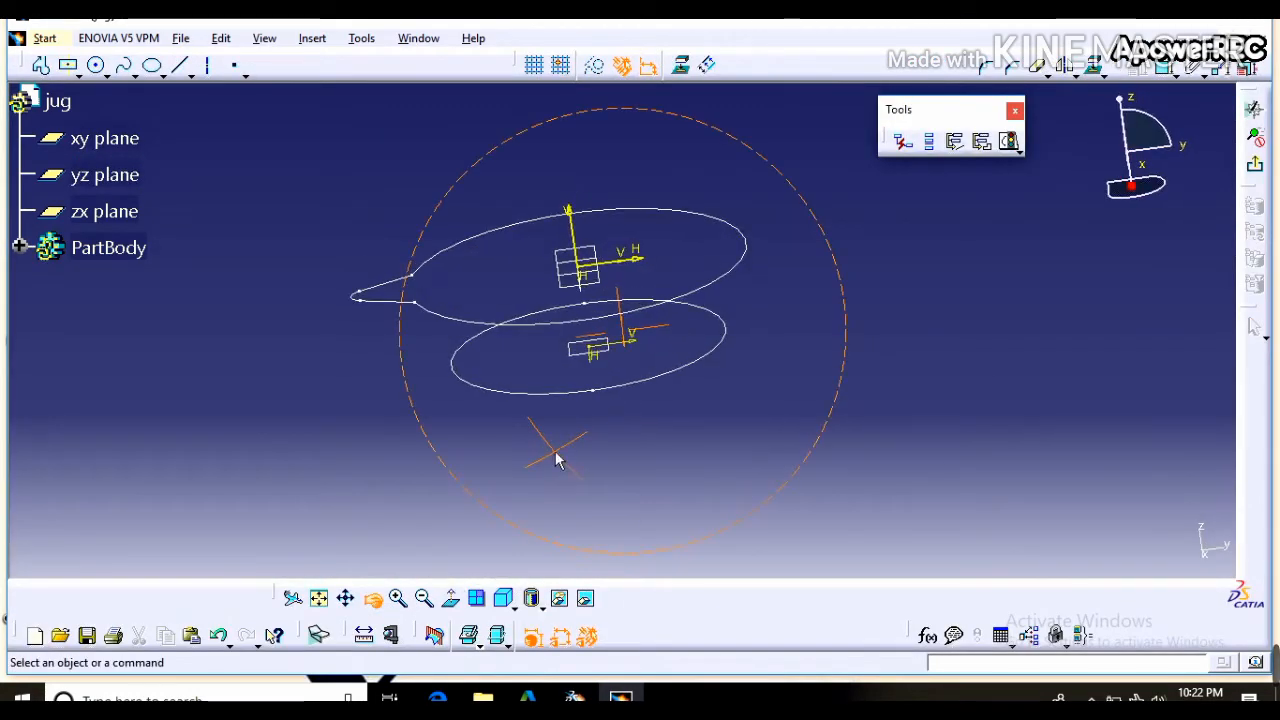
left_click(681, 65)
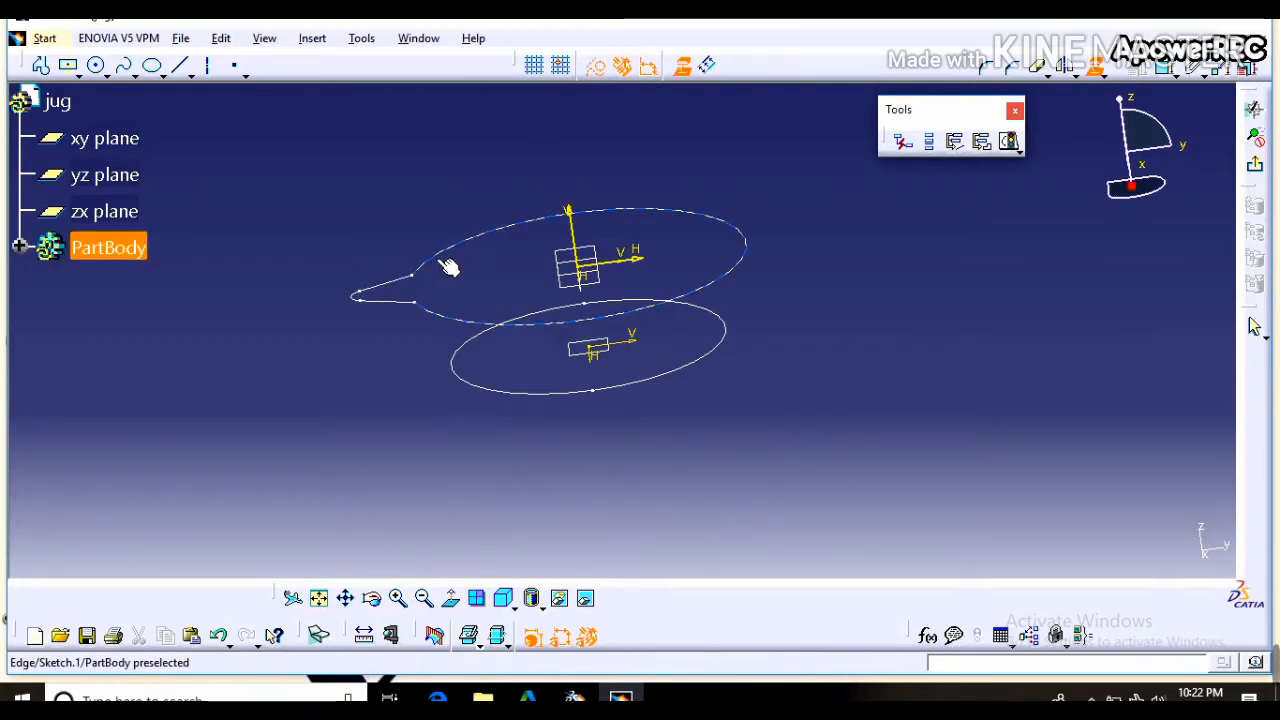
left_click(358, 297)
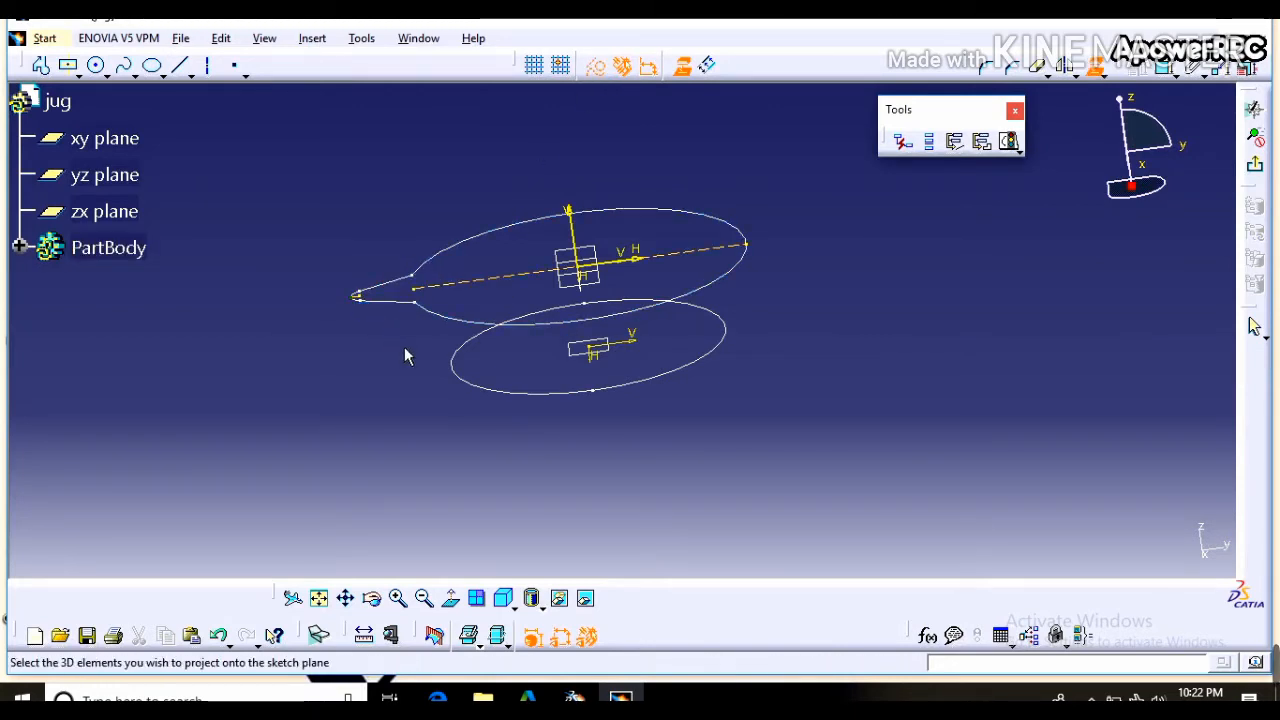
left_click(458, 379)
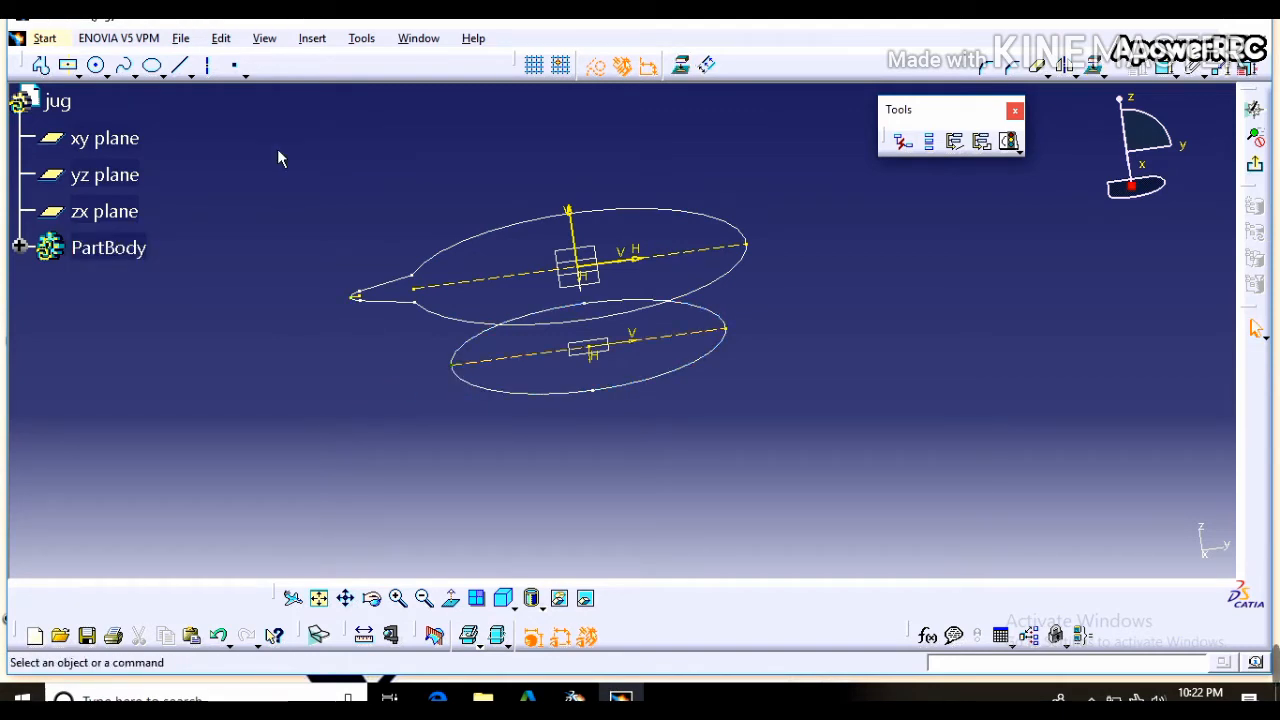
- Draw a line from the spout tip to the near end of the projected lower circle, make it a standard element and exit the sketch
left_click(182, 68)
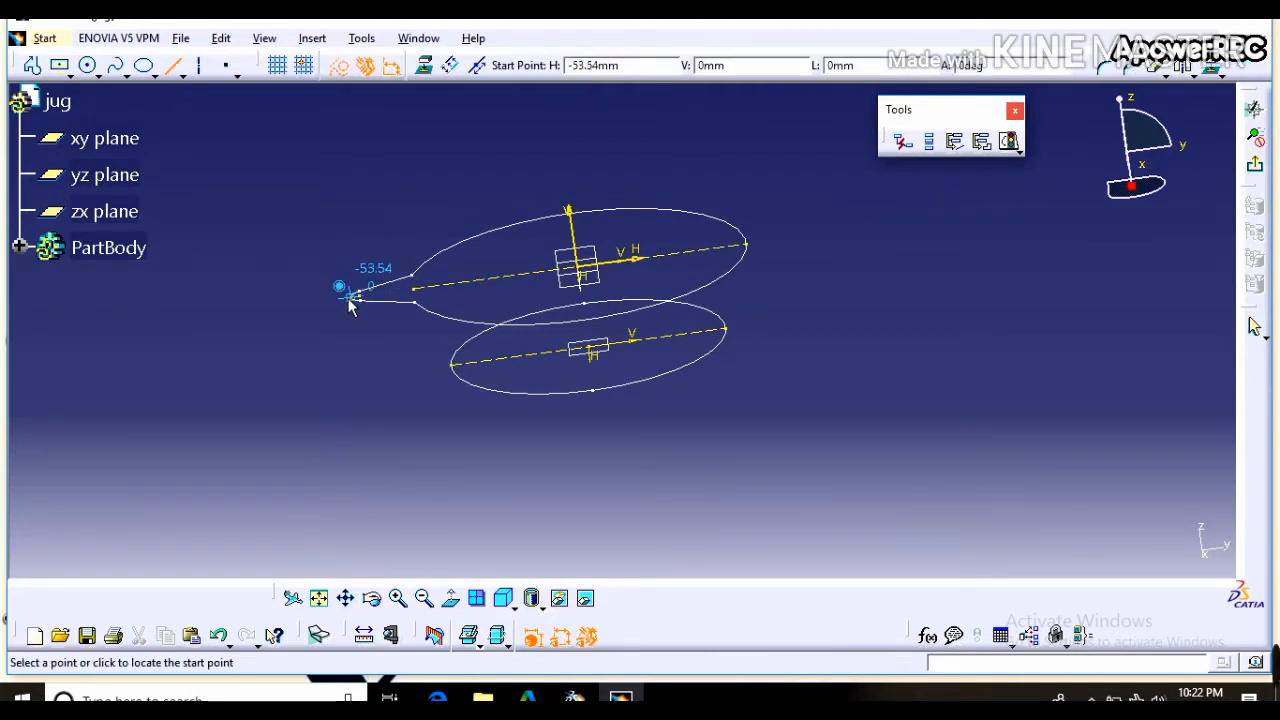
left_click(351, 302)
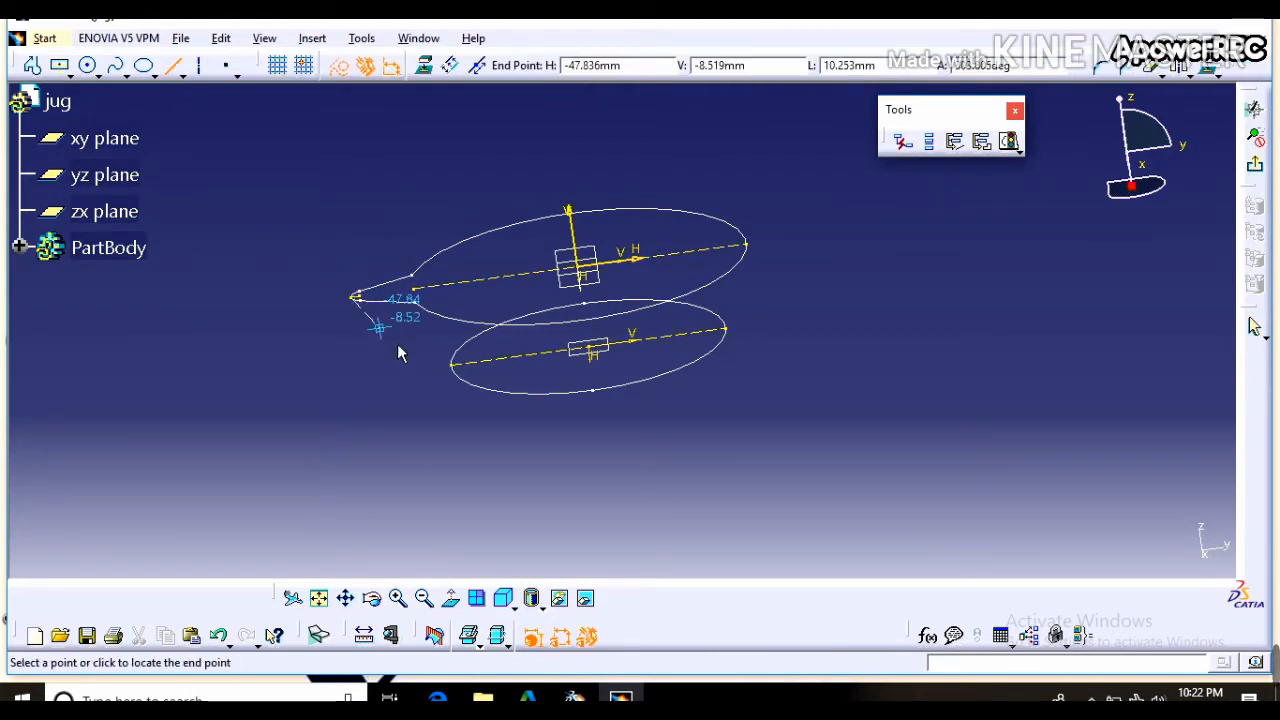
left_click(455, 366)
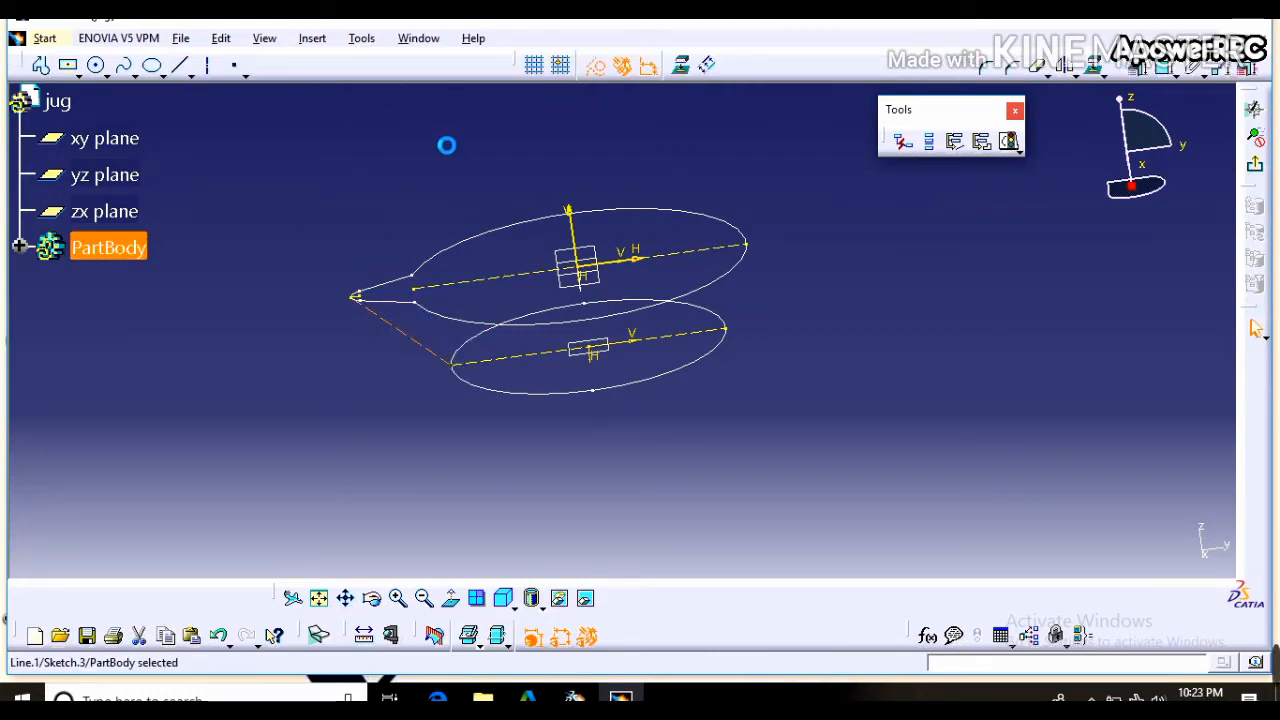
left_click(1250, 196)
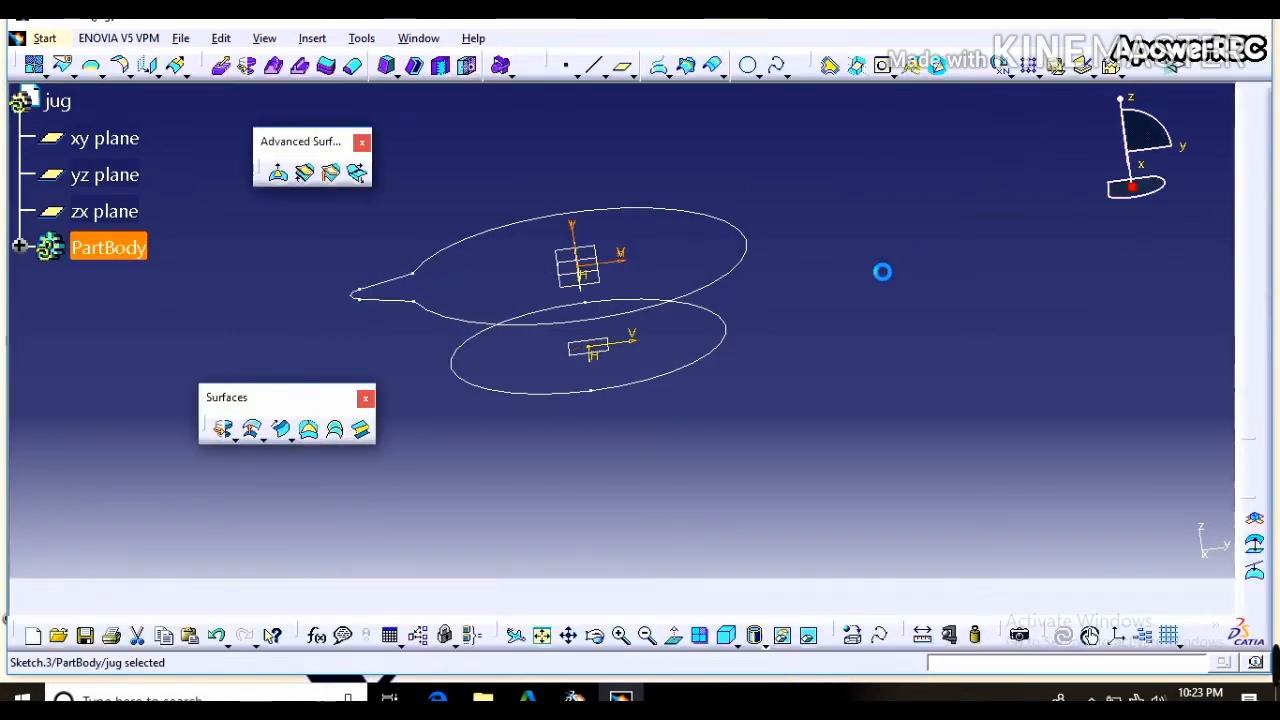
- Create another sketch on the yz plane and project the upper profile's large arc and the lower circle as construction geometry
left_click(617, 290)
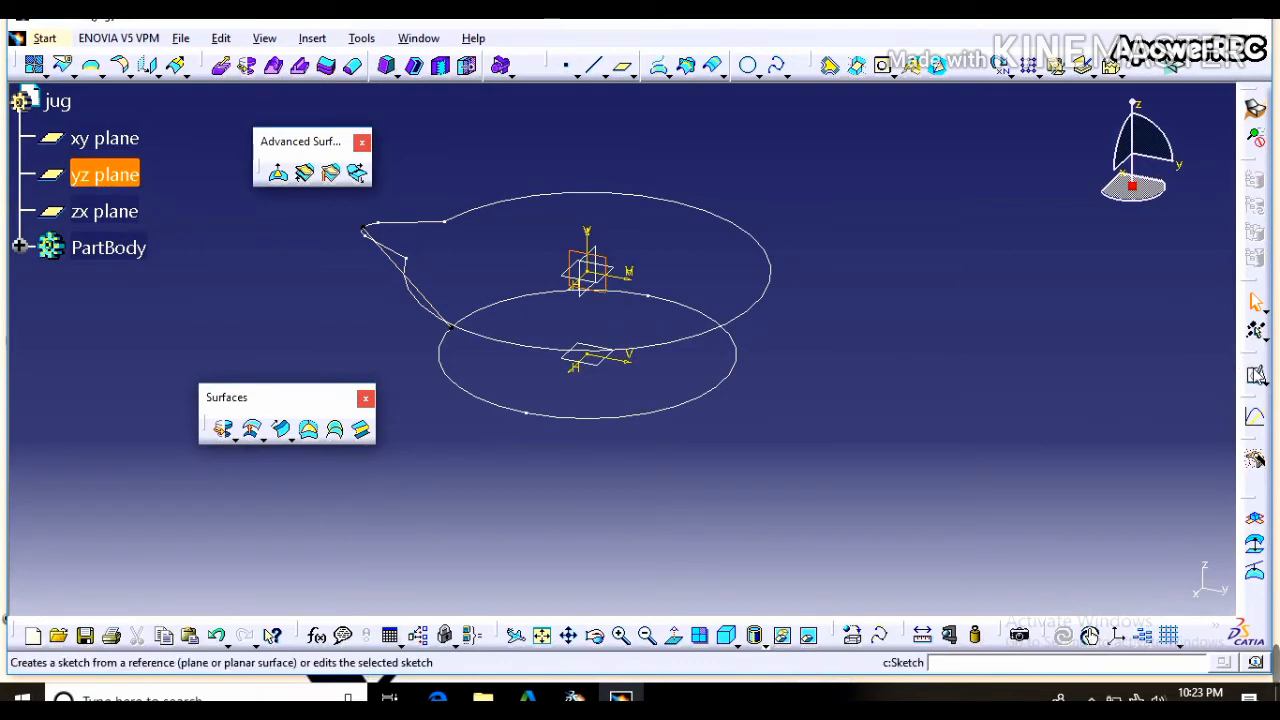
left_click(1255, 373)
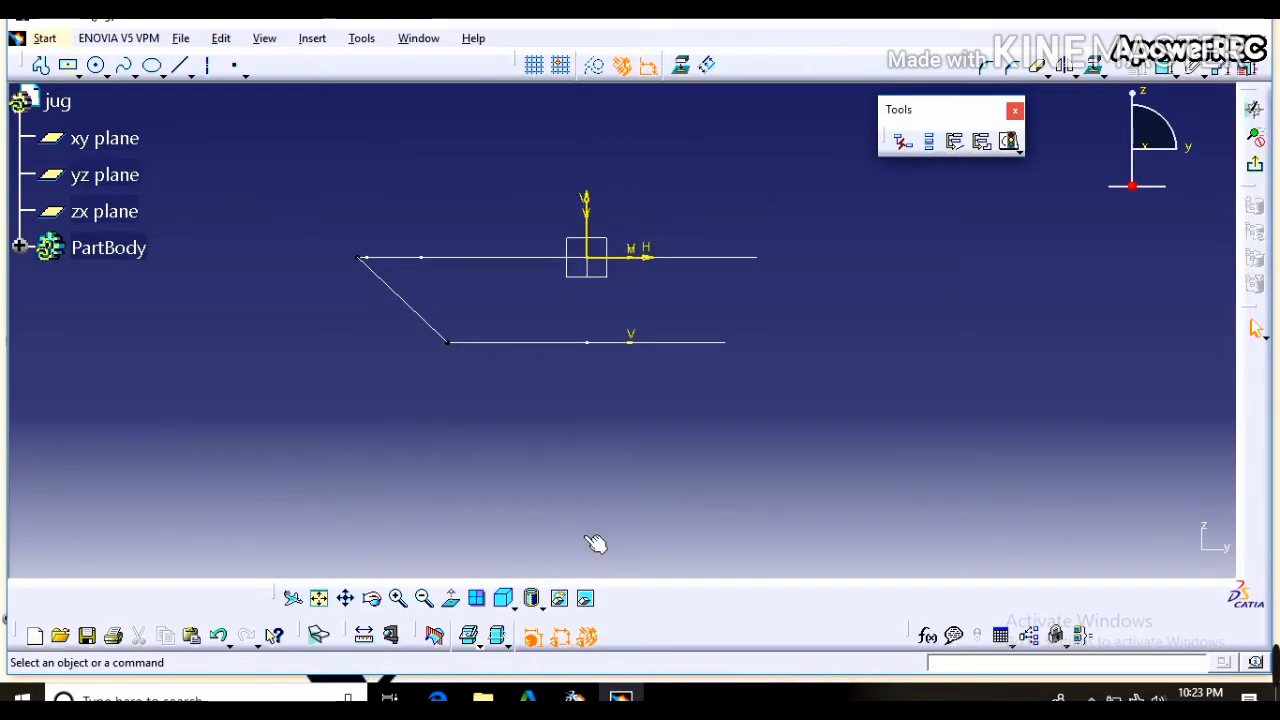
left_click(345, 598)
left_click_drag(841, 273, 762, 368)
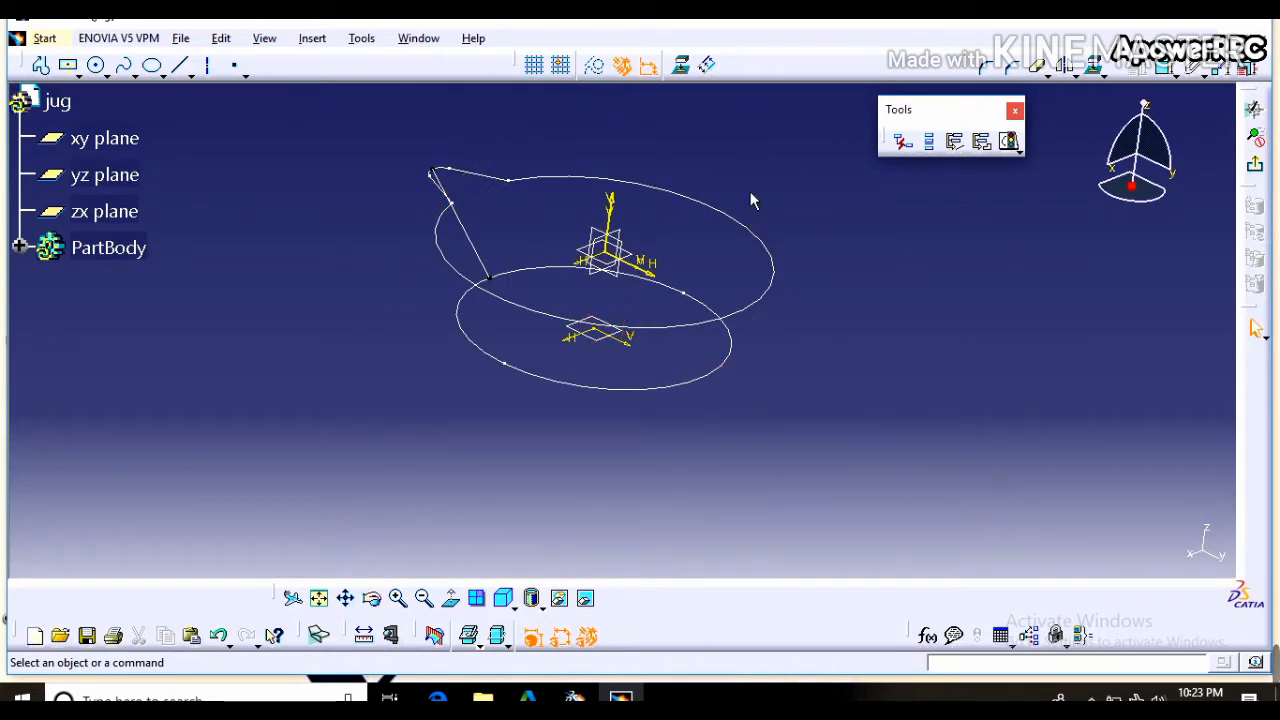
left_click(682, 65)
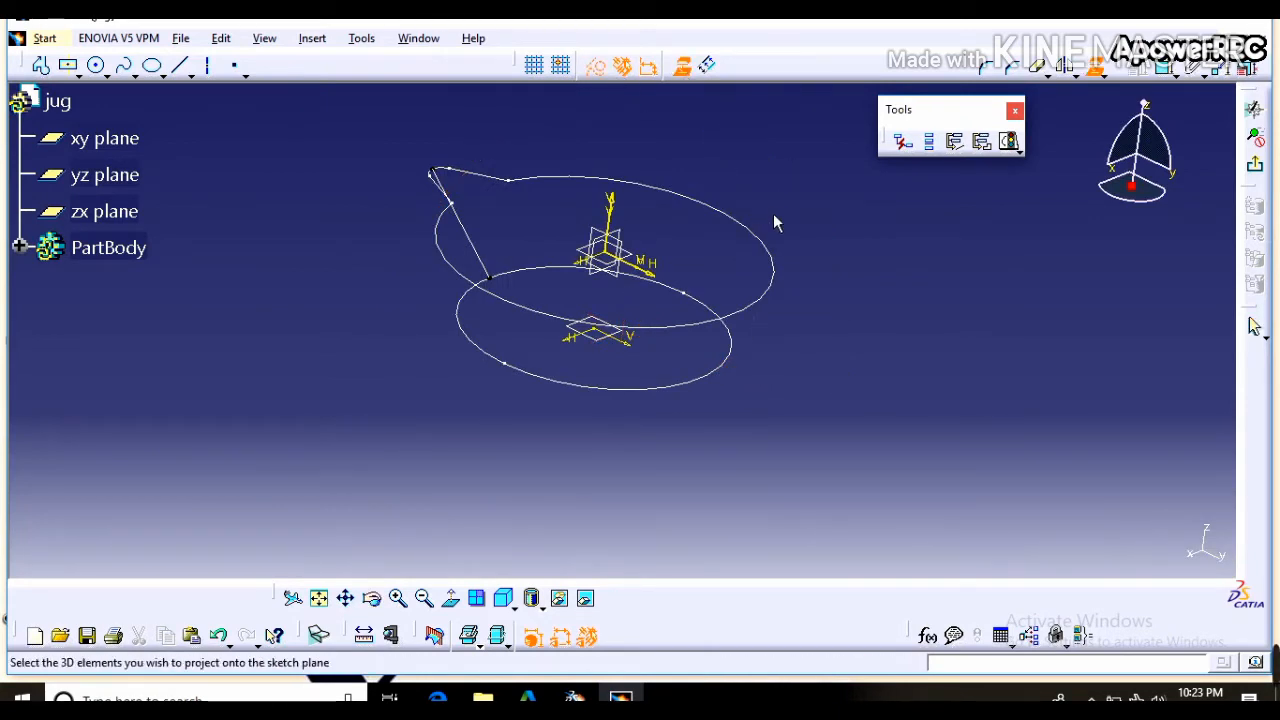
left_click(725, 382)
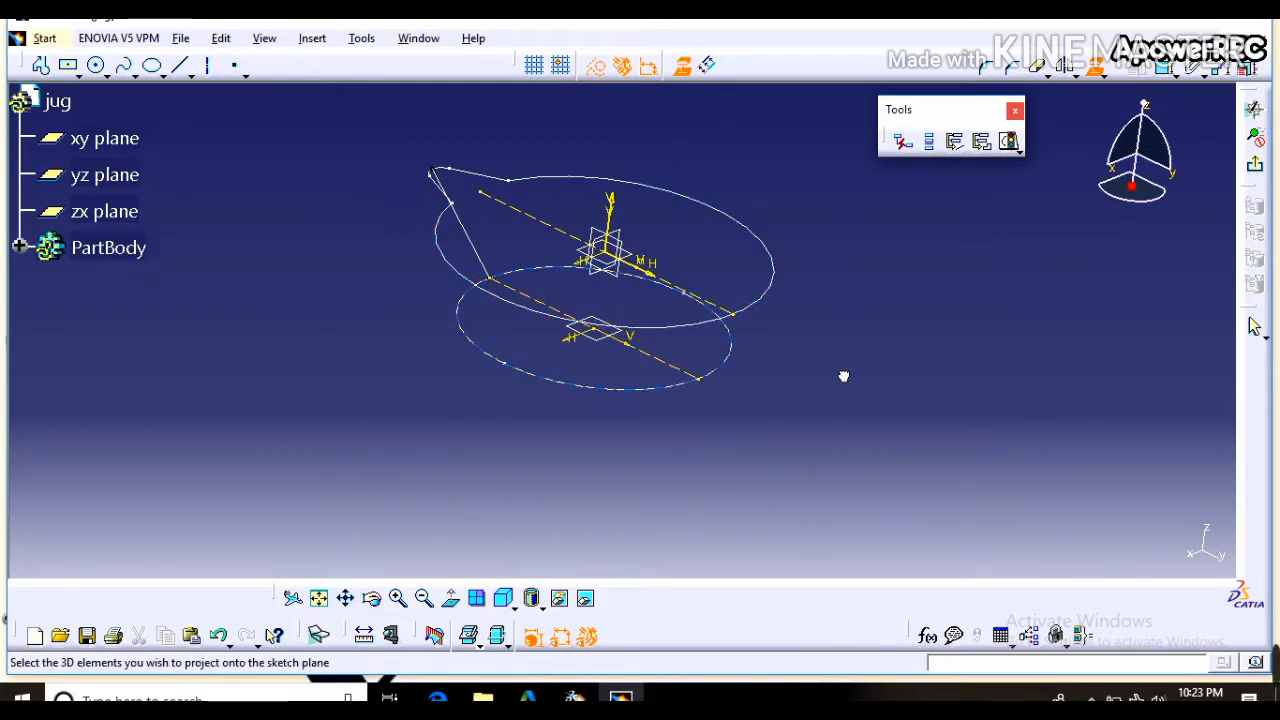
- Draw a line joining the projected ends opposite the spout, convert it to a standard element and exit the sketch
left_click(180, 65)
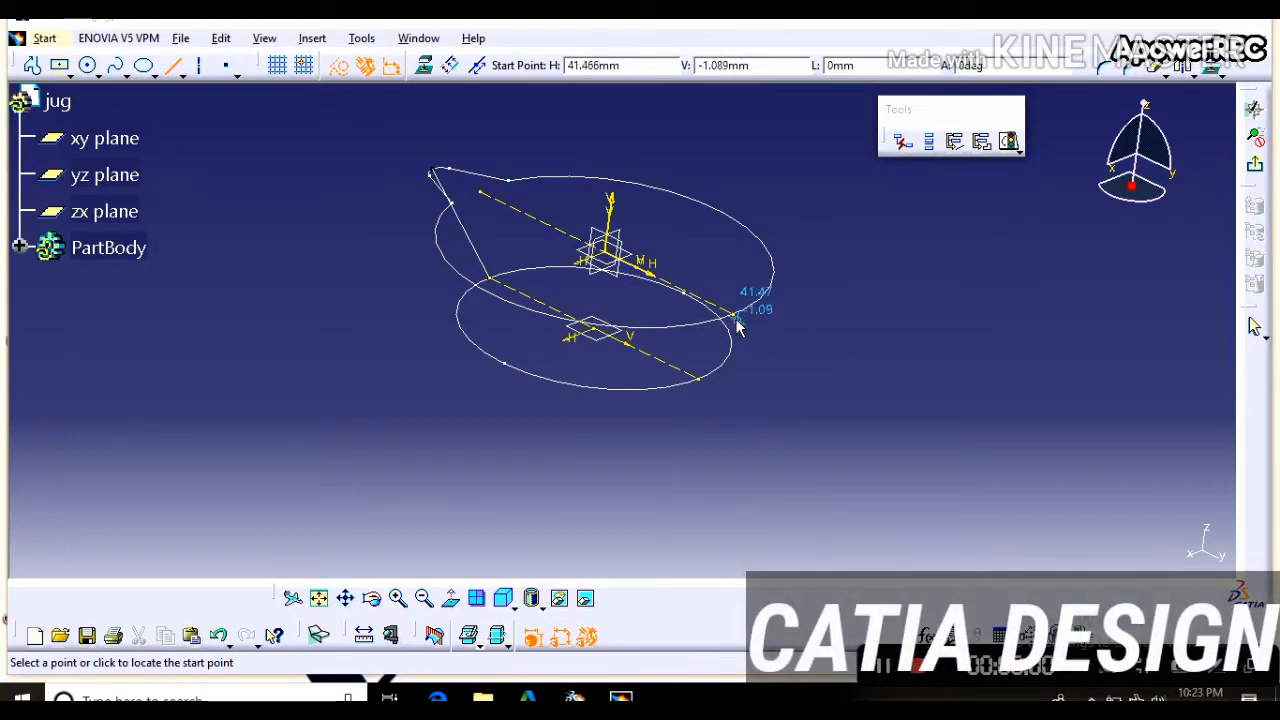
left_click(745, 322)
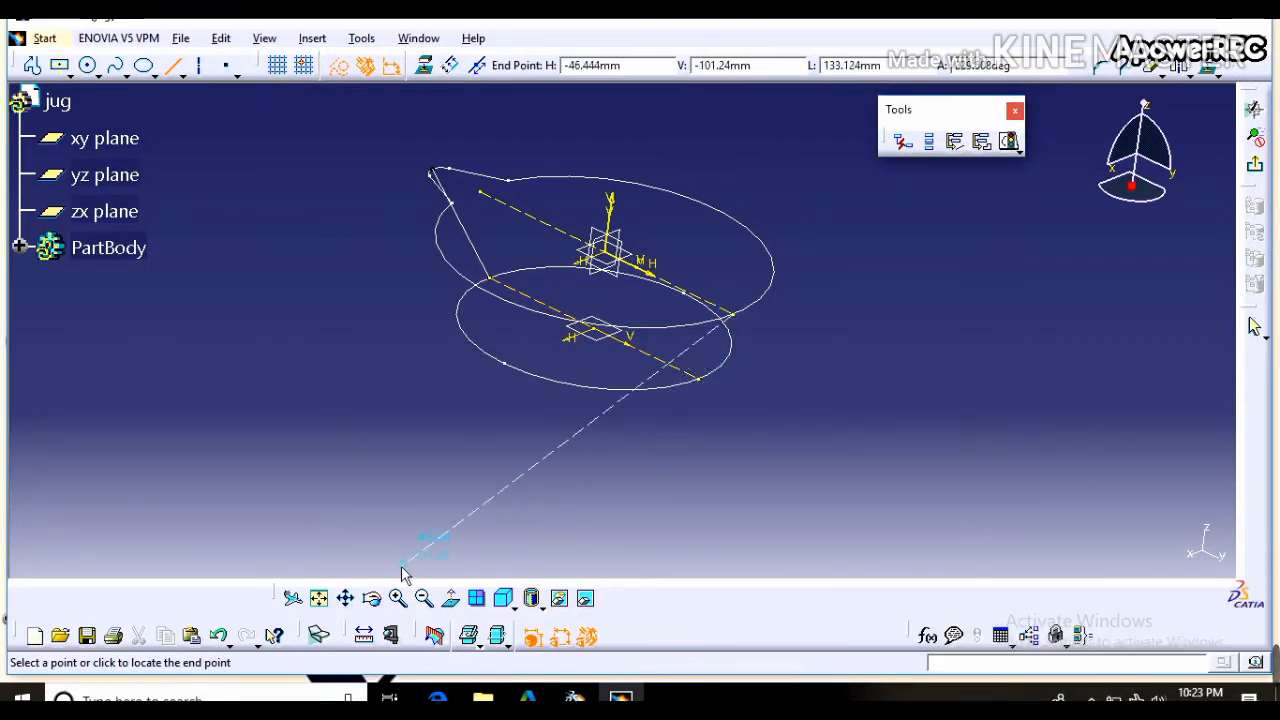
left_click(371, 597)
left_click_drag(543, 486, 625, 472)
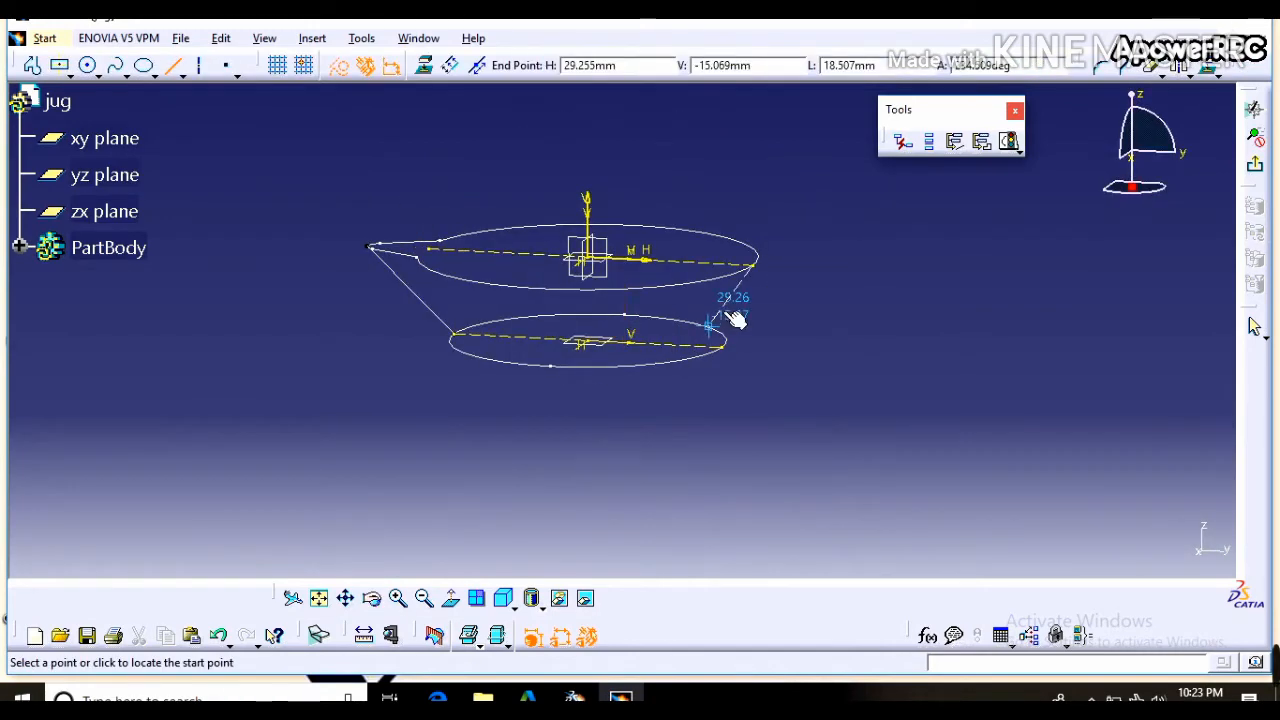
left_click(724, 347)
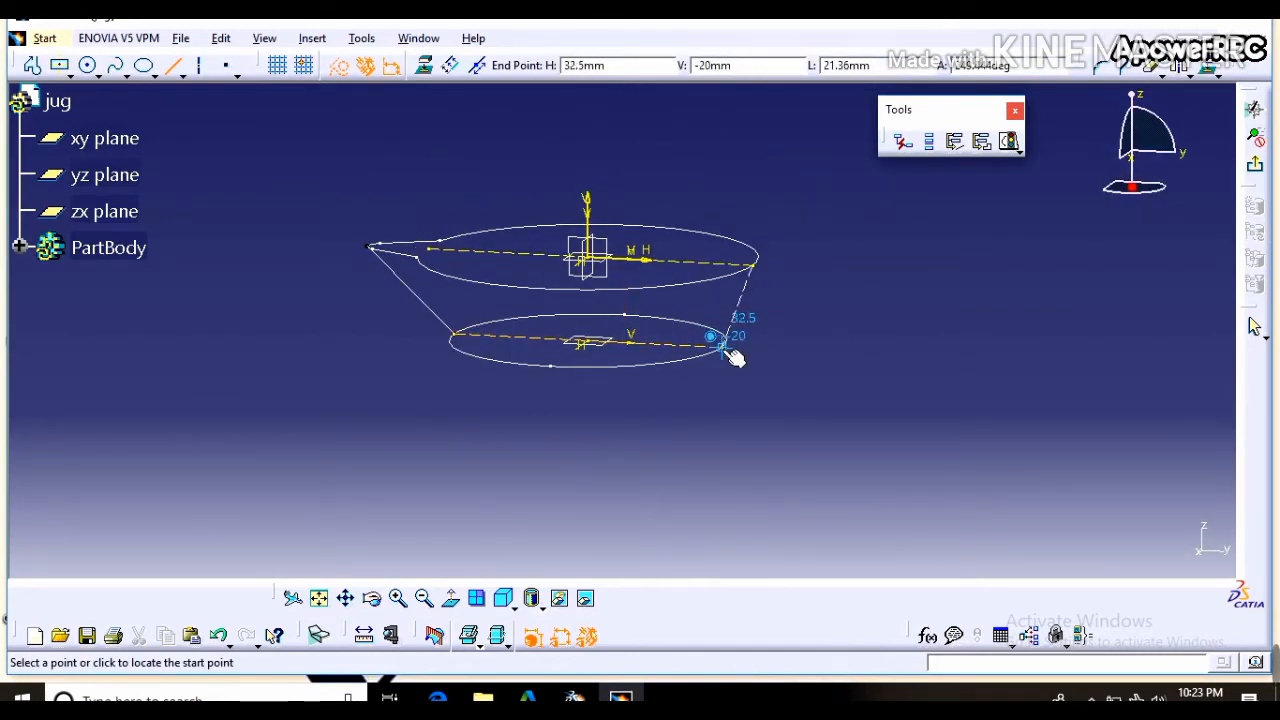
key("Escape")
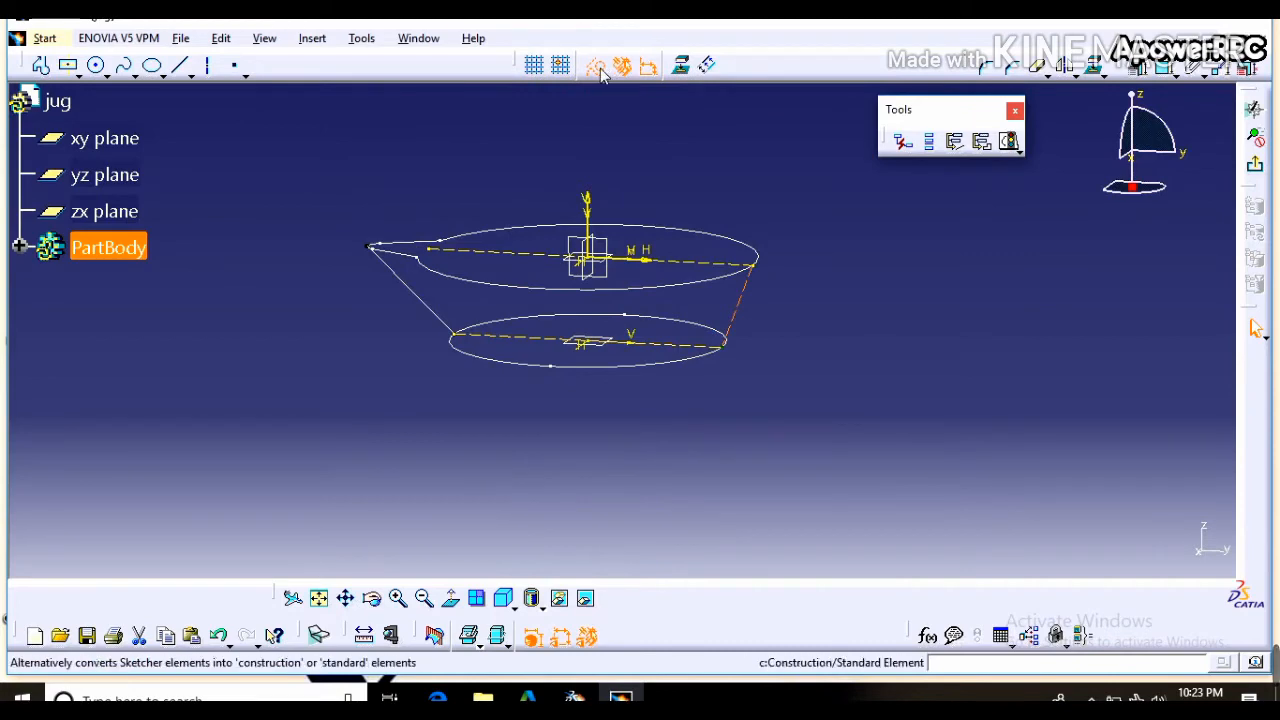
left_click(977, 288)
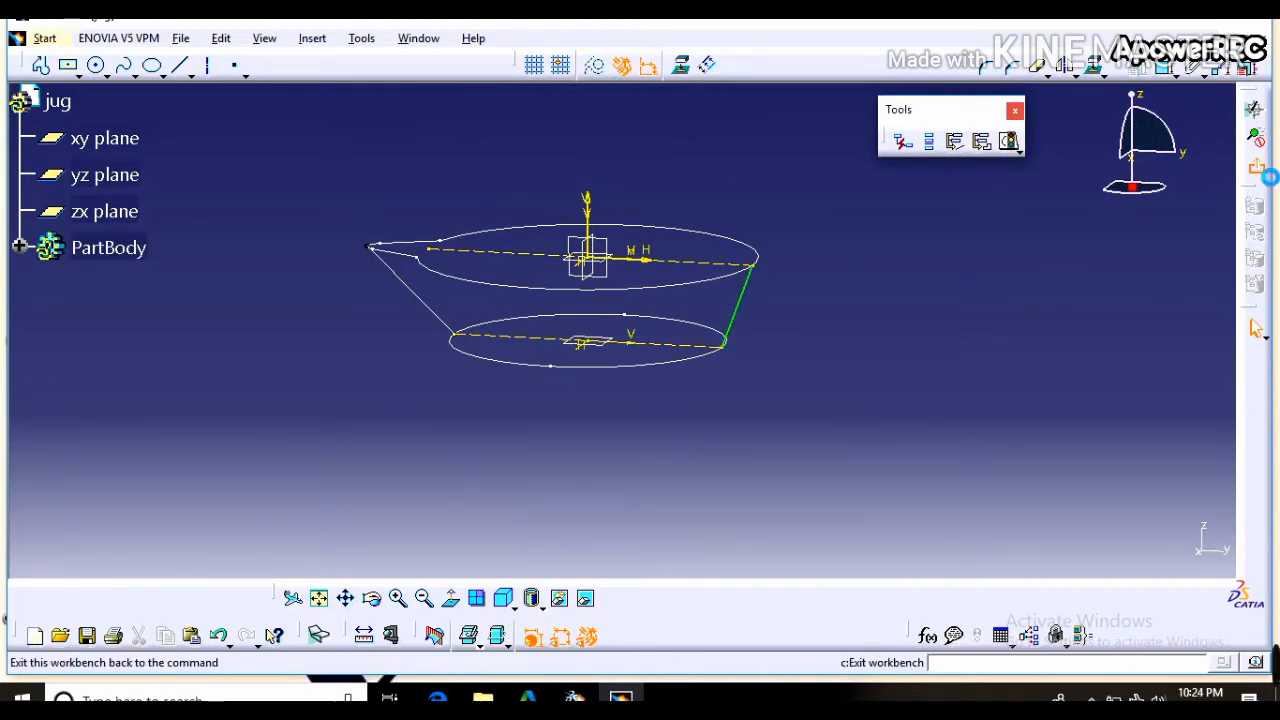
left_click(1257, 169)
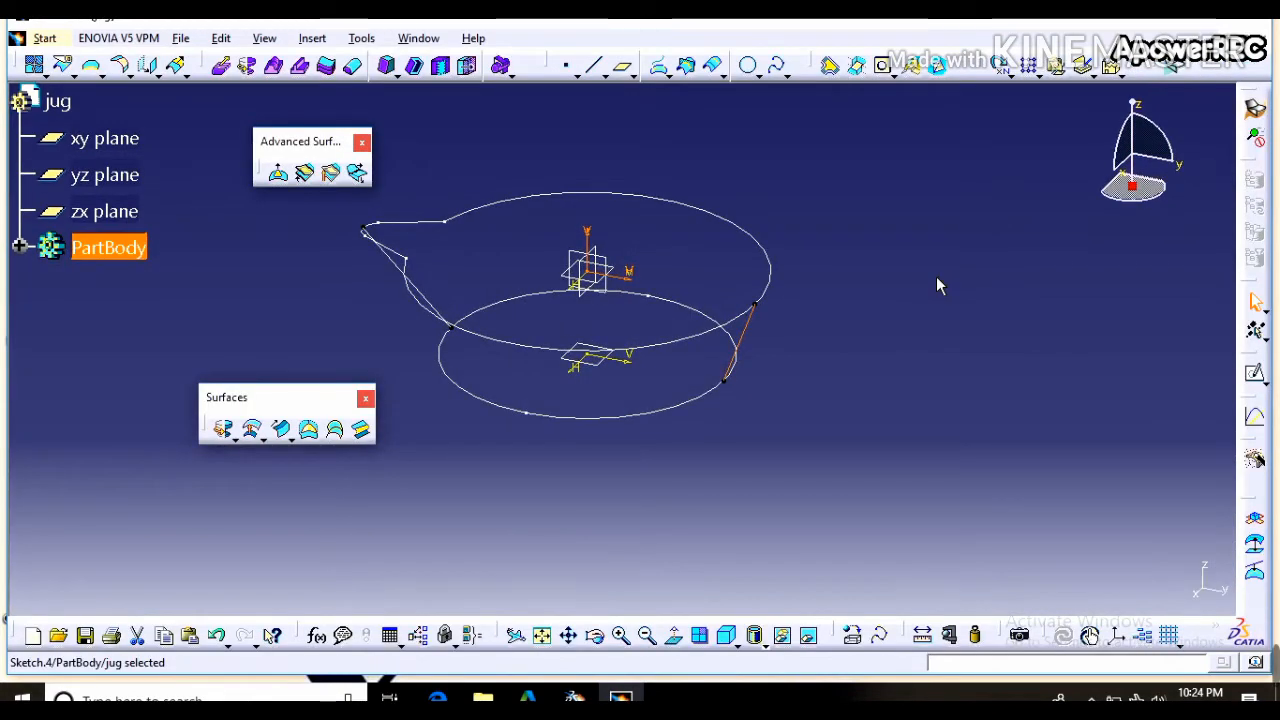
- Set up a multi-sections surface with Sketch.1 and Sketch.2 as sections and the line sketches Sketch.4 and Sketch.3 as guides
left_click(277, 196)
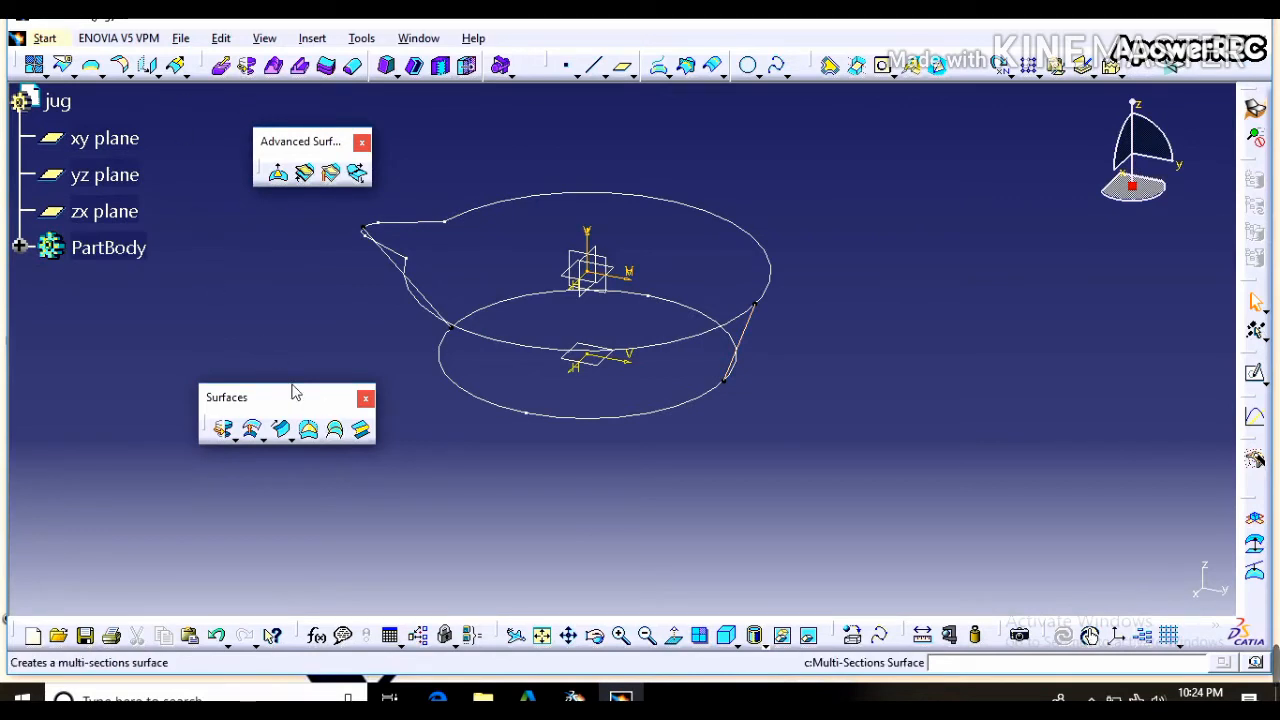
left_click(336, 432)
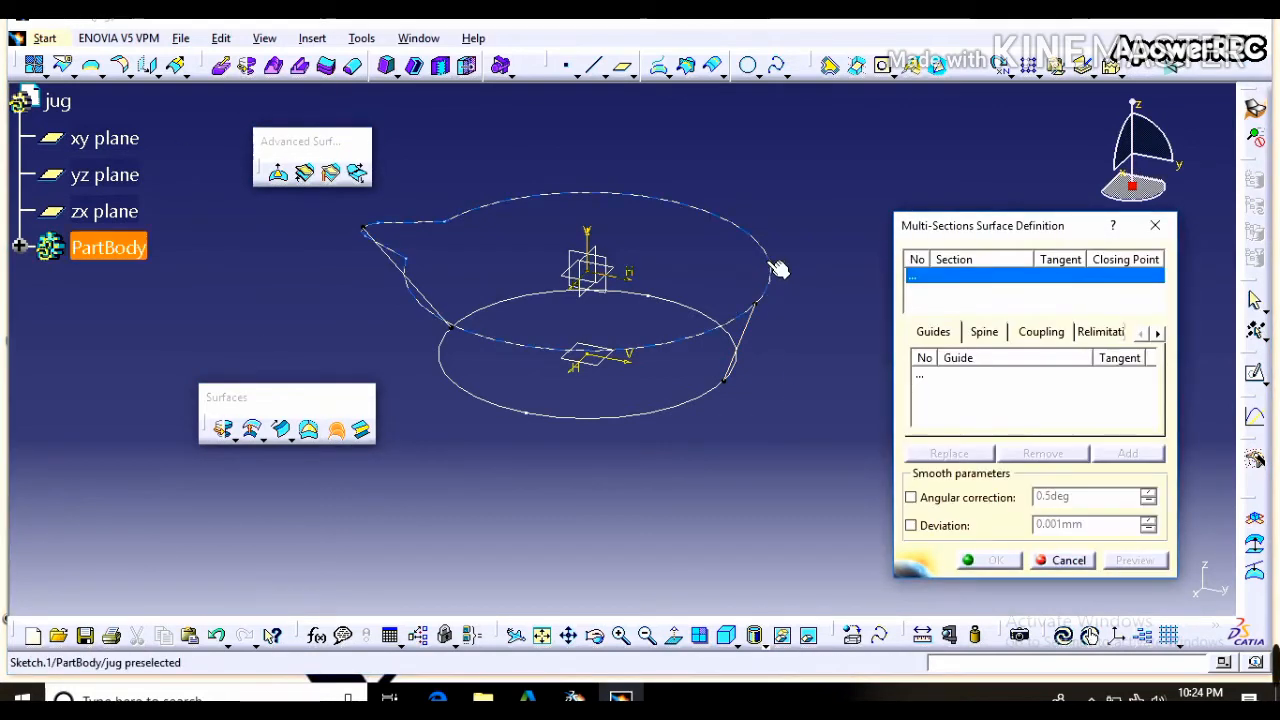
left_click(780, 272)
left_click(693, 418)
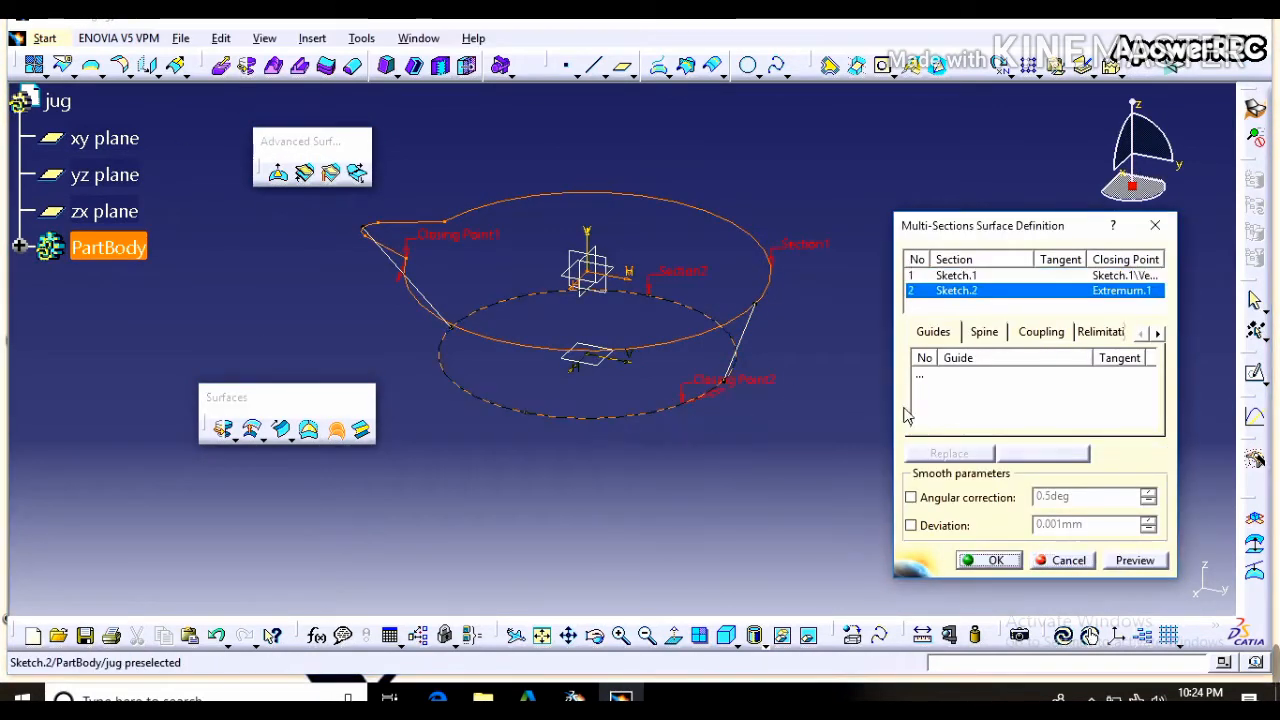
left_click(948, 387)
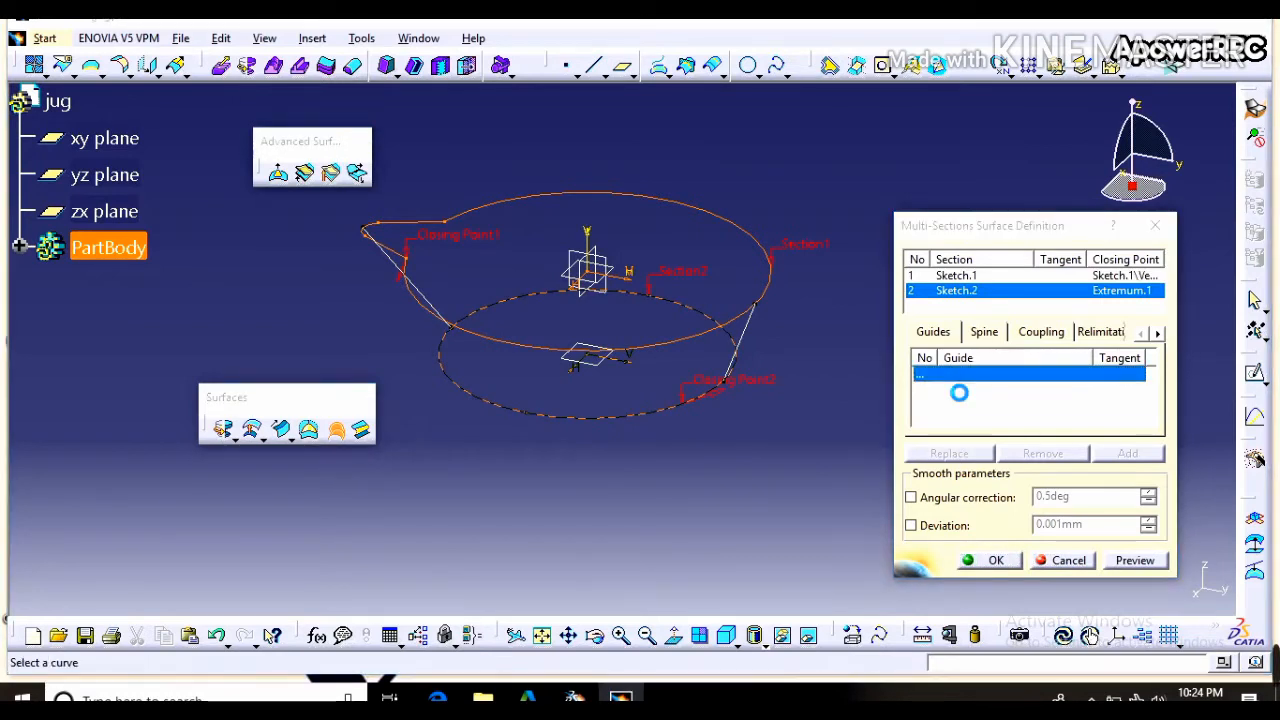
left_click(757, 338)
left_click(436, 305)
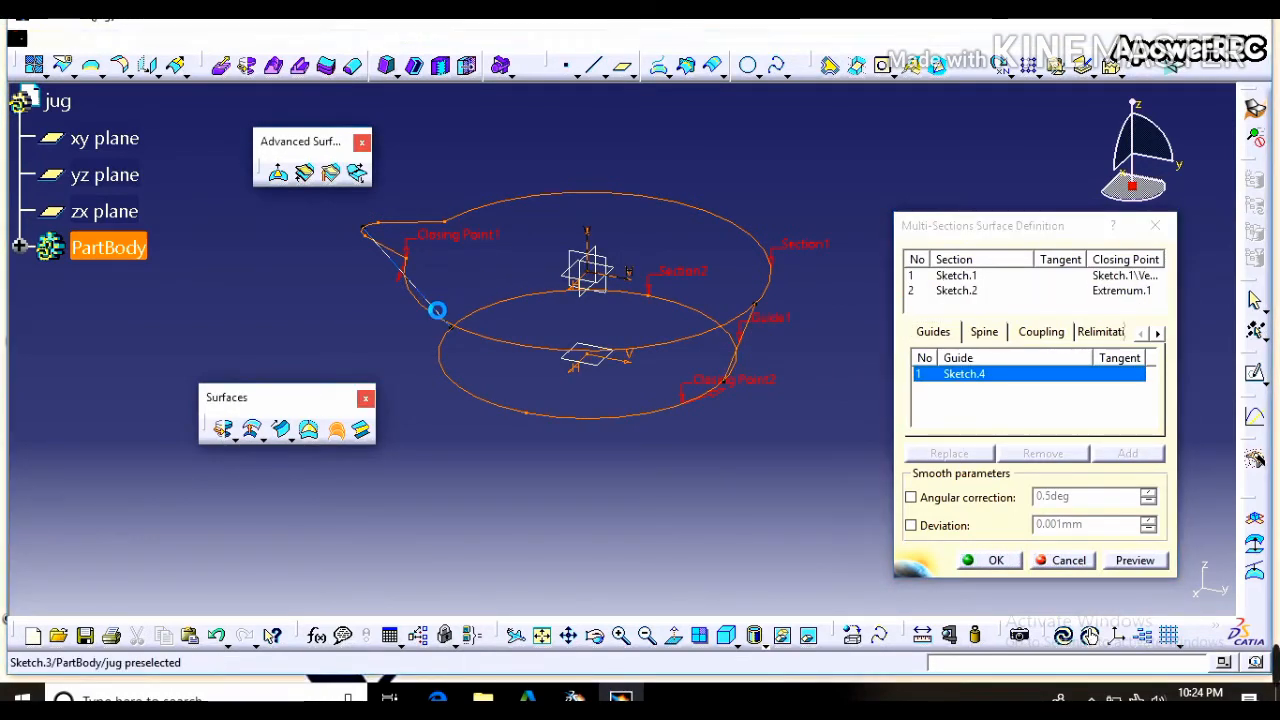
- Remove the closing points of both sections and create the guided multi-sections surface
right_click(472, 234)
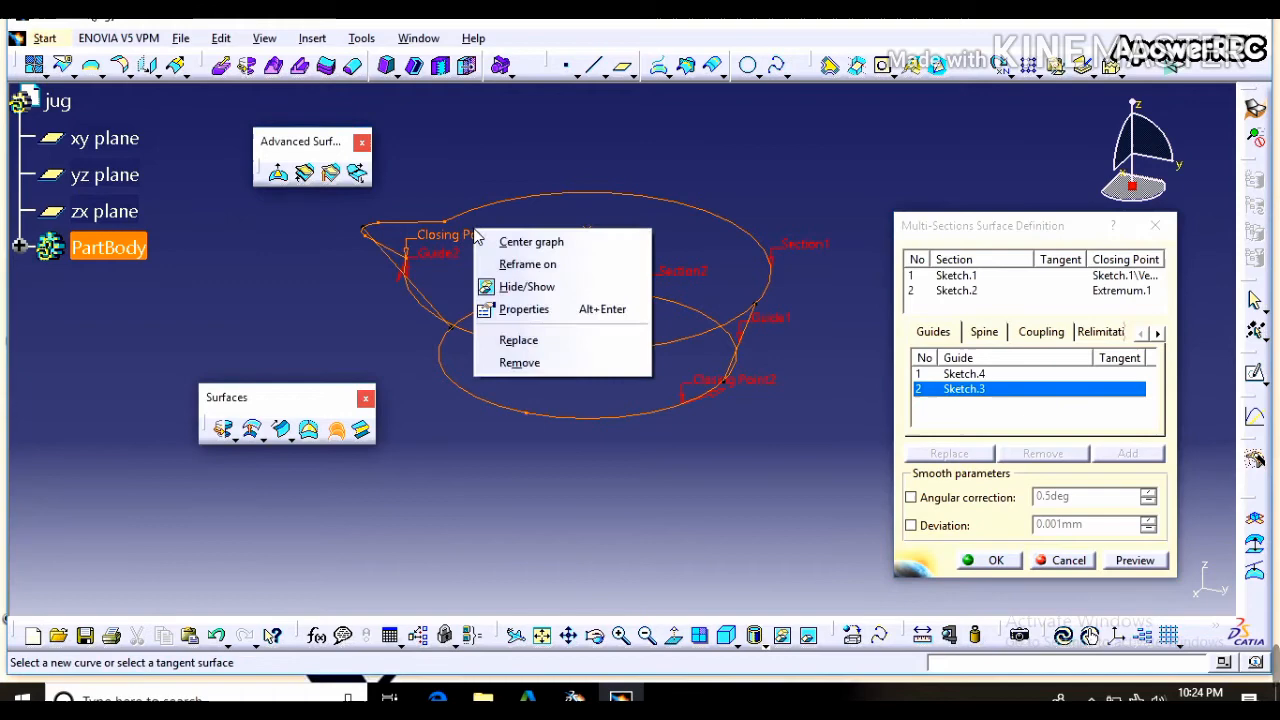
left_click(525, 363)
right_click(710, 383)
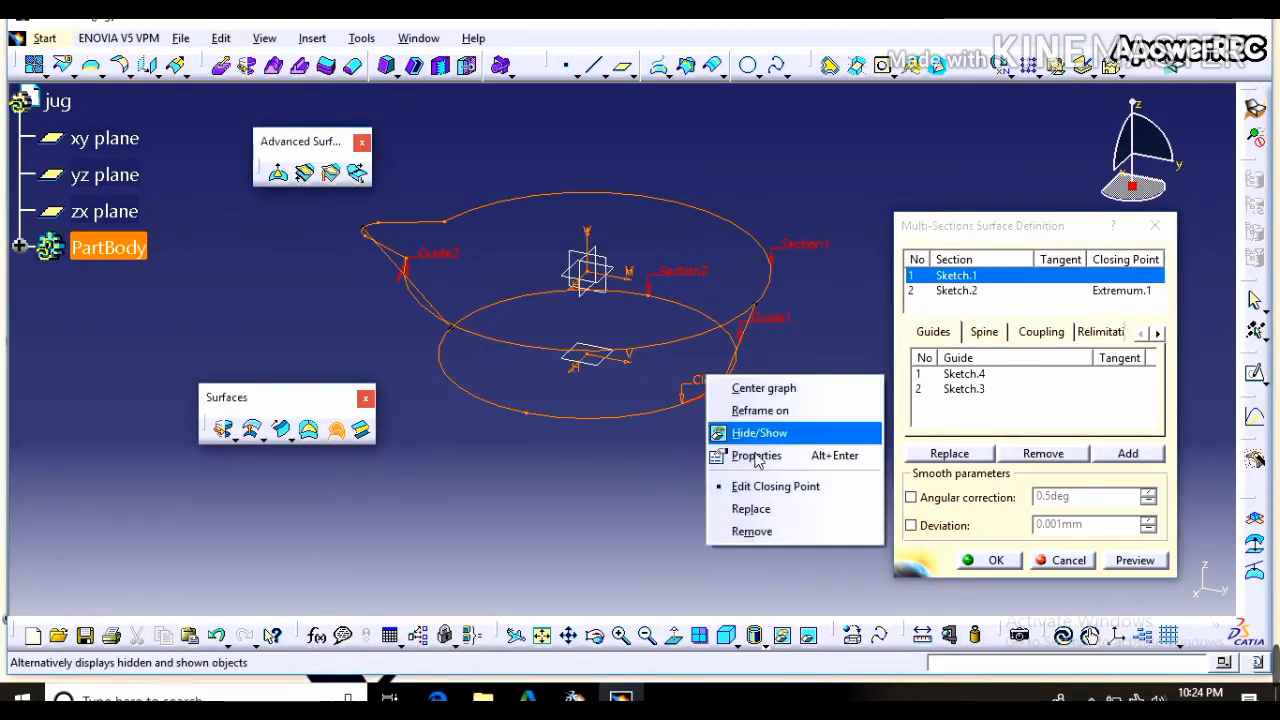
left_click(771, 530)
left_click(998, 561)
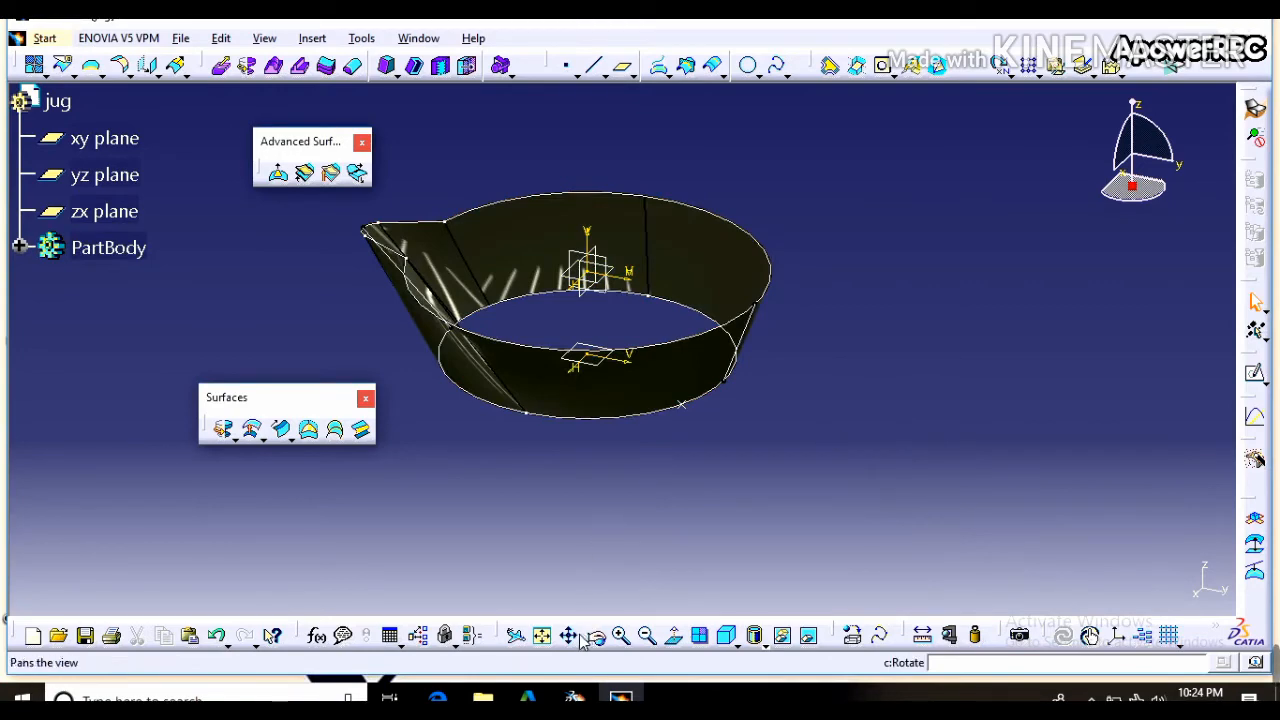
- Create a new sketch on the yz plane and project the lower circle as construction geometry
left_click_drag(645, 539, 811, 377)
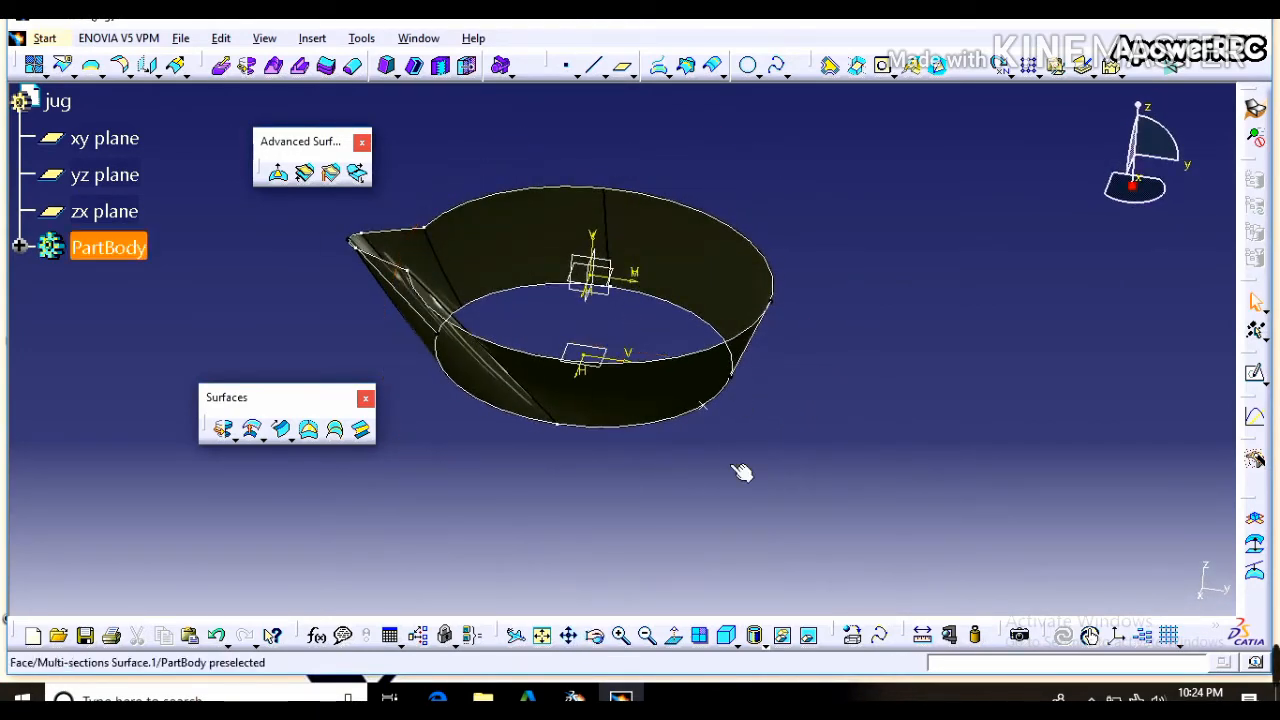
left_click(731, 638)
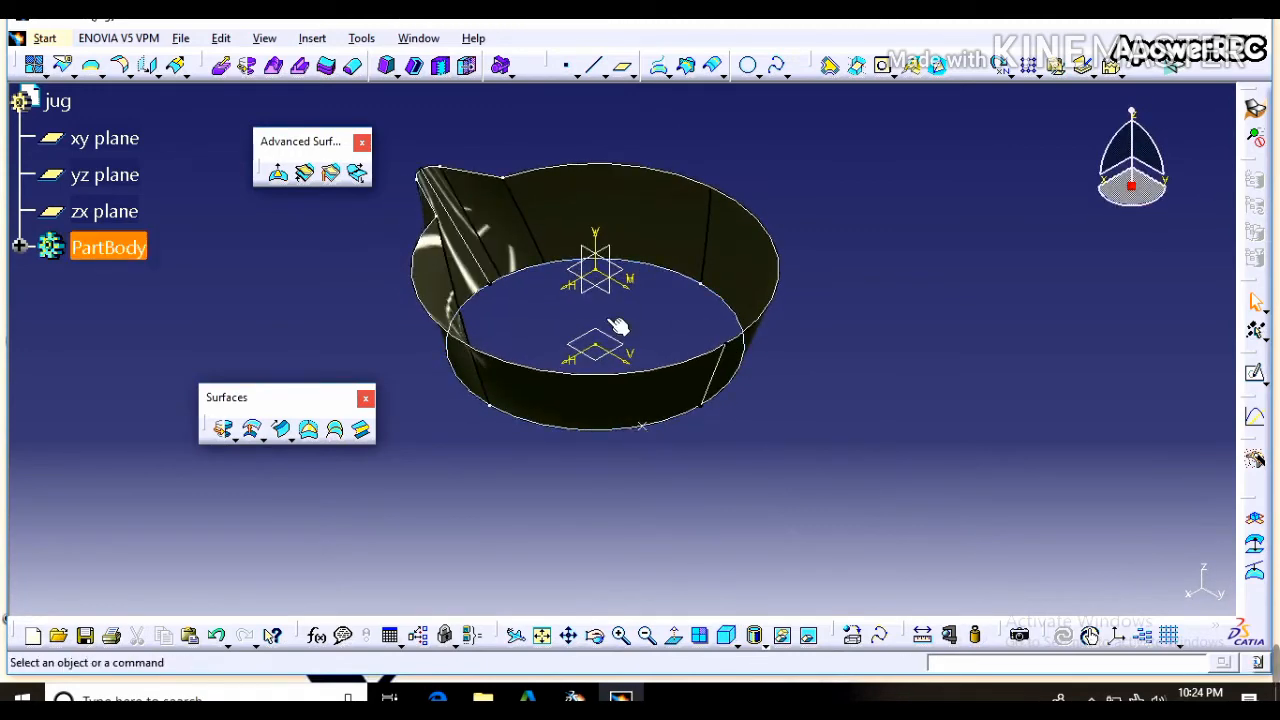
left_click(1255, 372)
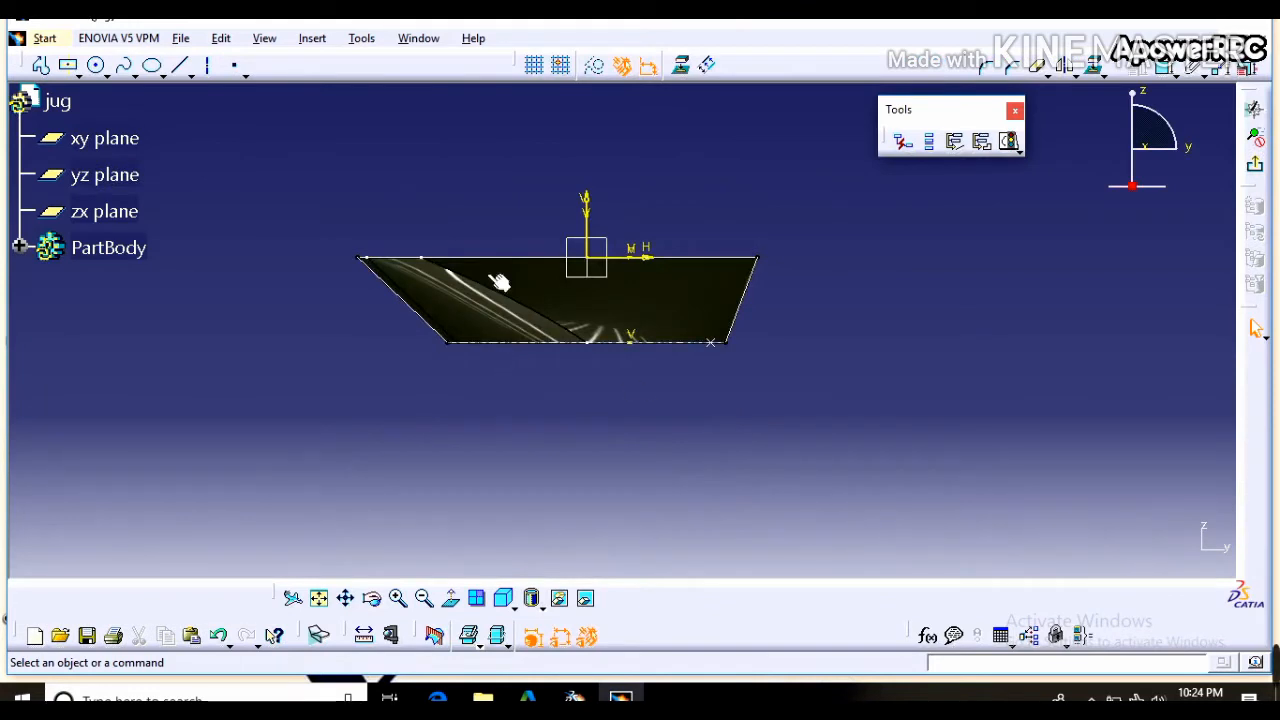
left_click(680, 66)
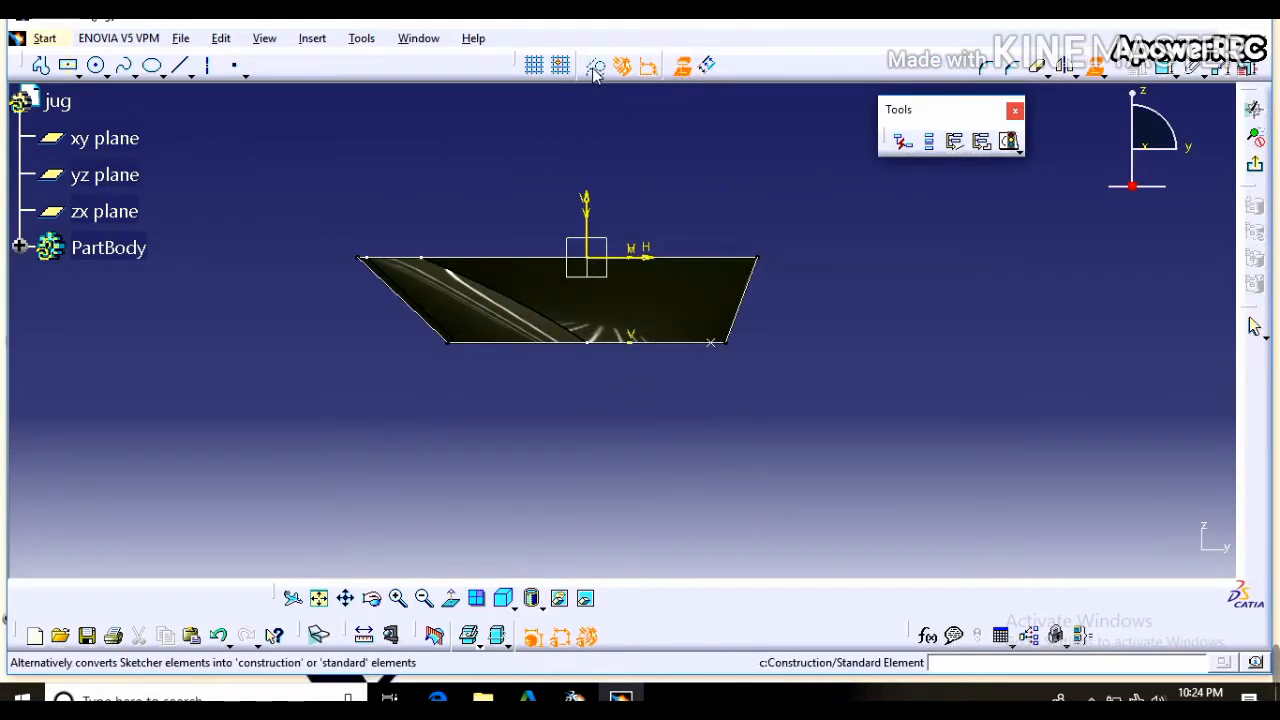
left_click(566, 343)
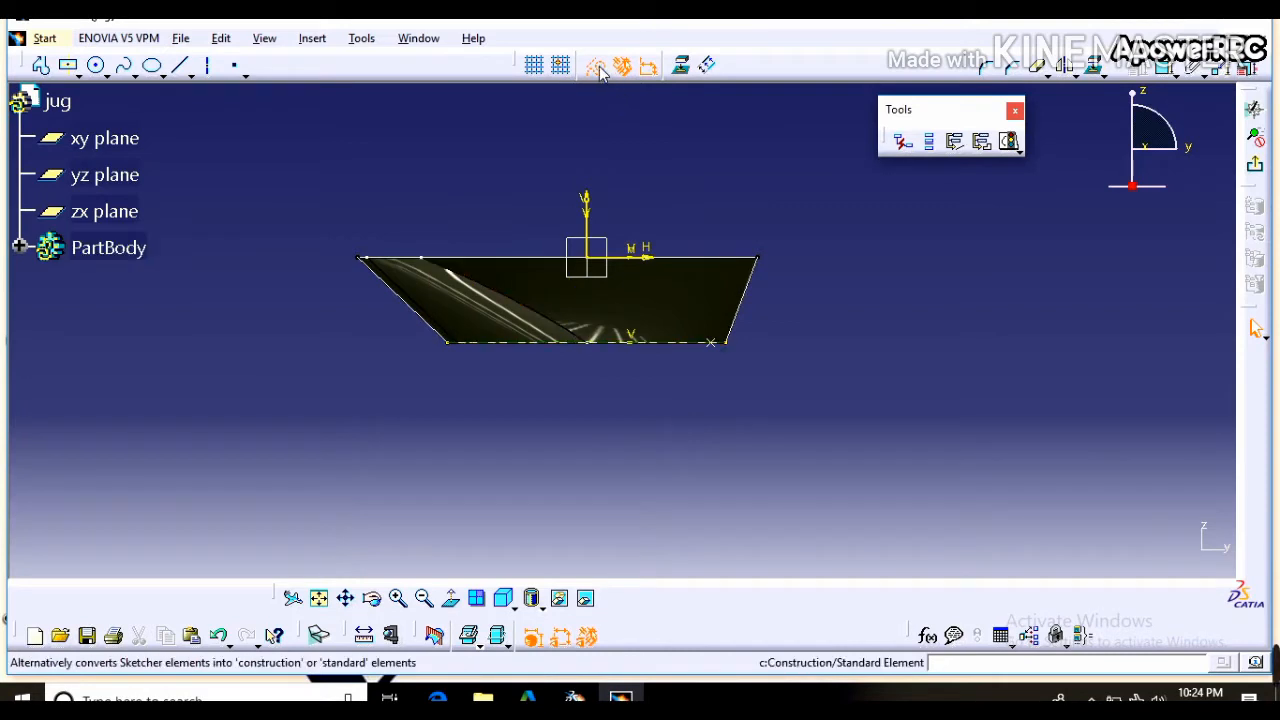
- Draw a three-point arc of about 81 mm radius, curving outward and down from the projected circle's end opposite the spout
left_click(108, 77)
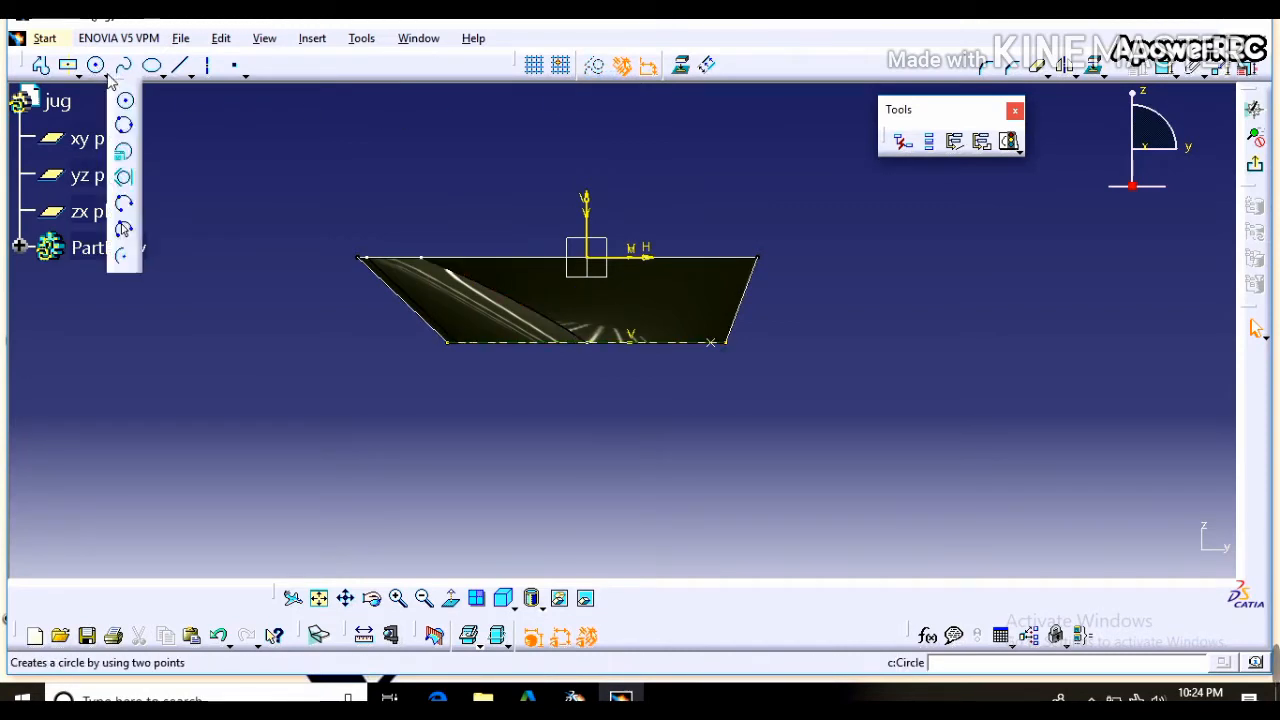
left_click(124, 204)
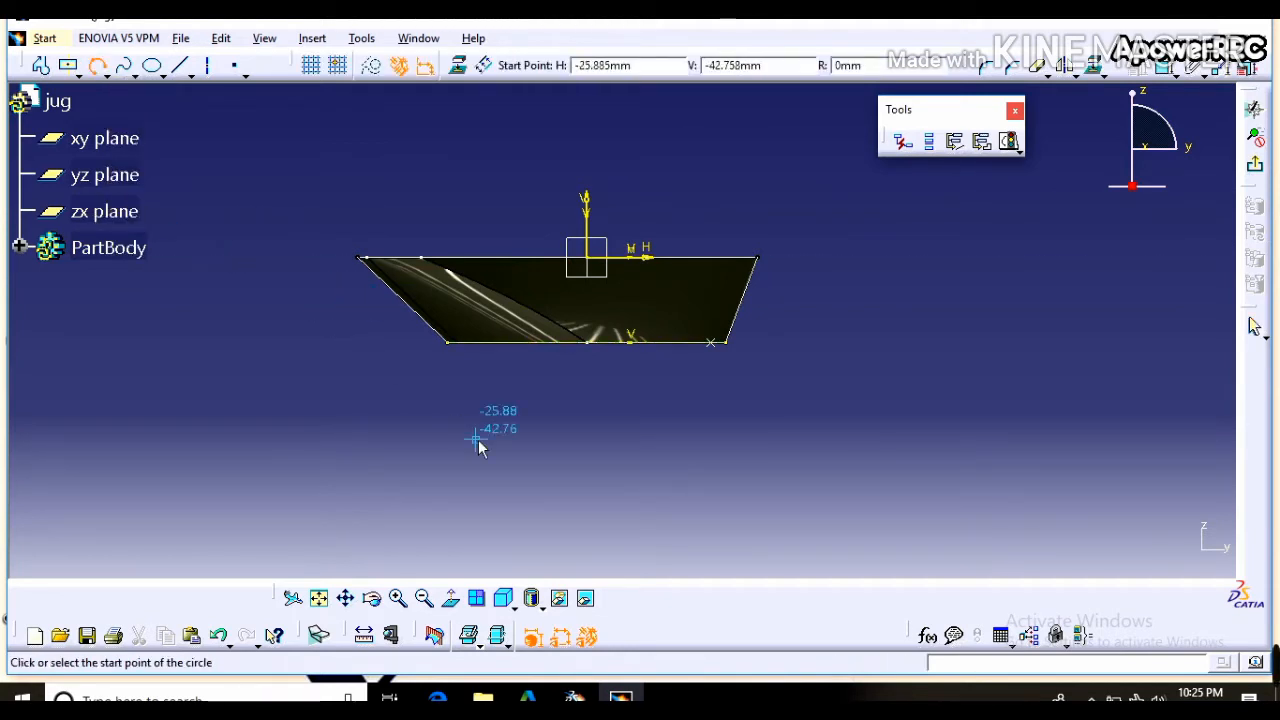
left_click(322, 600)
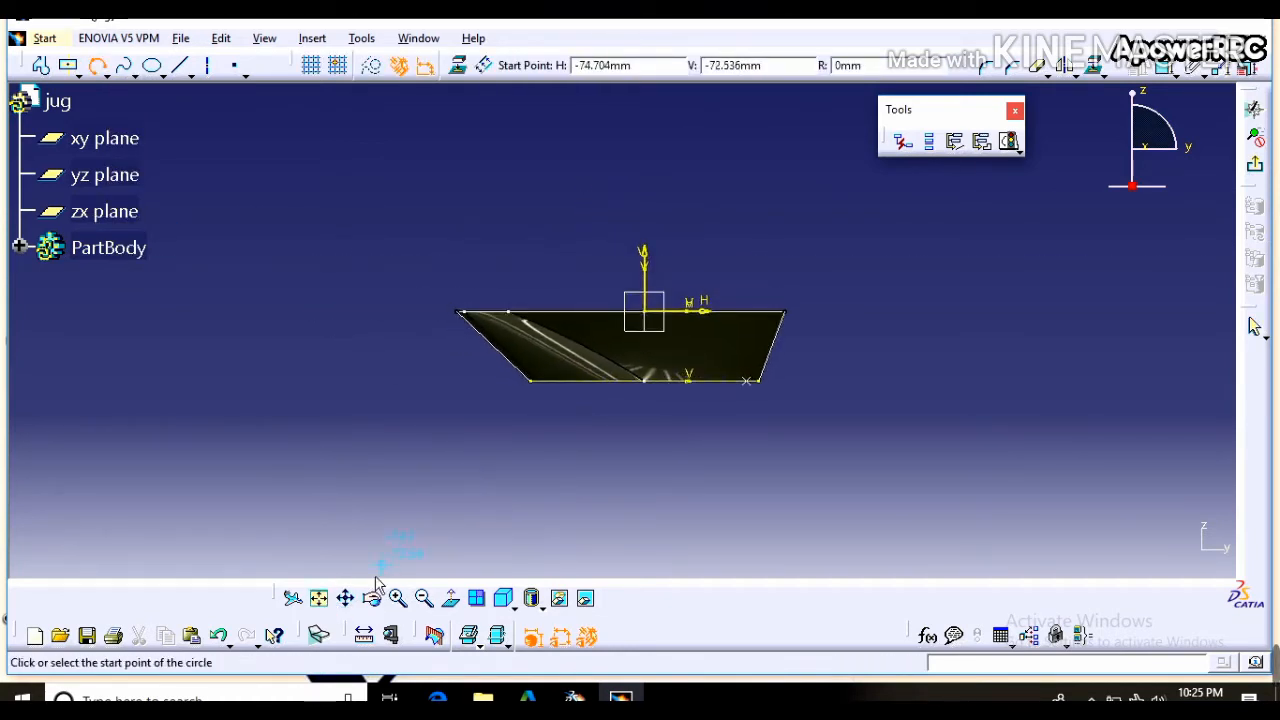
left_click(346, 598)
left_click_drag(524, 486, 349, 277)
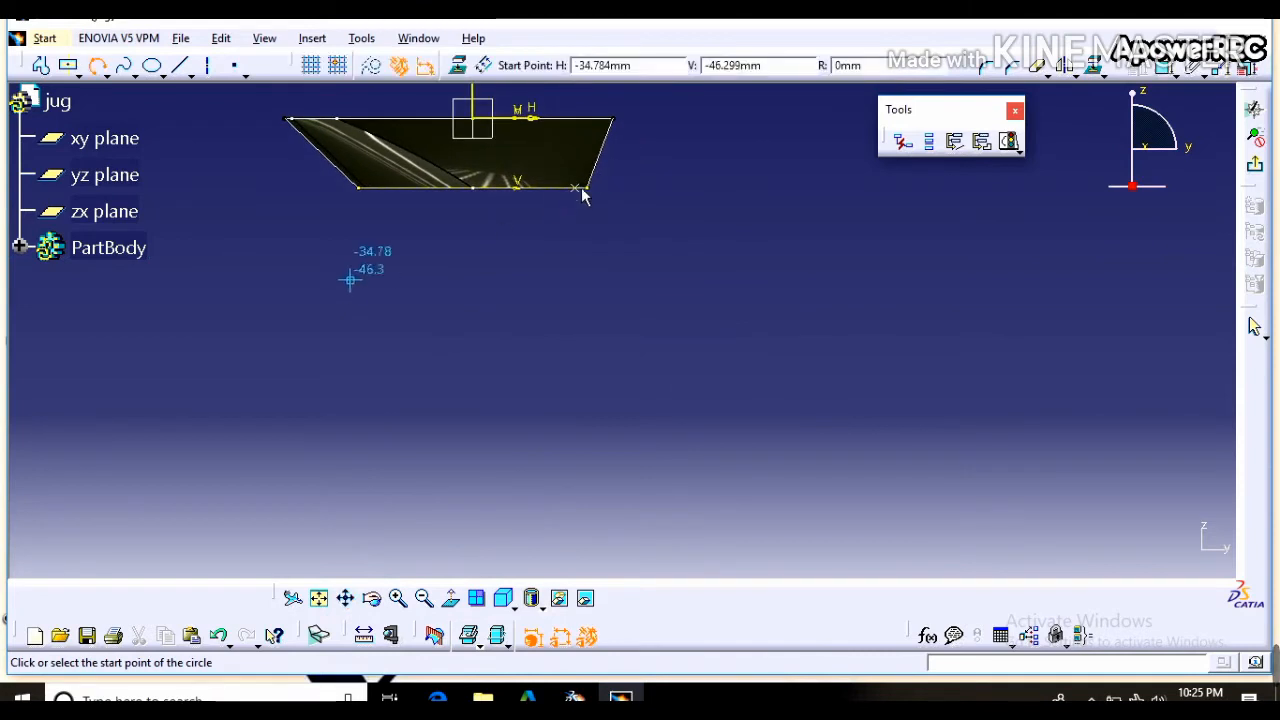
left_click(589, 189)
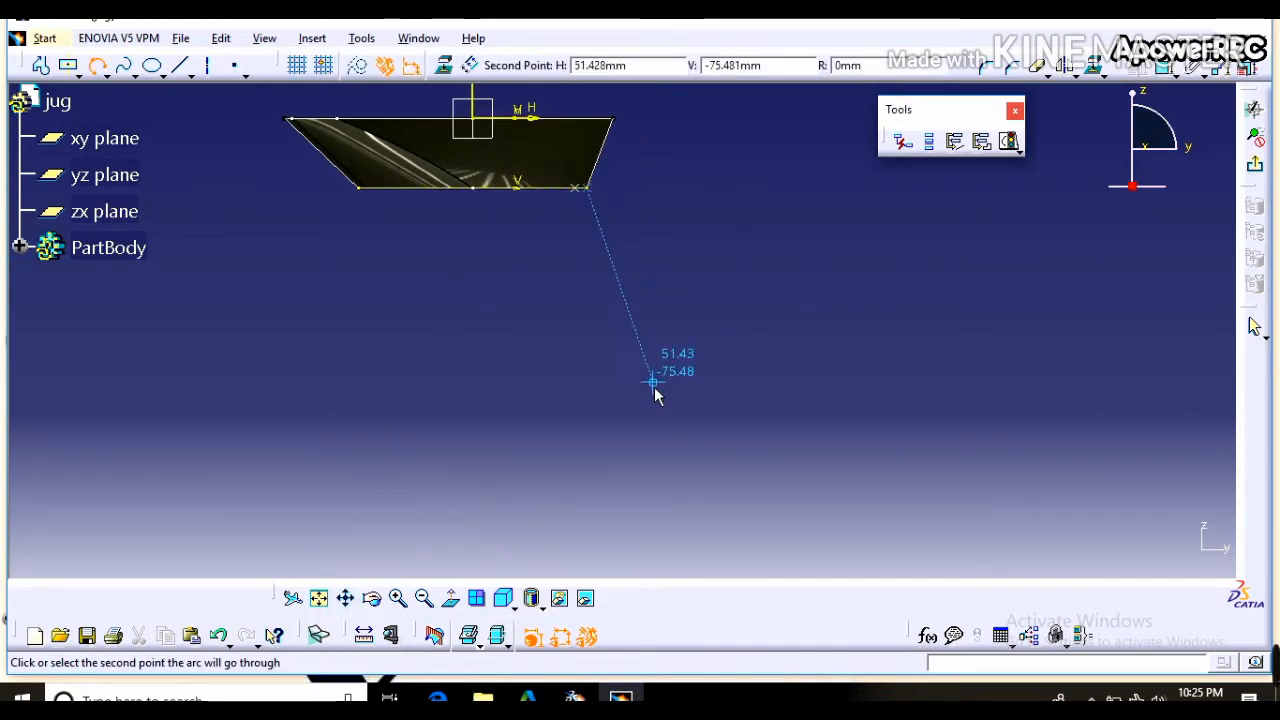
left_click(653, 384)
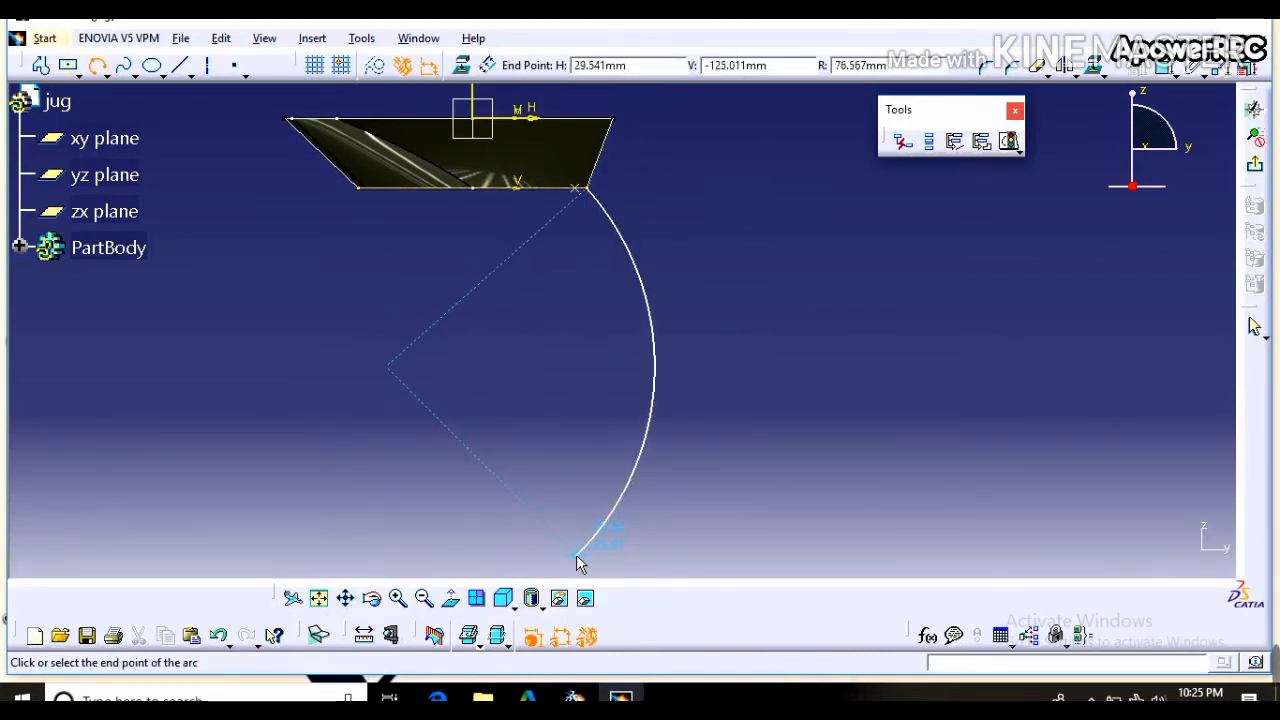
left_click(587, 556)
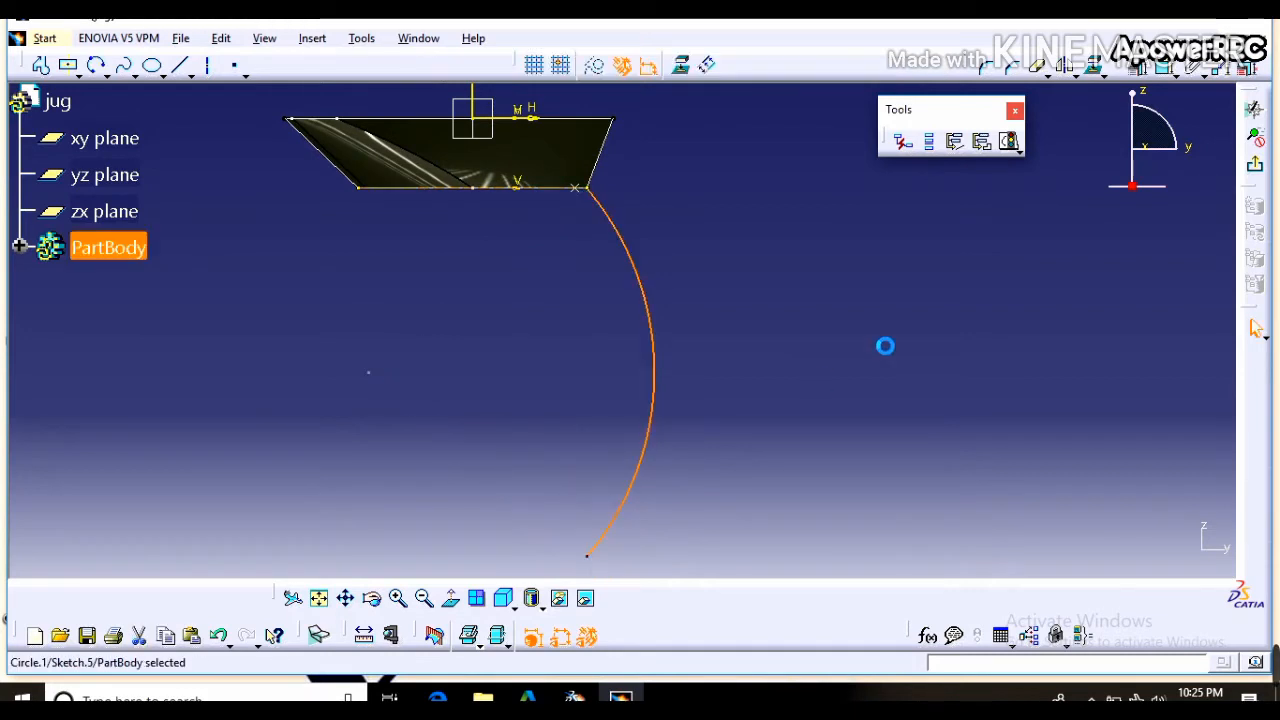
- Add a radius constraint to the arc and set it to 200 mm
left_click(1163, 68)
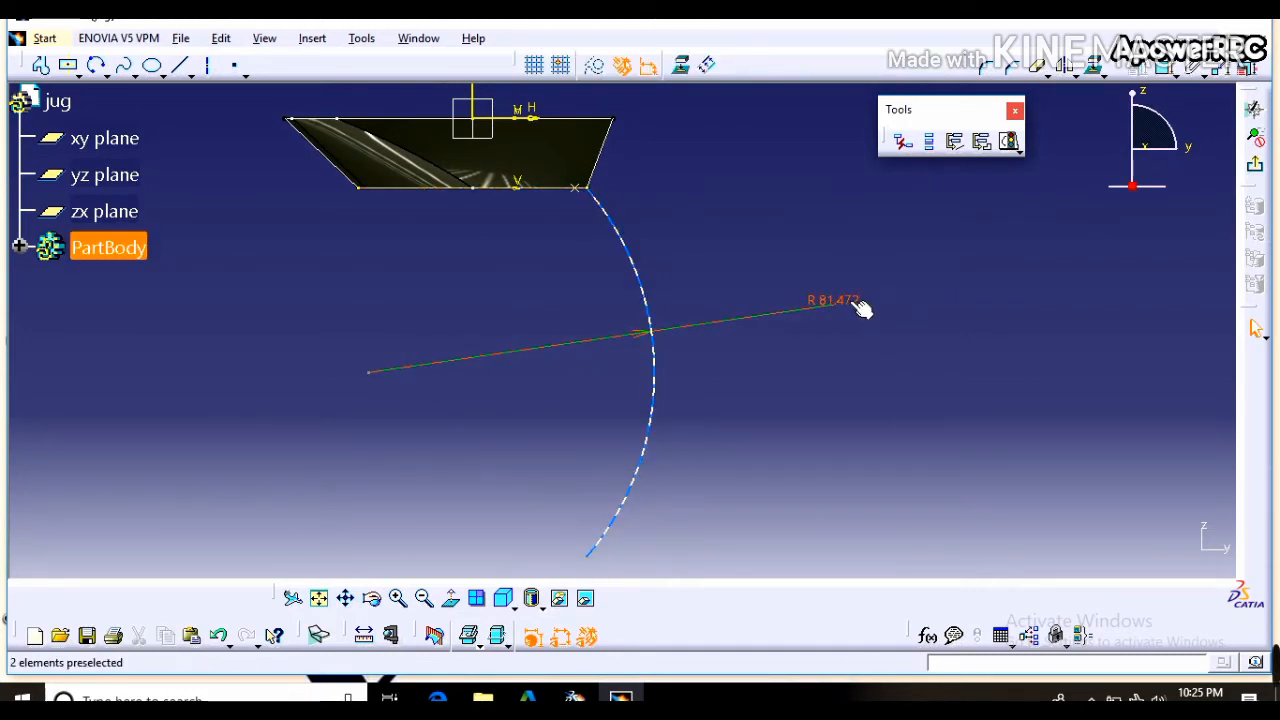
left_click(860, 308)
double_click(863, 311)
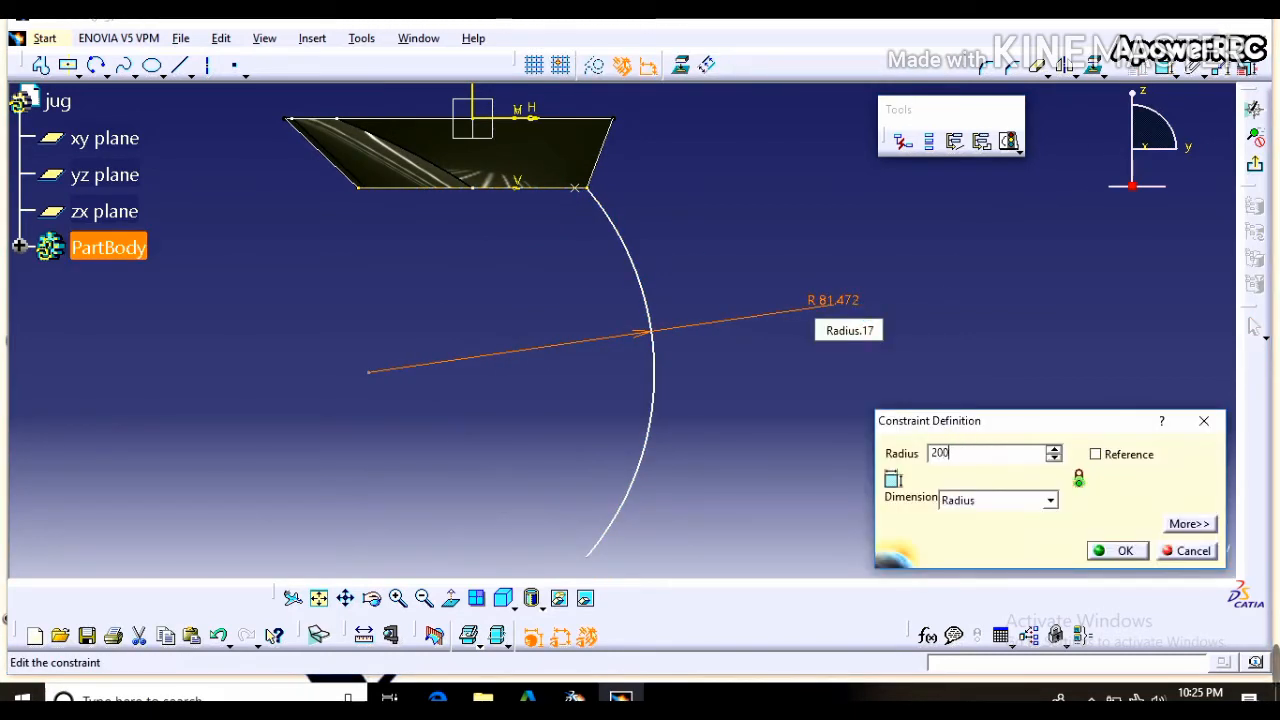
type("200")
key("Return")
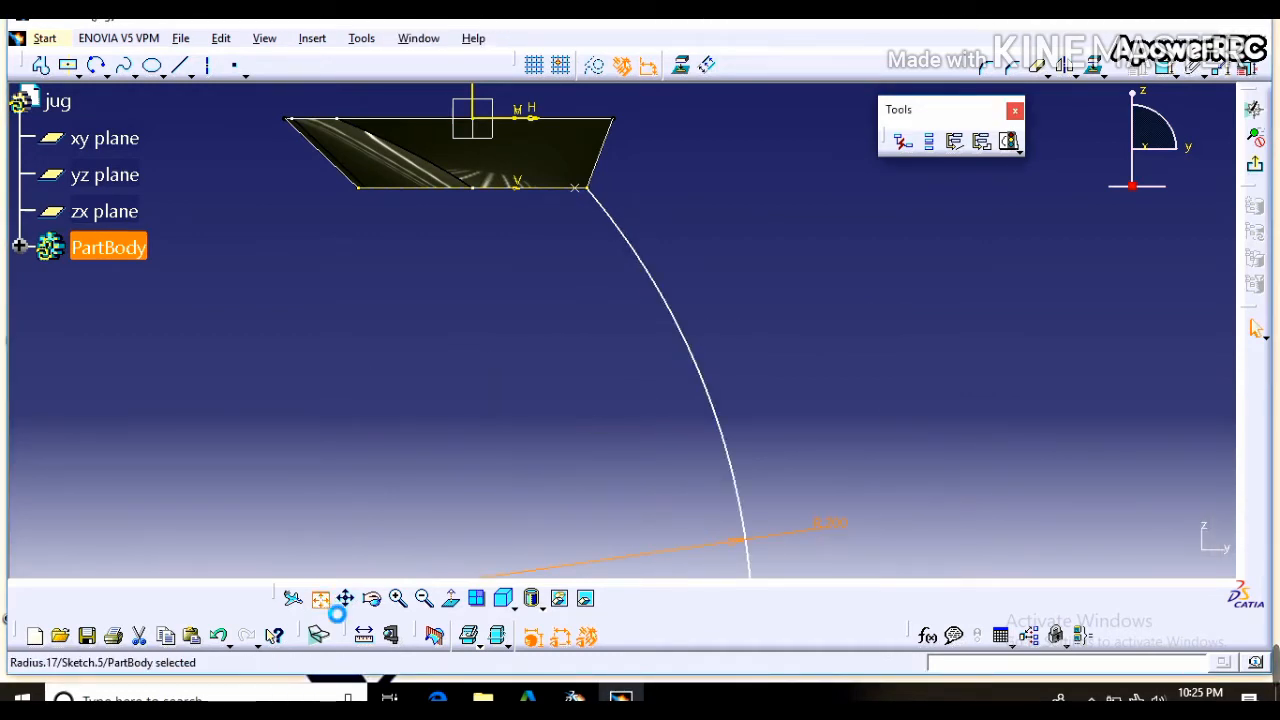
- Set the arc's radius to 180 mm
left_click(321, 599)
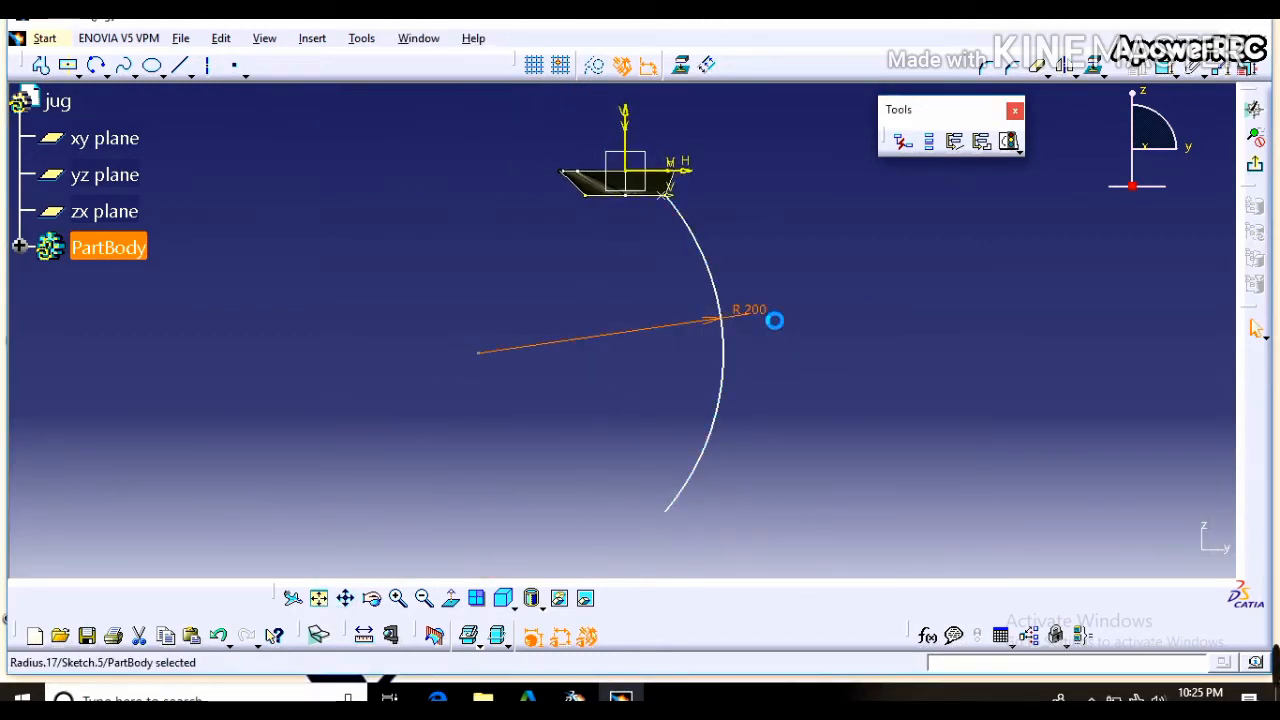
double_click(773, 319)
type("180mm")
key("Return")
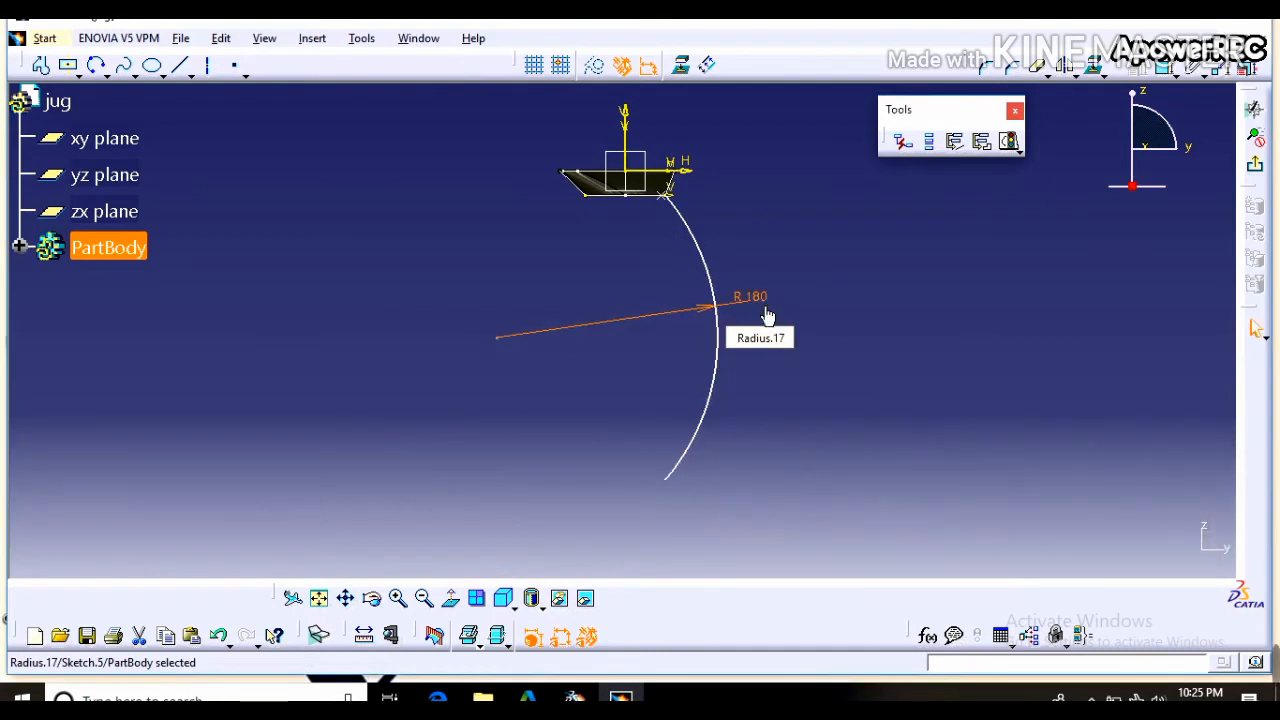
double_click(773, 311)
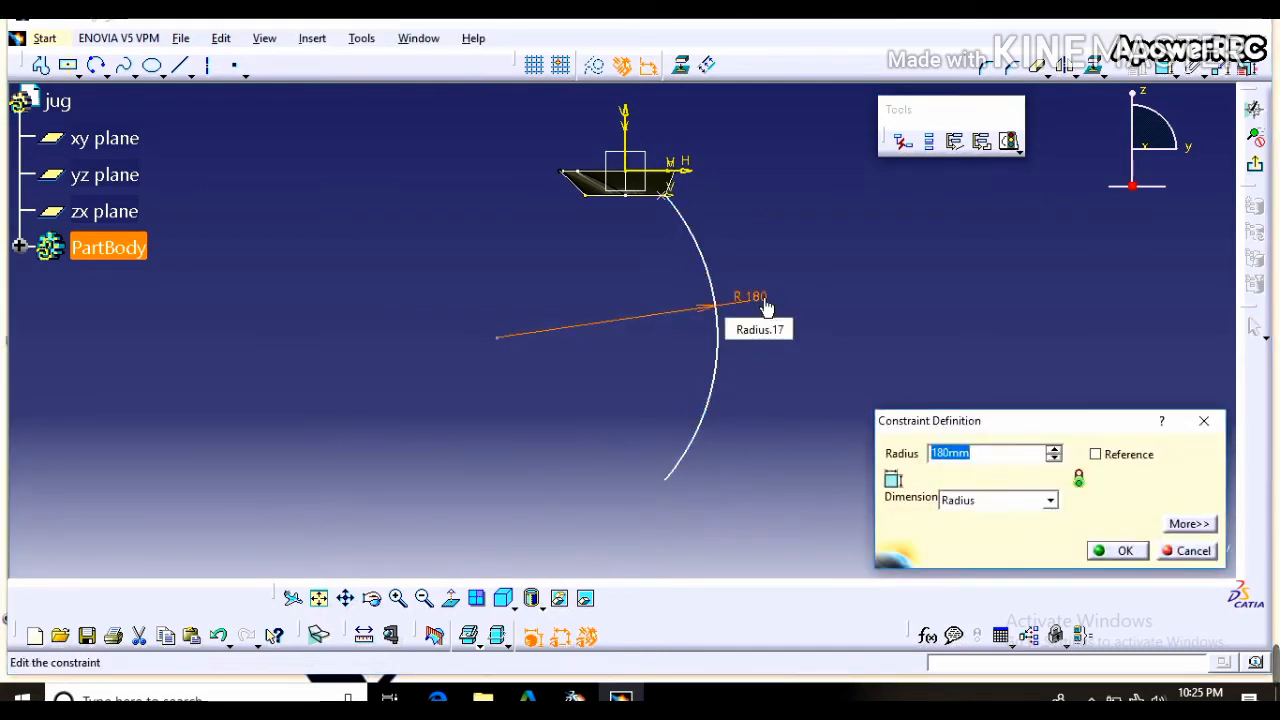
left_click(1203, 421)
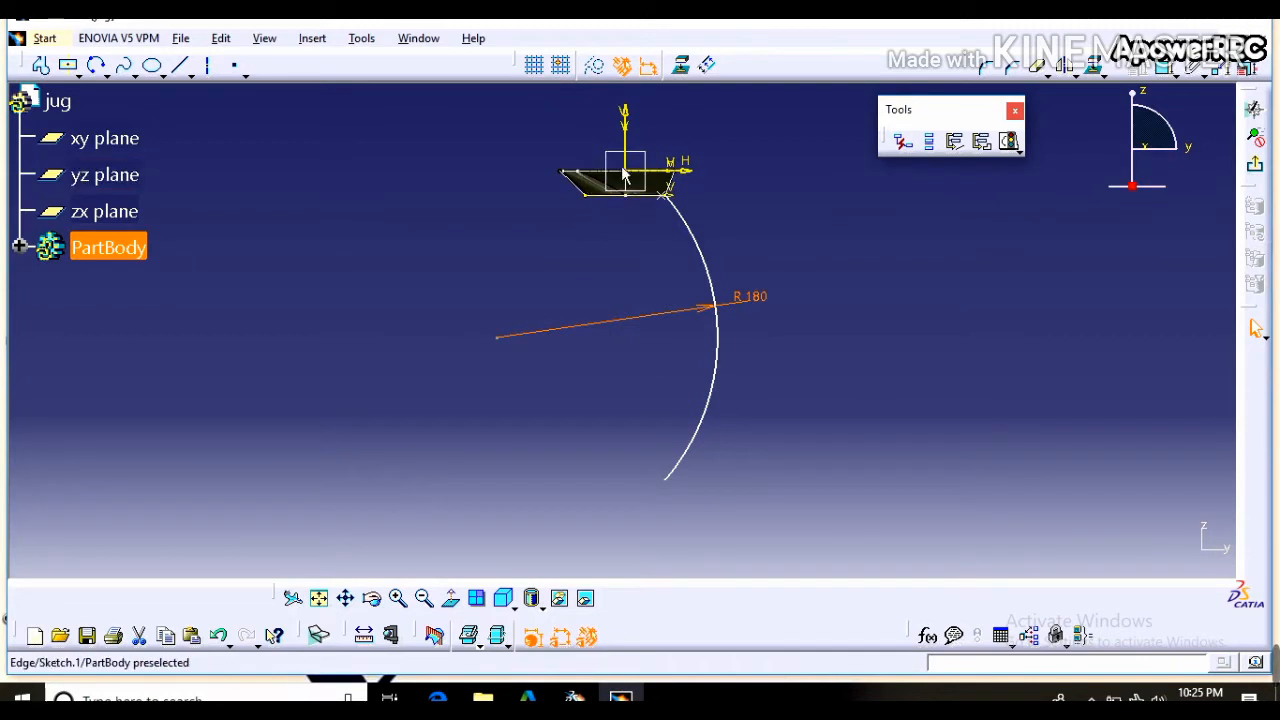
- Constrain the horizontal distance between the sketch's vertical axis and the arc's centre to 100 mm
left_click(500, 340, "ctrl")
left_click(1166, 71)
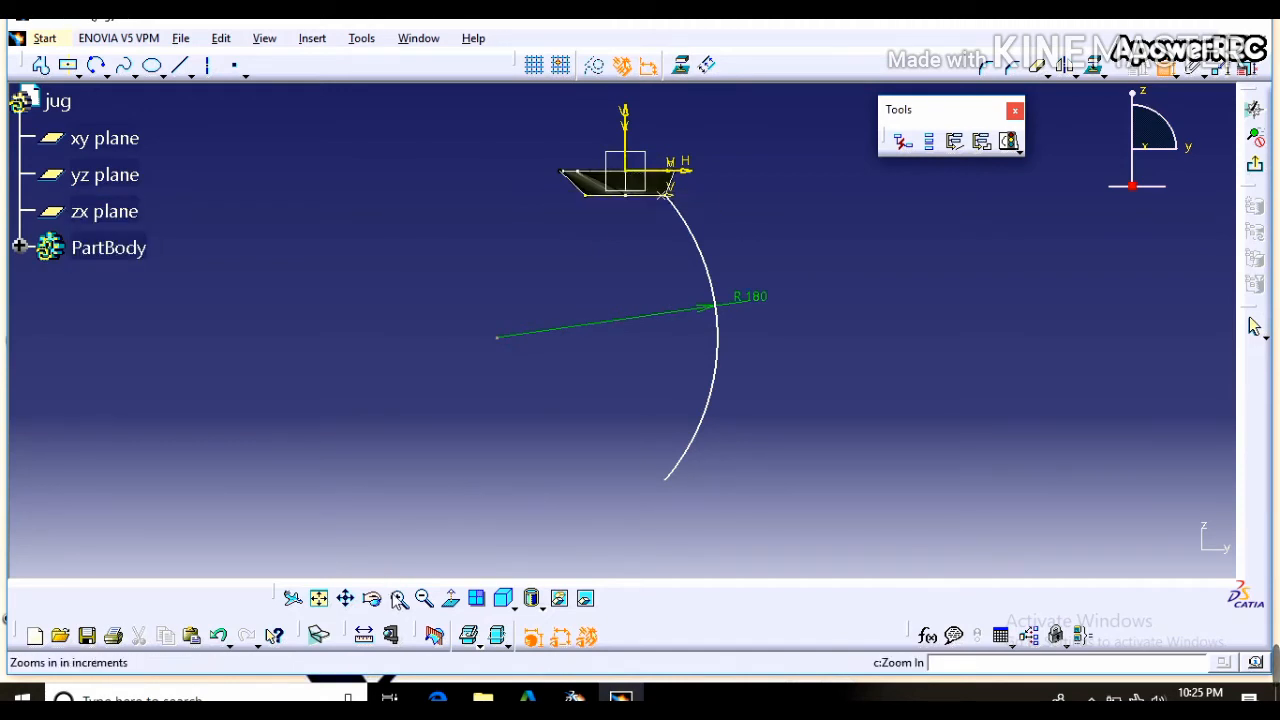
left_click(396, 594)
left_click(396, 594)
left_click(396, 594)
left_click(349, 600)
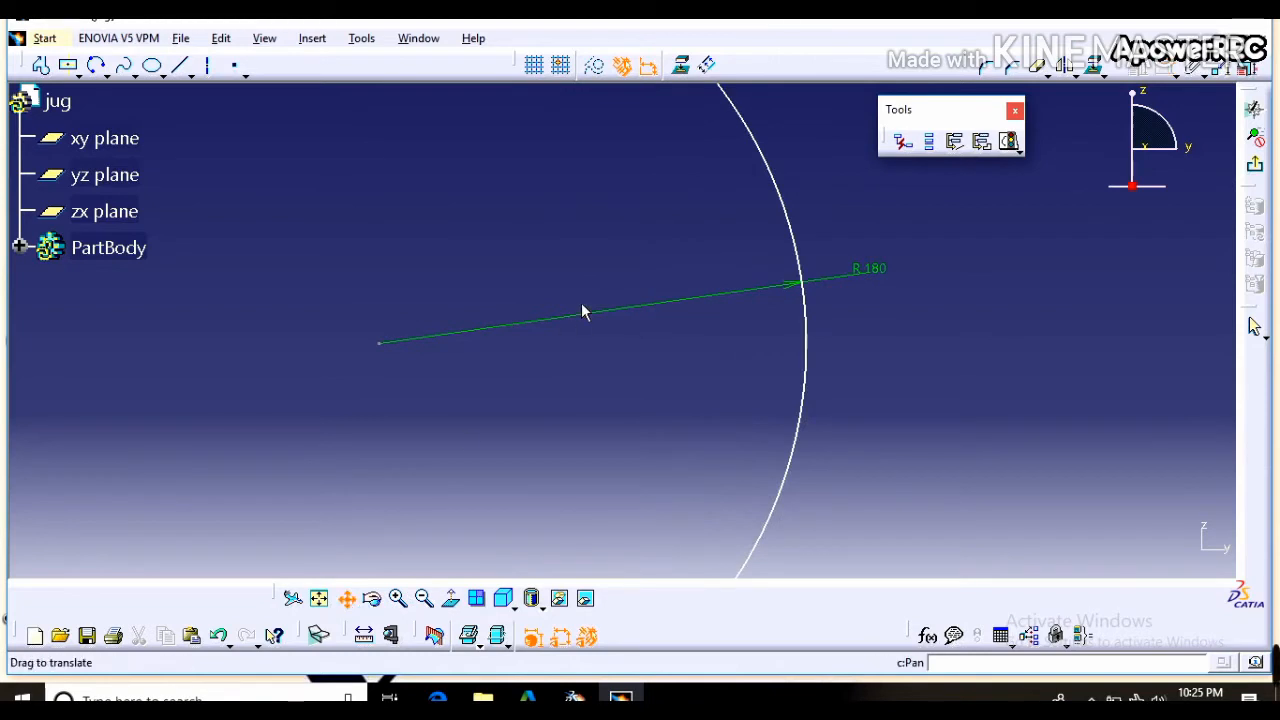
left_click_drag(667, 173, 636, 318)
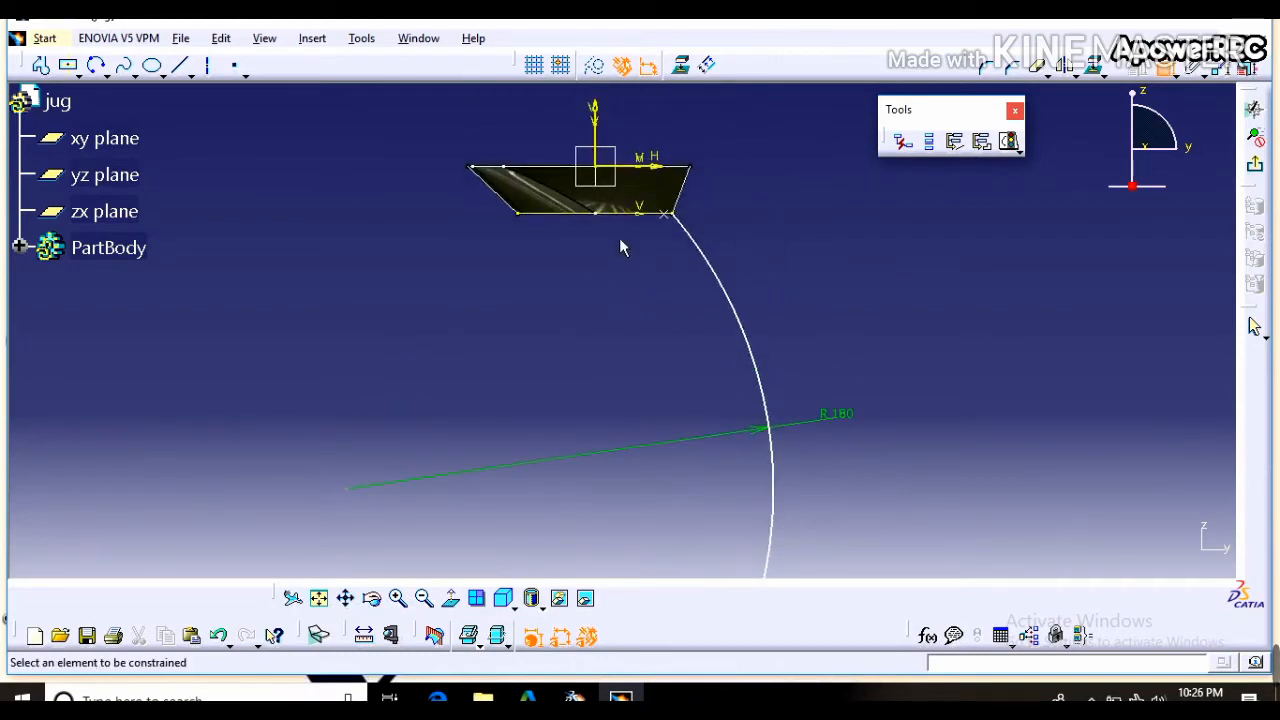
left_click(607, 176)
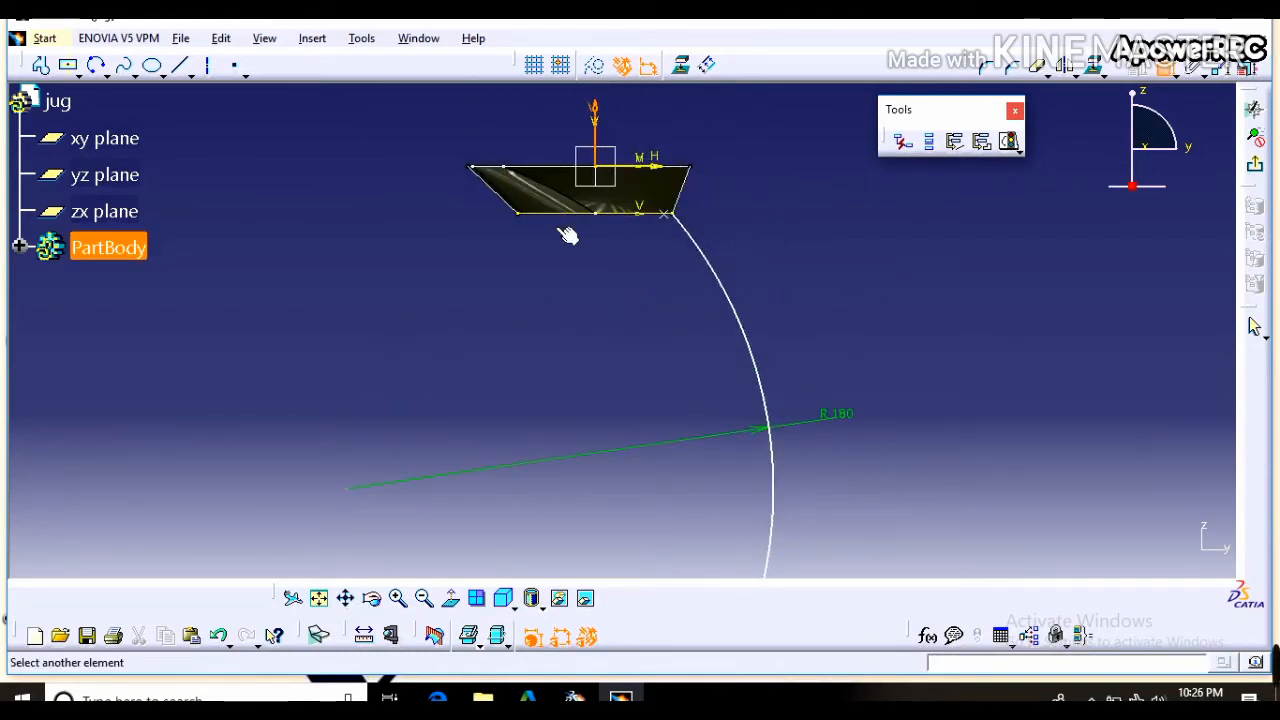
left_click(345, 490)
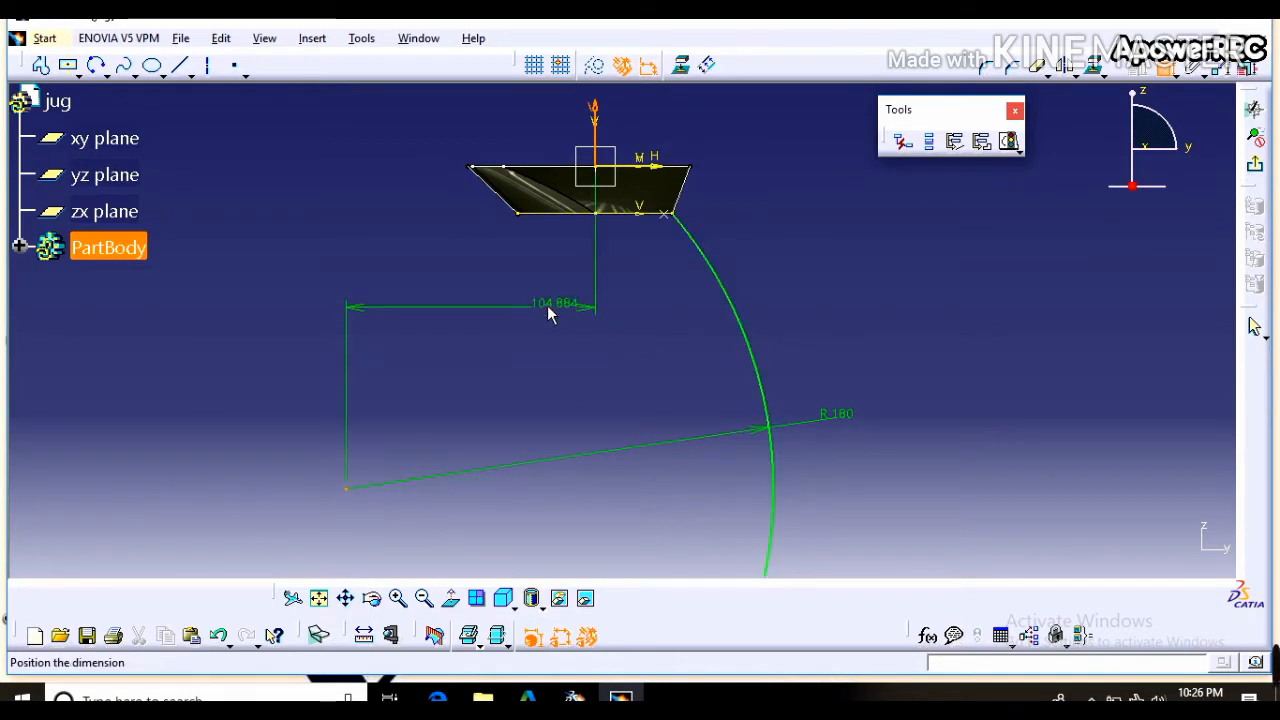
left_click(499, 298)
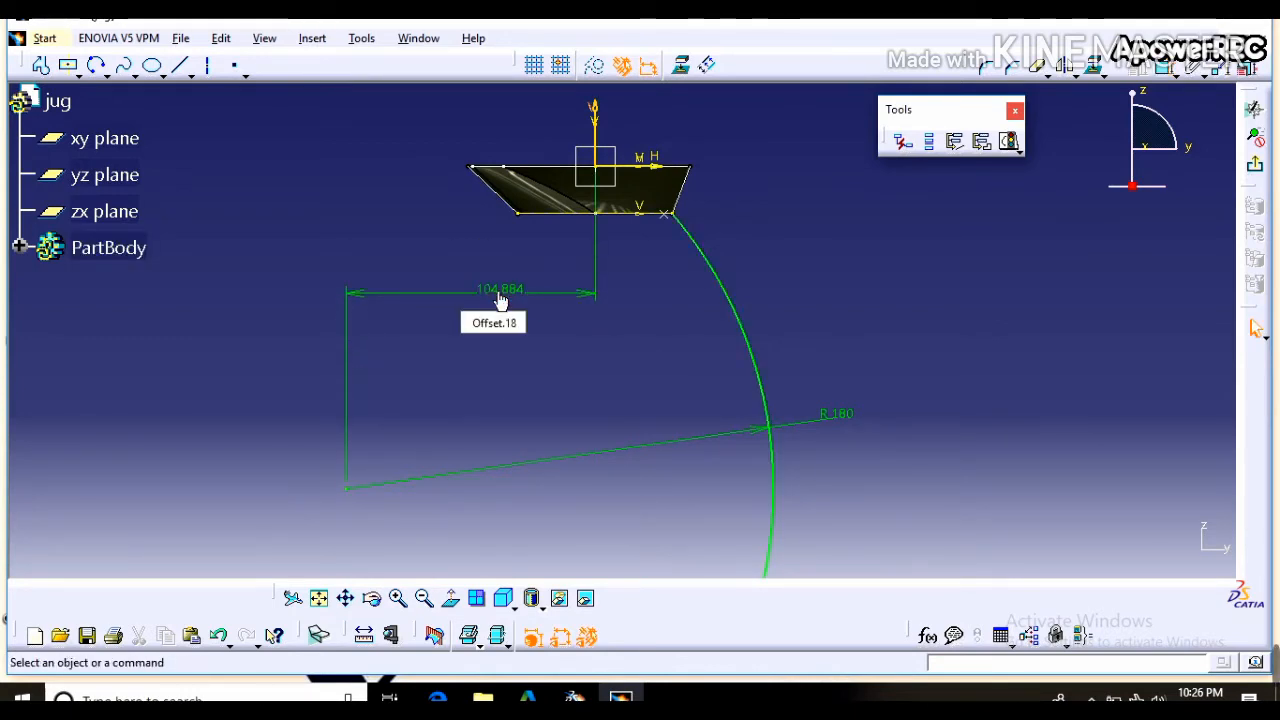
double_click(499, 298)
type("100")
key("Return")
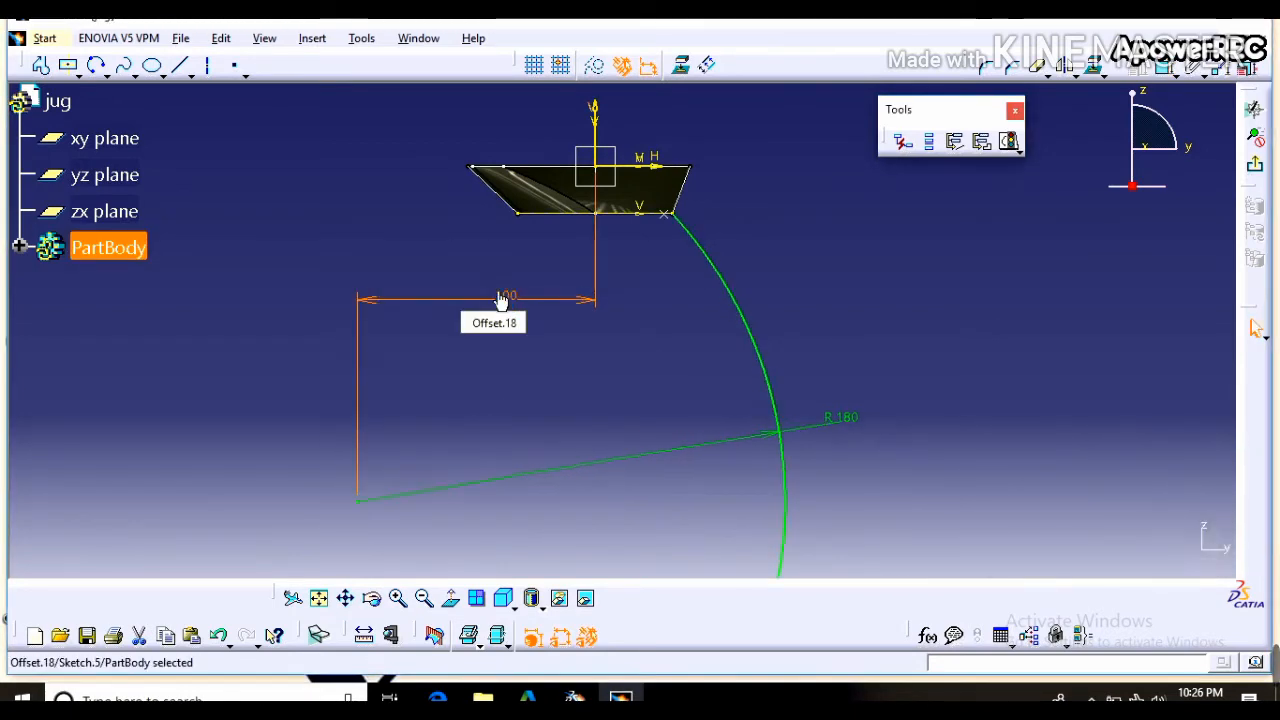
- Set the arc's radius to 150 mm and move its lower endpoint upward to shorten the arc
double_click(857, 423)
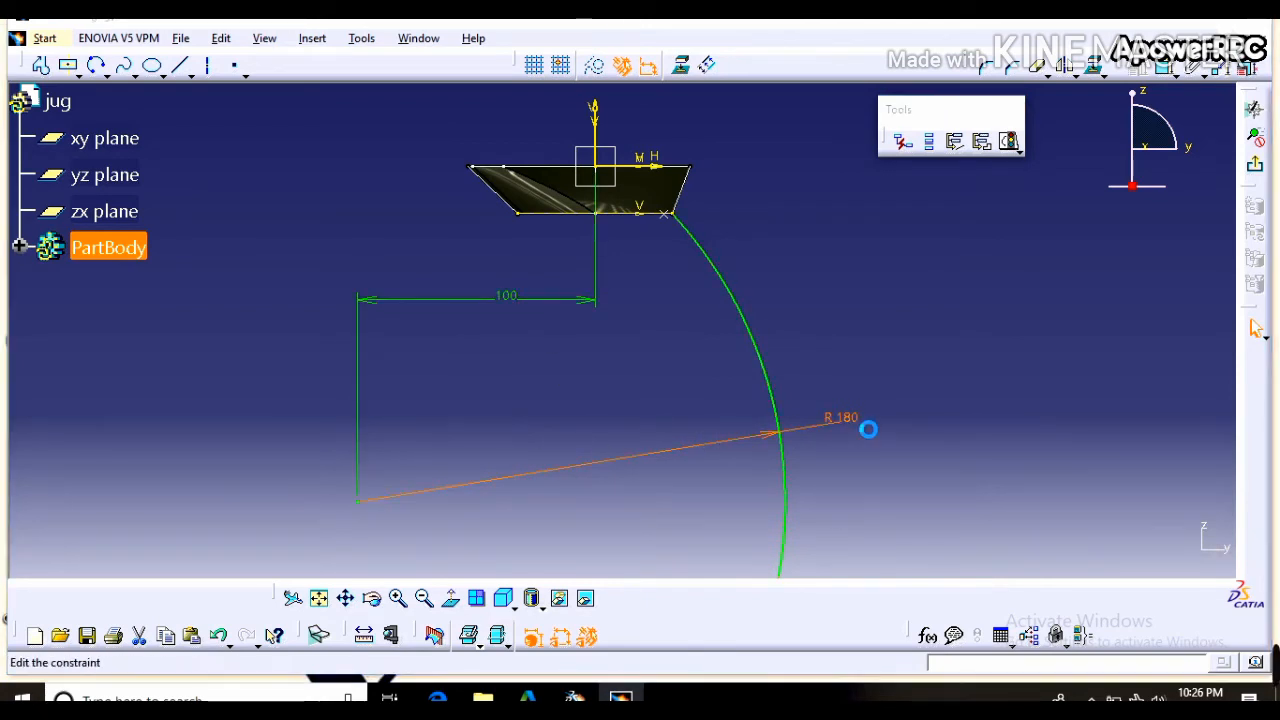
key("Return")
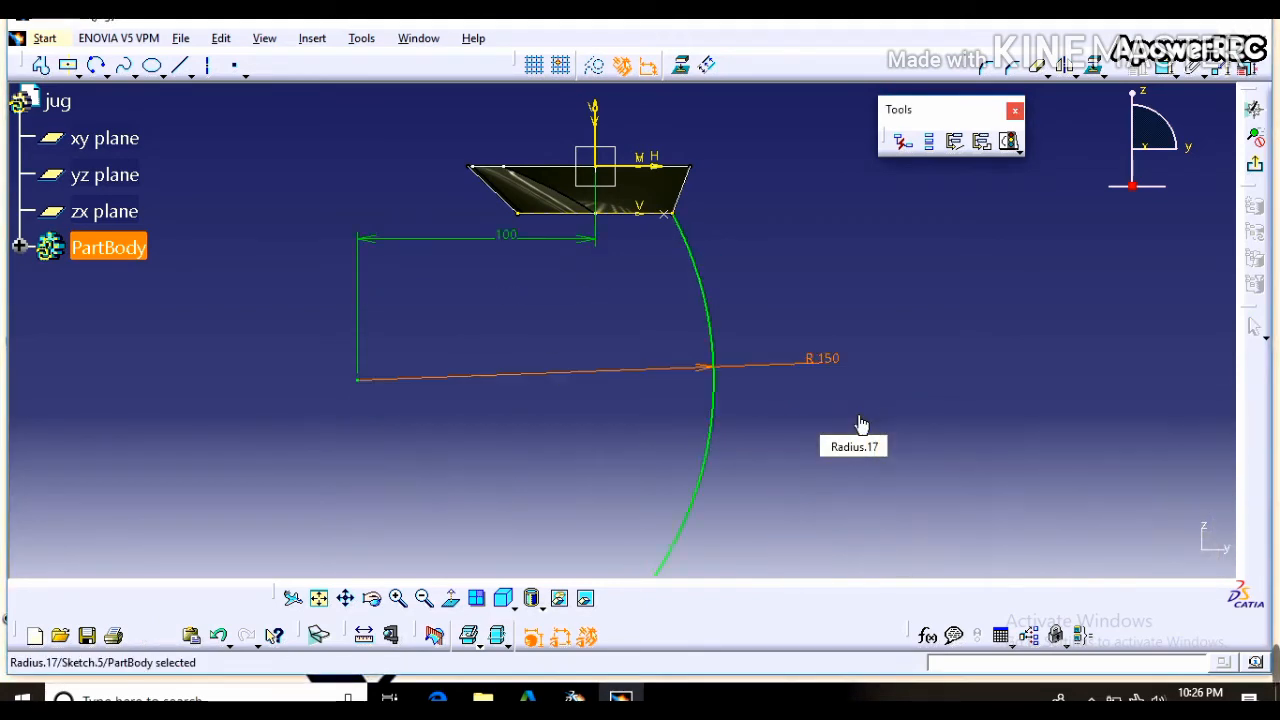
left_click(347, 599)
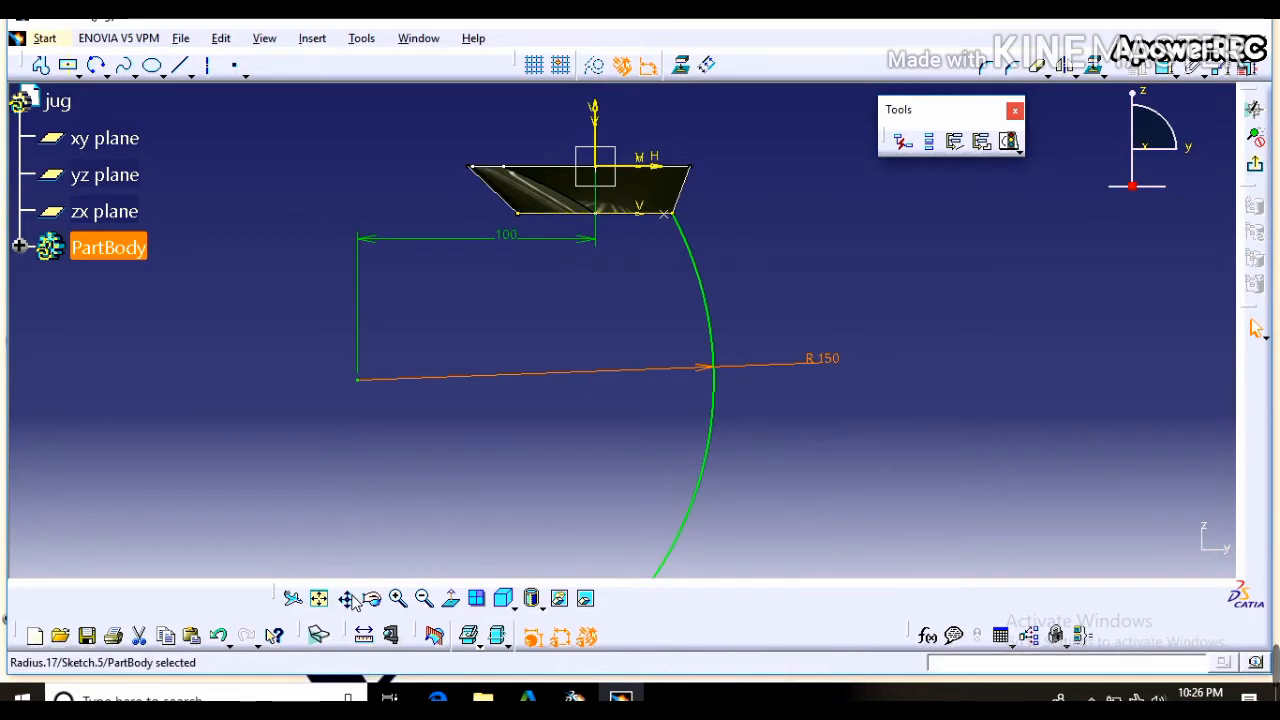
mouse_move(423, 506)
left_mouse_down()
mouse_move(414, 431)
mouse_move(372, 415)
left_mouse_up()
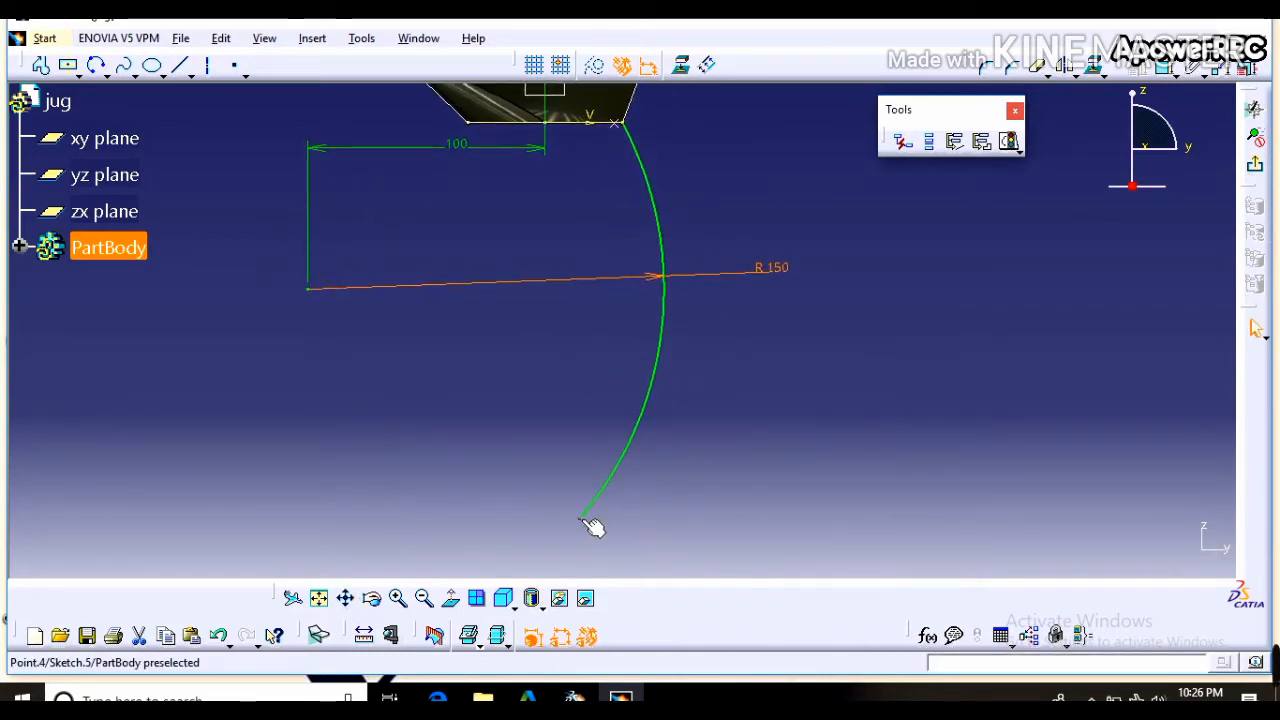
left_click_drag(589, 520, 638, 462)
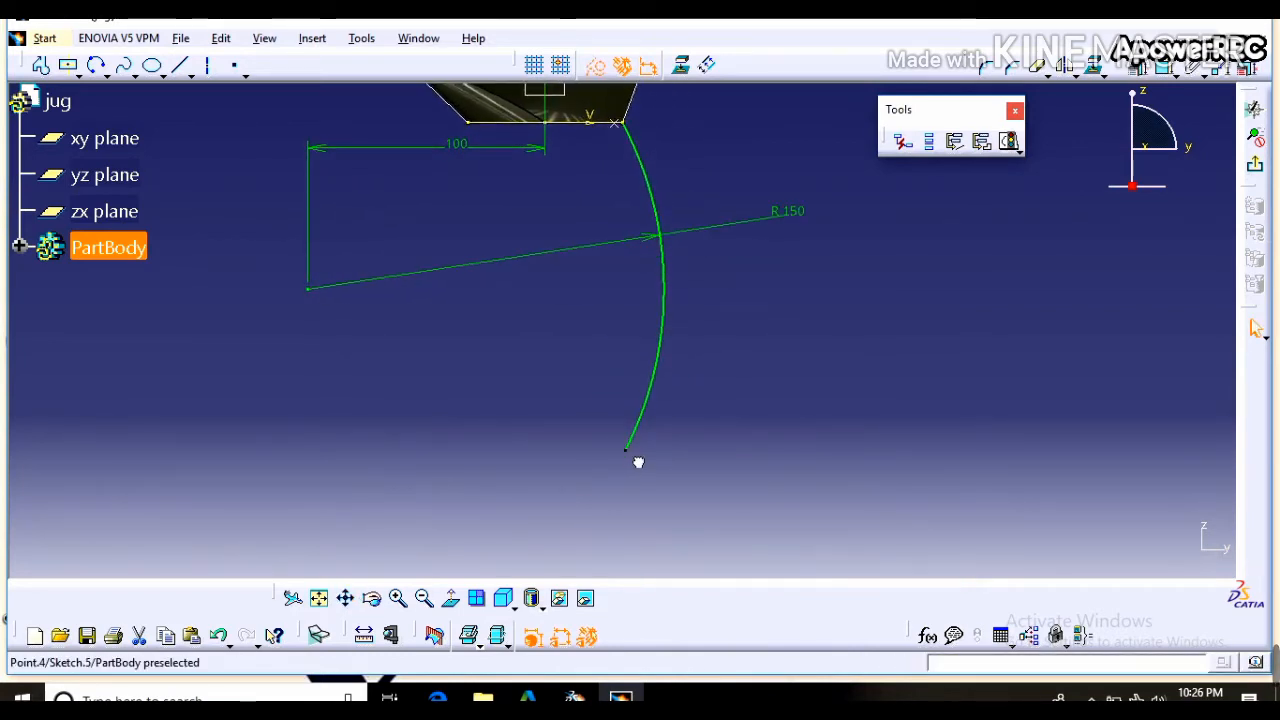
left_click(716, 488)
- Draw a vertical line down from the arc's upper end and extend the arc's lower endpoint to just past that line
left_click(181, 66)
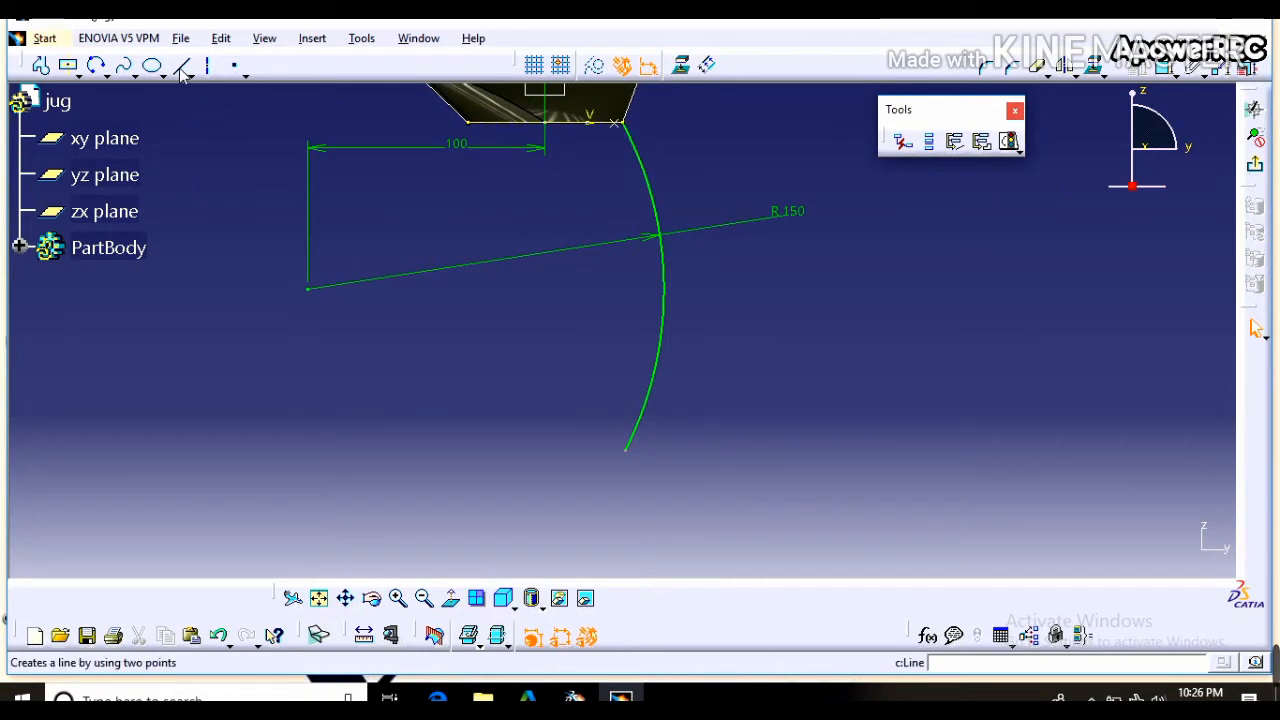
left_click(622, 123)
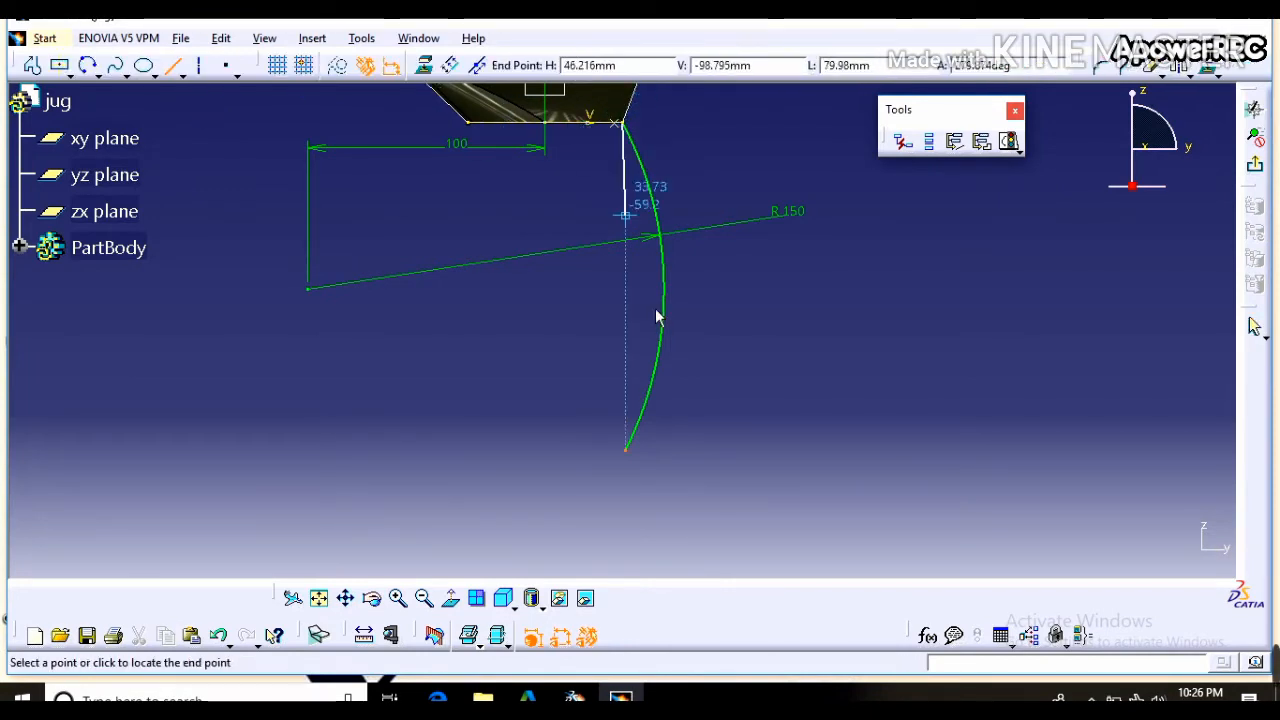
left_click(622, 470)
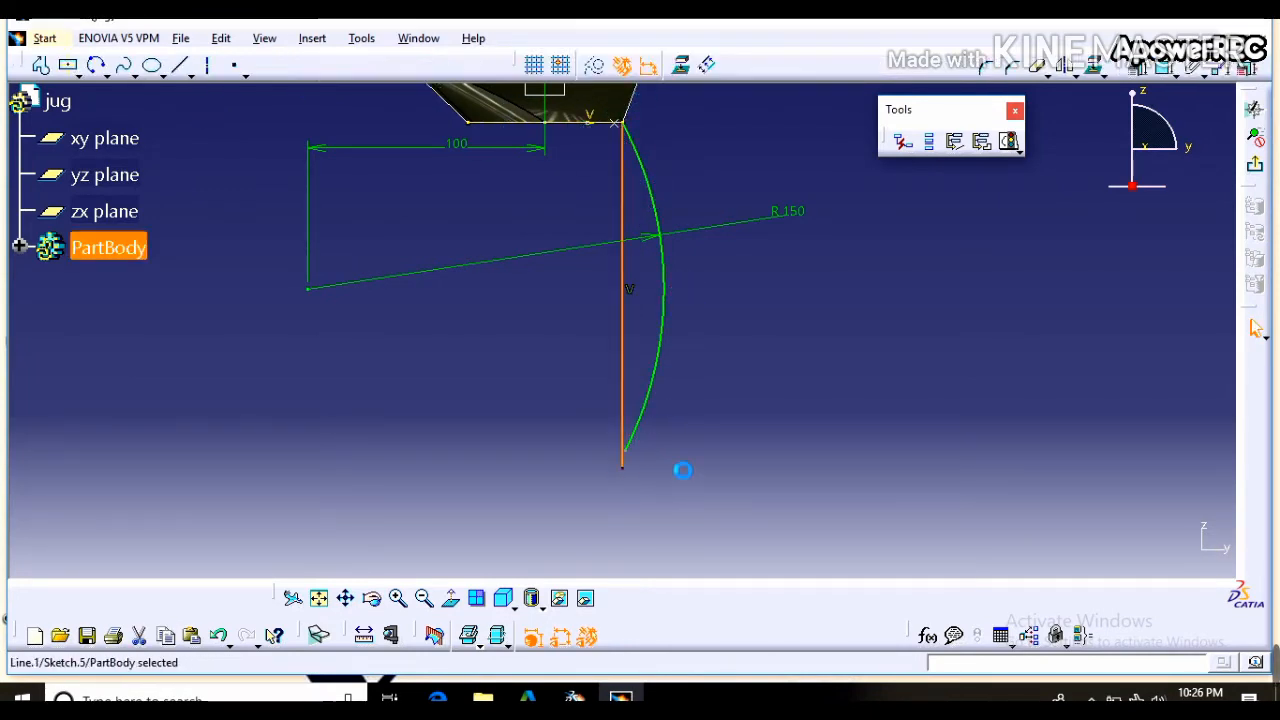
left_click(626, 459)
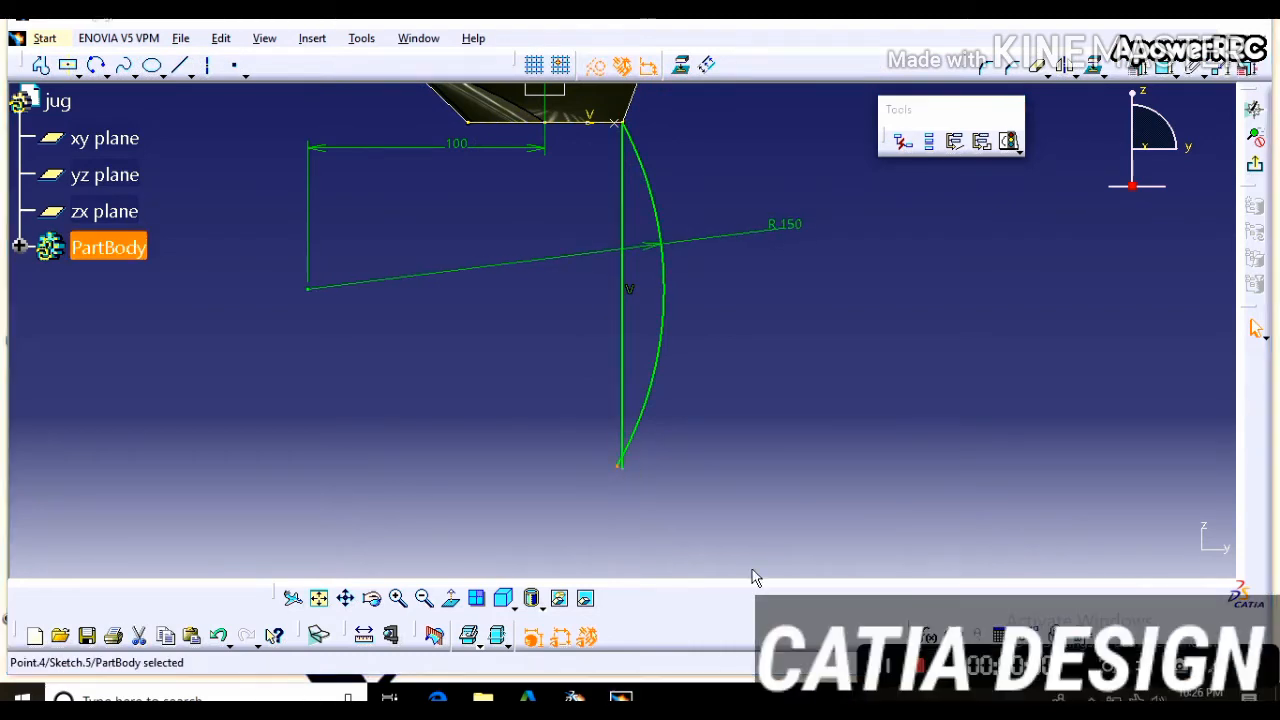
- Make the arc's lower endpoint coincident with the lower end of the vertical line
left_click(632, 479, "ctrl")
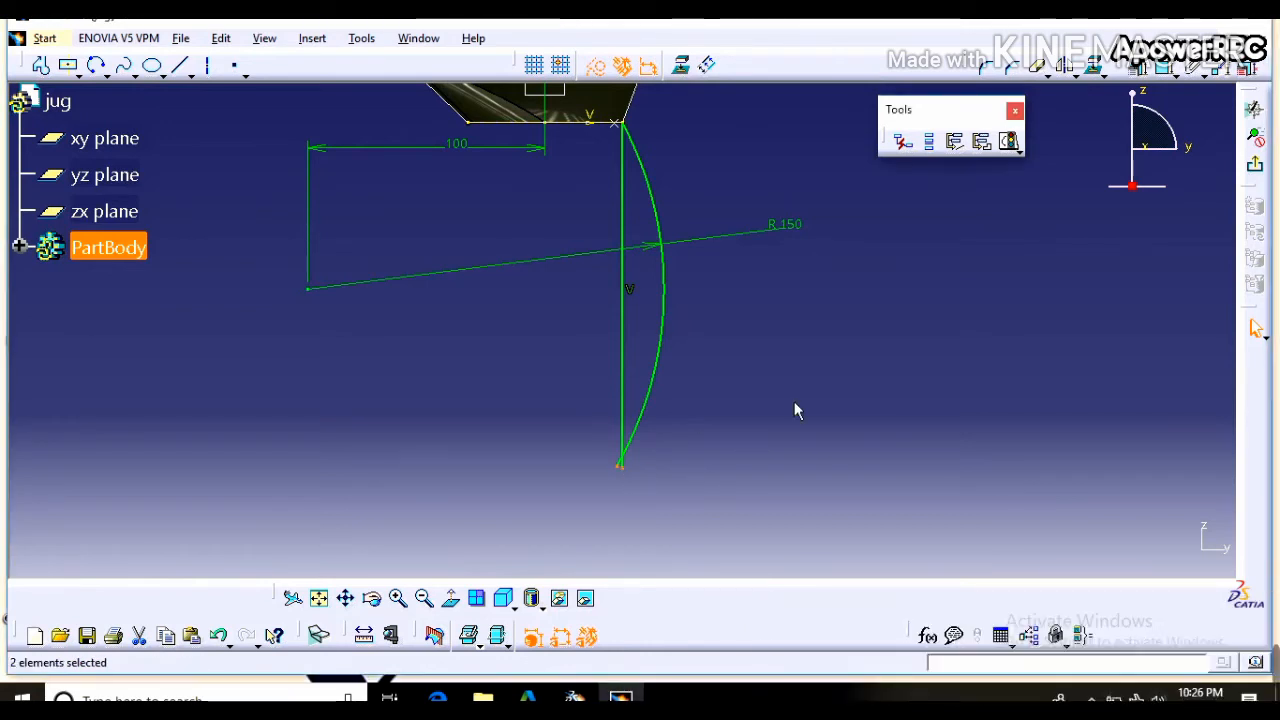
left_click(1139, 68)
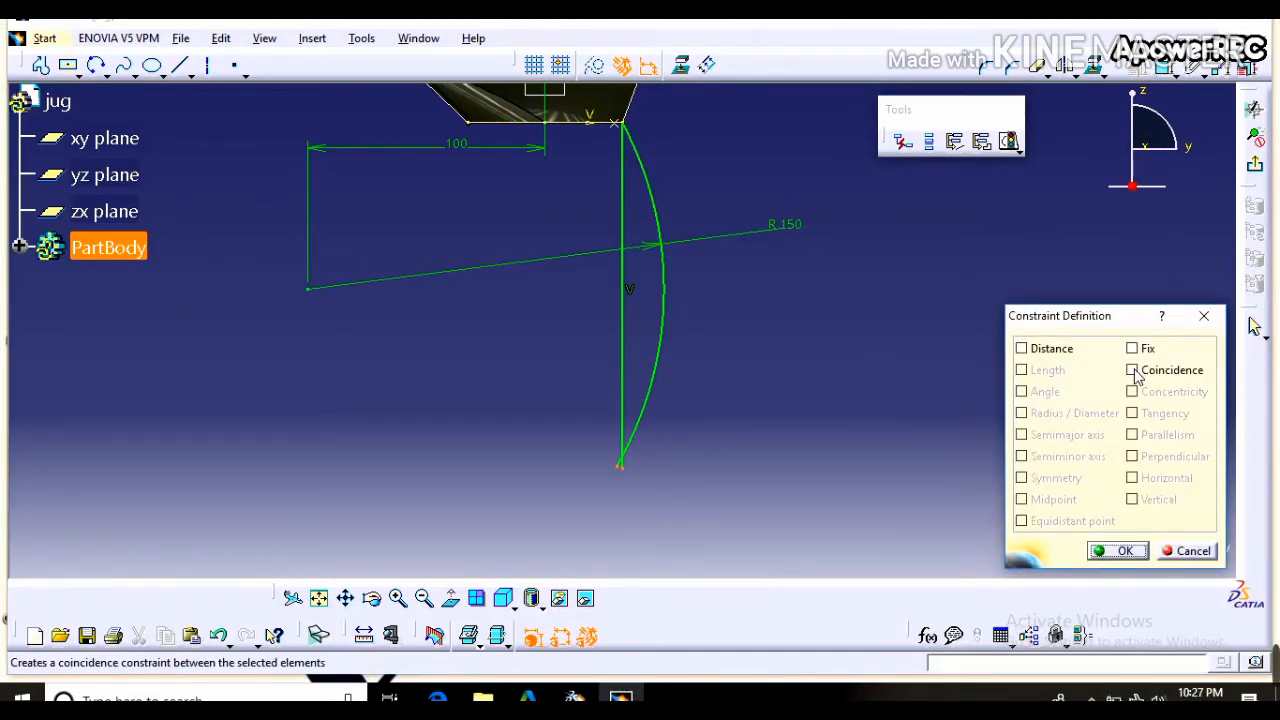
left_click(1133, 371)
left_click(1127, 553)
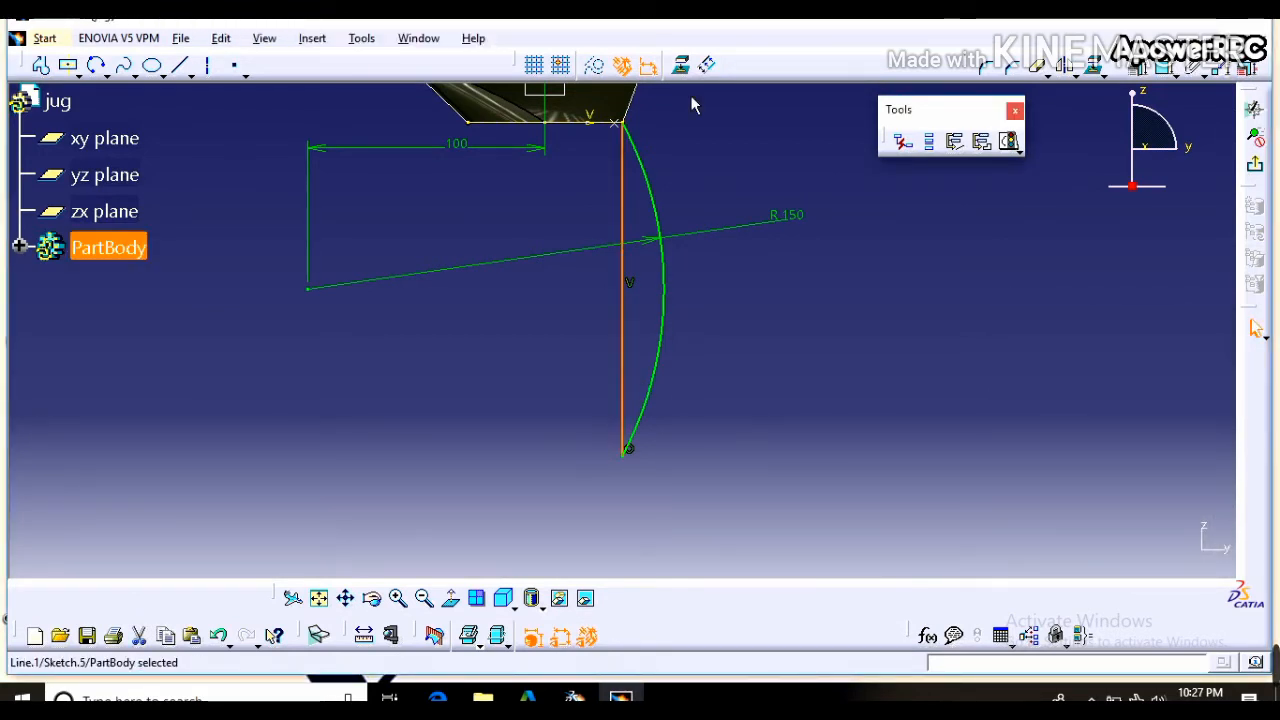
- Transform the vertical line into a sketch axis and exit the profile sketch
left_click(209, 66)
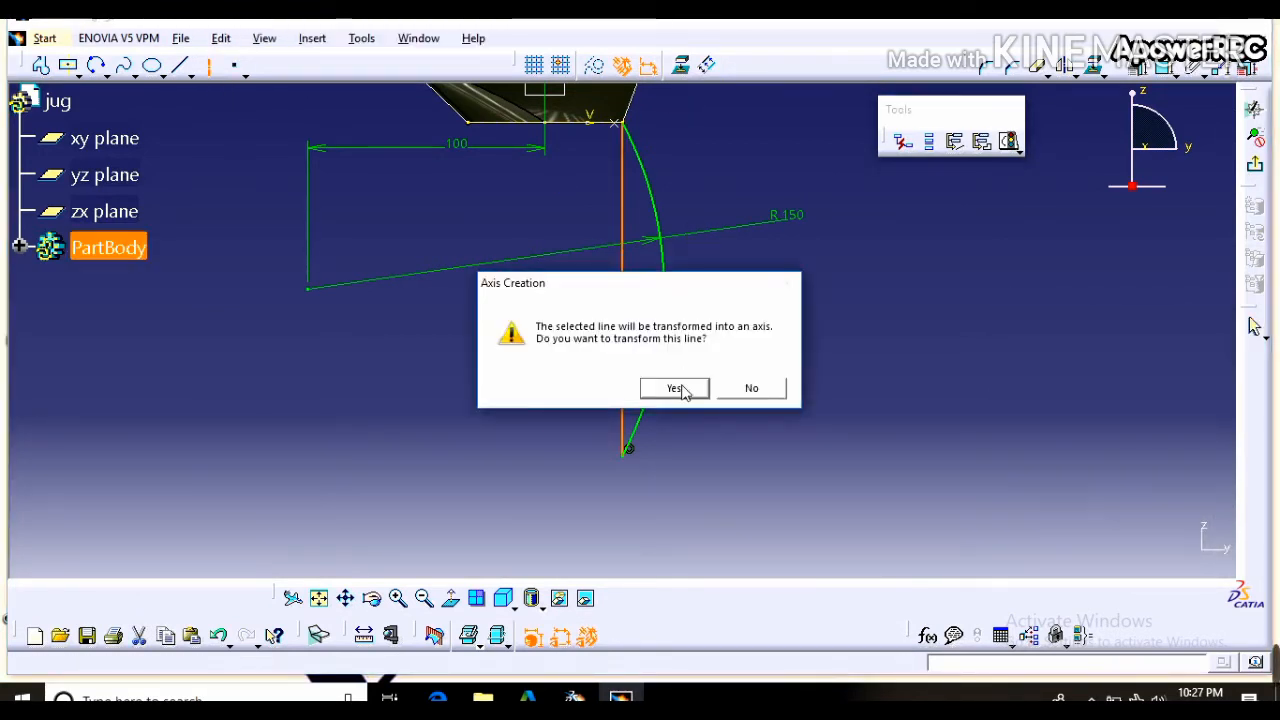
left_click(676, 389)
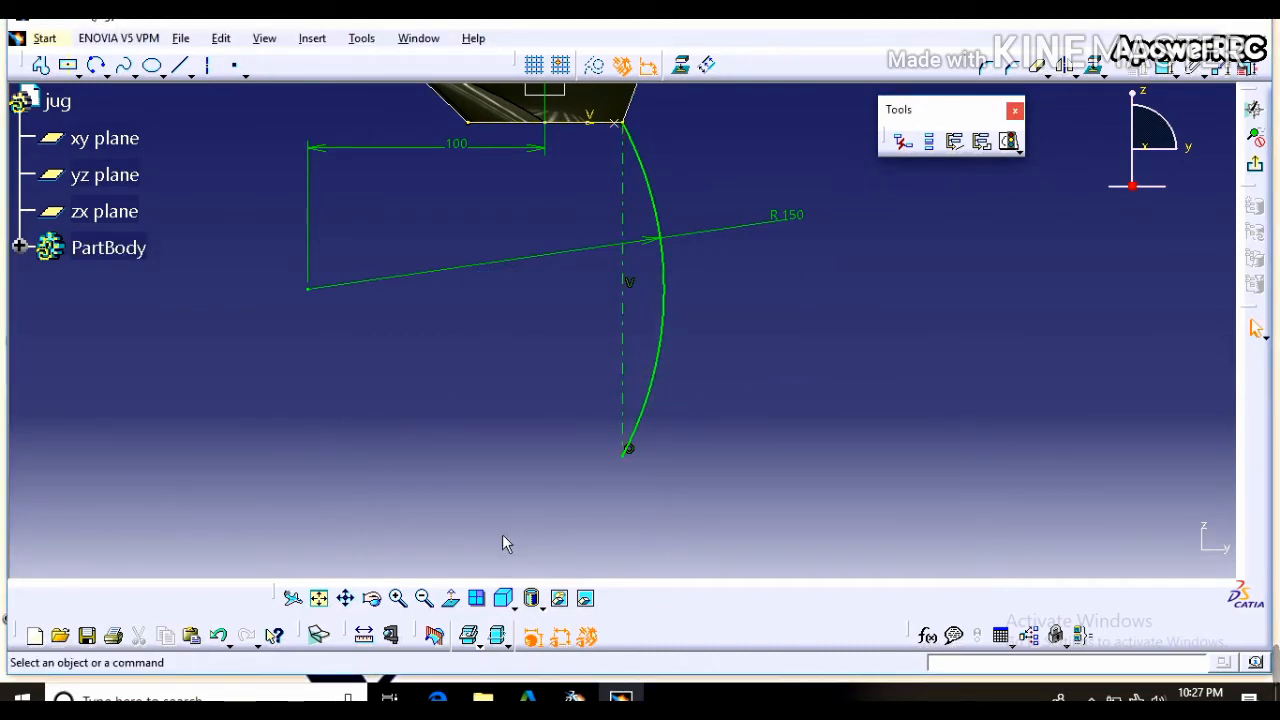
left_click(1256, 165)
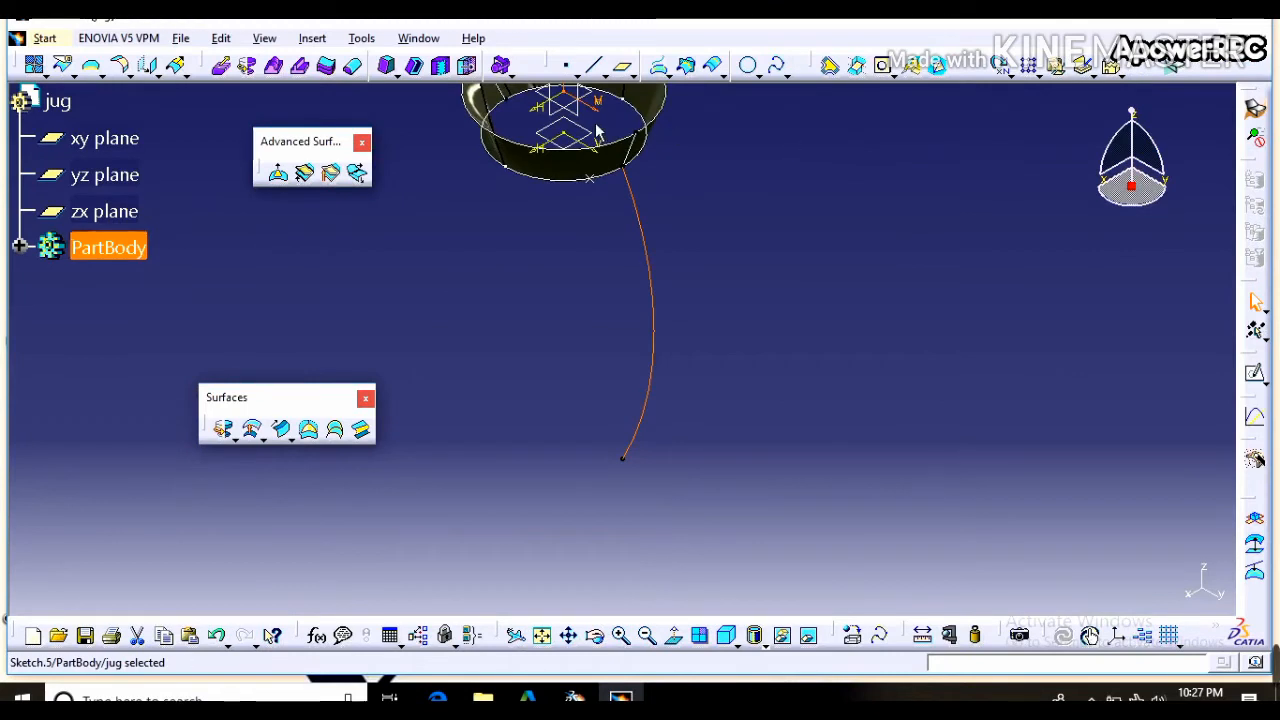
- Project the circular lower edge of the rim into a new sketch on the offset plane and exit the sketch
left_click(595, 132)
left_click(1256, 374)
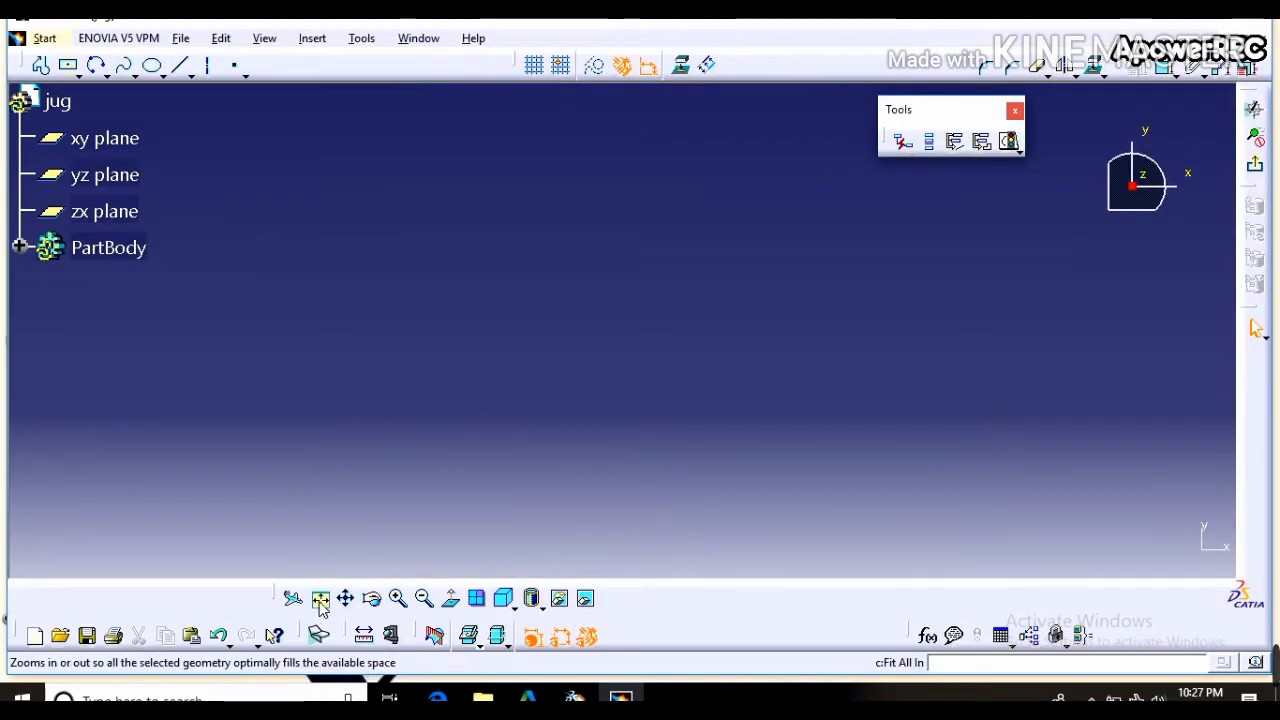
left_click(320, 598)
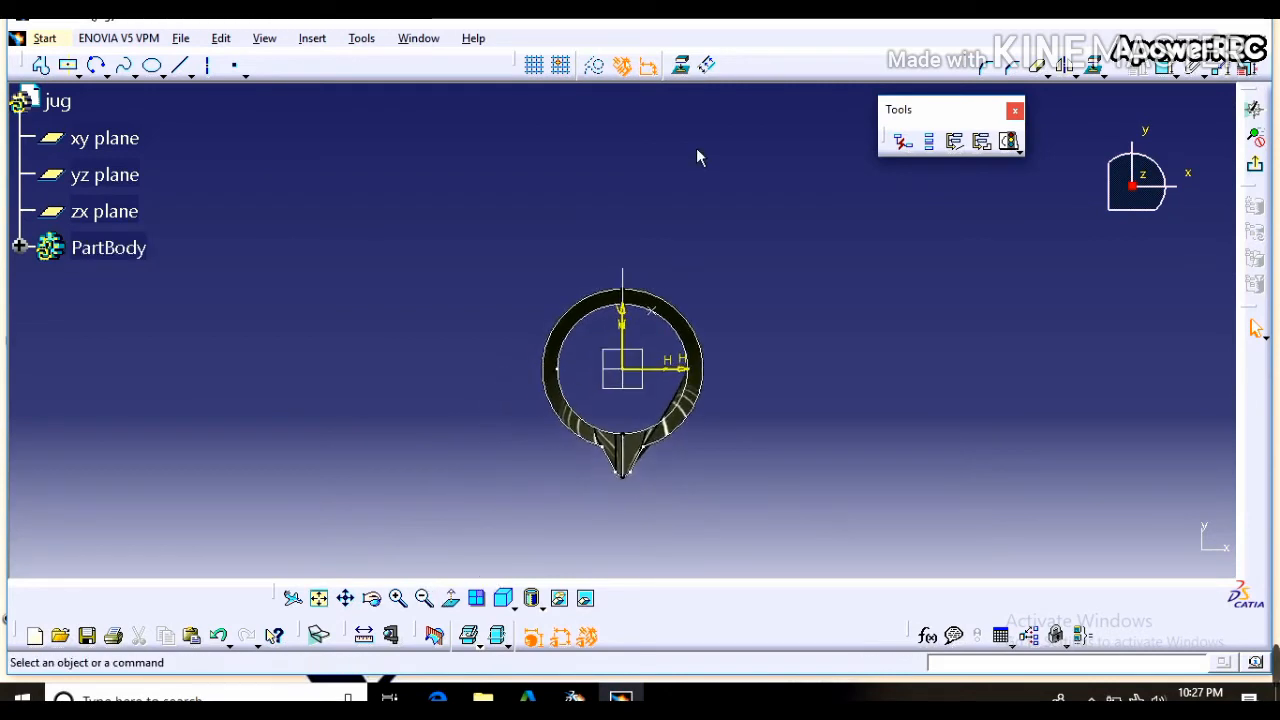
left_click(682, 66)
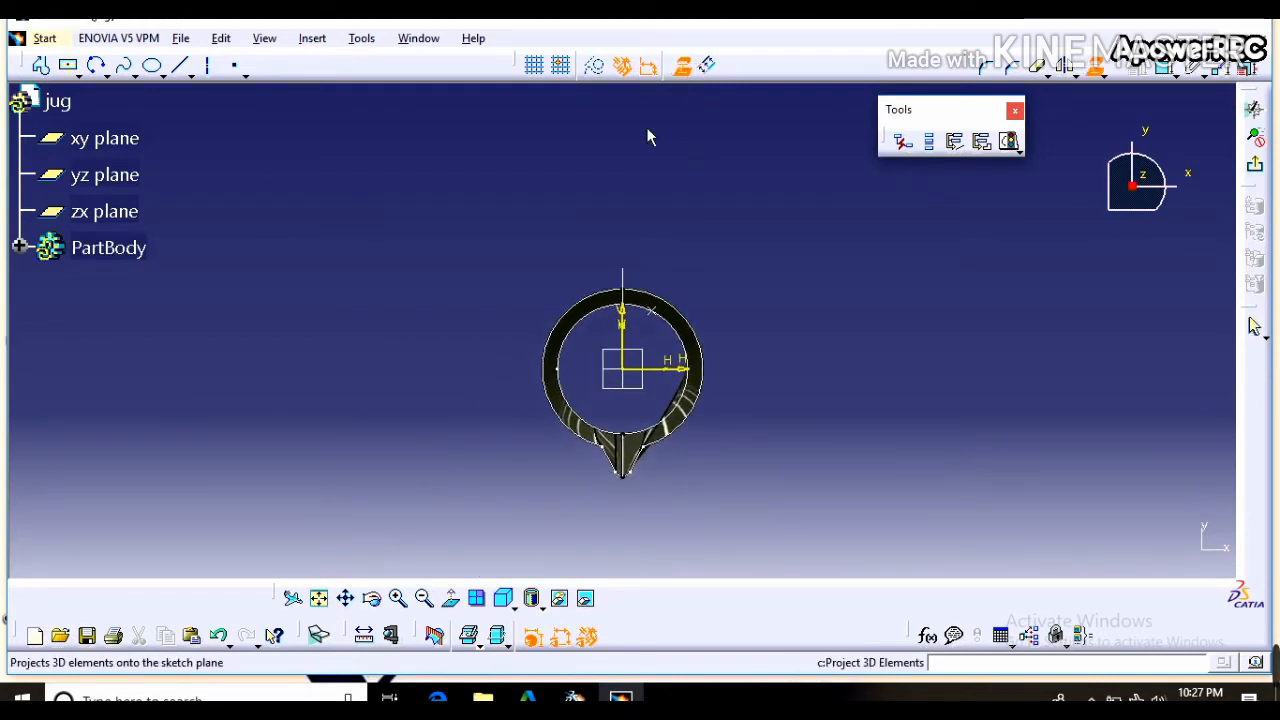
left_click(578, 351)
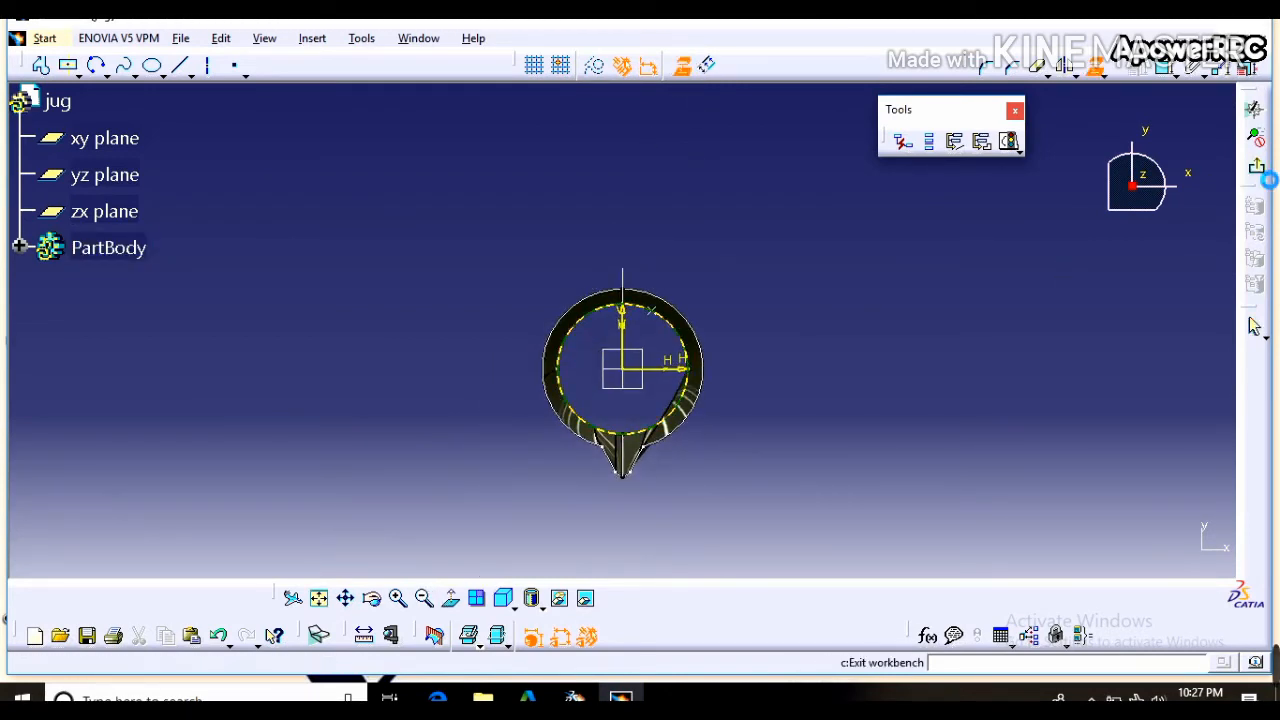
left_click(1254, 325)
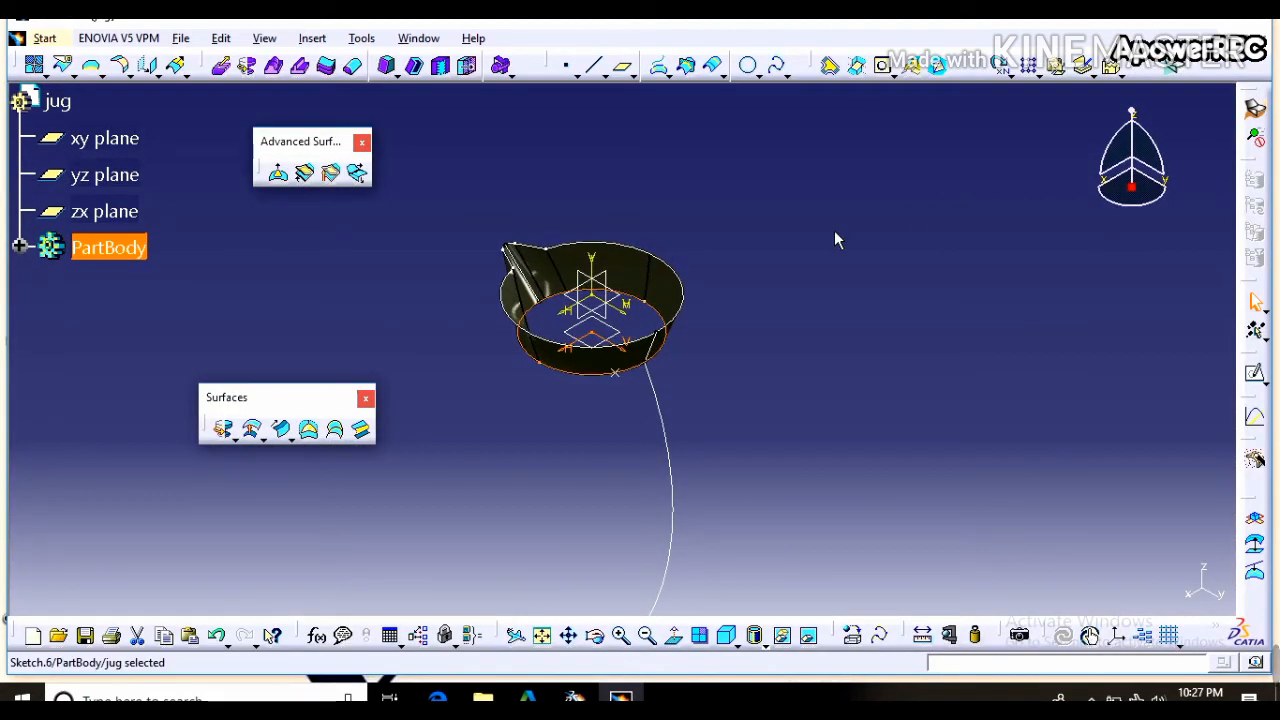
- Undo the sketch with the projected rim circle
key("ctrl+z")
key("ctrl+z")
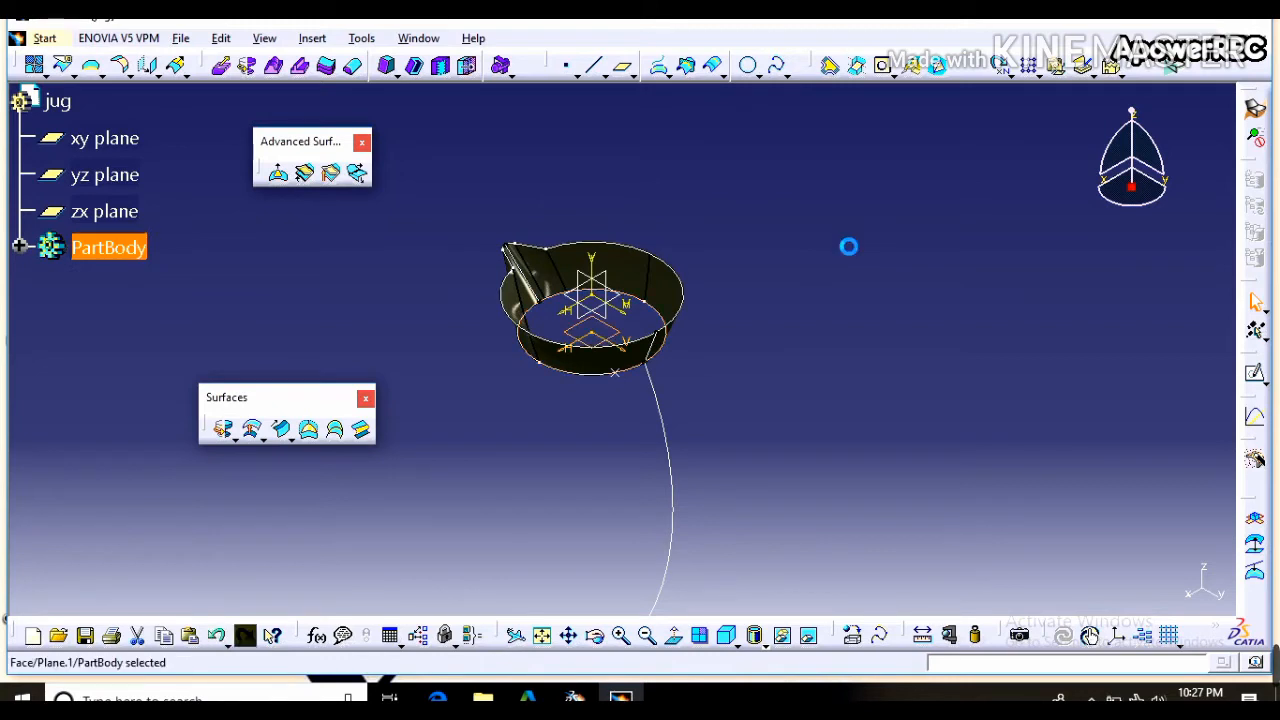
left_click(834, 240)
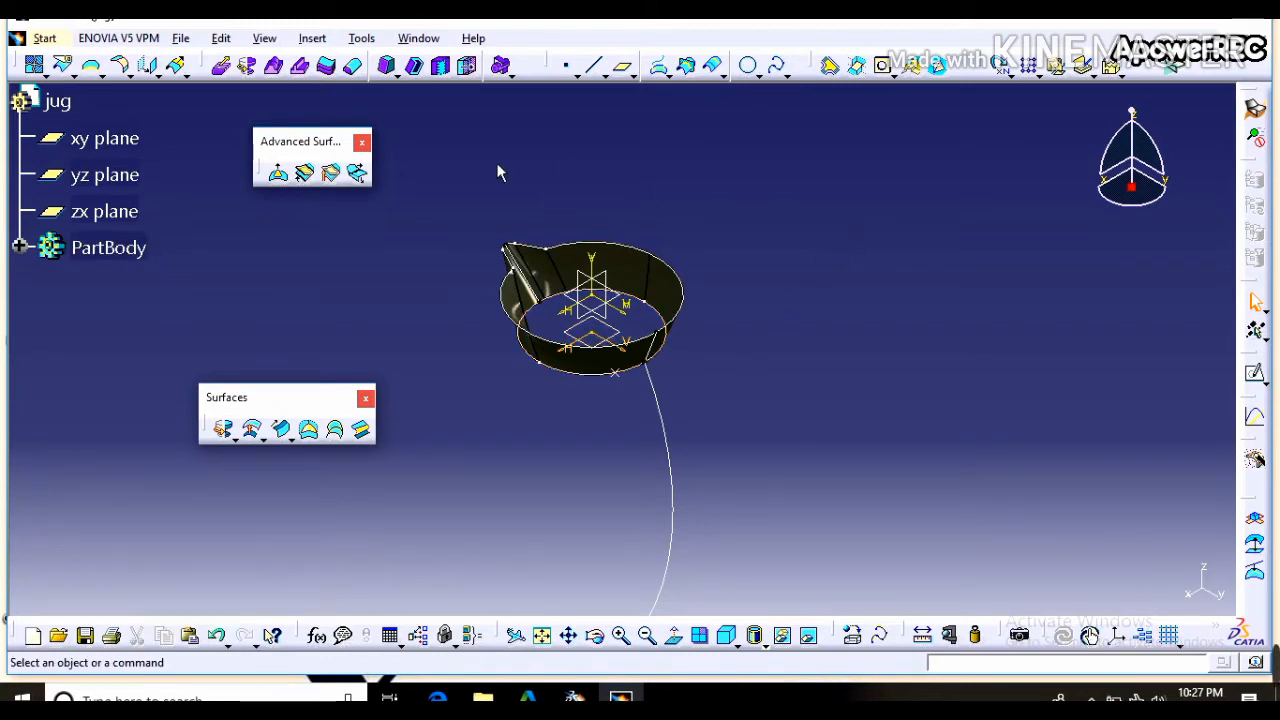
- Revolve the curved side profile a full turn about the rim's central vertical axis (VDirection) to form the jug body
left_click(223, 430)
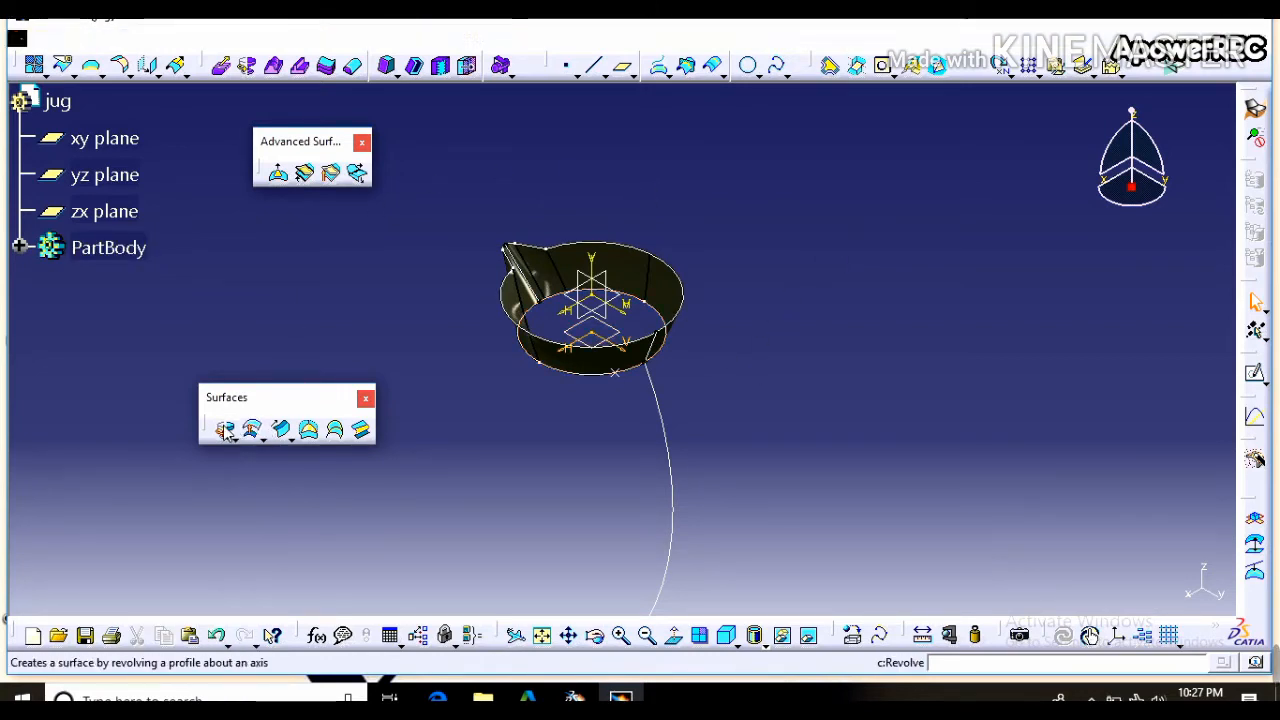
left_click(677, 430)
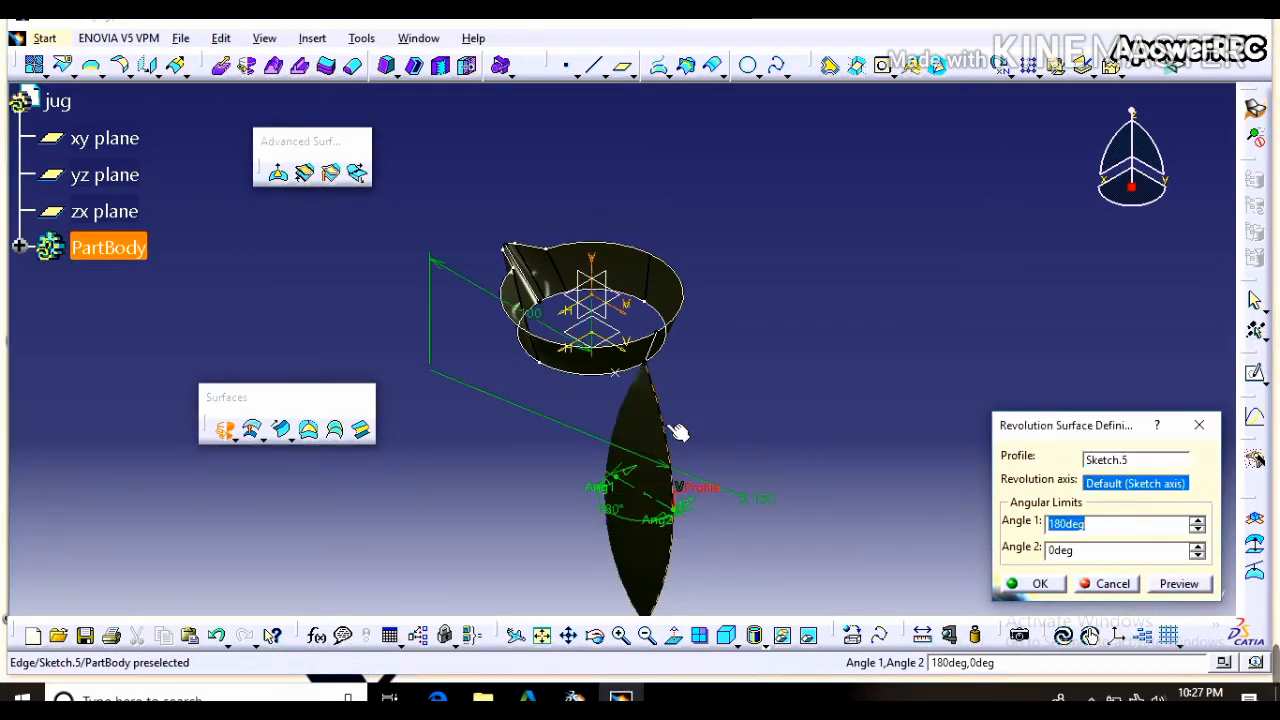
left_click(600, 284)
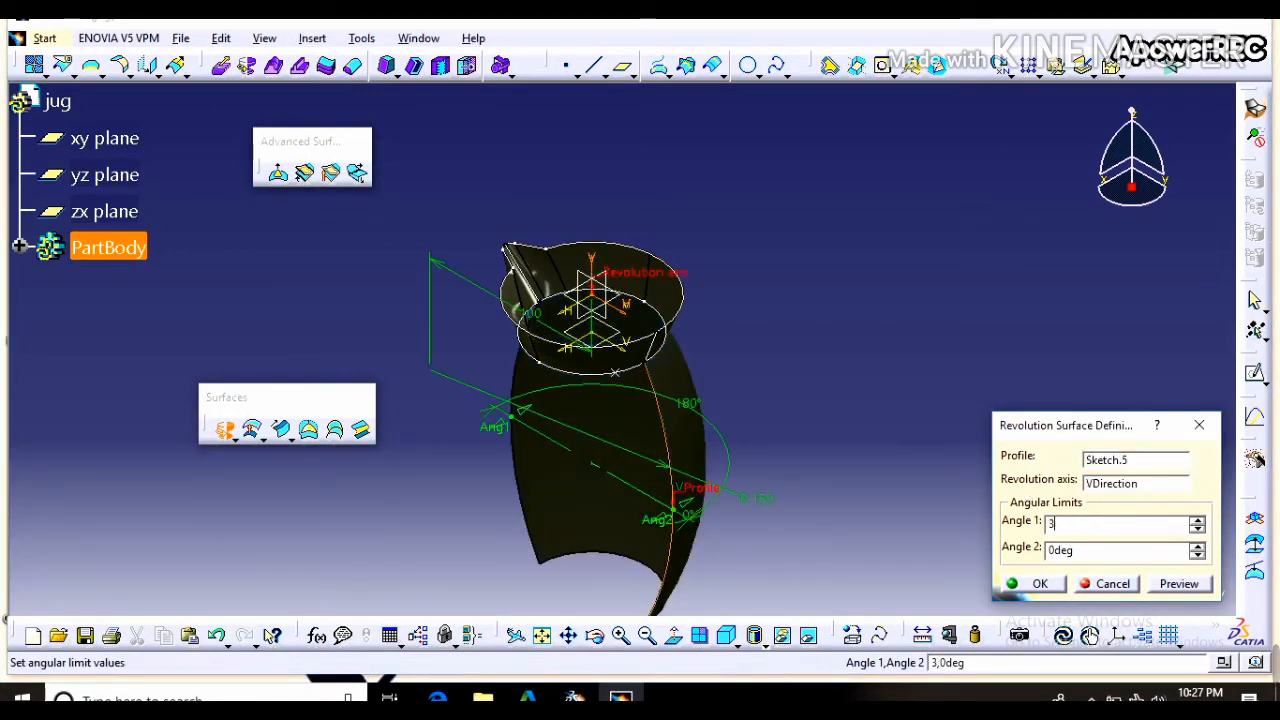
left_click(1036, 583)
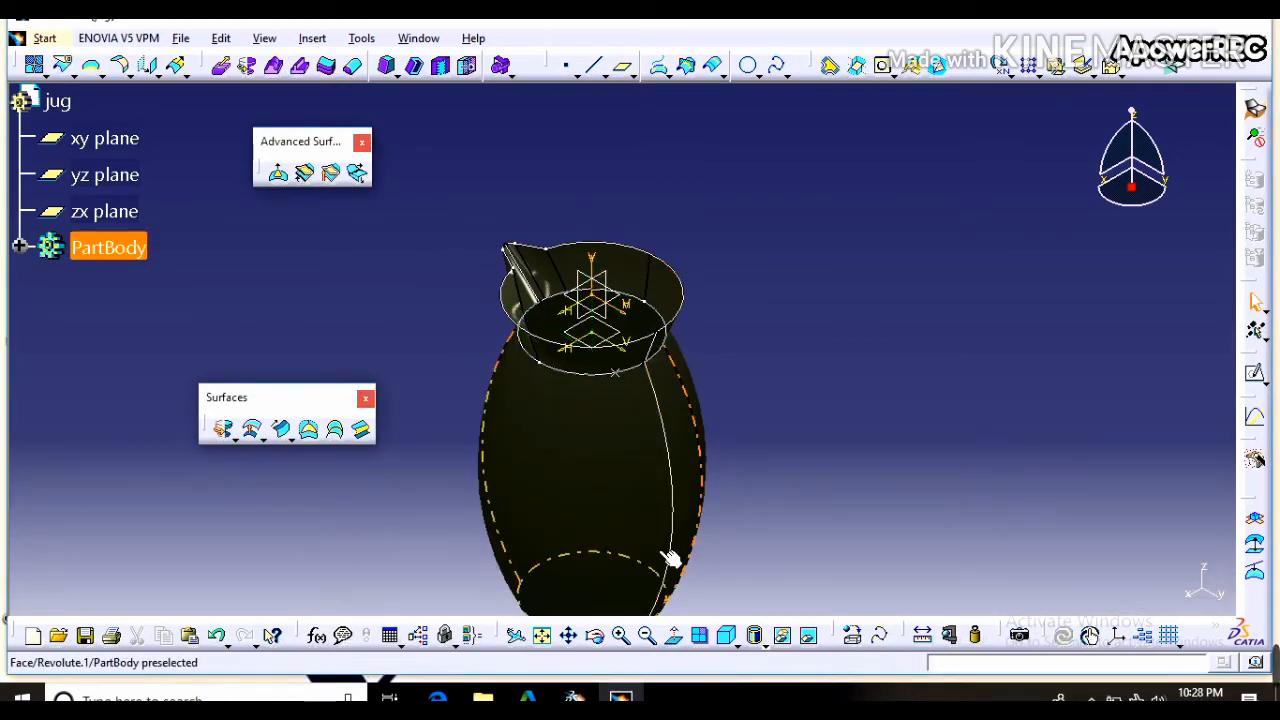
- Fill the circular opening at the bottom of the revolved body using its closed edge as the boundary
left_click(568, 636)
left_click_drag(477, 523, 517, 389)
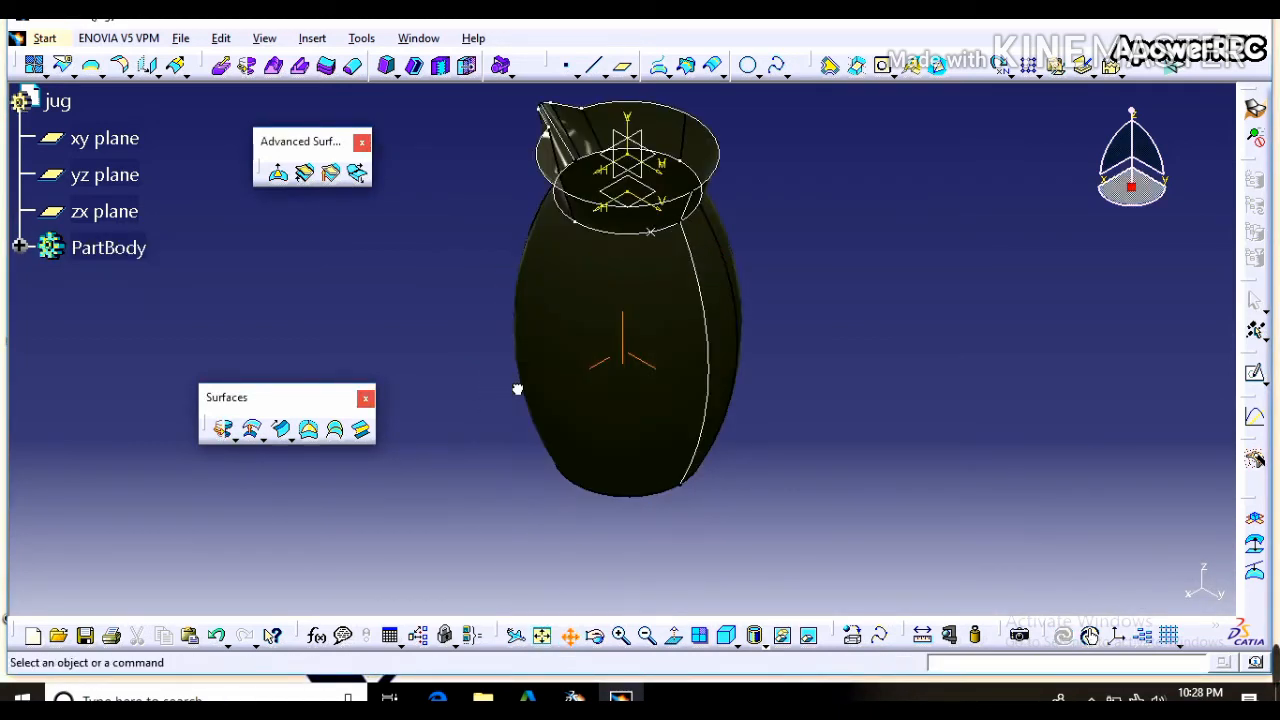
left_click_drag(603, 515, 616, 386)
left_click(307, 434)
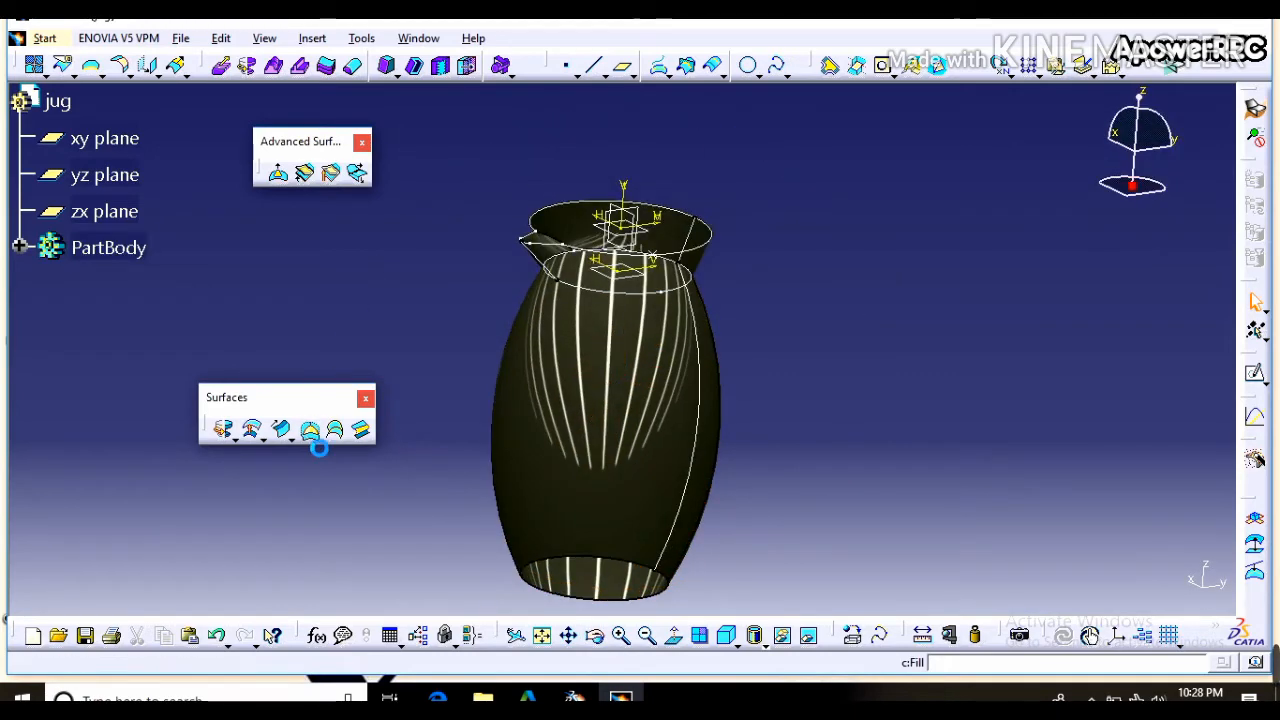
left_click(590, 567)
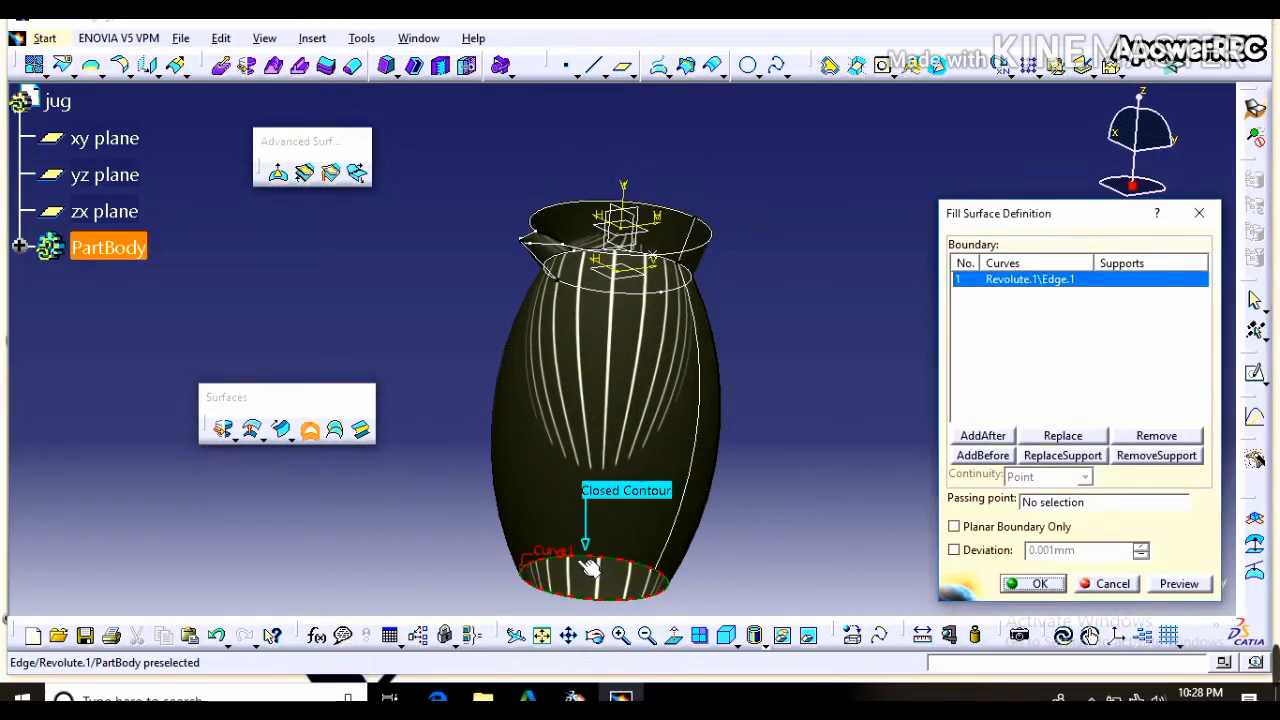
left_click(1050, 588)
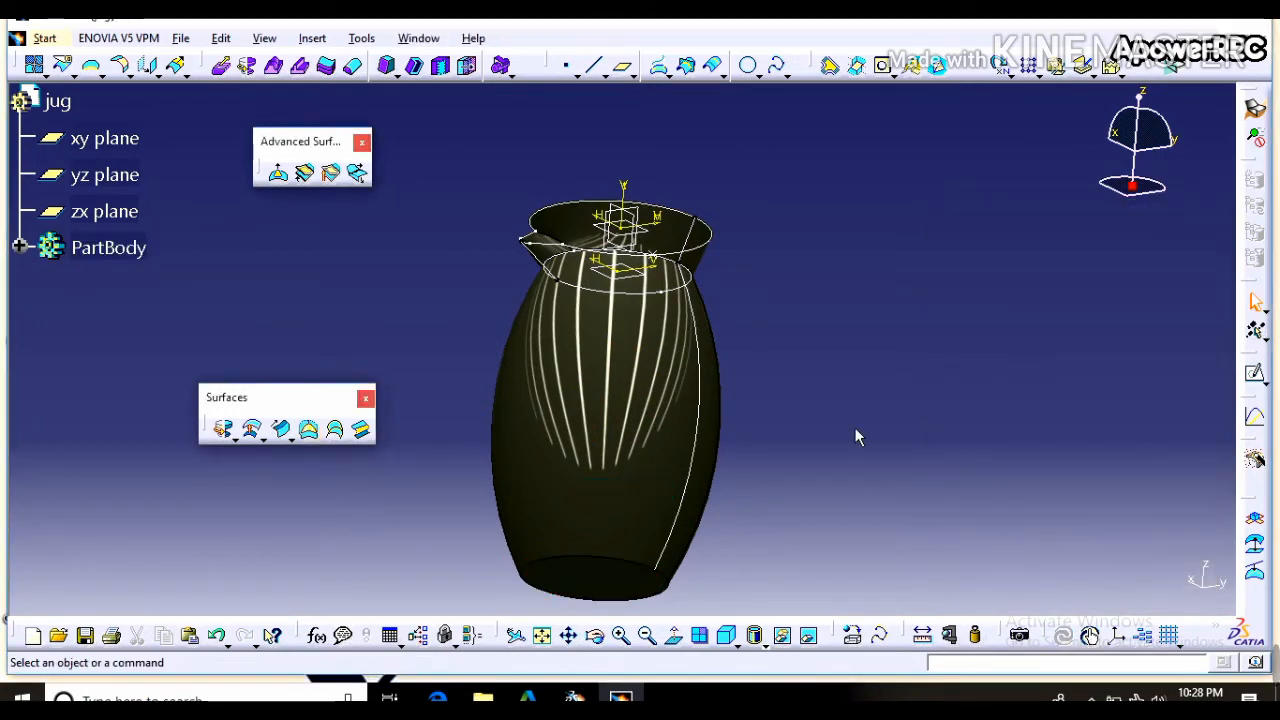
- Sketch a centered rectangle about 30 mm by 10.5 mm on the zx plane, centred on the vertical axis below the neck
left_click(596, 637)
left_click_drag(823, 284, 640, 494)
left_click(727, 637)
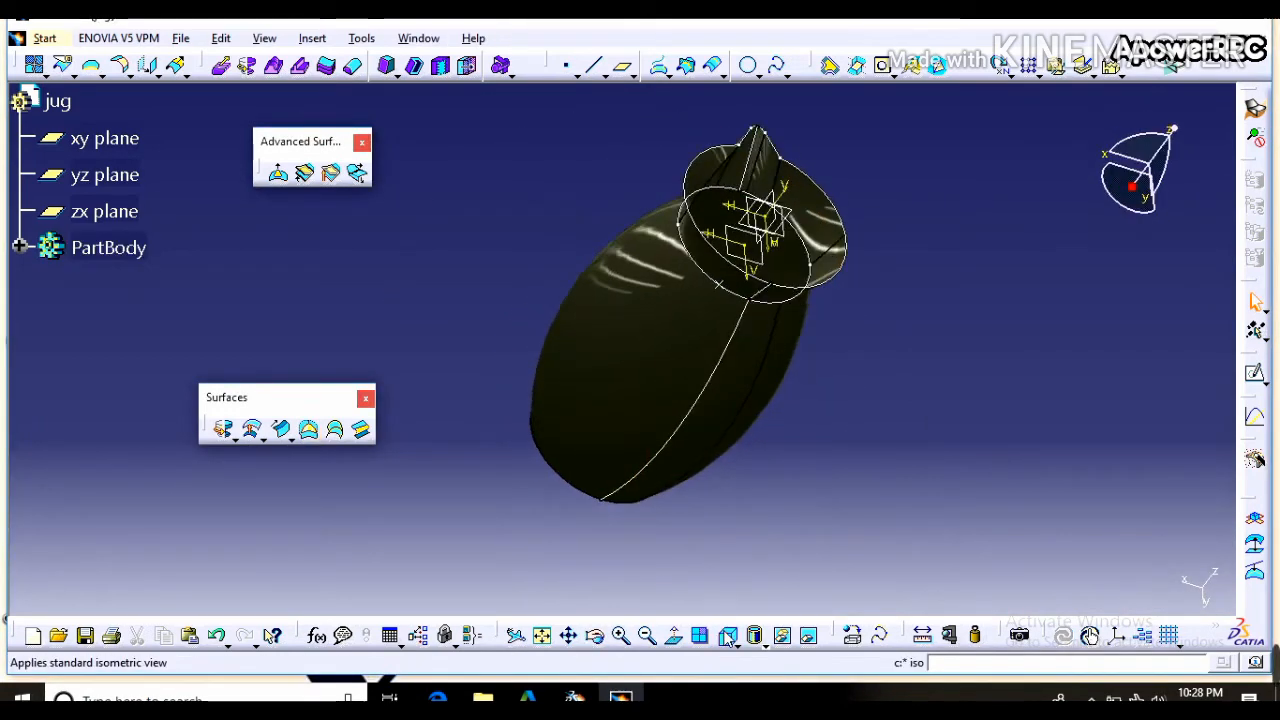
left_click(625, 195)
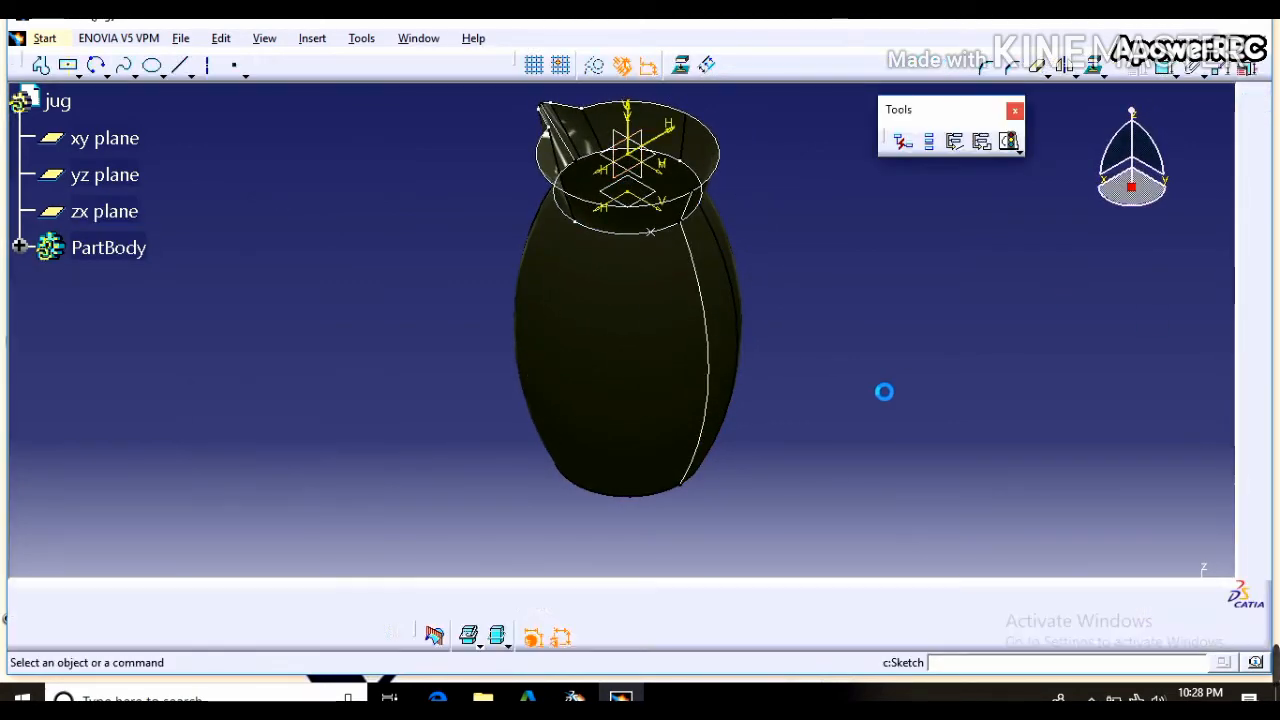
left_click(397, 598)
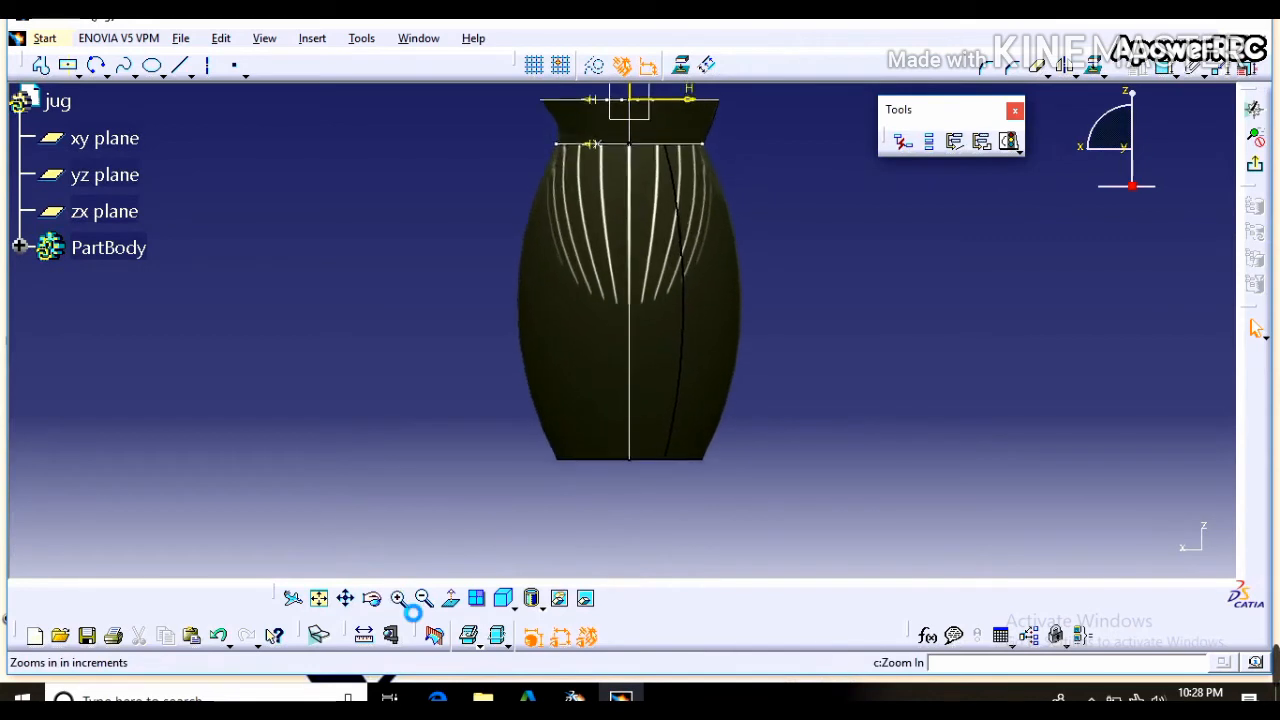
left_click(345, 598)
left_click_drag(389, 277, 366, 369)
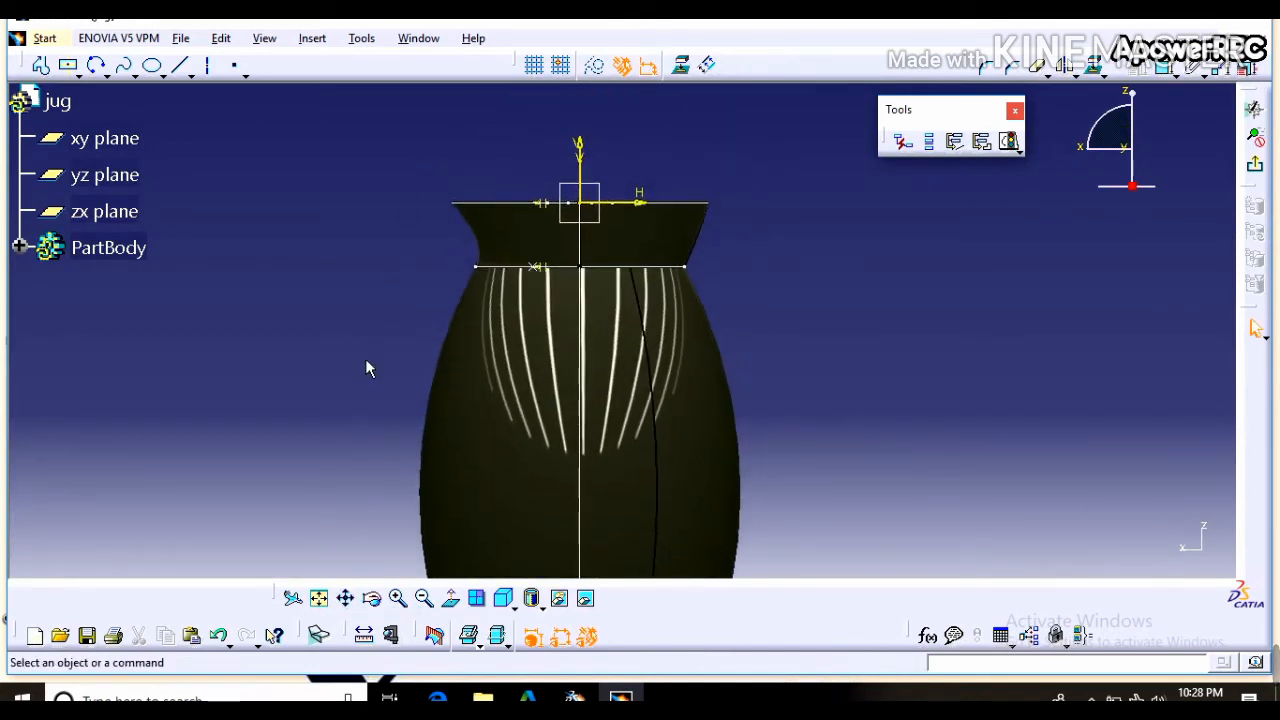
left_click(80, 76)
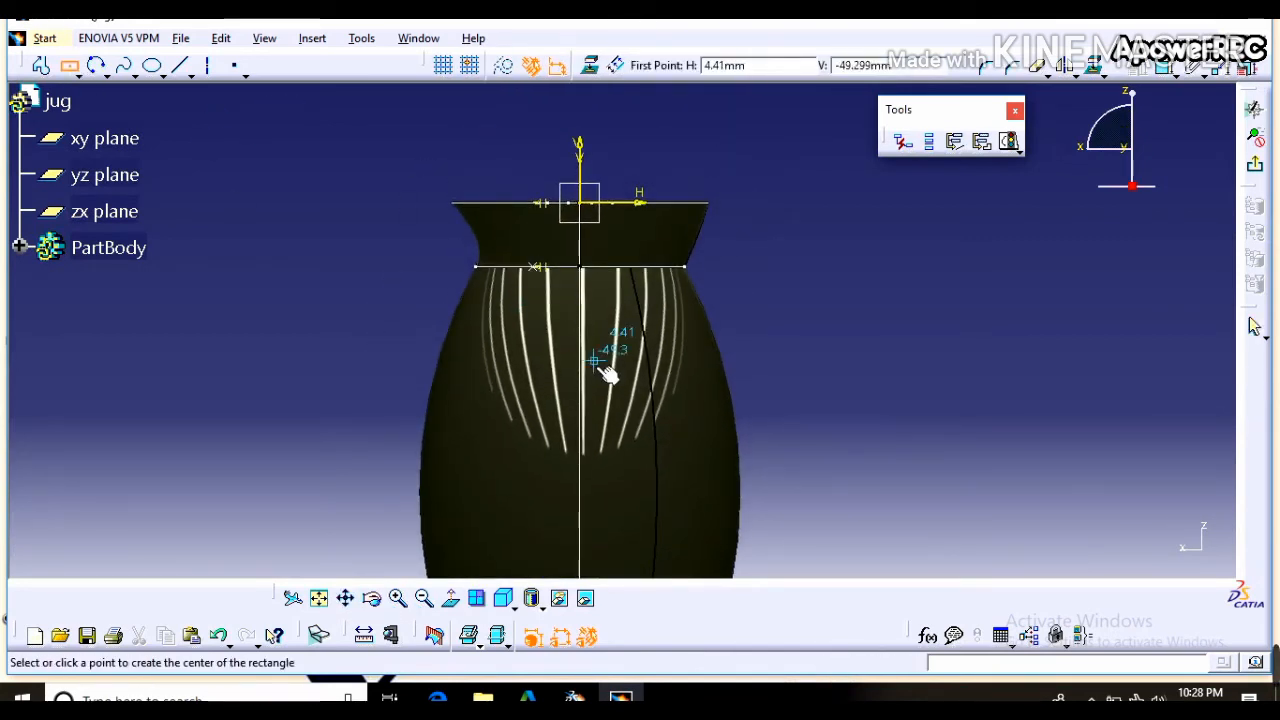
left_click(580, 347)
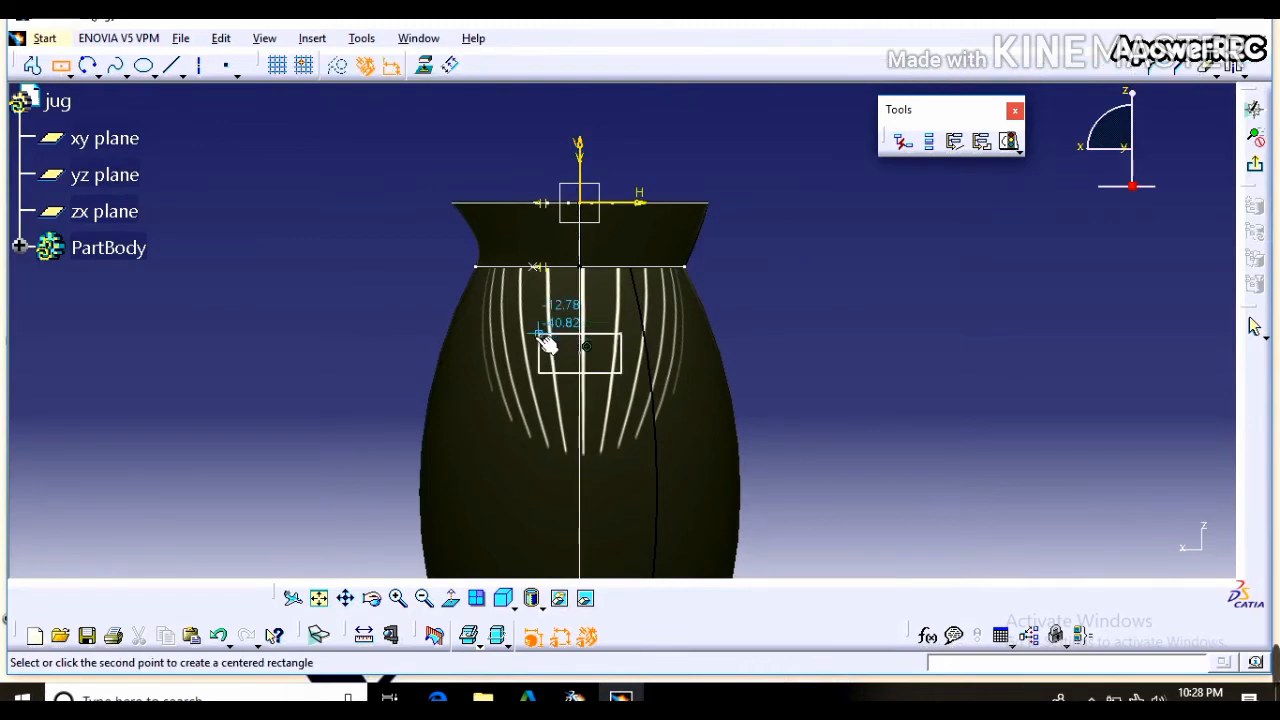
left_click(531, 337)
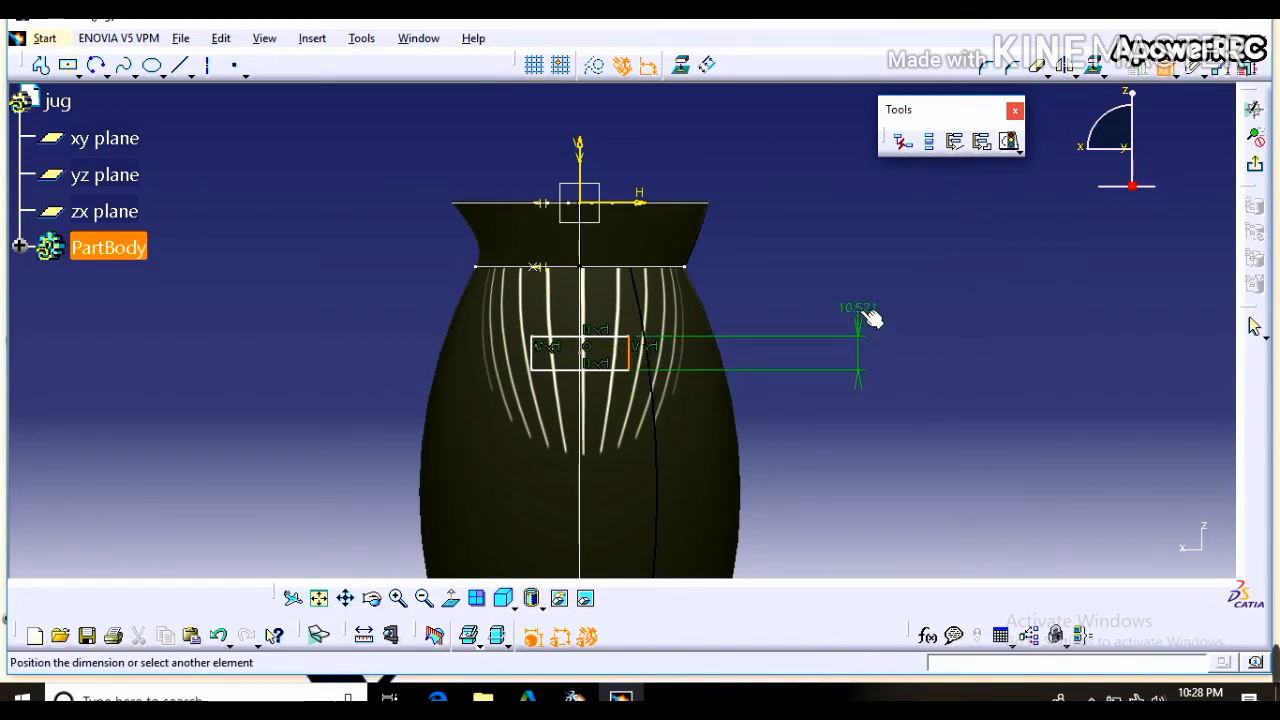
- Dimension the rectangle's height and set it to 10 mm
left_click(870, 316)
double_click(880, 321)
type("10mm")
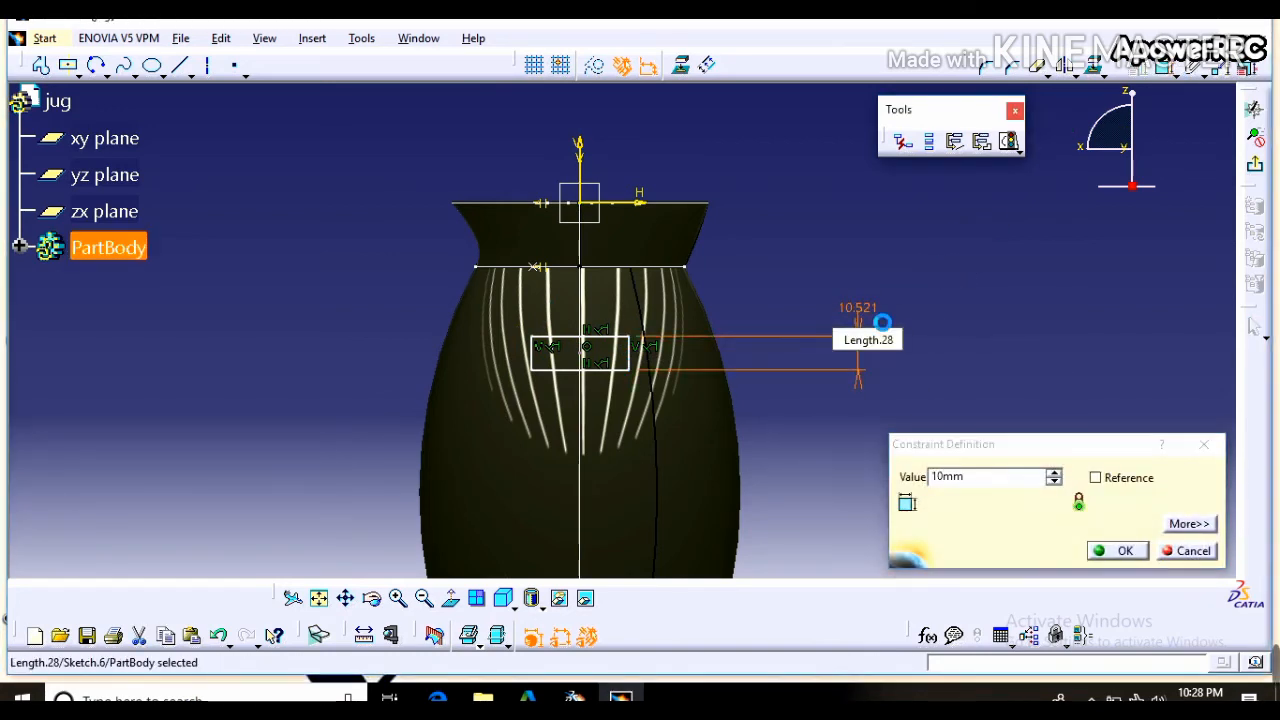
key("Return")
- Dimension the rectangle's width and set it to 17.5 mm
left_click(643, 345)
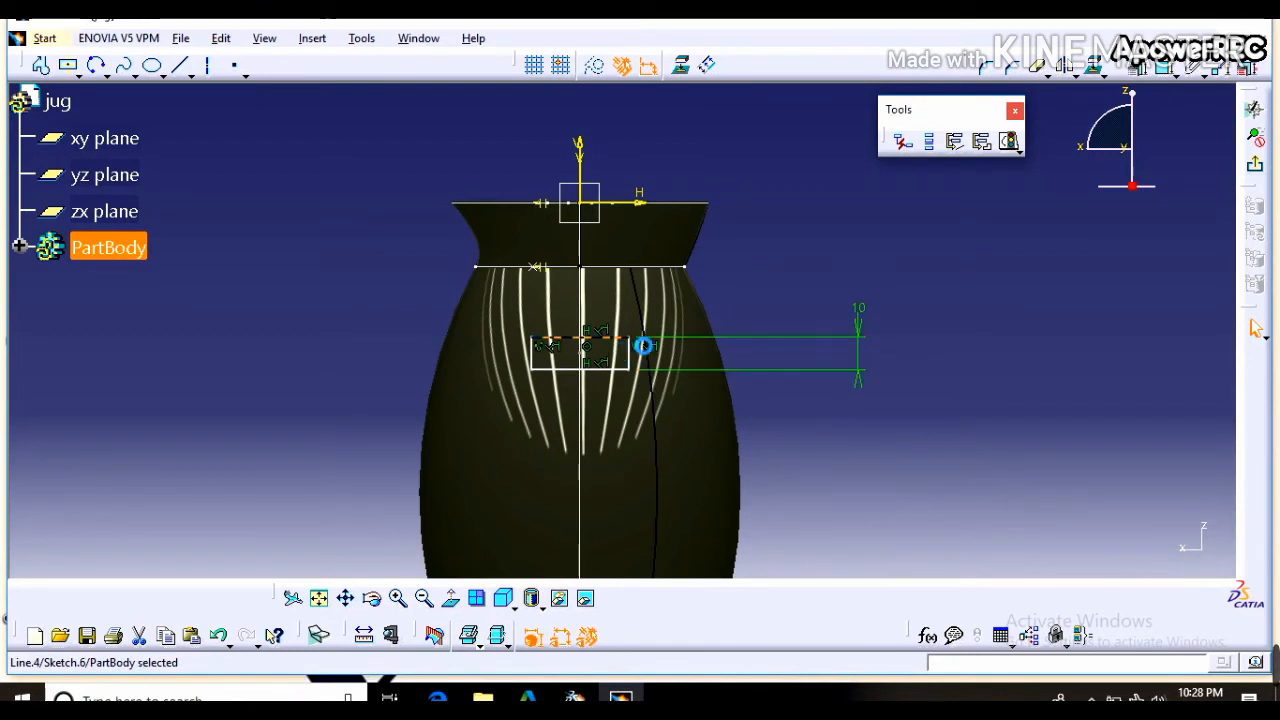
left_click(1165, 68)
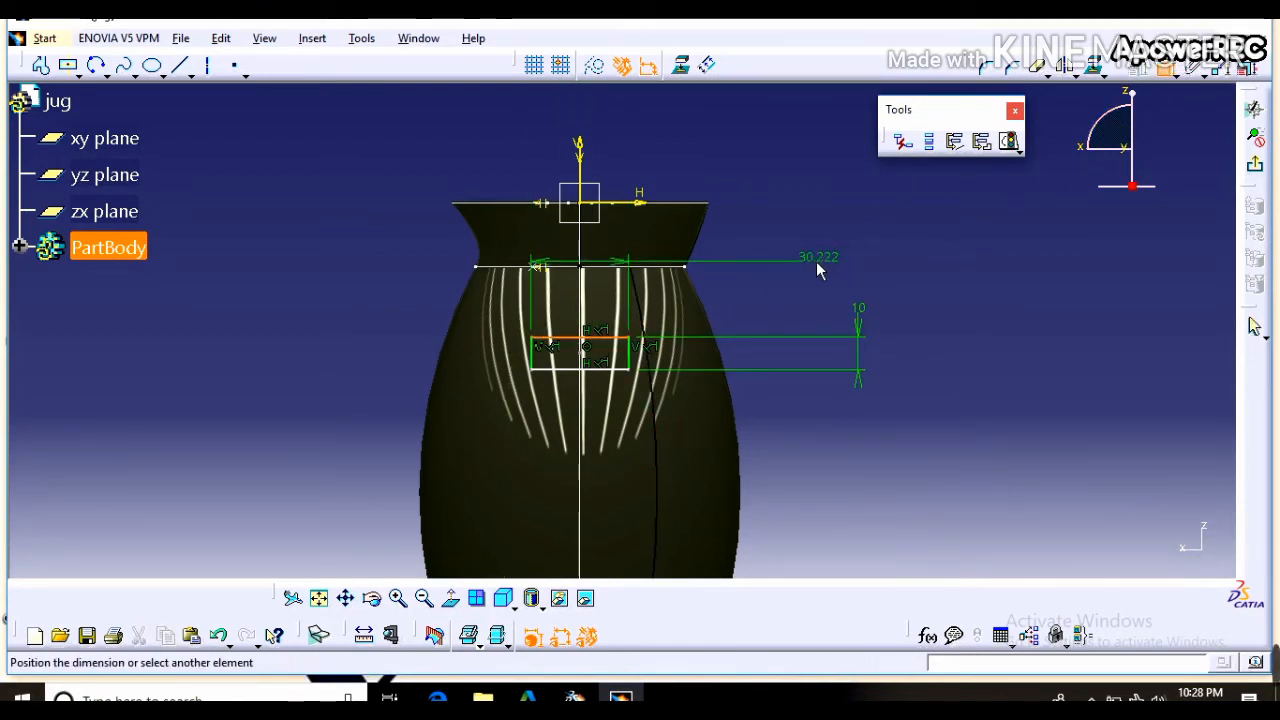
left_click(818, 268)
double_click(846, 271)
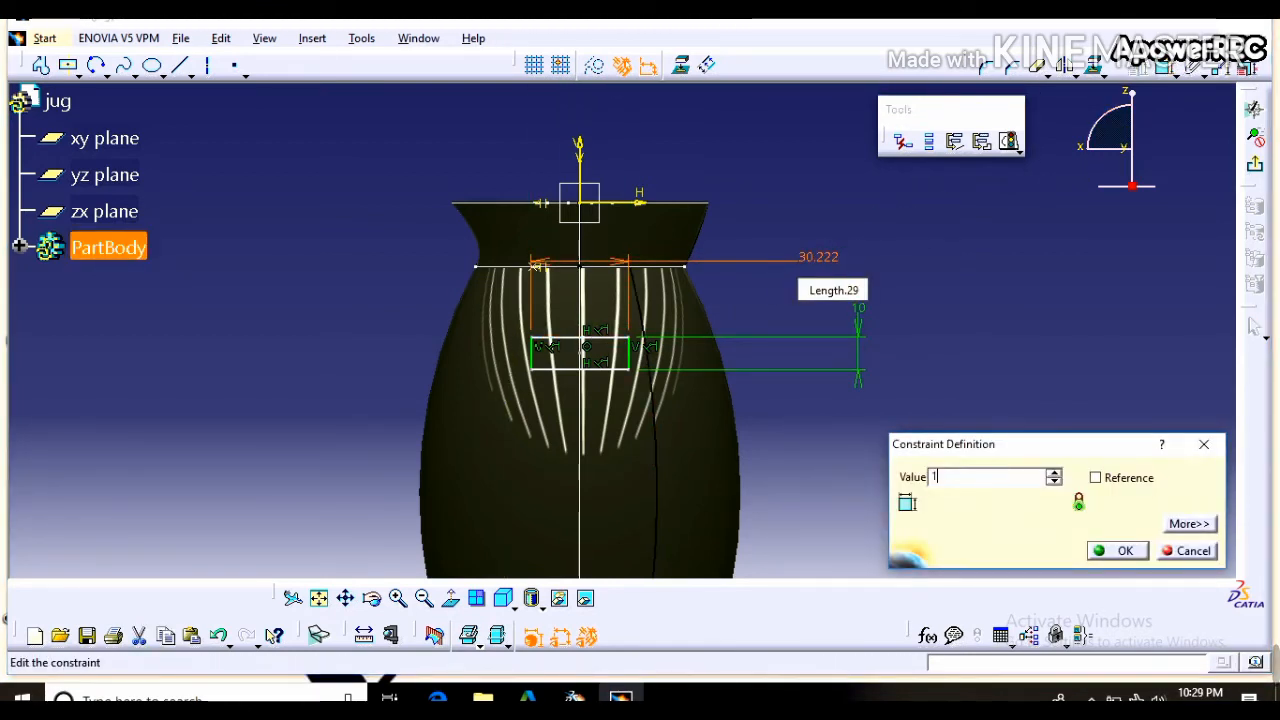
left_click(1117, 549)
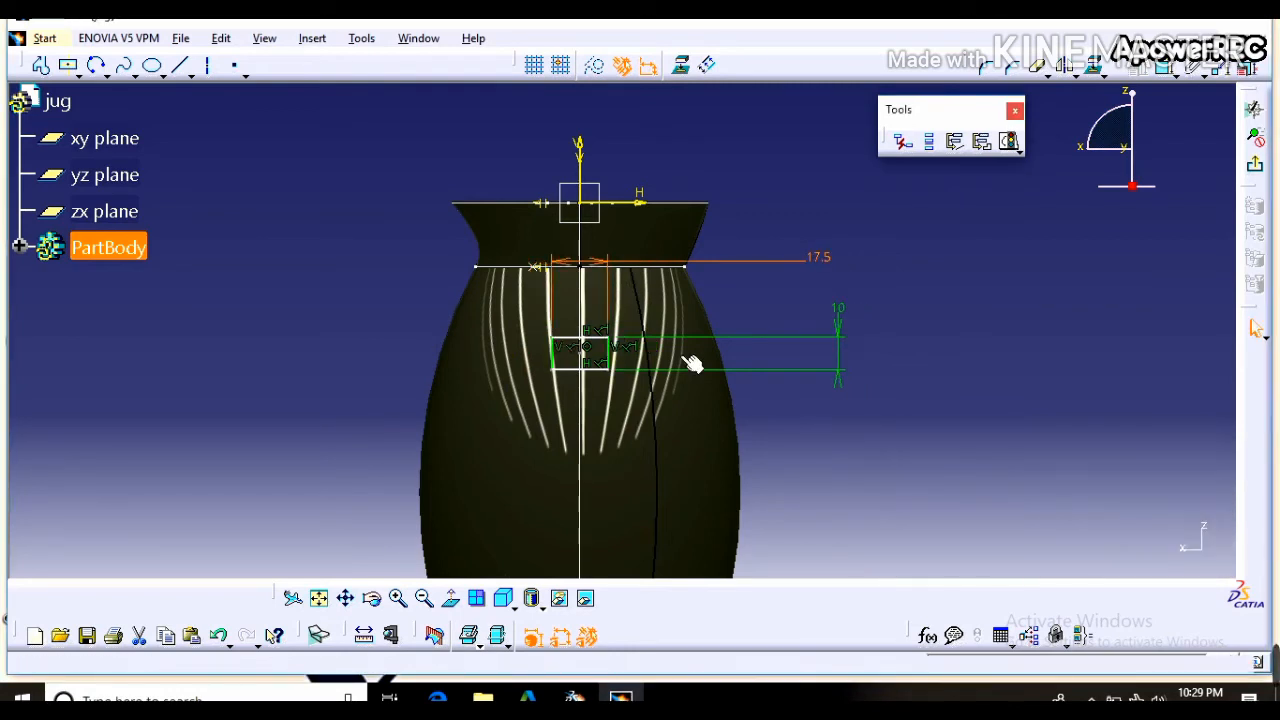
- Dimension the vertical distance from the horizontal axis to the rectangle's upper edge and set it to 42 mm
left_click(636, 204)
left_click(1180, 80)
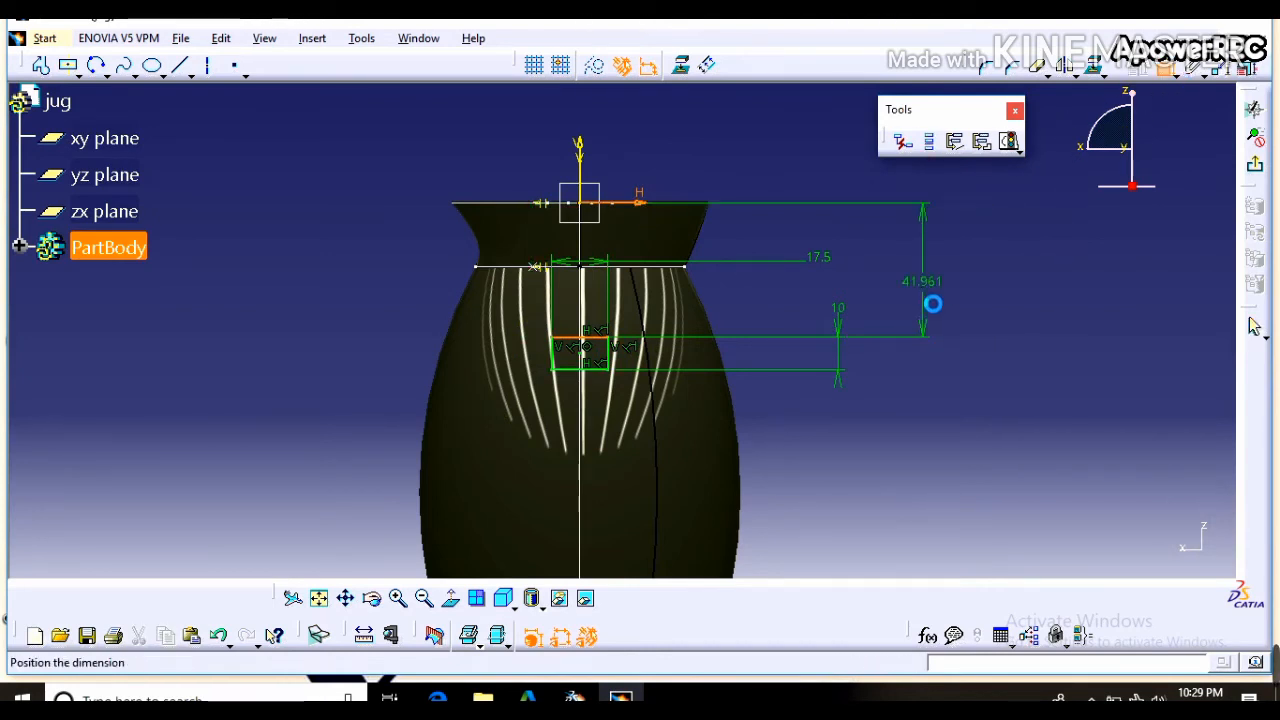
left_click(929, 294)
double_click(946, 289)
type("42mm")
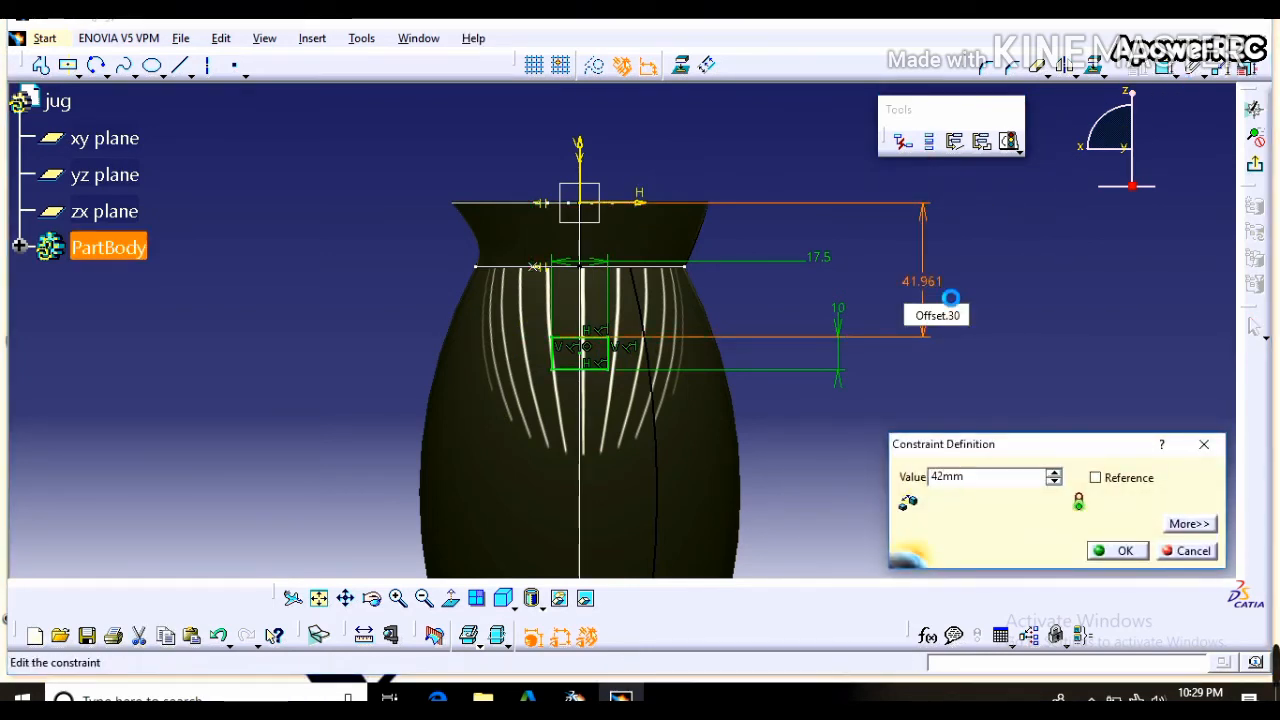
key("Return")
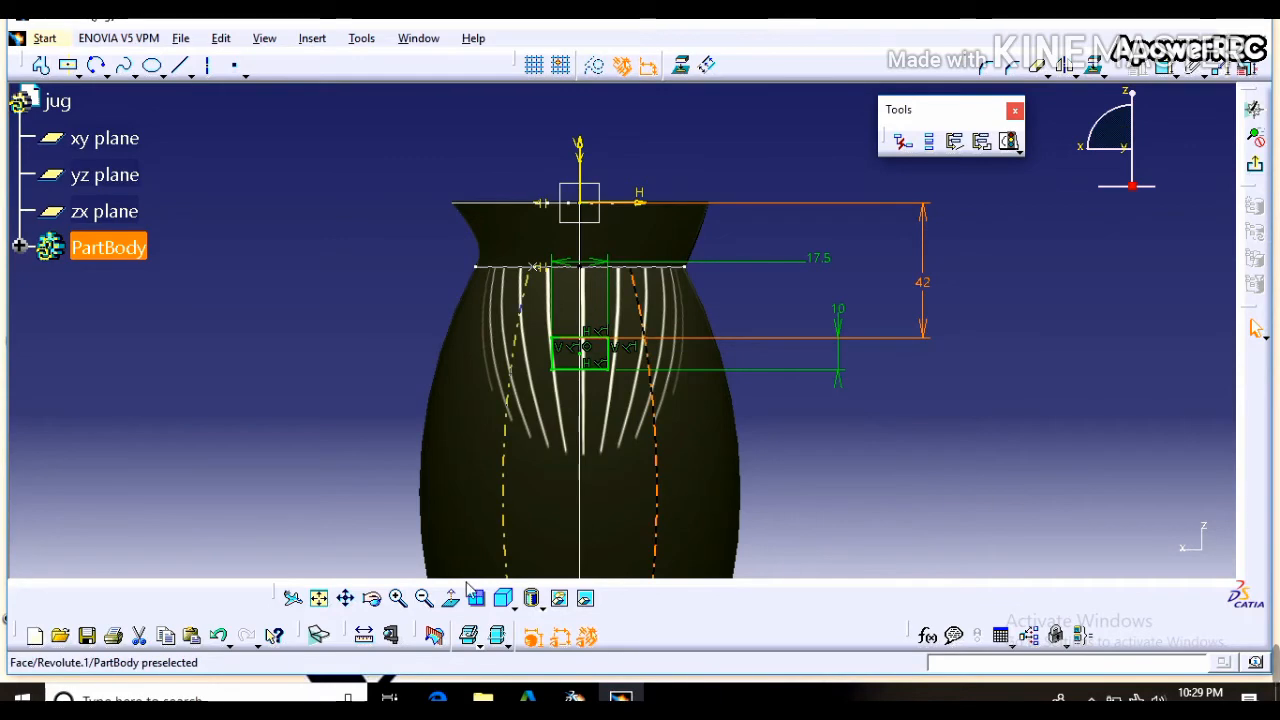
- Sketch a circle of about 7 mm radius centred on the midpoint of the rectangle's upper edge
left_click_drag(357, 481, 331, 437)
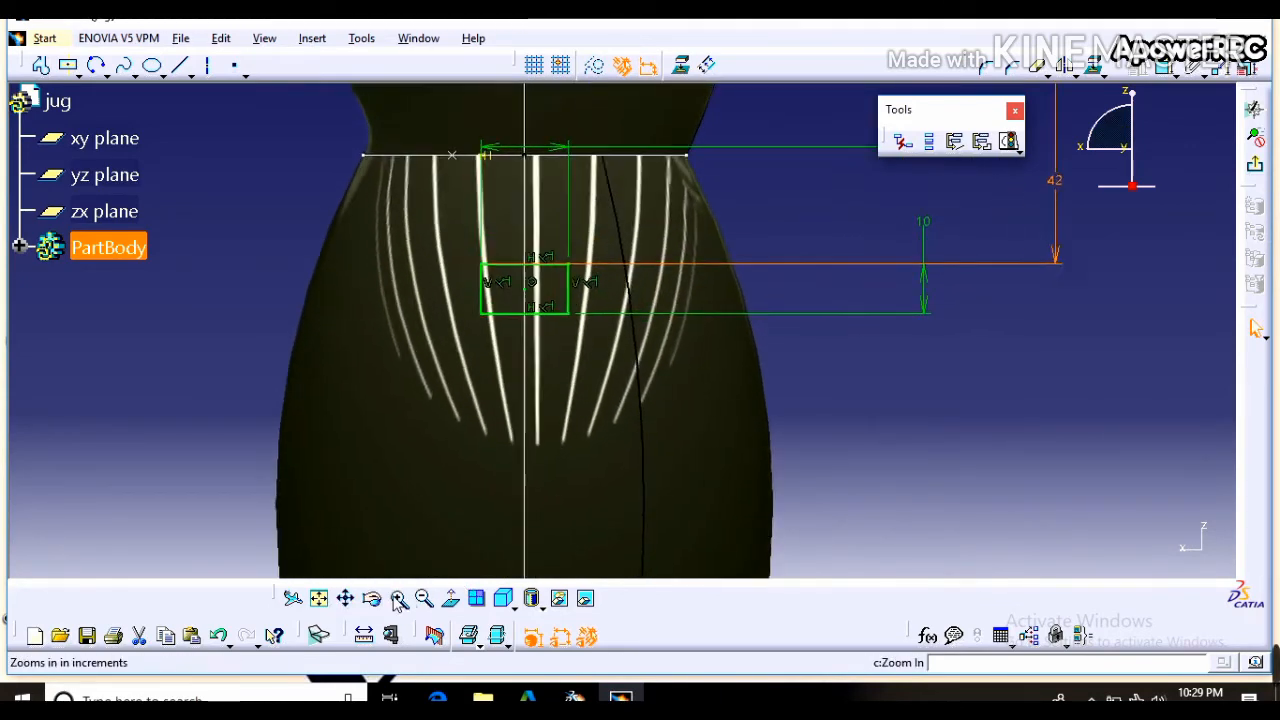
left_click(104, 76)
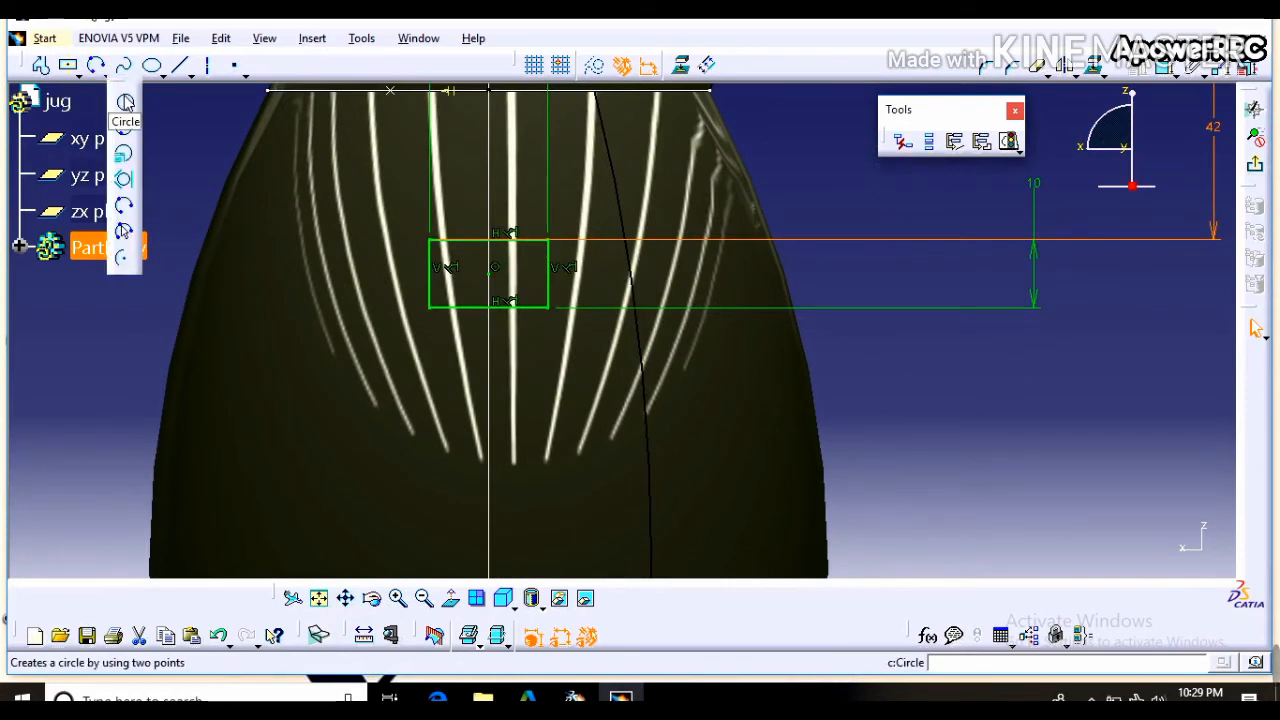
left_click(124, 120)
left_click(492, 240)
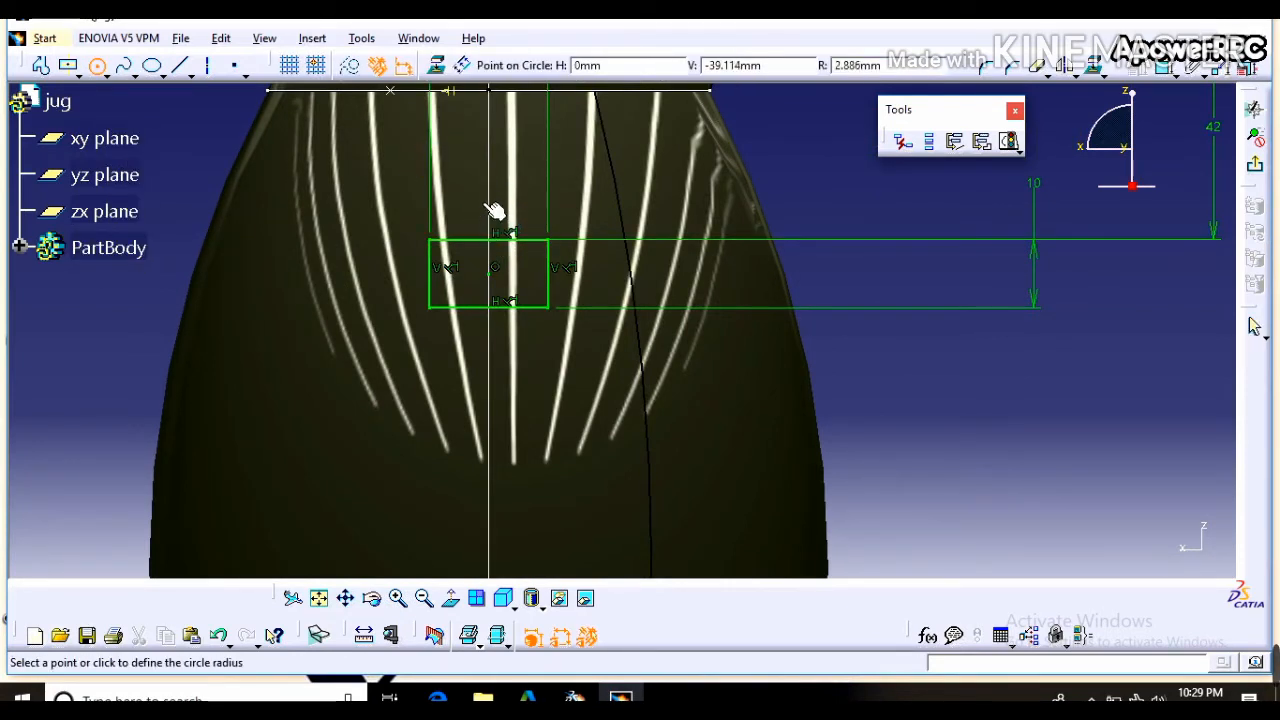
left_click(490, 190)
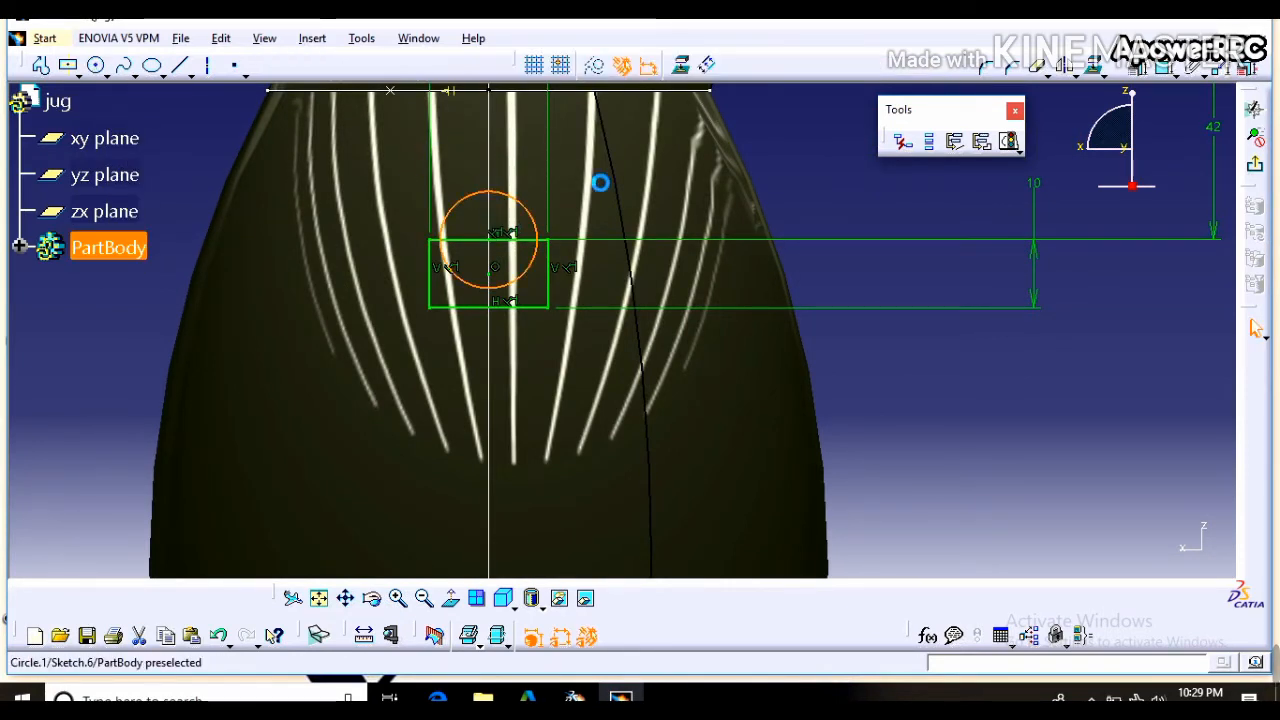
left_click(1164, 67)
left_click(730, 177)
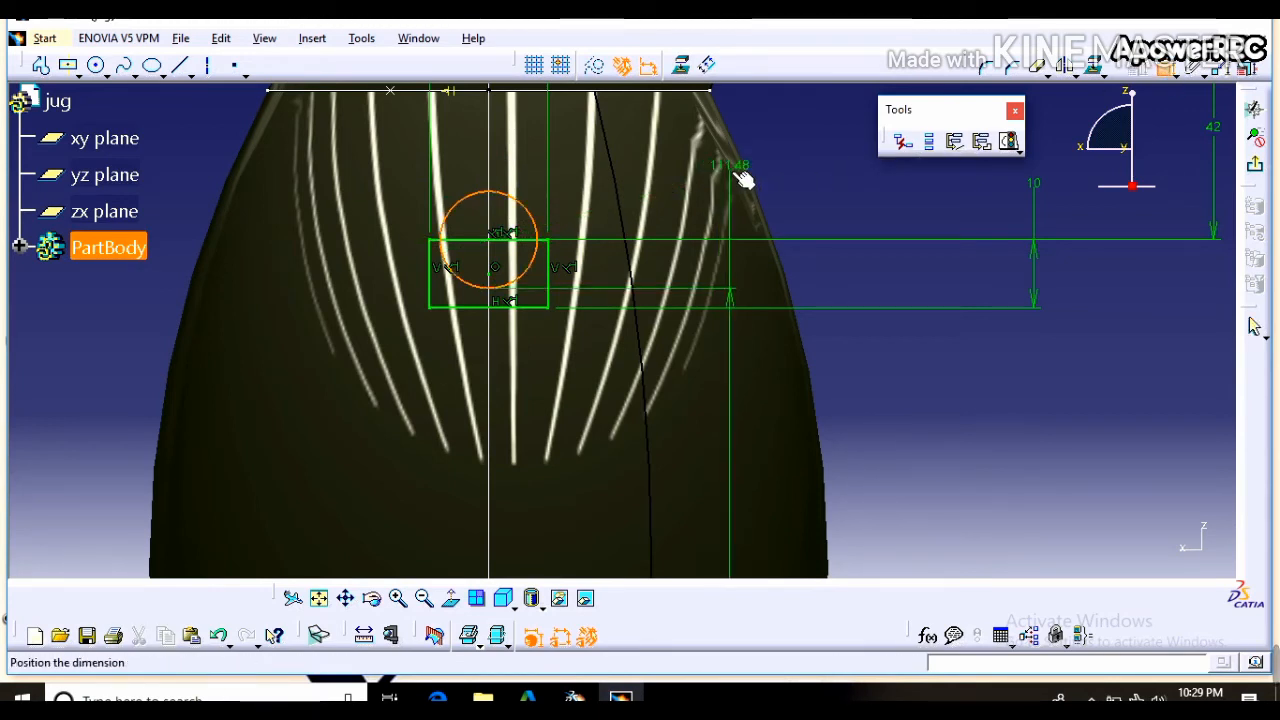
key("Escape")
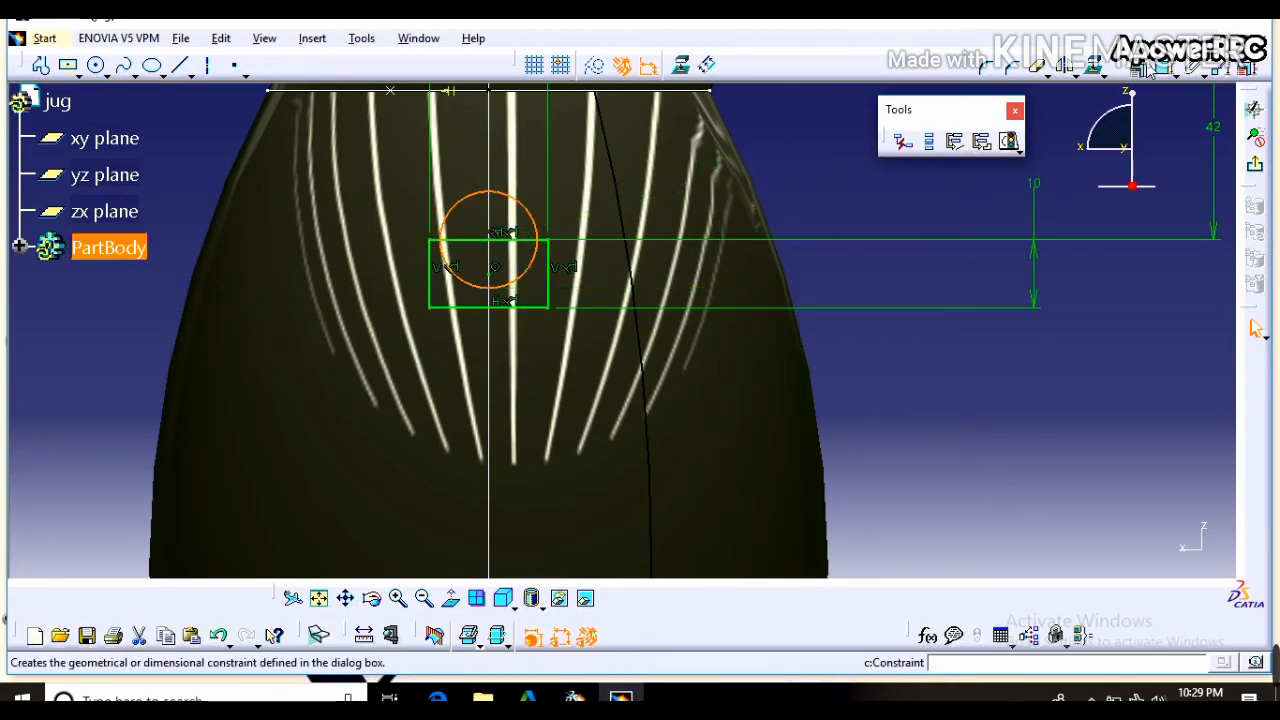
- Dimension the circle and switch the constraint from diameter to radius
left_click(1164, 67)
left_click(818, 146)
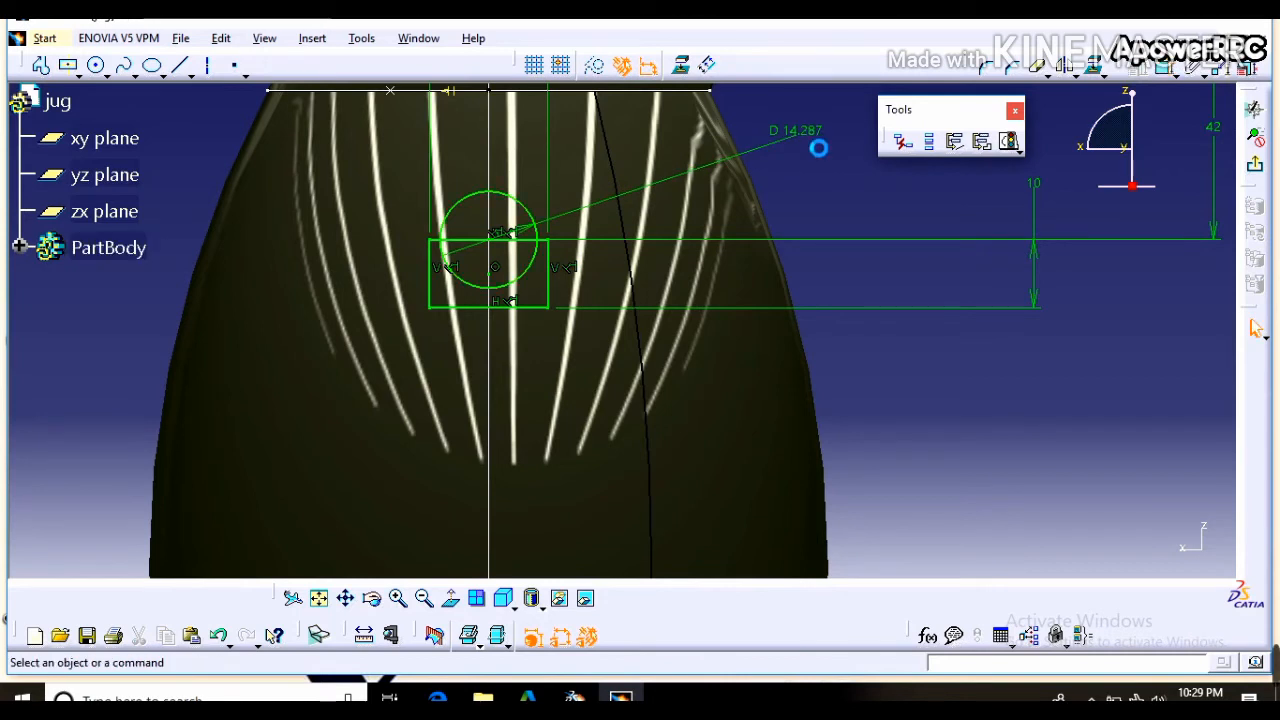
double_click(818, 148)
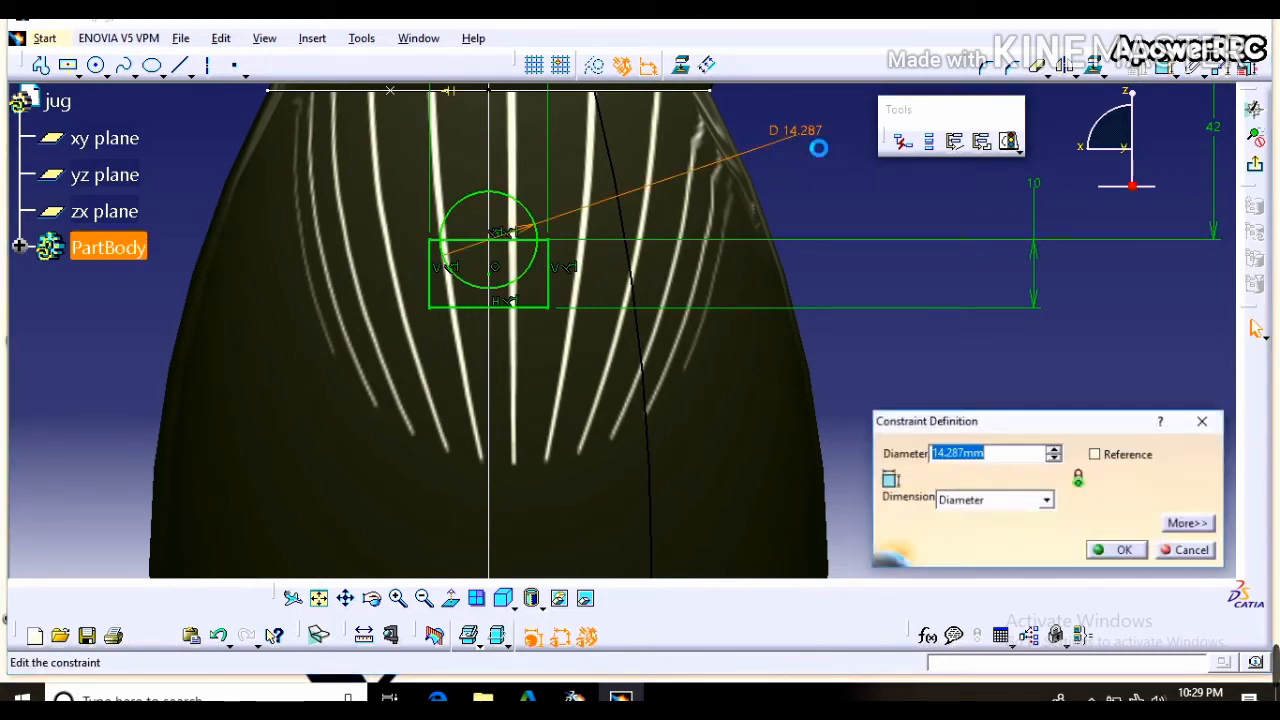
left_click(1046, 500)
left_click(991, 521)
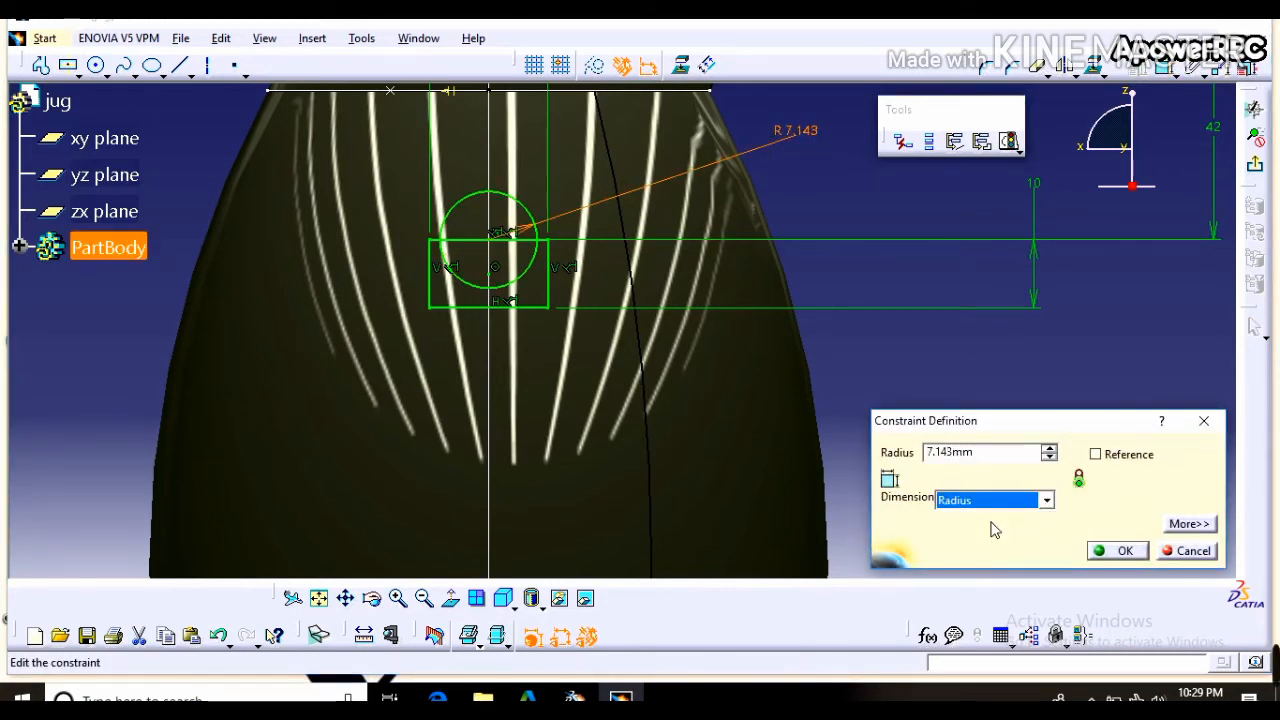
- Set the circle's radius to 6 mm
left_click(961, 460)
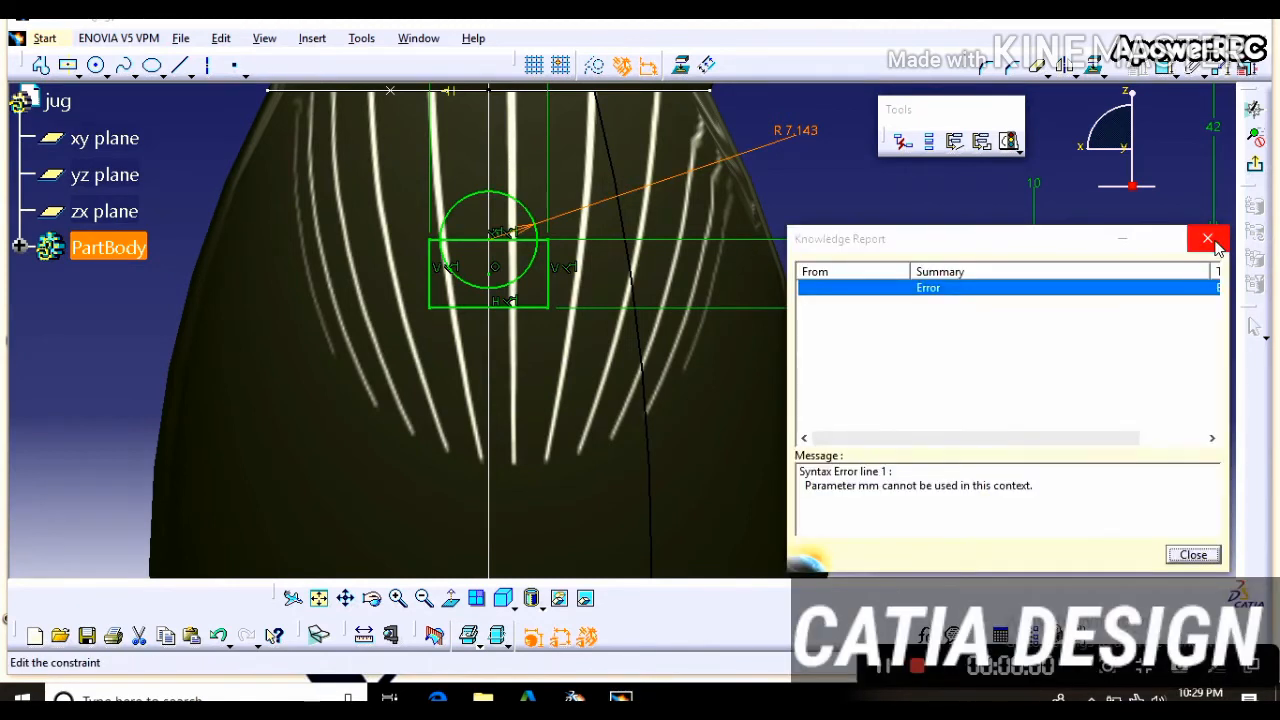
left_click(1217, 248)
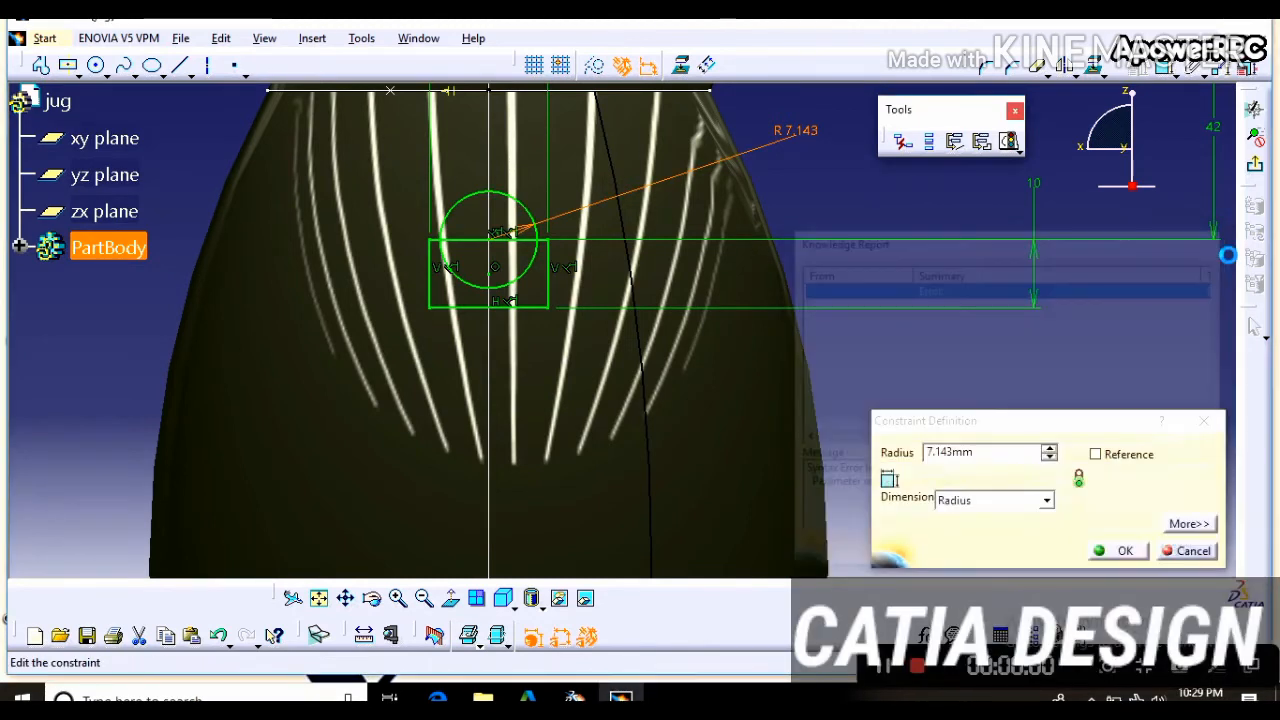
left_click(961, 455)
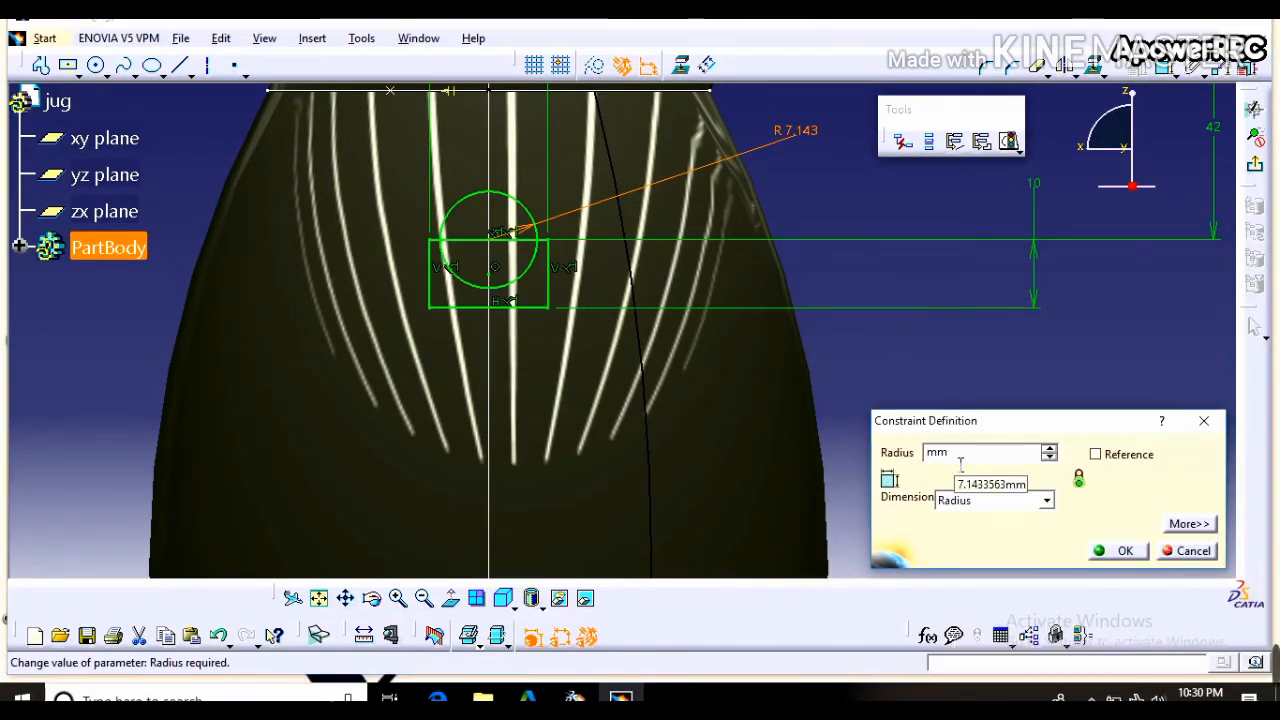
key("Return")
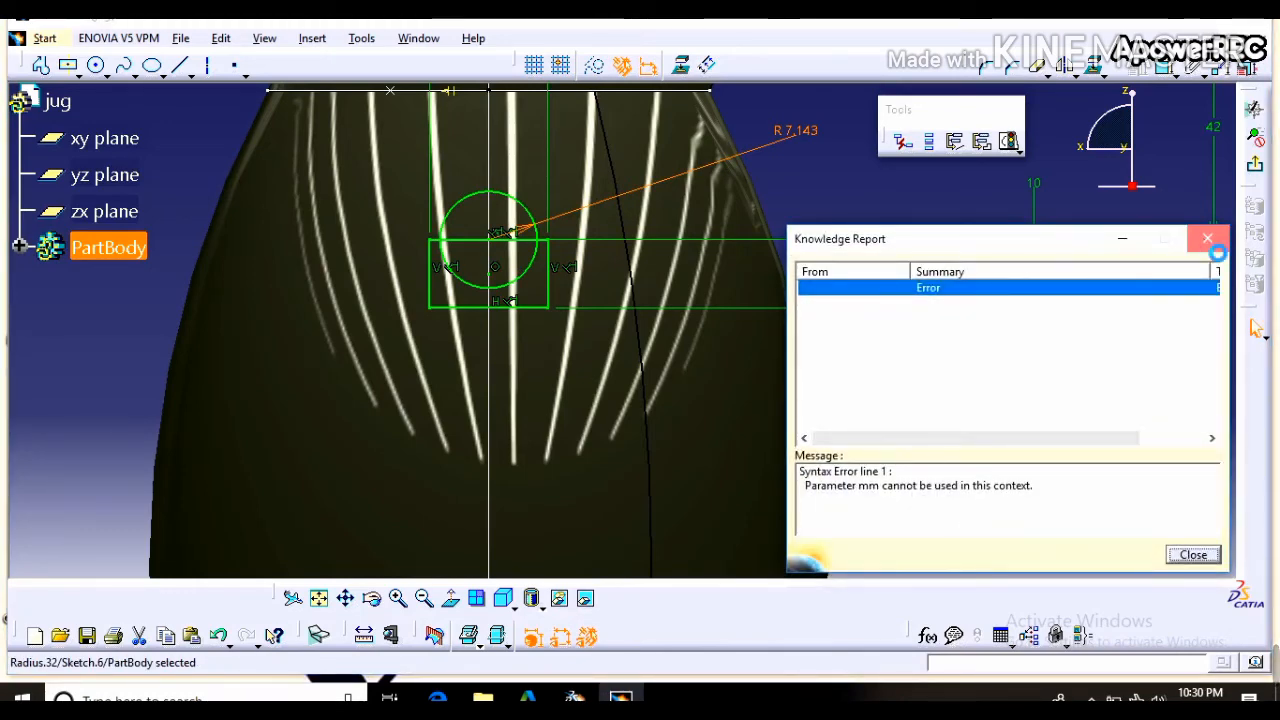
left_click(1207, 238)
double_click(821, 144)
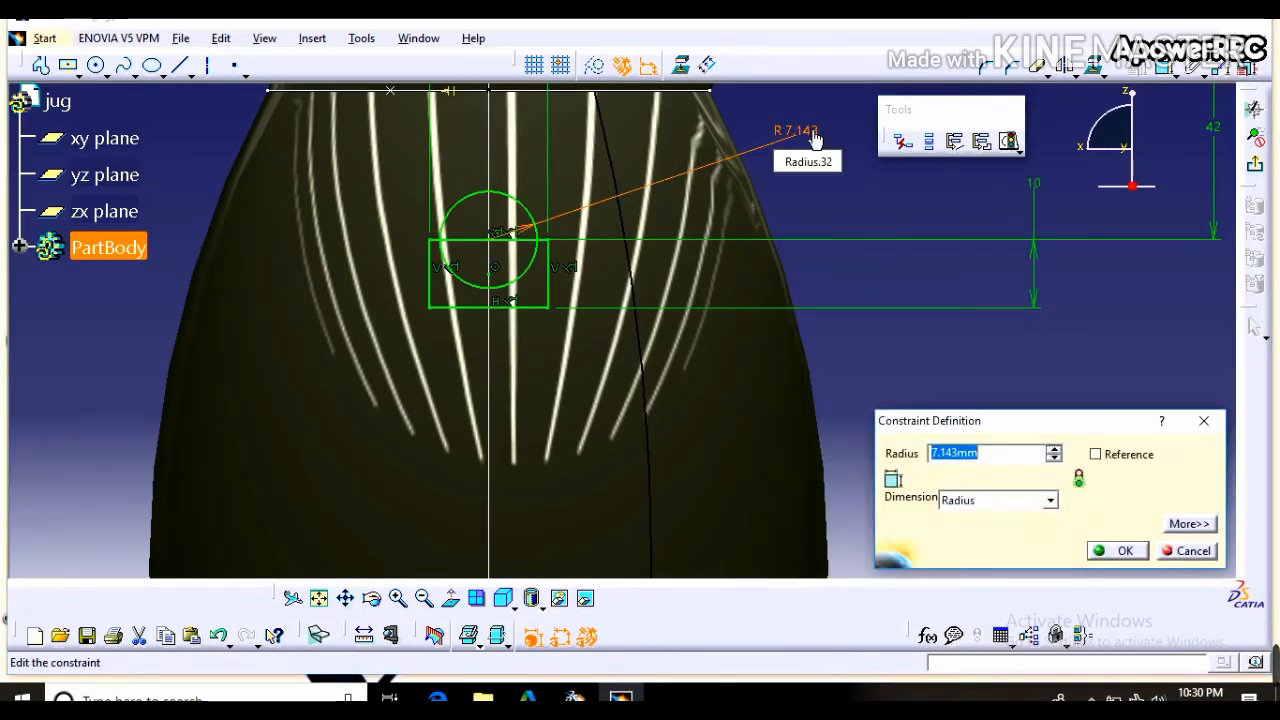
key("Return")
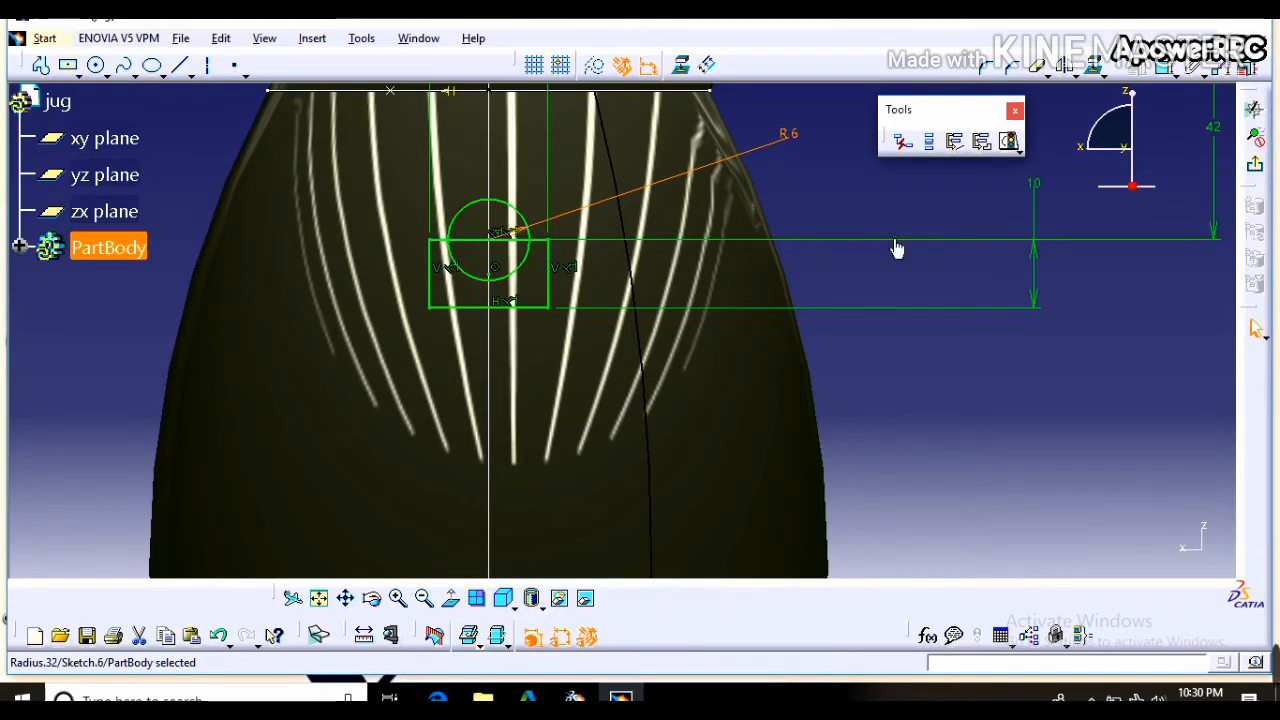
- Quick Trim the circle's upper half and the rectangle's upper edge inside it, accepting the change to the midpoint constraint
left_click(1037, 66)
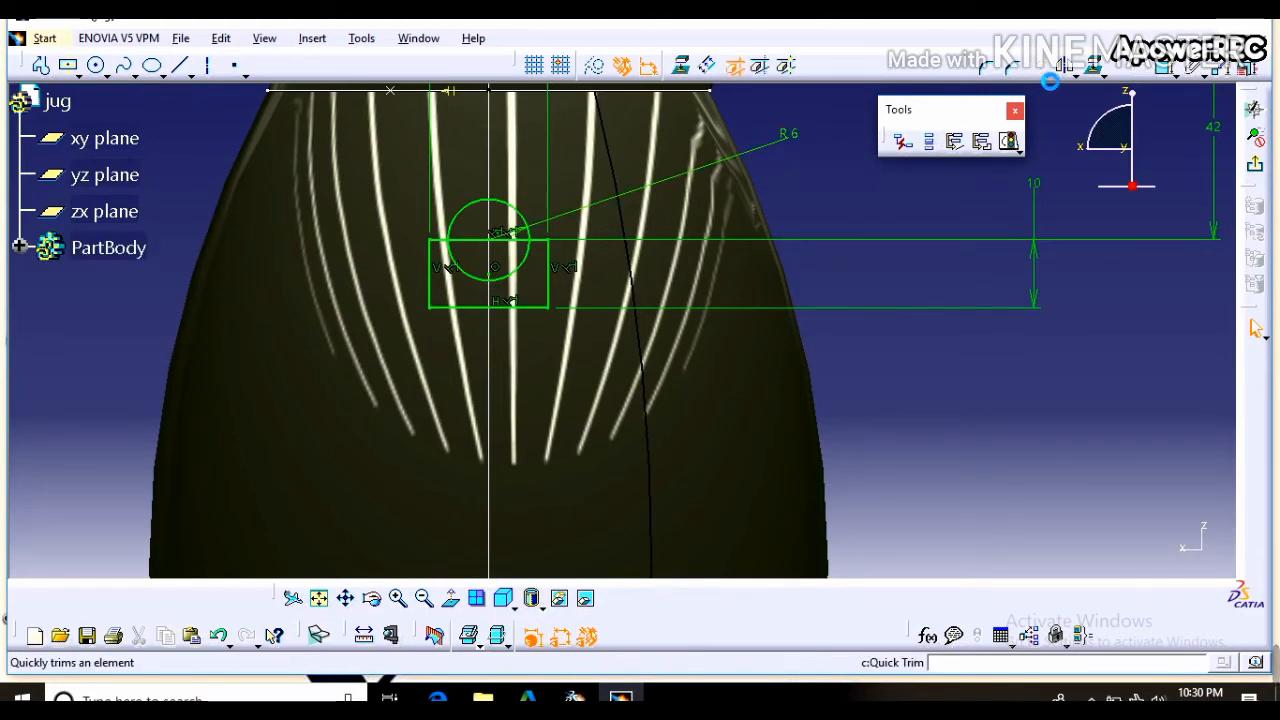
left_click(521, 211)
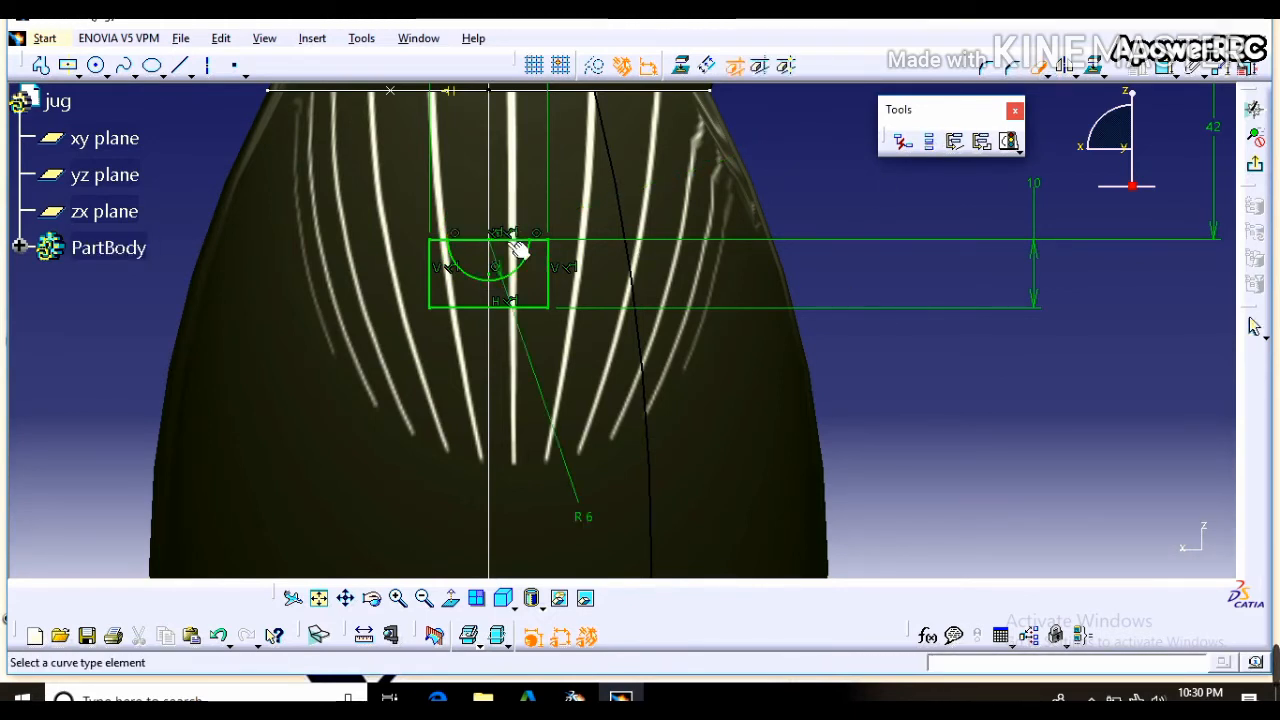
left_click(508, 241)
key("Return")
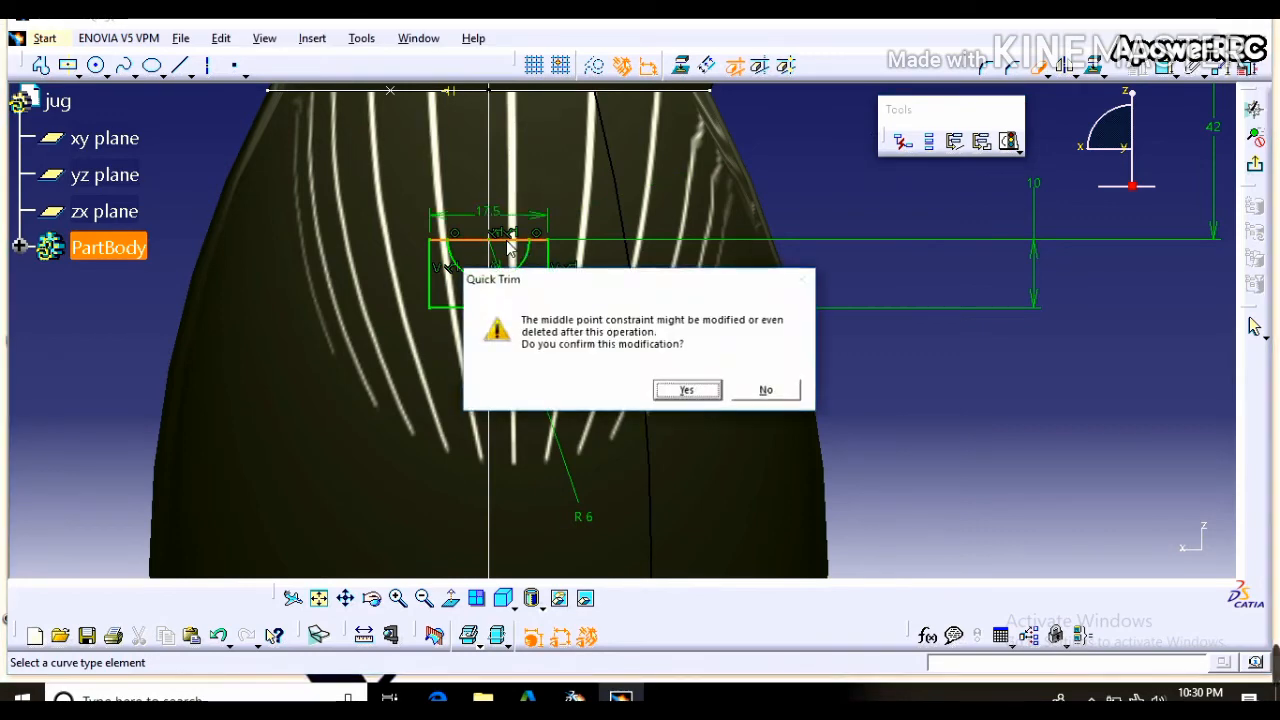
key("Return")
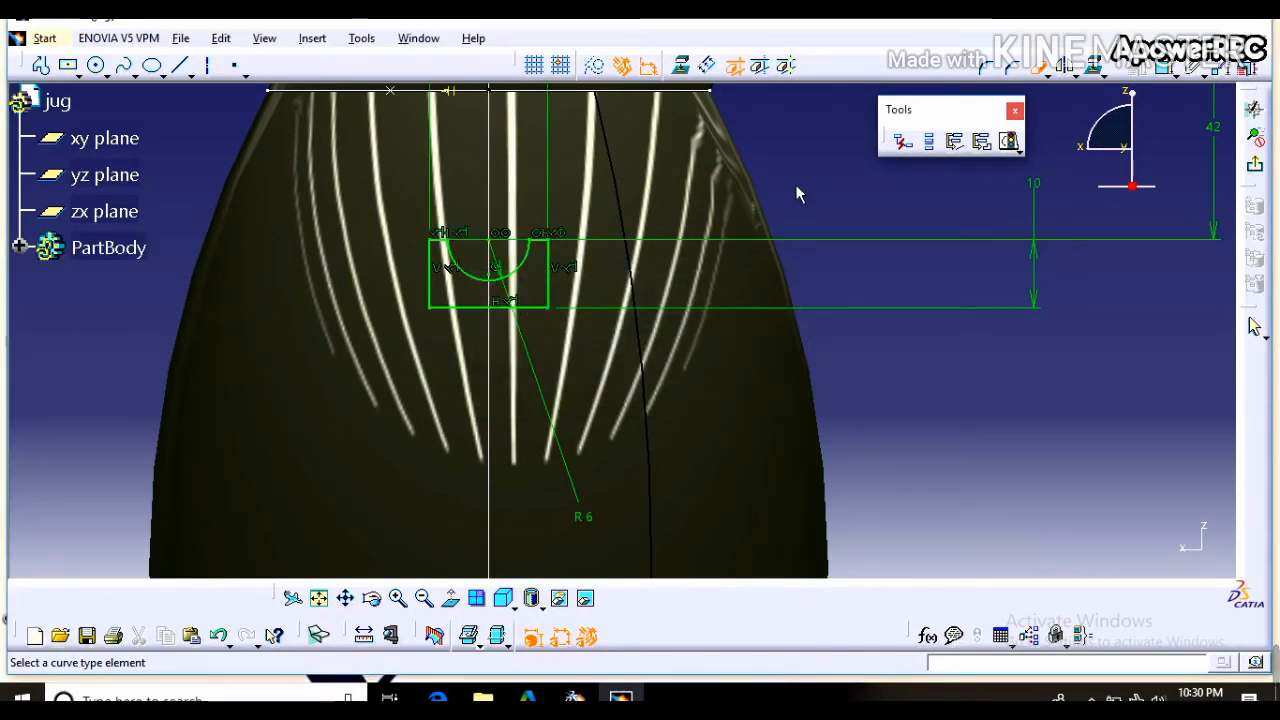
- Round the section's two upper outer corners with a 2 mm radius, converting the length constraint into a distance
left_click(399, 598)
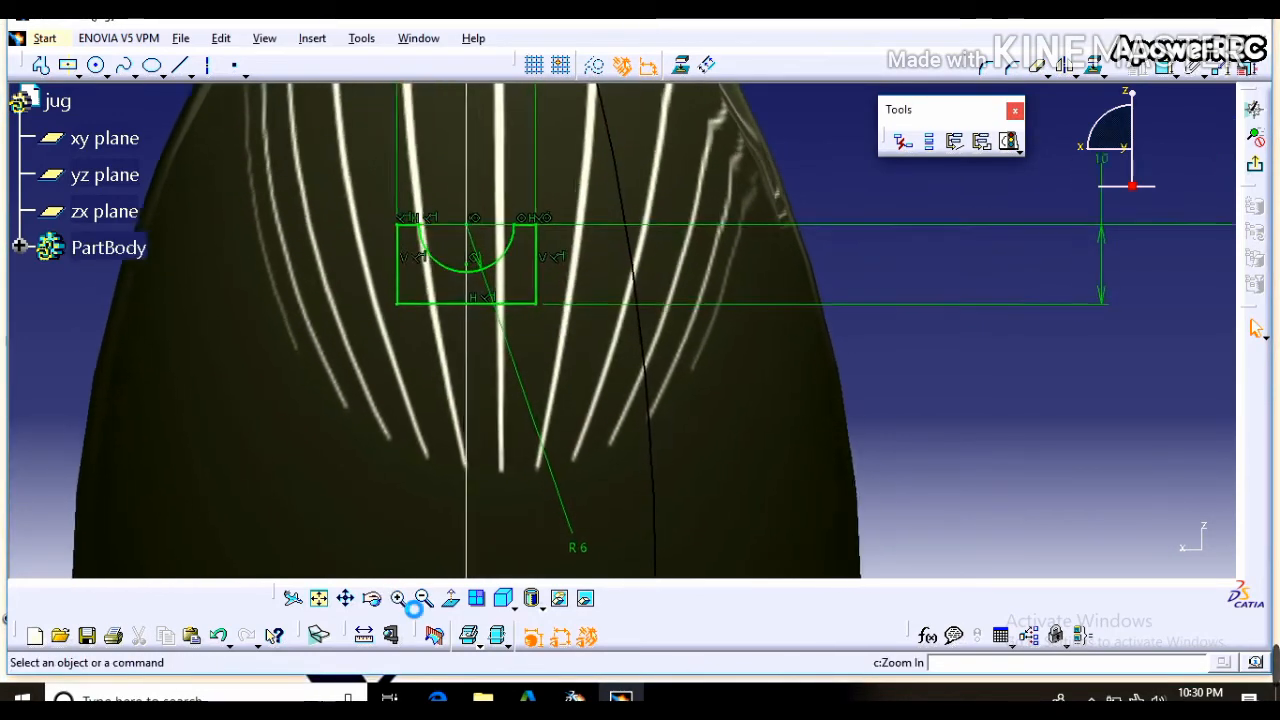
middle_click_drag(220, 203, 320, 249)
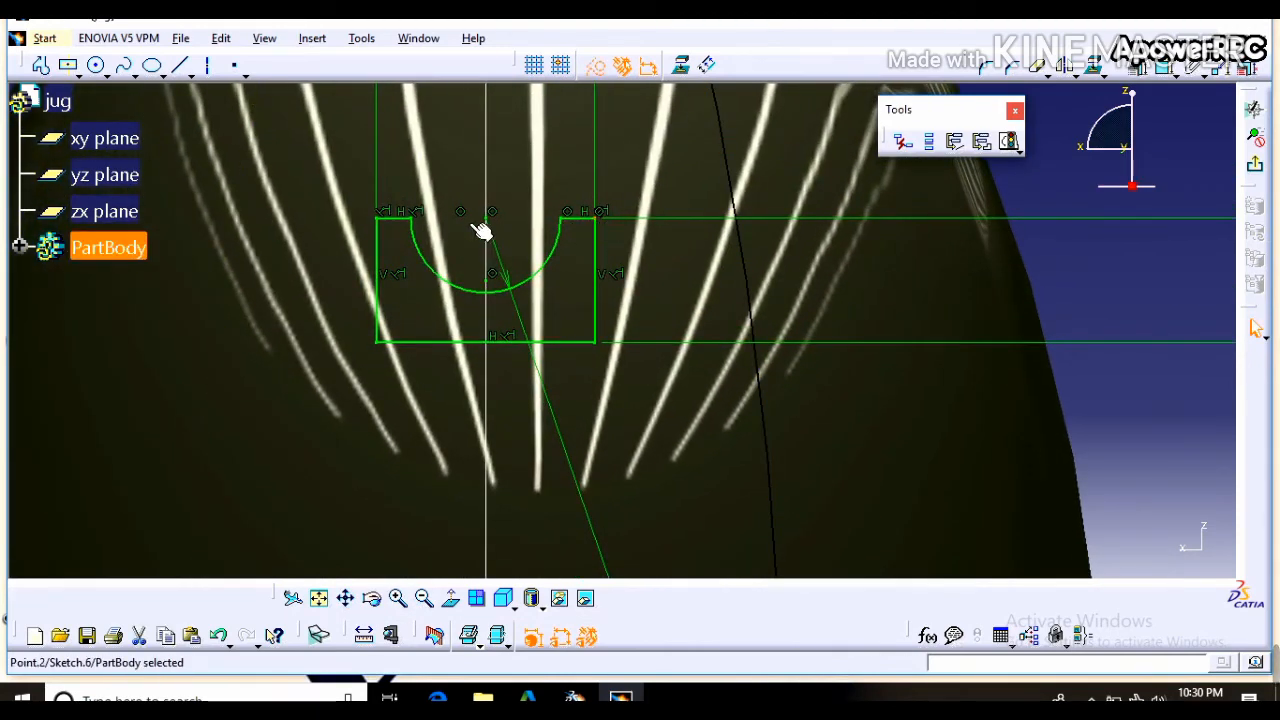
left_click(983, 70)
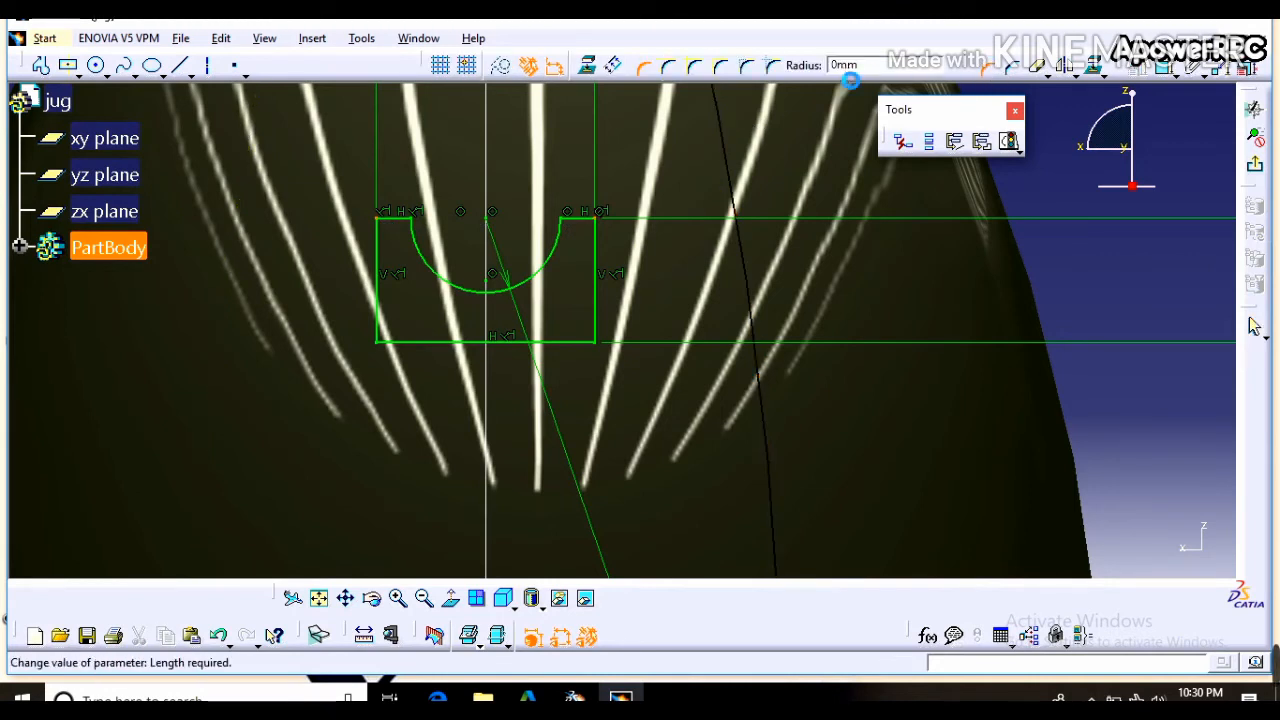
key("Return")
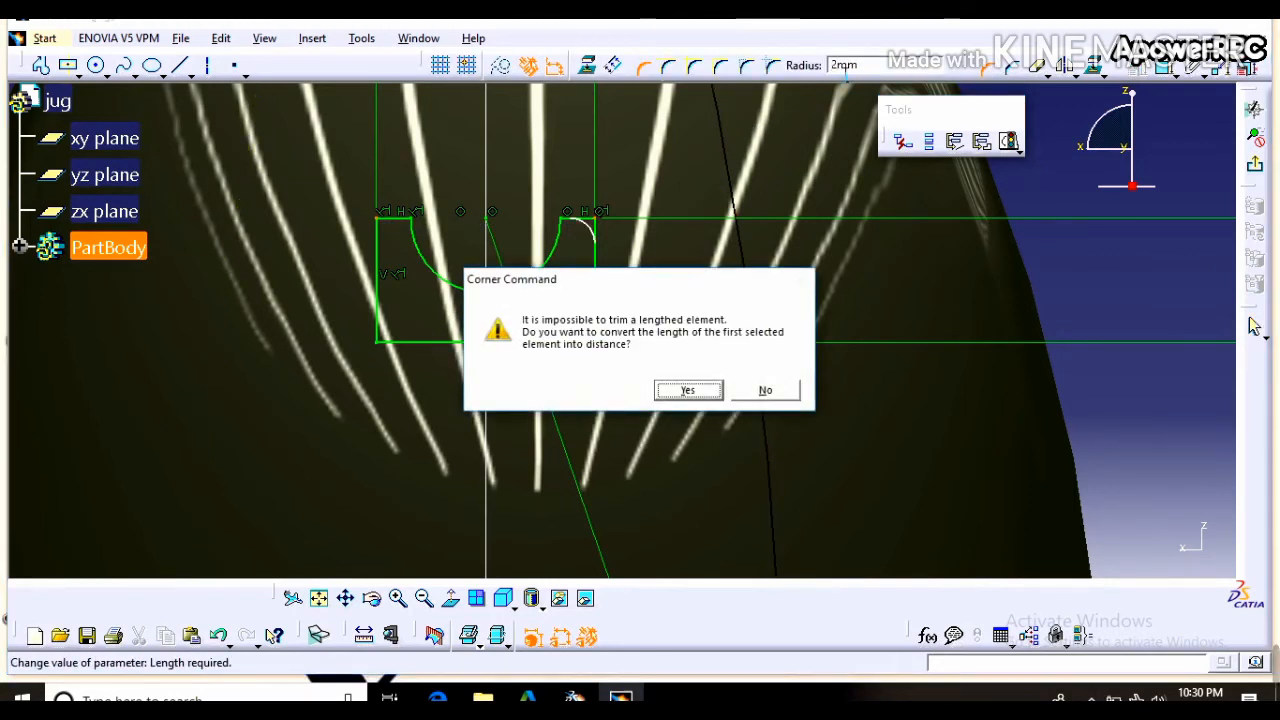
key("Return")
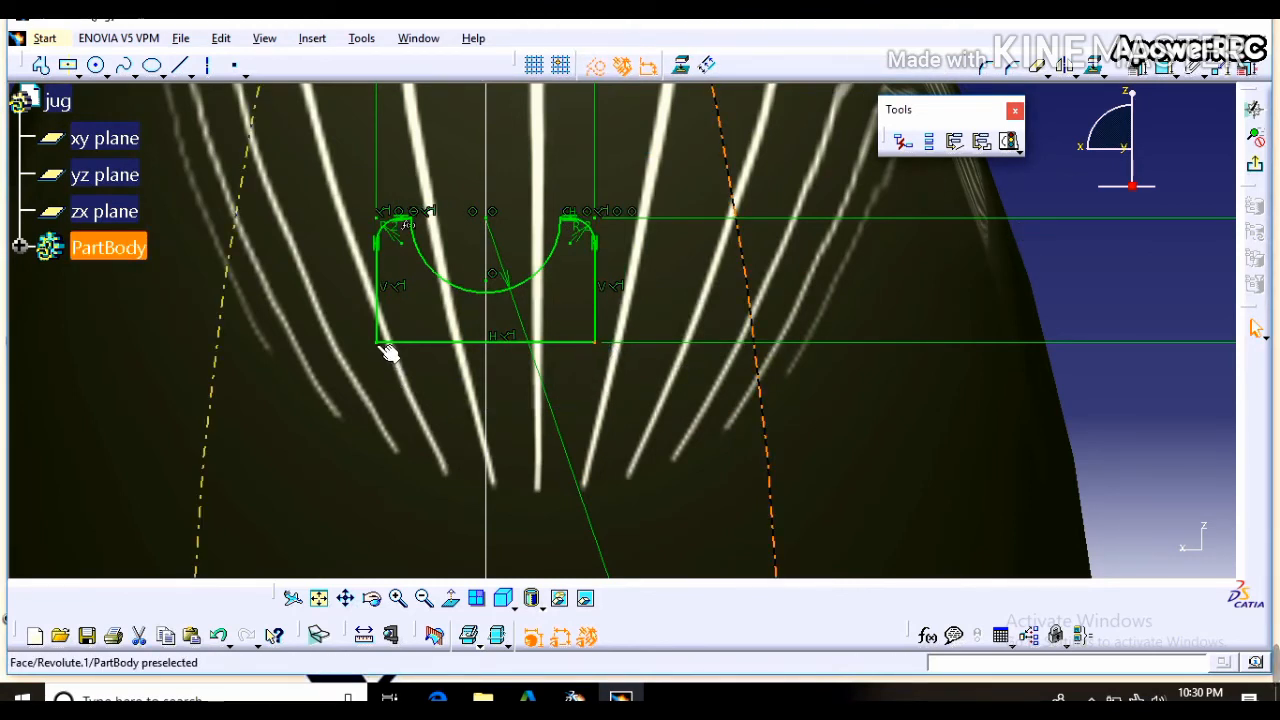
- Round the section's two lower corners and exit the sketch
left_click(988, 67)
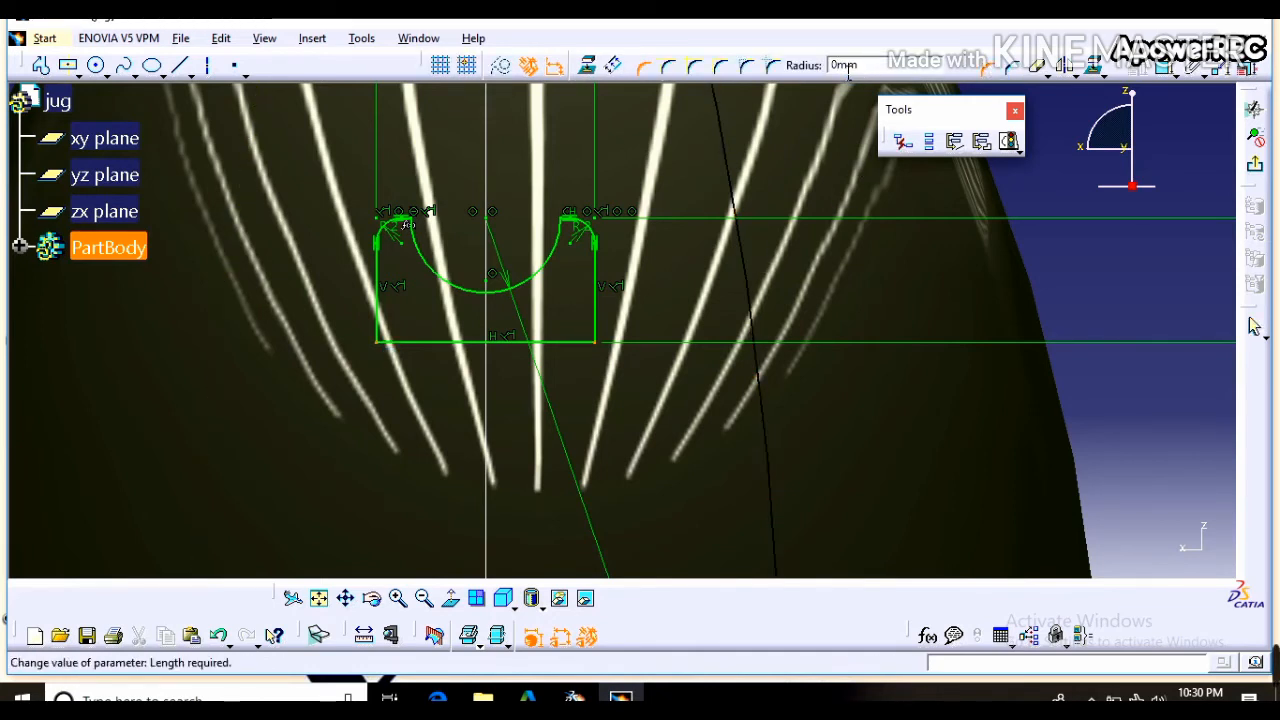
key("Return")
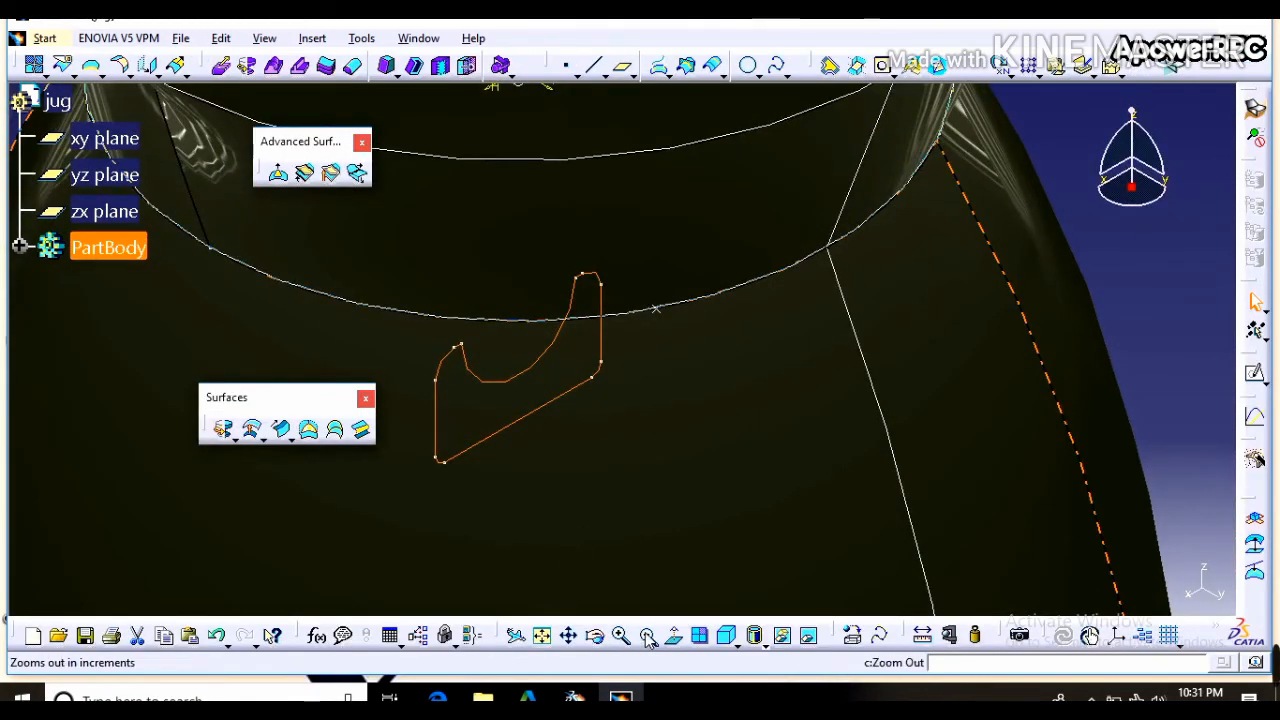
- Start a new sketch on the yz plane
left_click(648, 637)
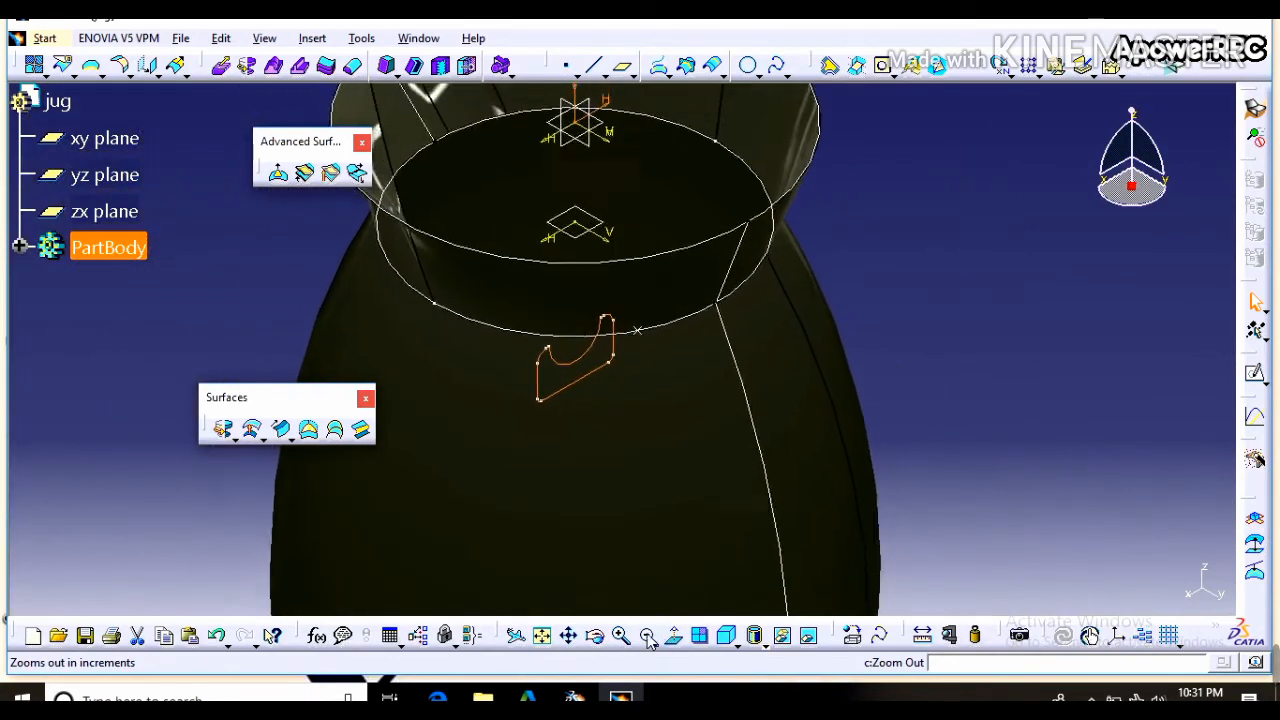
left_click(586, 150)
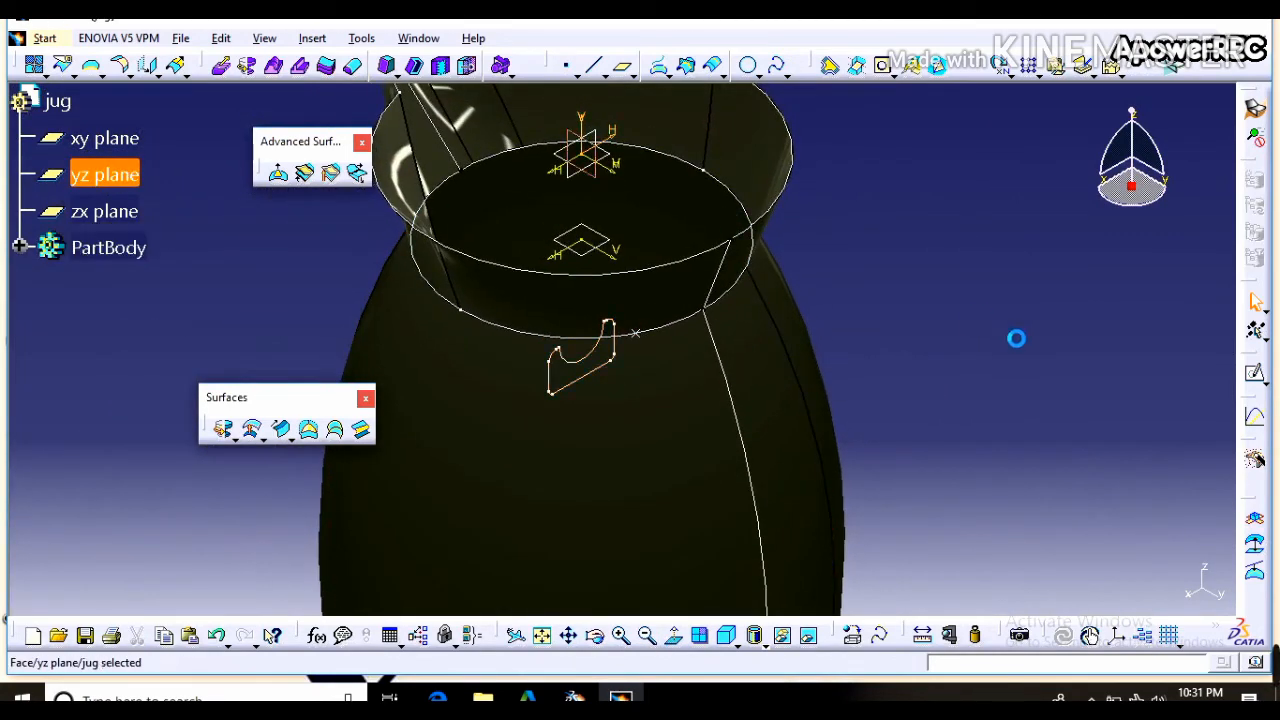
left_click(1257, 376)
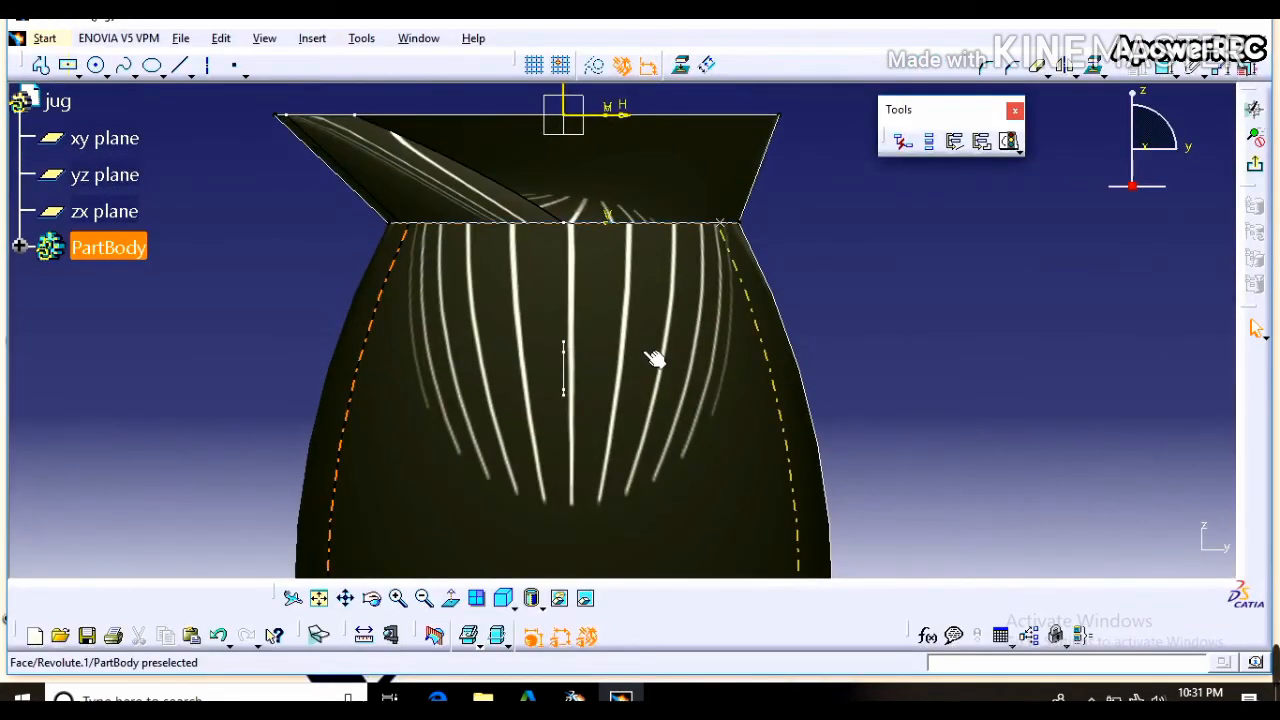
left_click(423, 598)
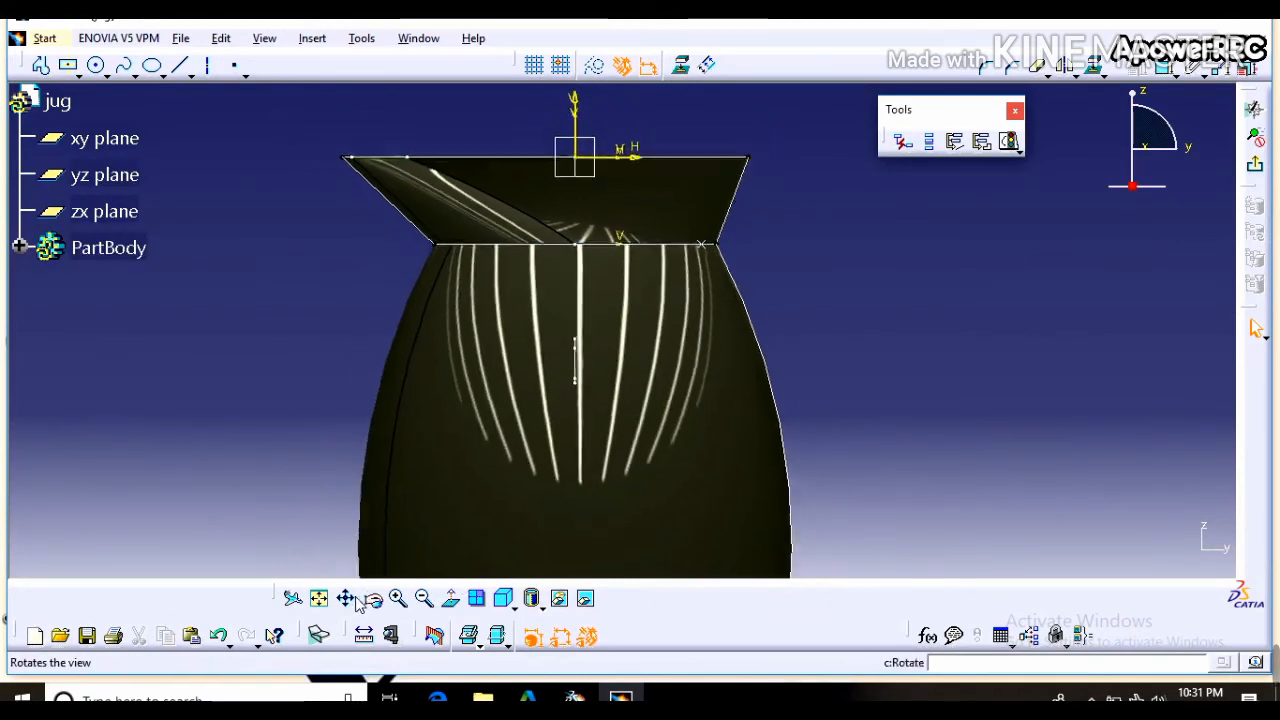
left_click(345, 598)
left_click_drag(359, 503, 294, 294)
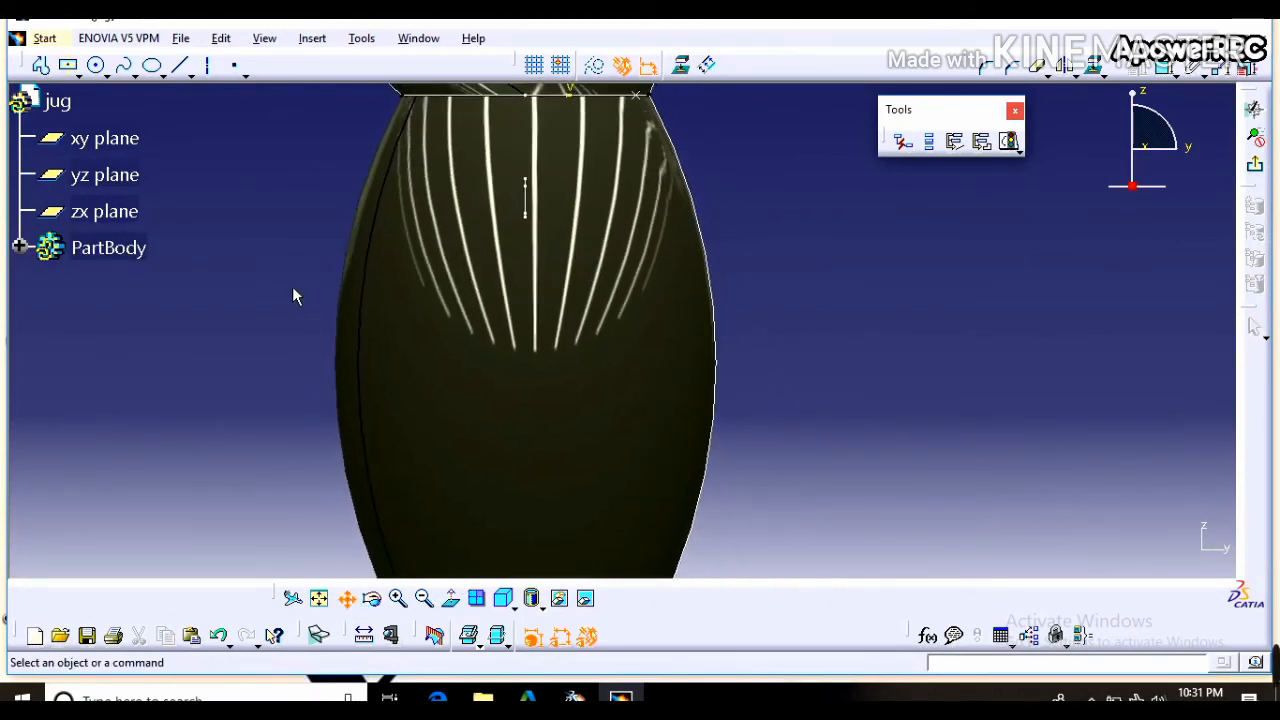
left_click(423, 598)
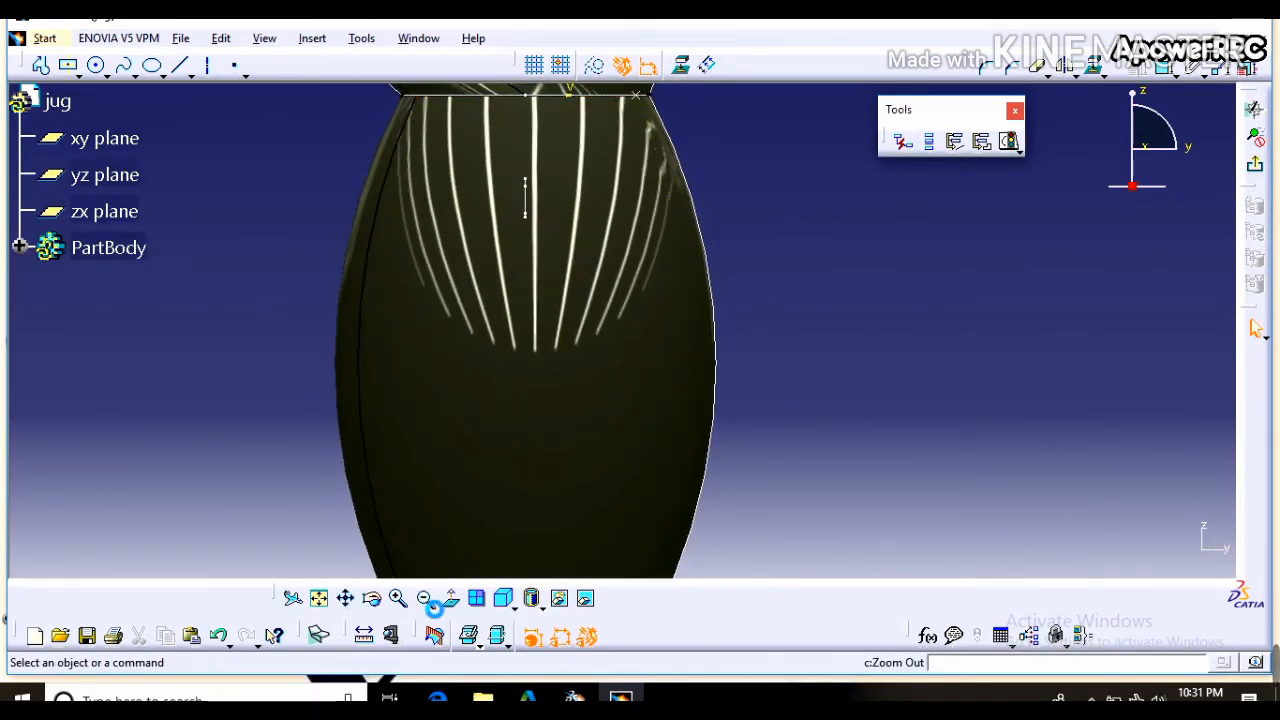
- Project the rounded handle section's edges onto the yz sketch plane as reference geometry
left_click(684, 66)
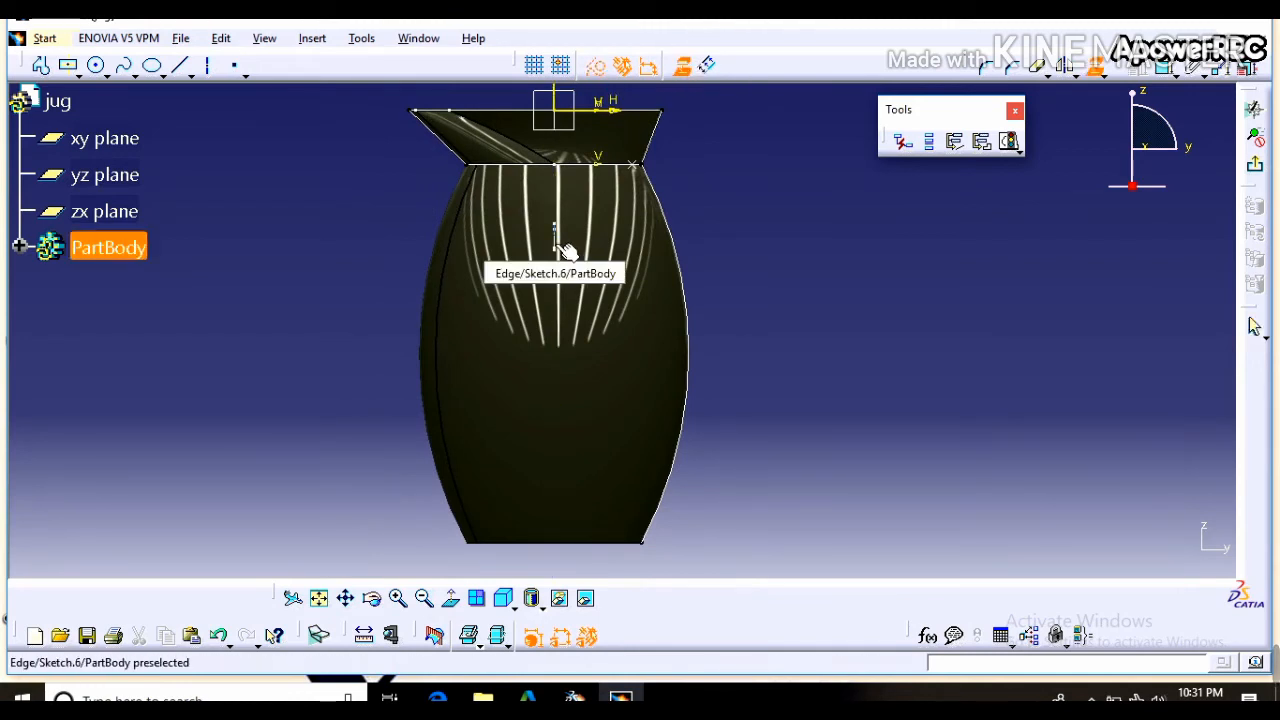
left_click(400, 600)
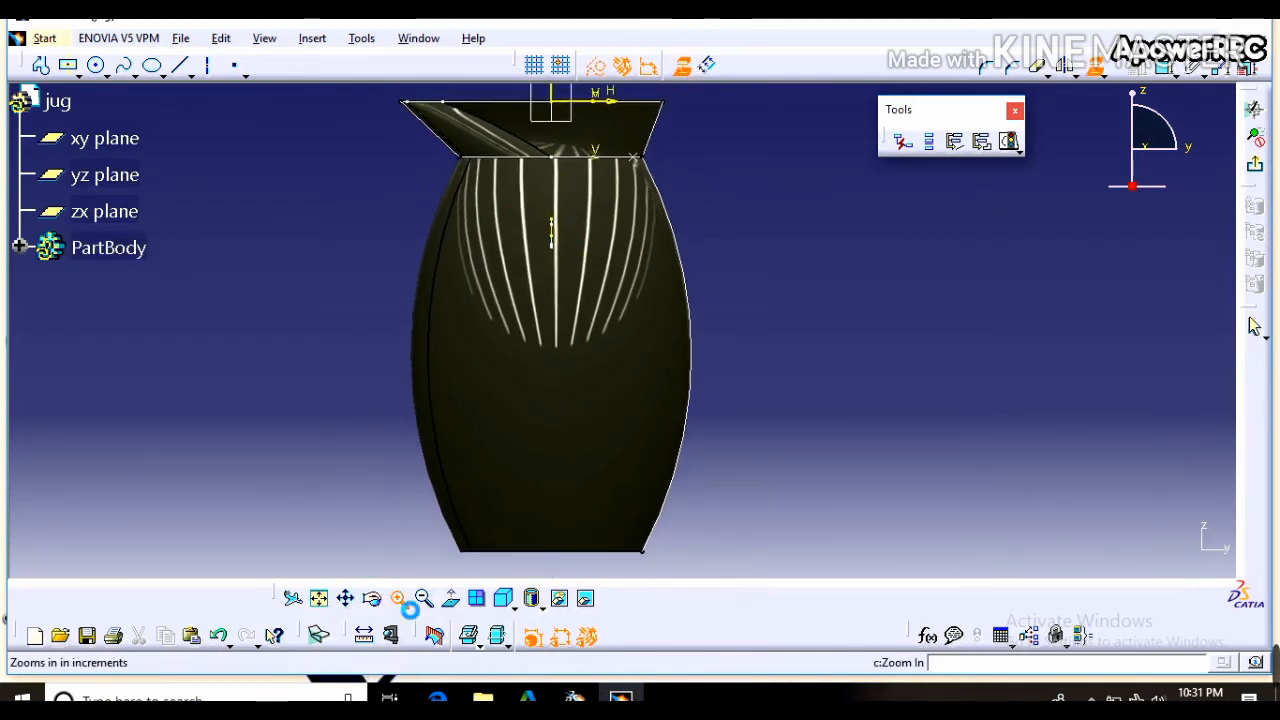
left_click(347, 602)
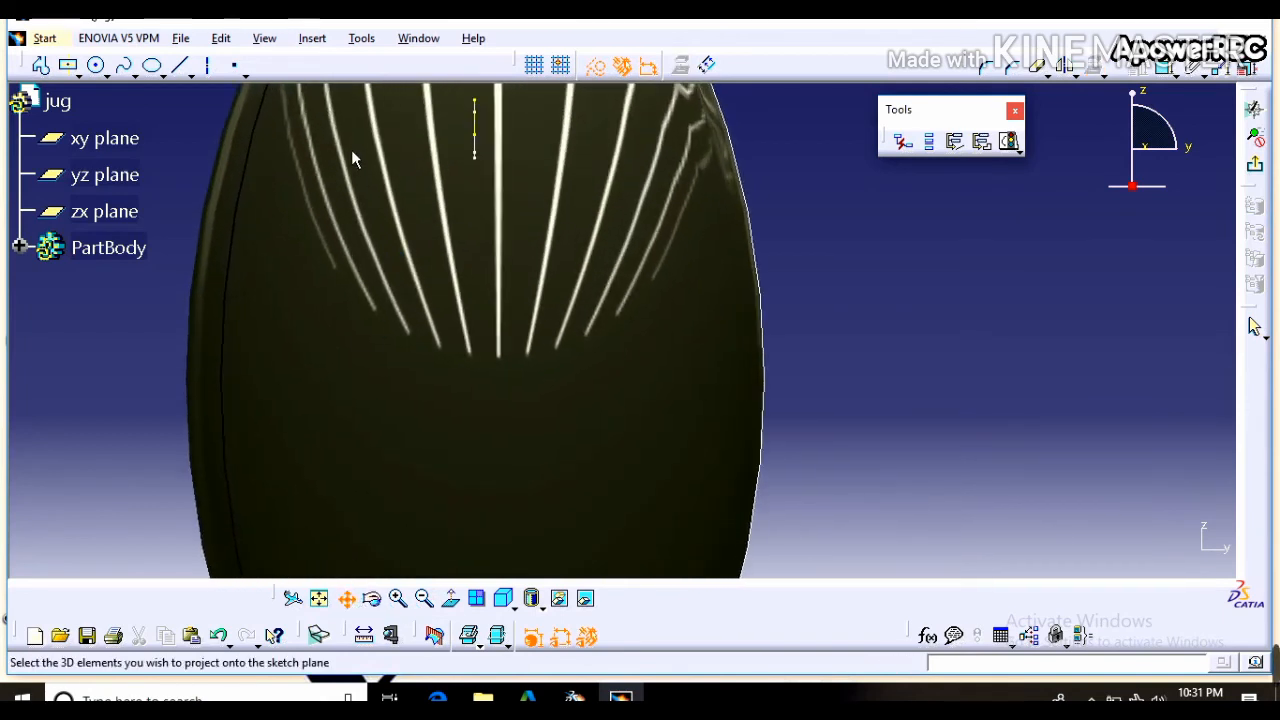
left_click_drag(352, 158, 457, 240)
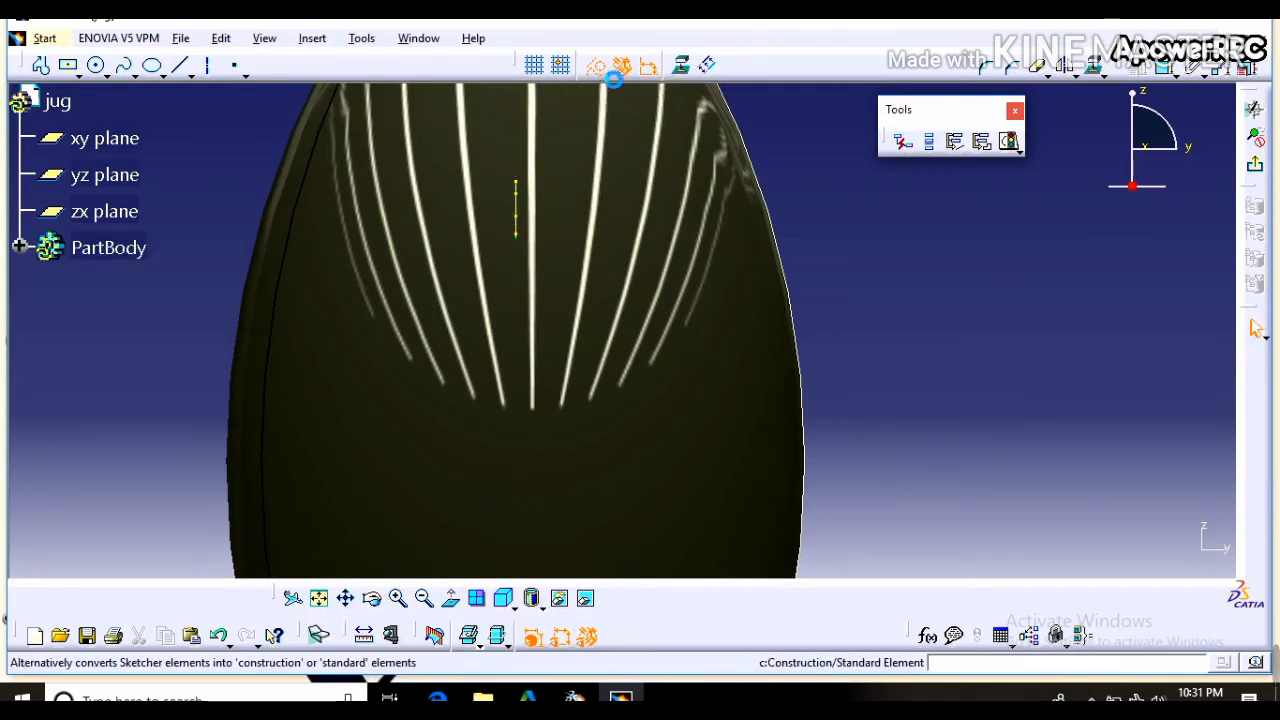
- Sketch an open three-line handle path from the projected section's lower end out past the jug and back to about H 24.5 mm, V -132.5 mm
left_click(42, 65)
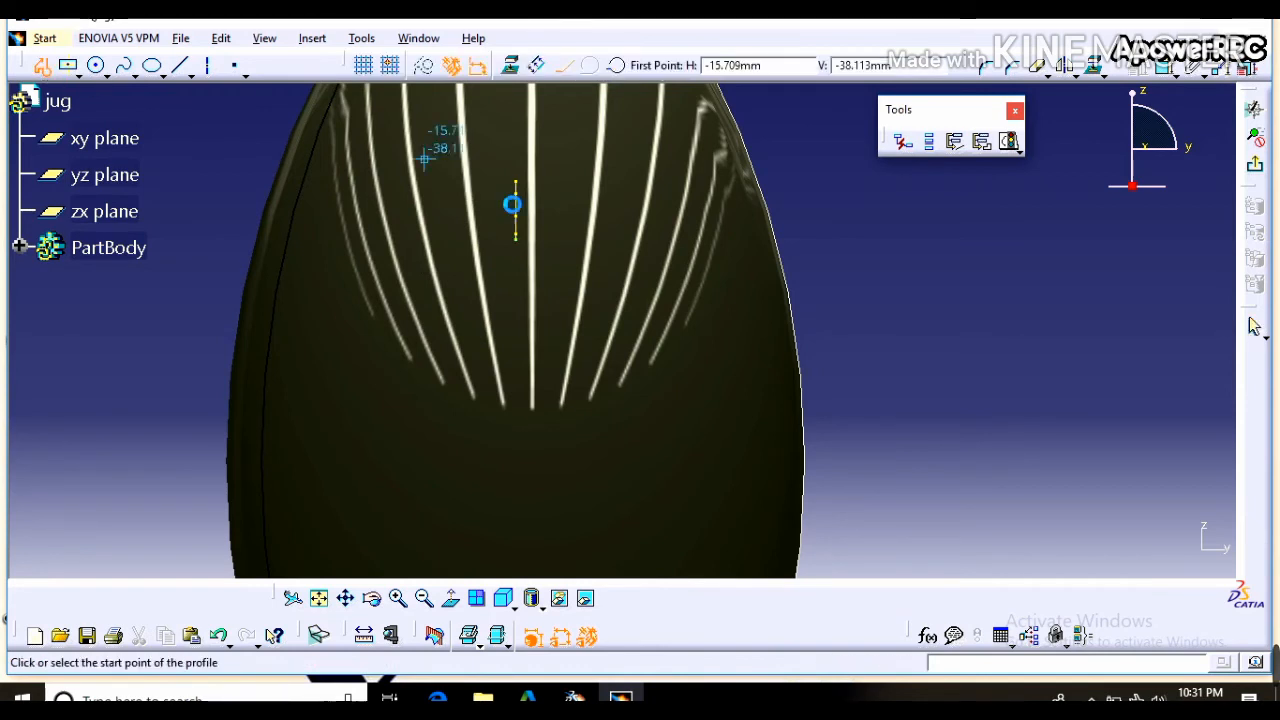
left_click(515, 238)
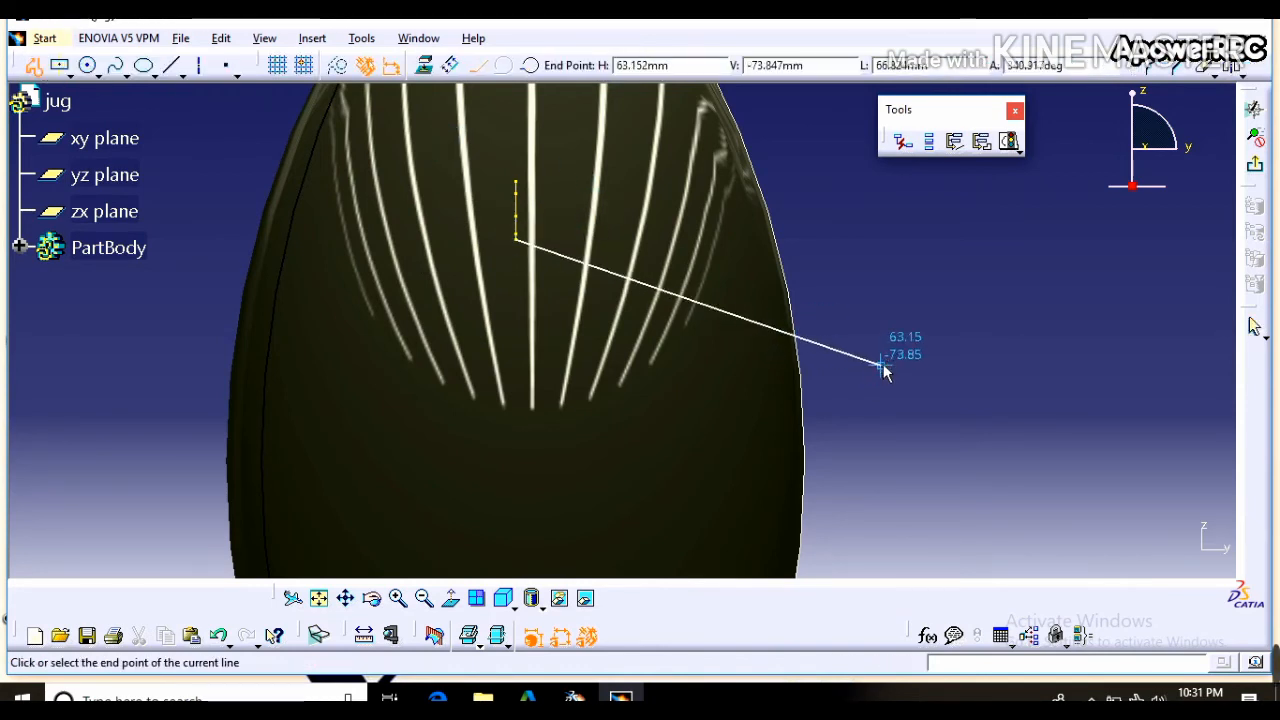
left_click(320, 598)
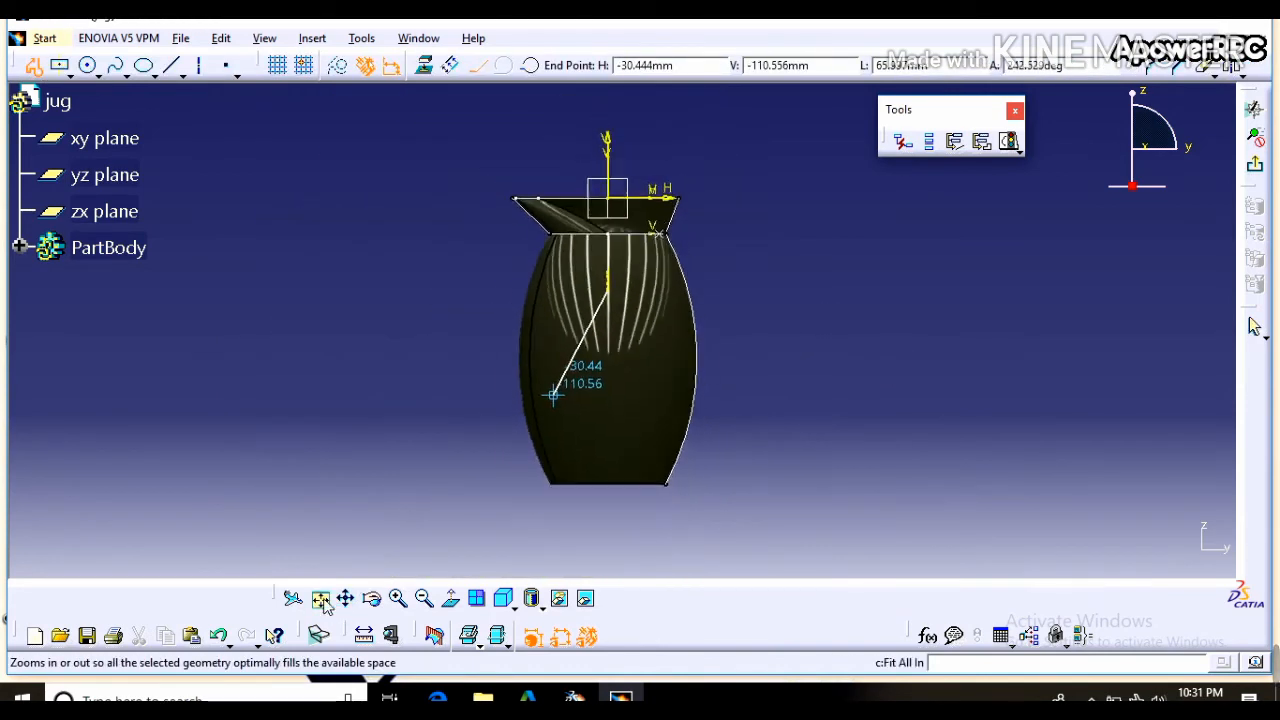
left_click(748, 316)
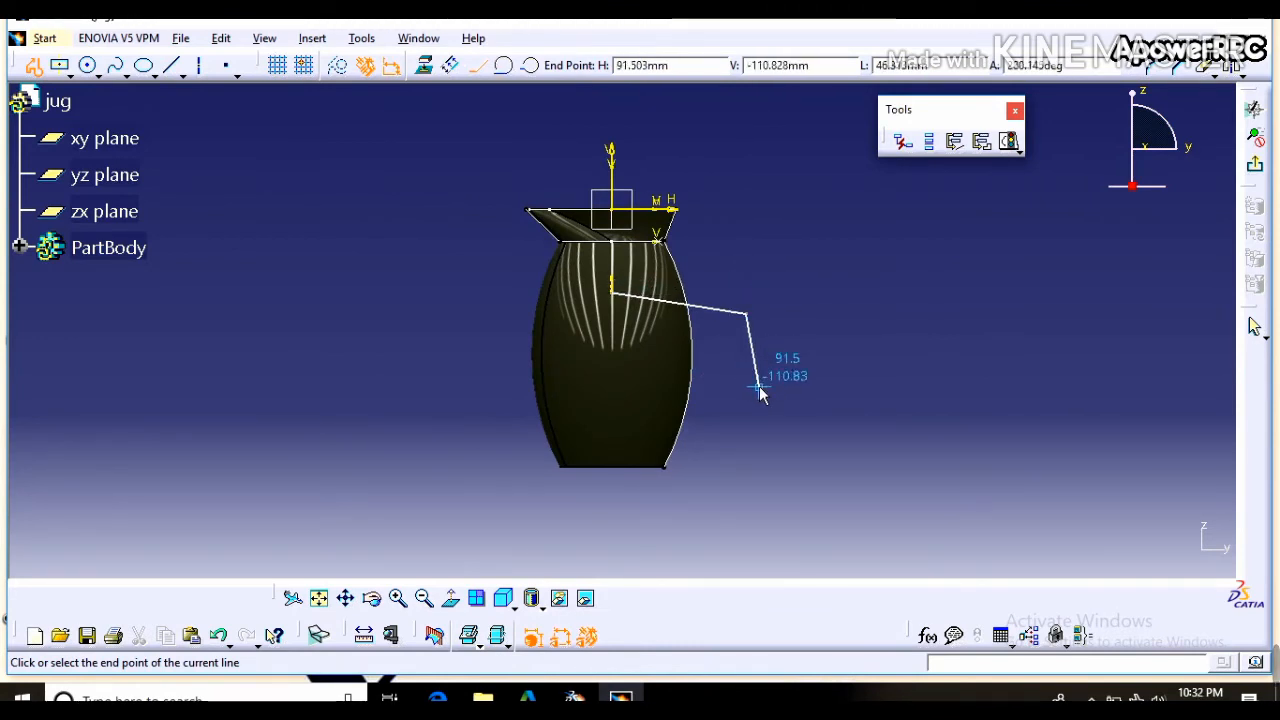
left_click(759, 386)
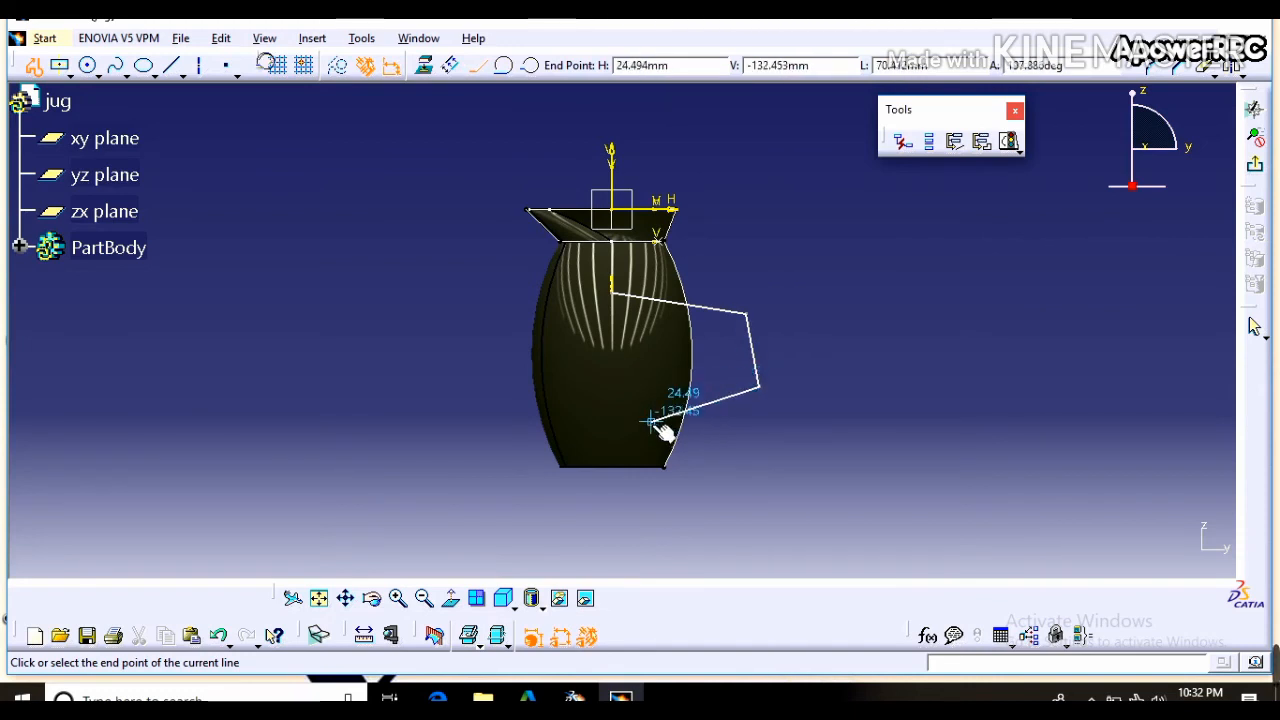
double_click(652, 421)
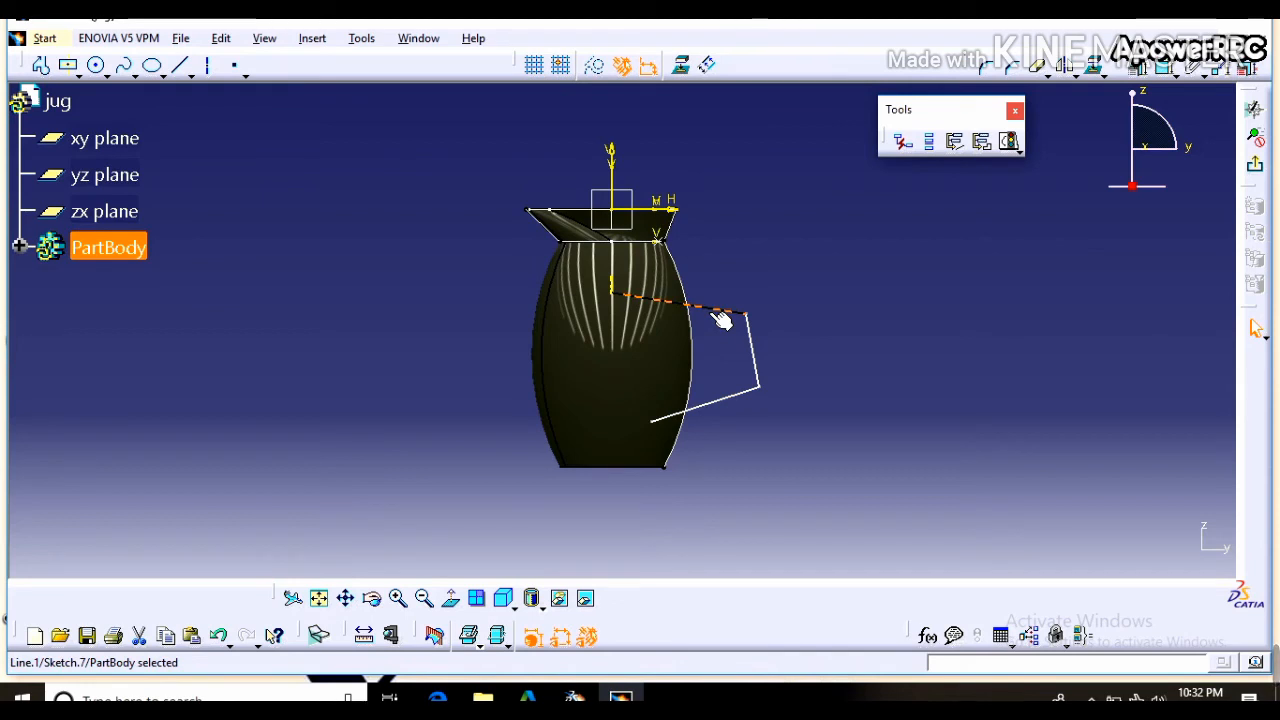
- Dimension the angle between the path's upper line and the horizontal axis and set it to 10 degrees
left_click(647, 210, "ctrl")
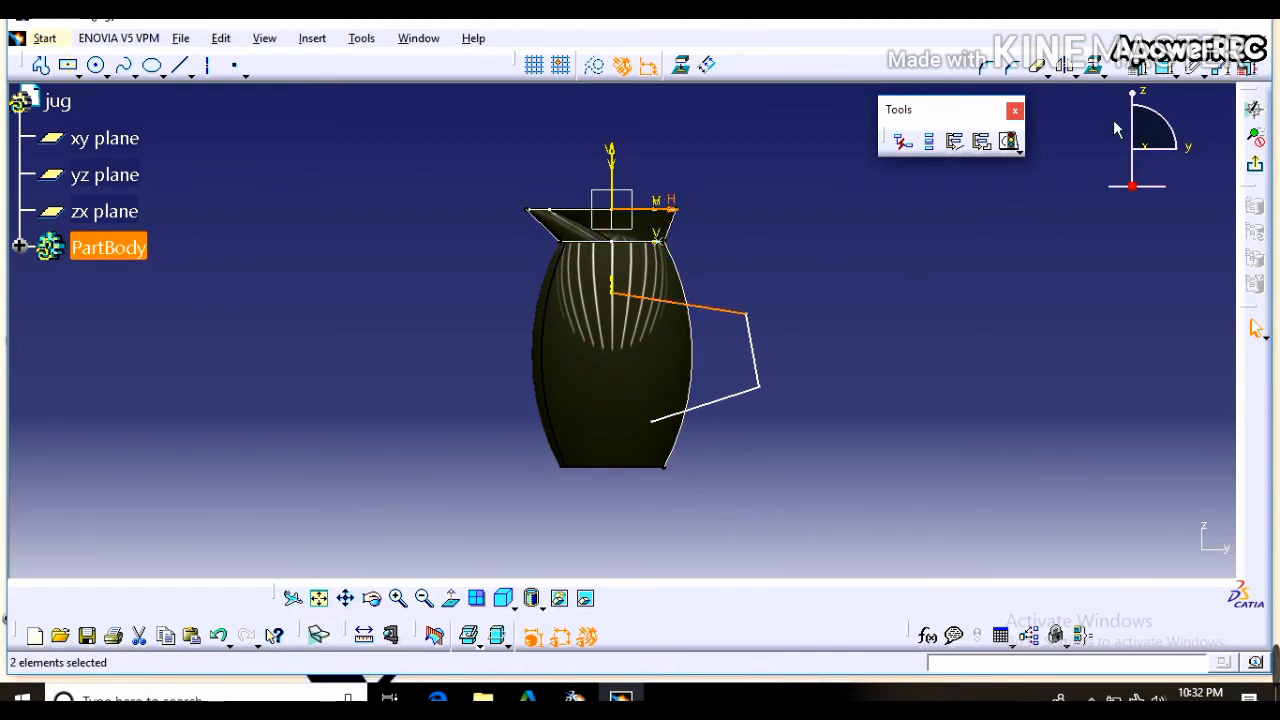
left_click(1167, 70)
left_click(770, 243)
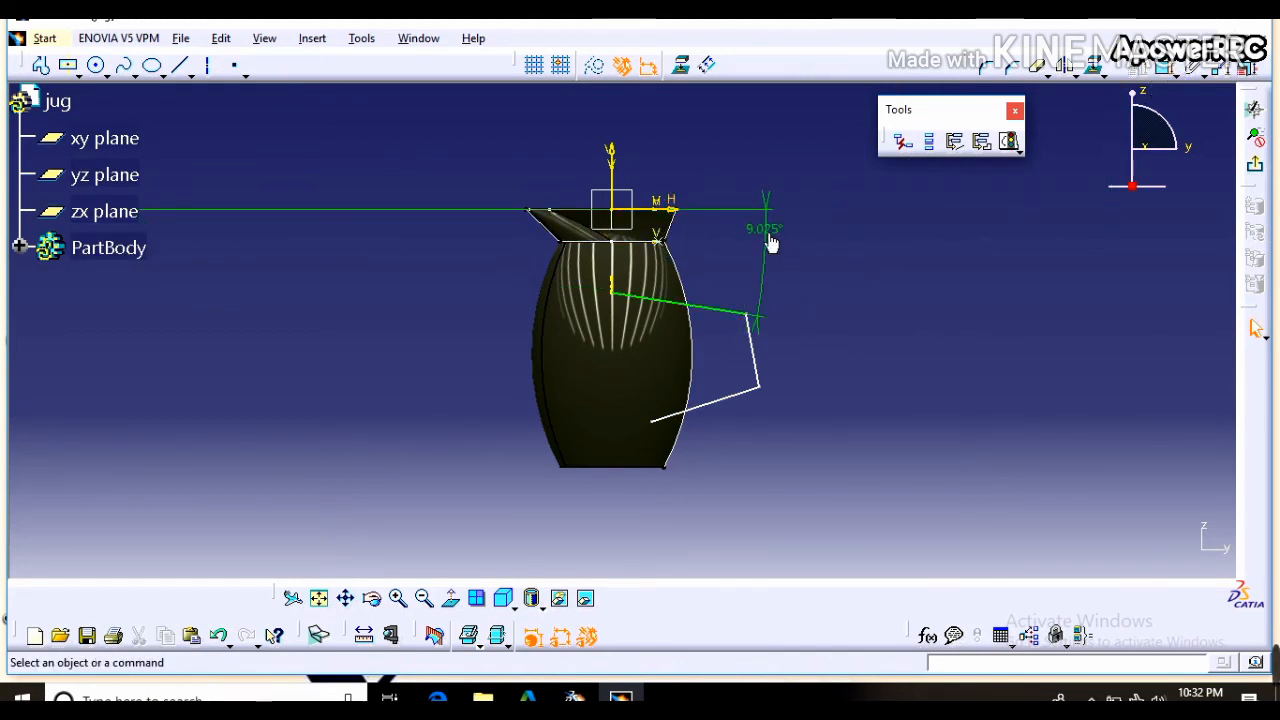
double_click(786, 237)
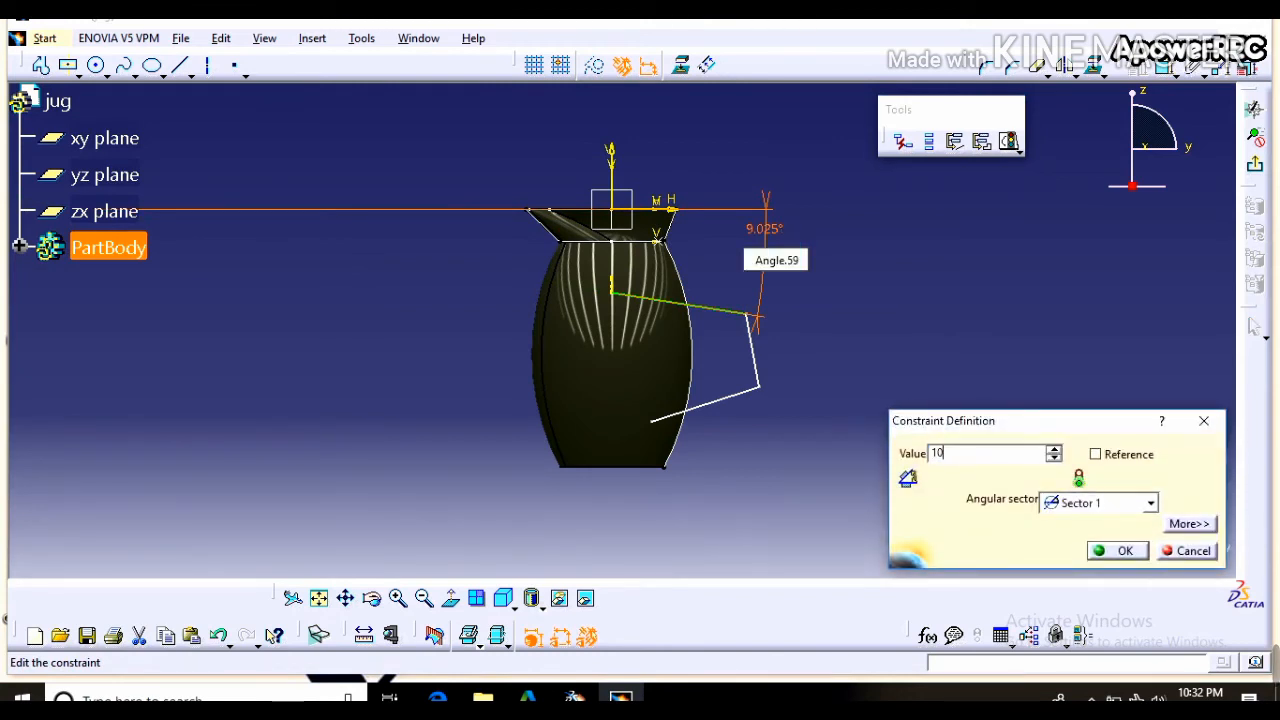
type("10")
key("Return")
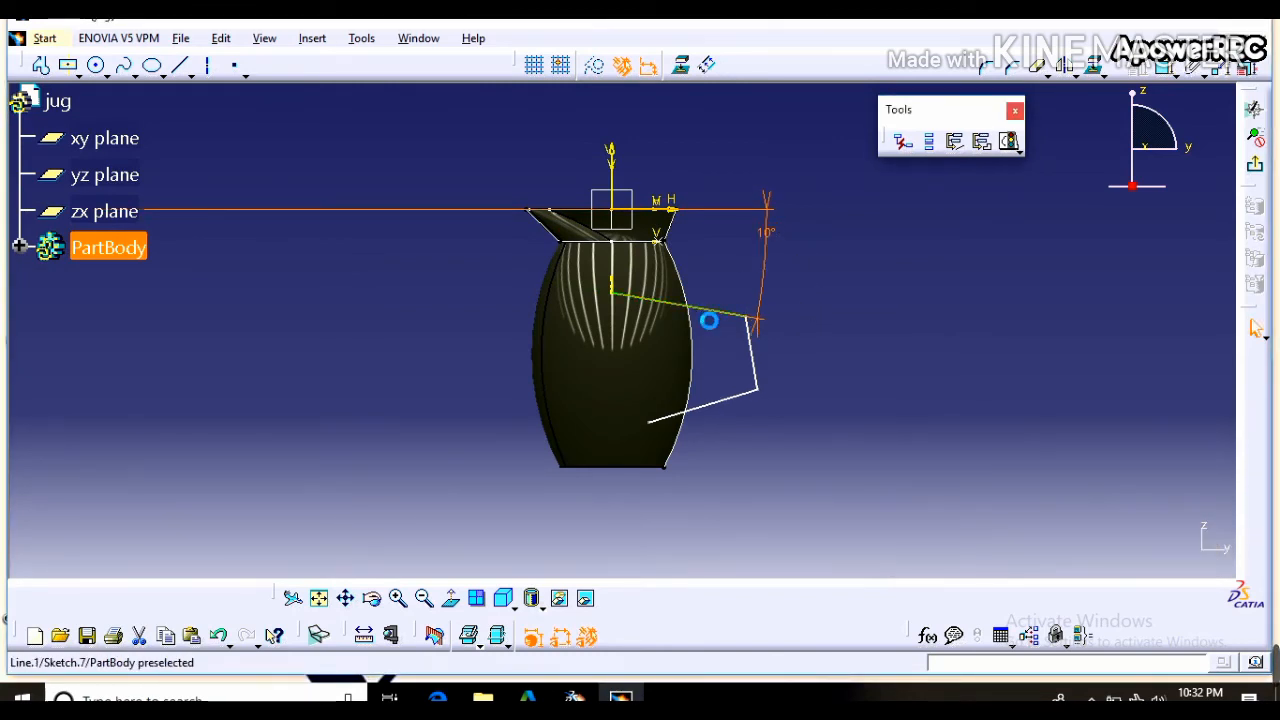
- Dimension the length of the path's upper line and set it to 85 mm
left_click(1167, 70)
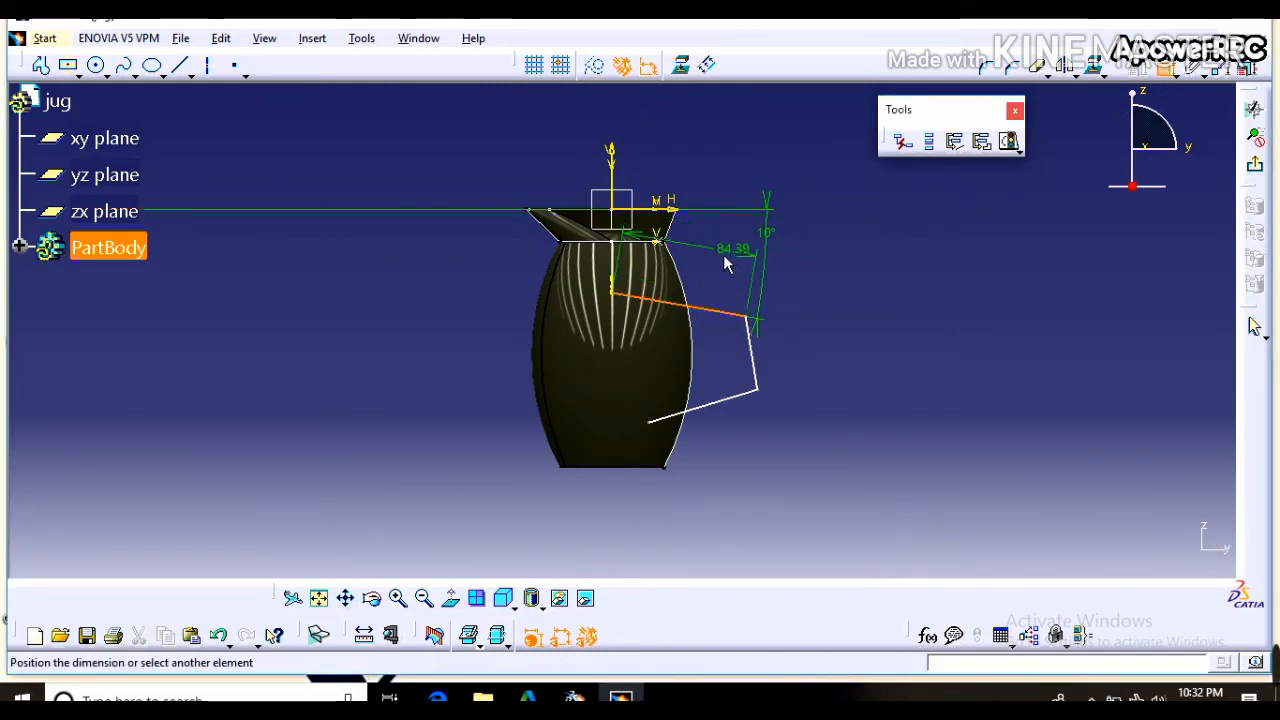
left_click(716, 270)
double_click(716, 270)
type("85")
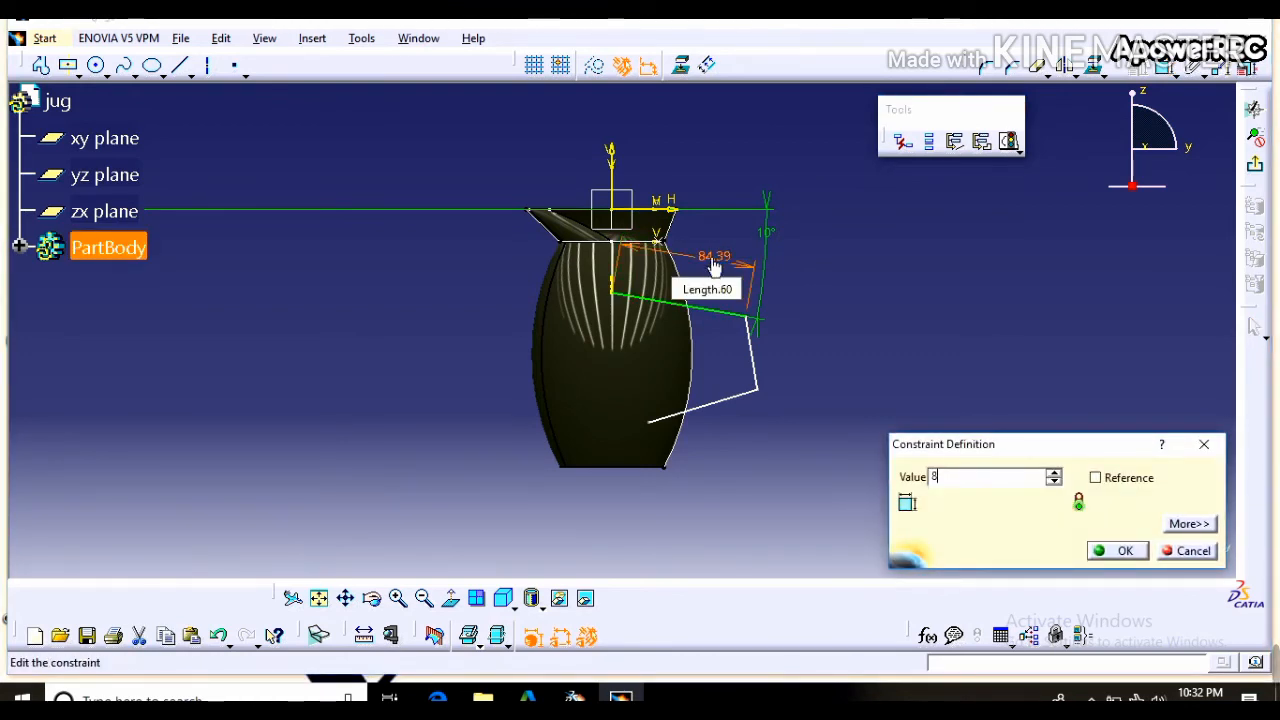
key("Return")
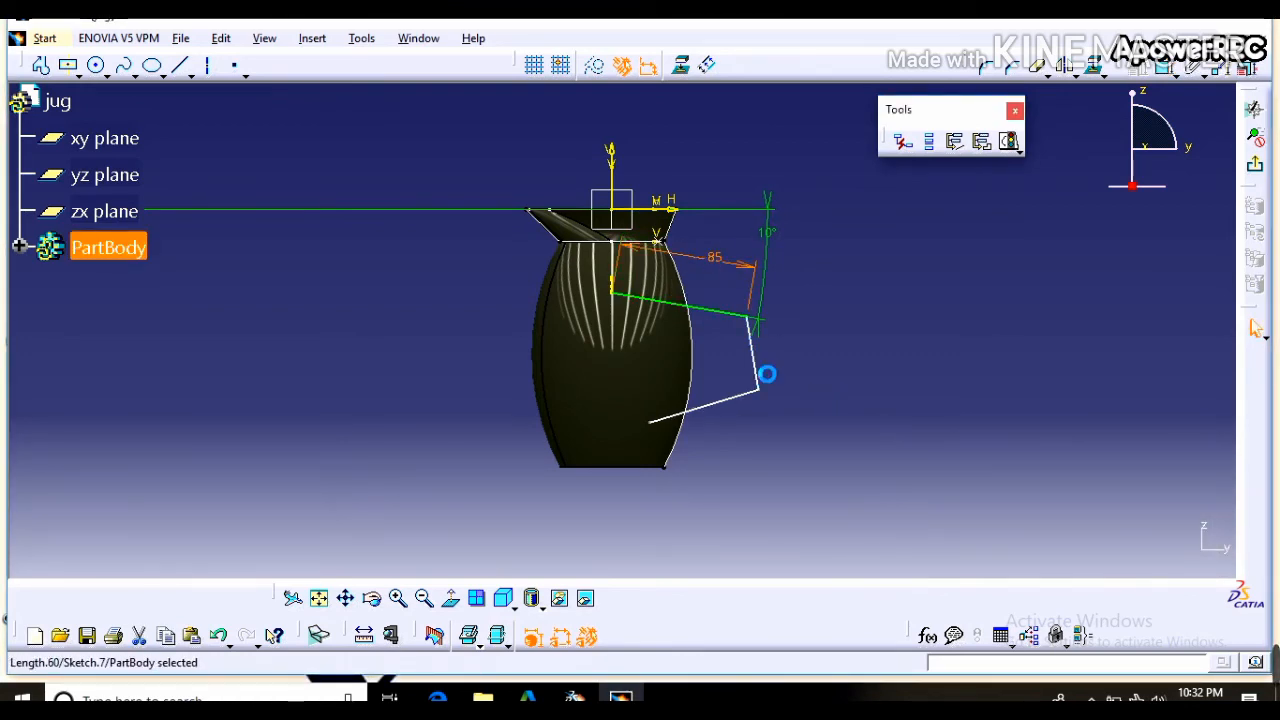
- Dimension the angle between the path's outer line and the vertical axis and set it to 10 degrees
left_click(760, 370)
left_click(612, 191, "ctrl")
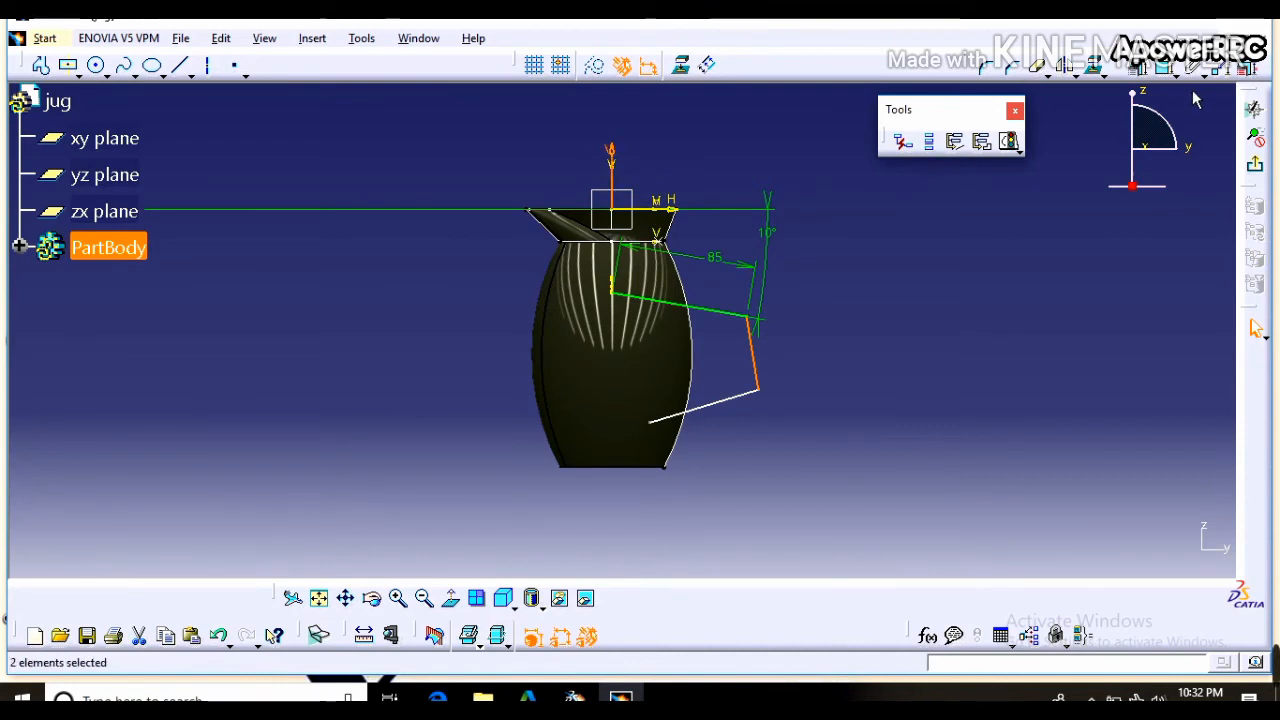
left_click(1170, 70)
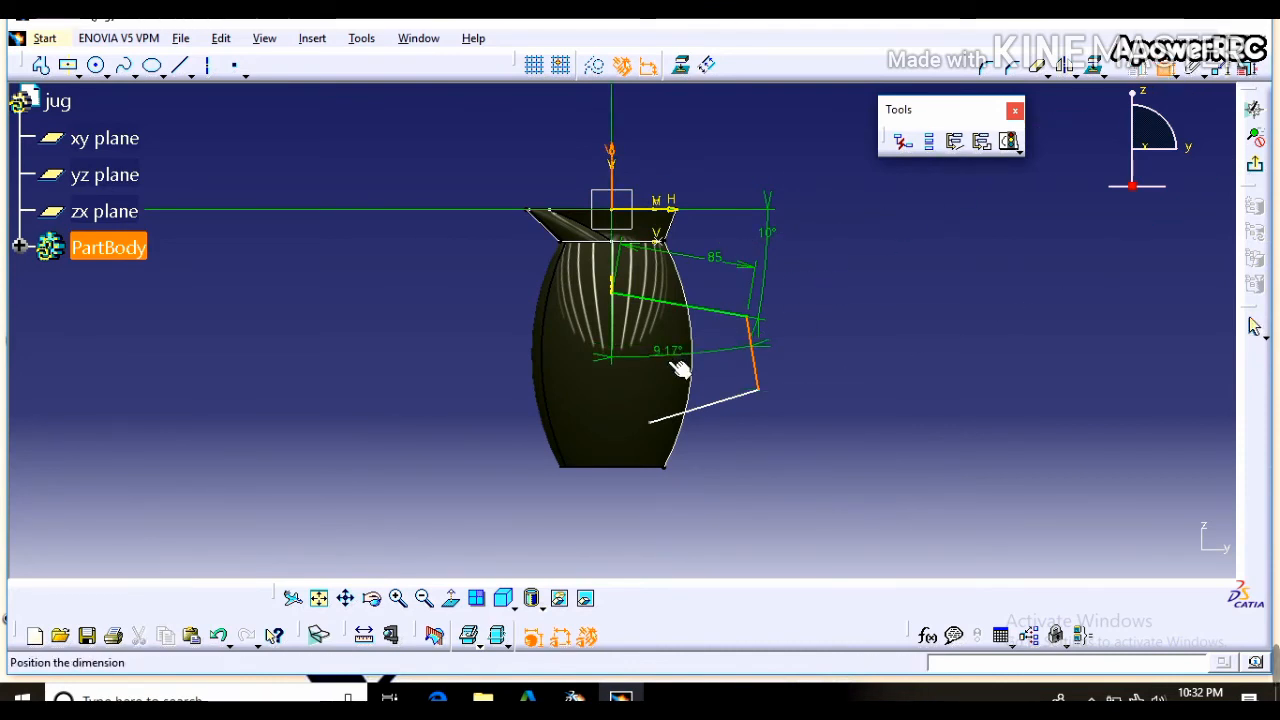
left_click(678, 368)
double_click(672, 363)
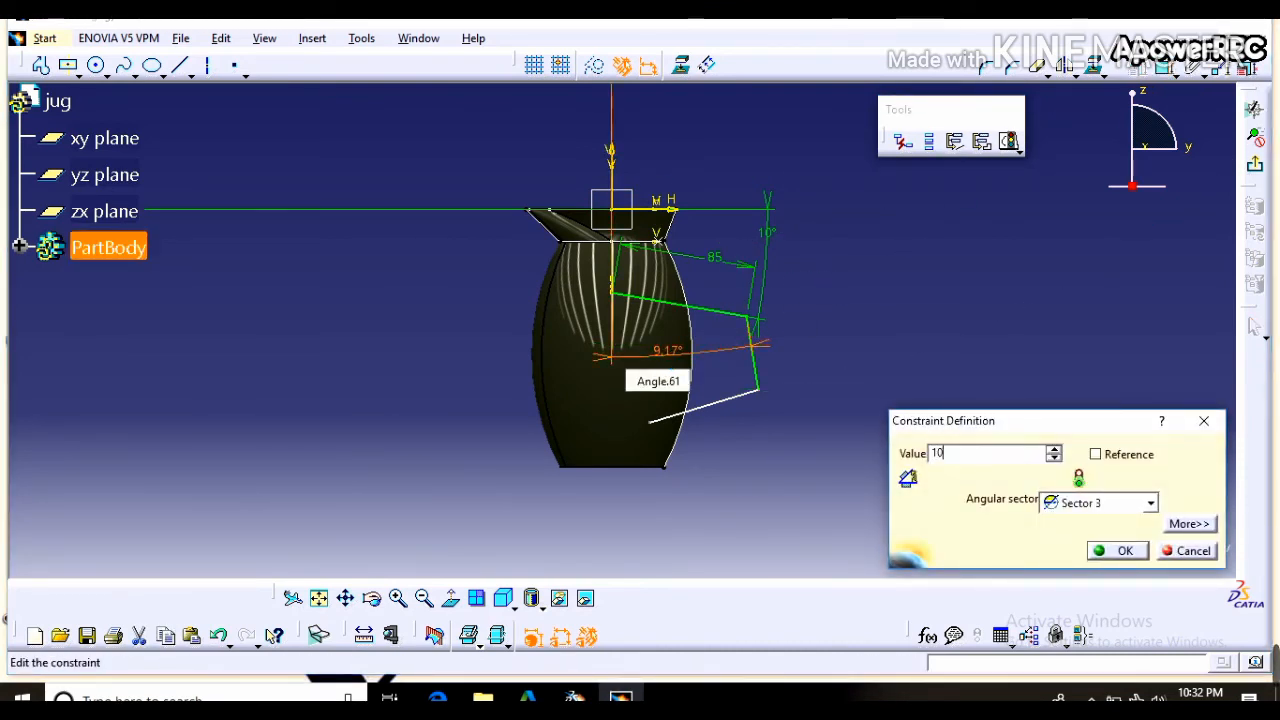
key("Return")
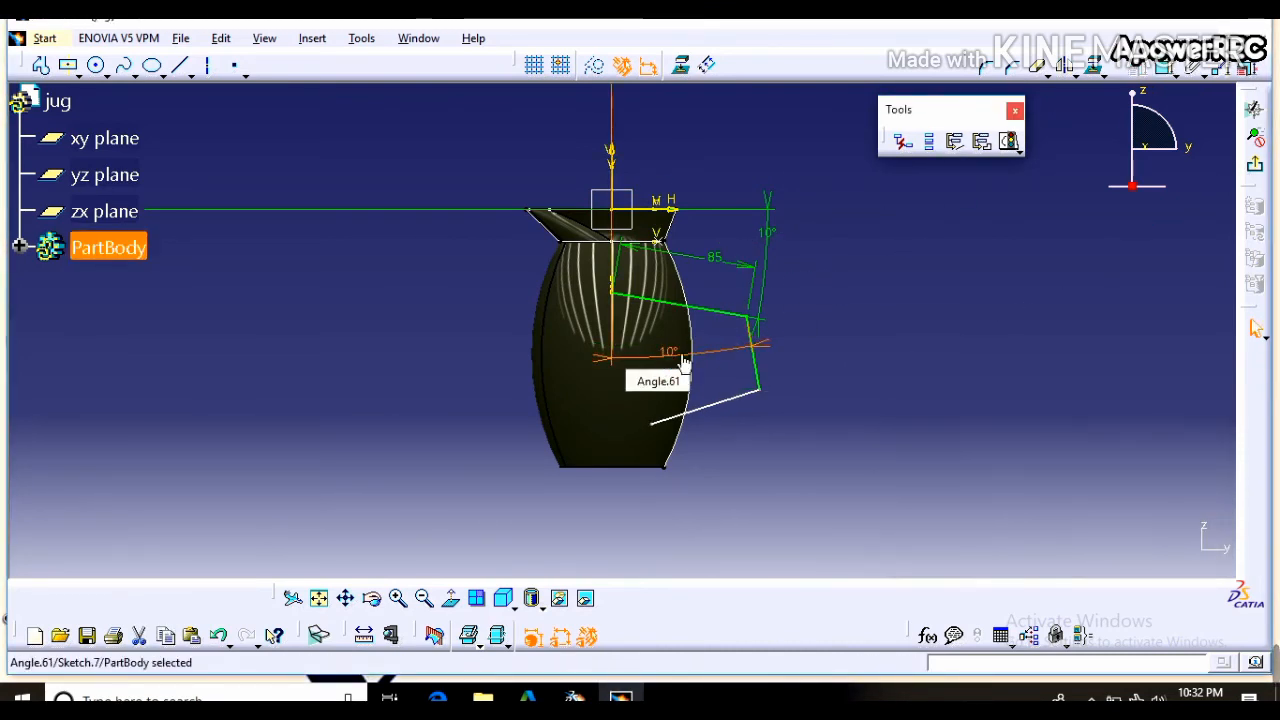
left_click(762, 373)
left_click(611, 180, "ctrl")
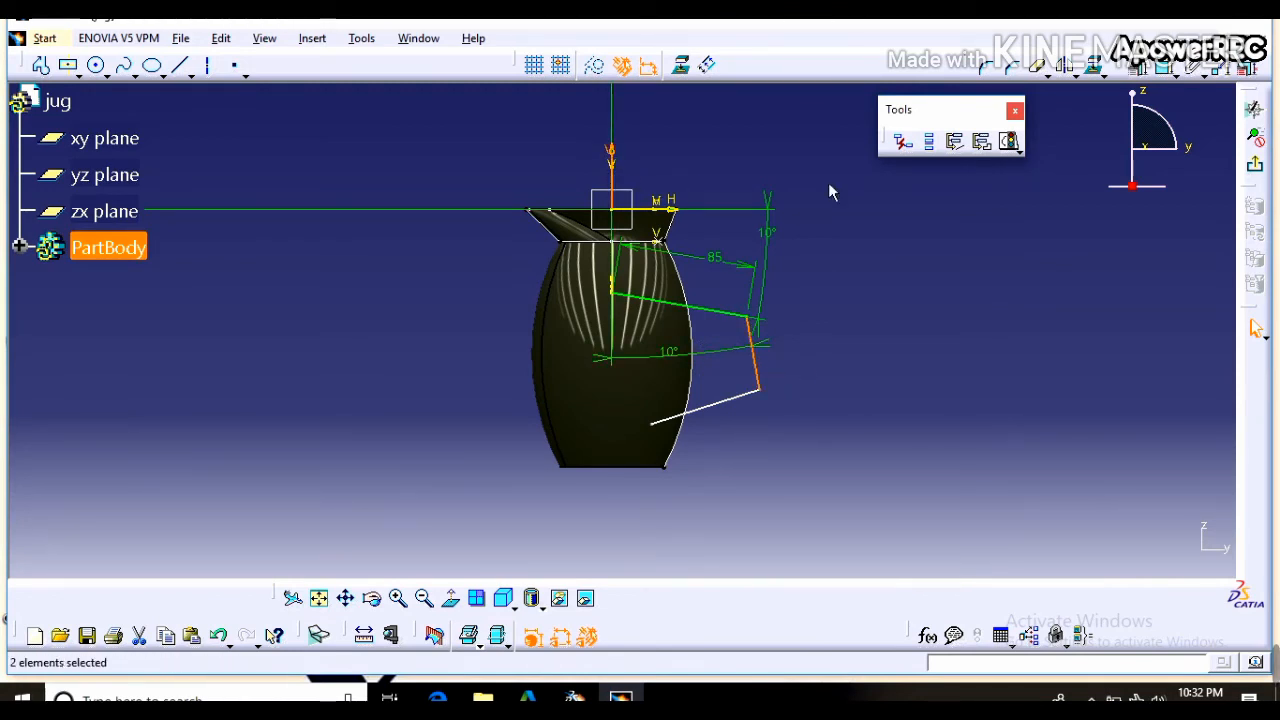
left_click(1165, 68)
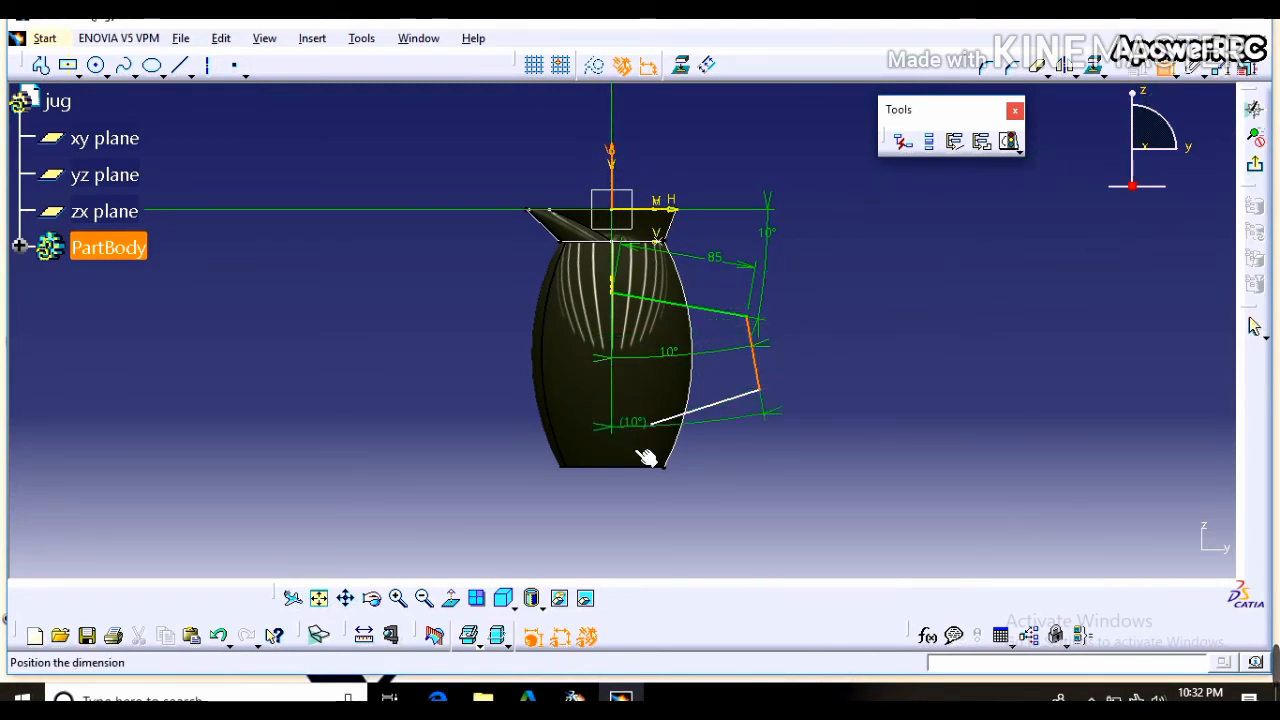
key("Escape")
key("Escape")
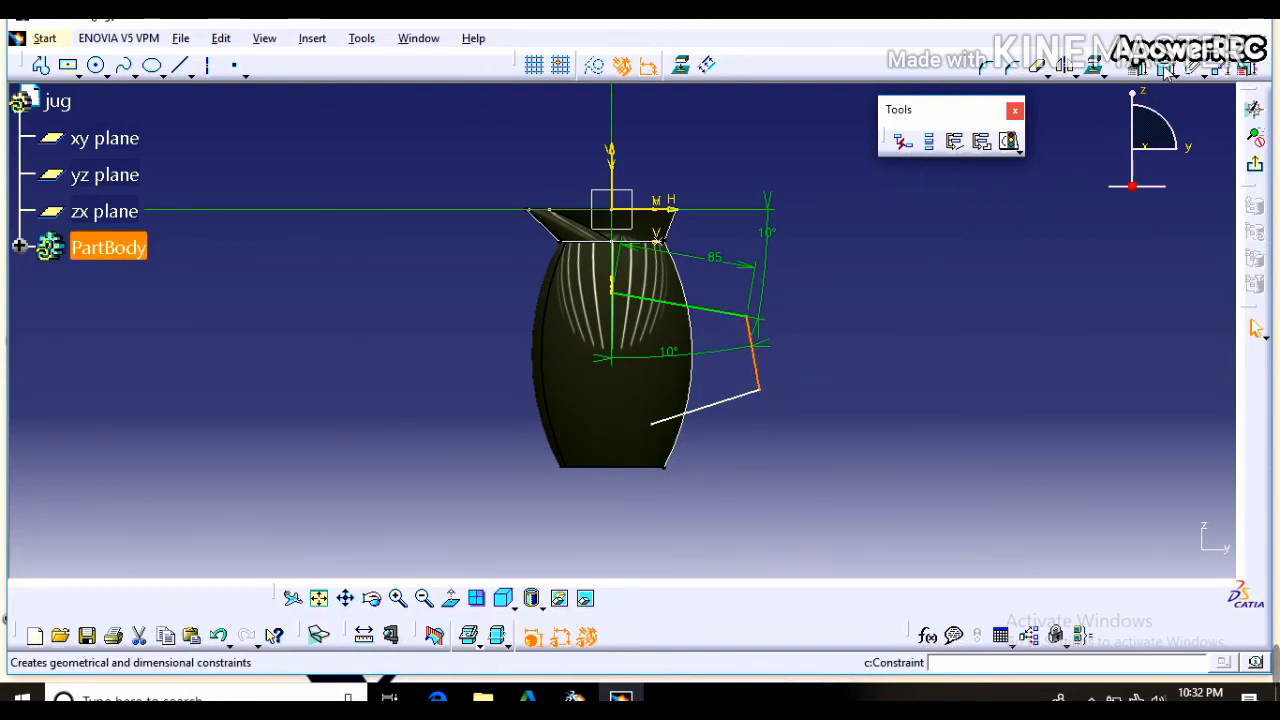
- Dimension the length of the path's outer line and set it to 50 mm
left_click(1256, 328)
left_click(815, 361)
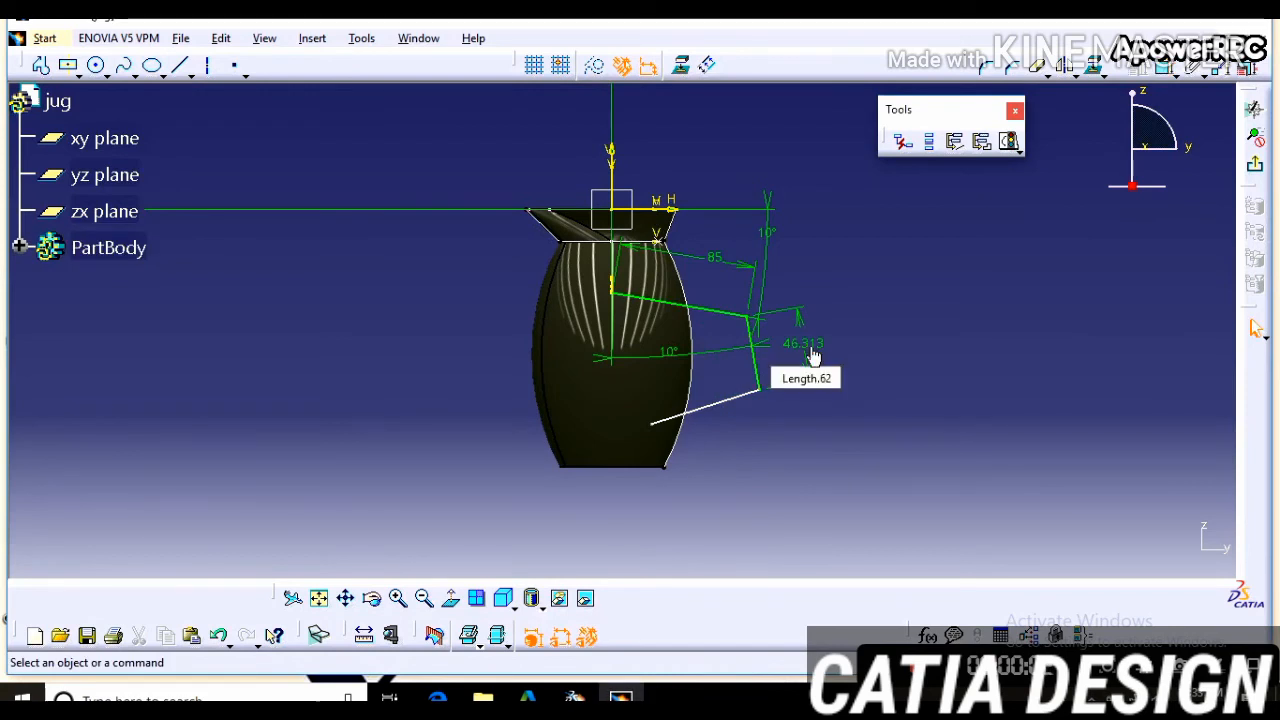
double_click(820, 360)
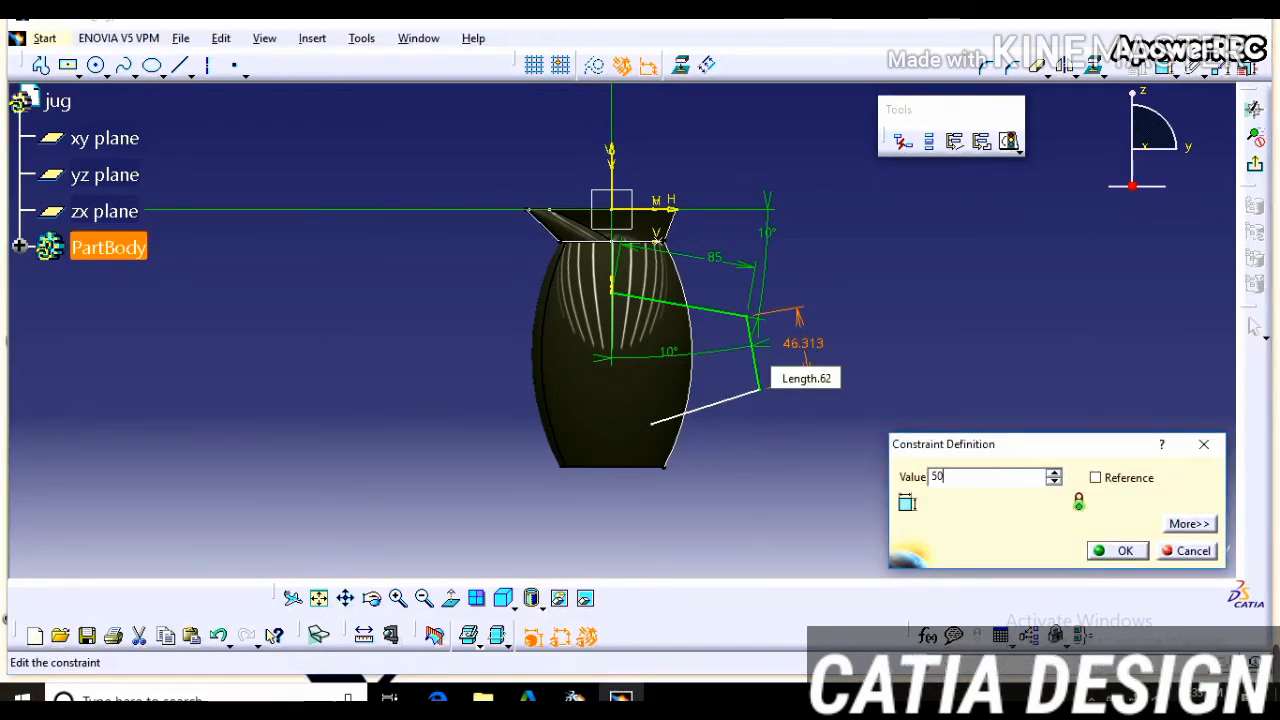
type("50")
key("Return")
- Dimension the angle between the path's lower line and the horizontal axis and set it to 18 degrees
left_click(735, 408)
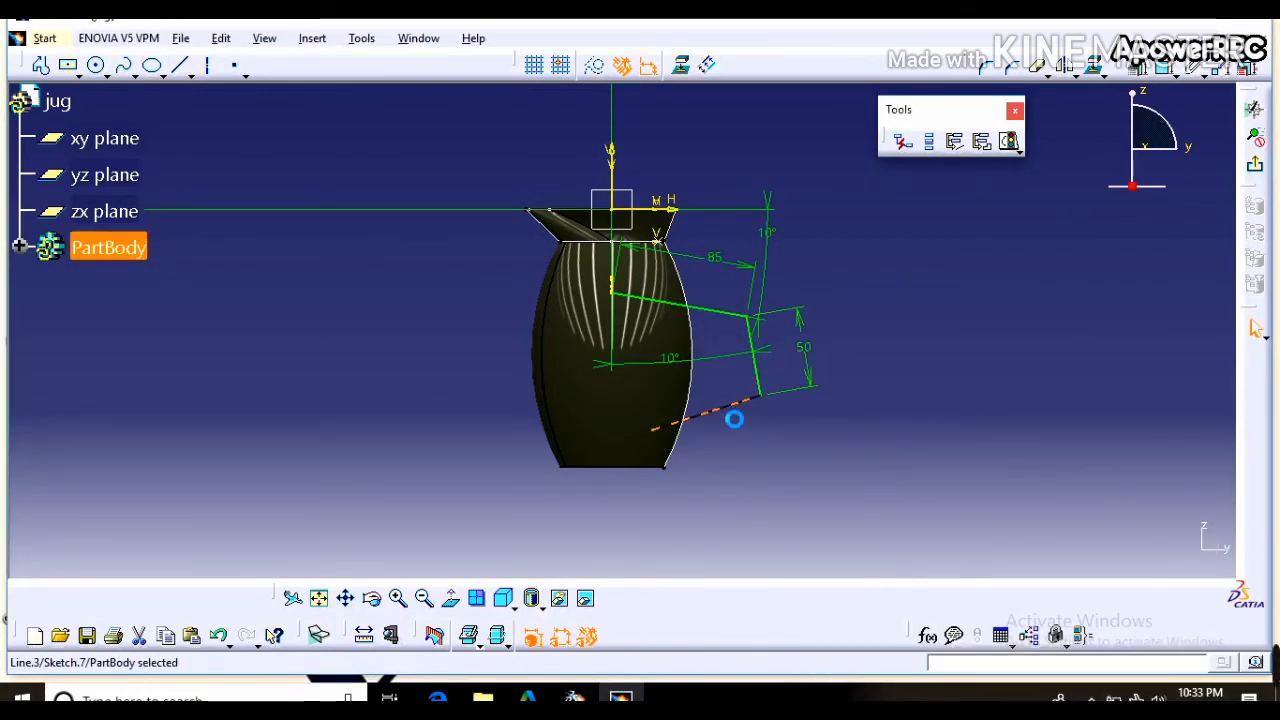
left_click(668, 207, "ctrl")
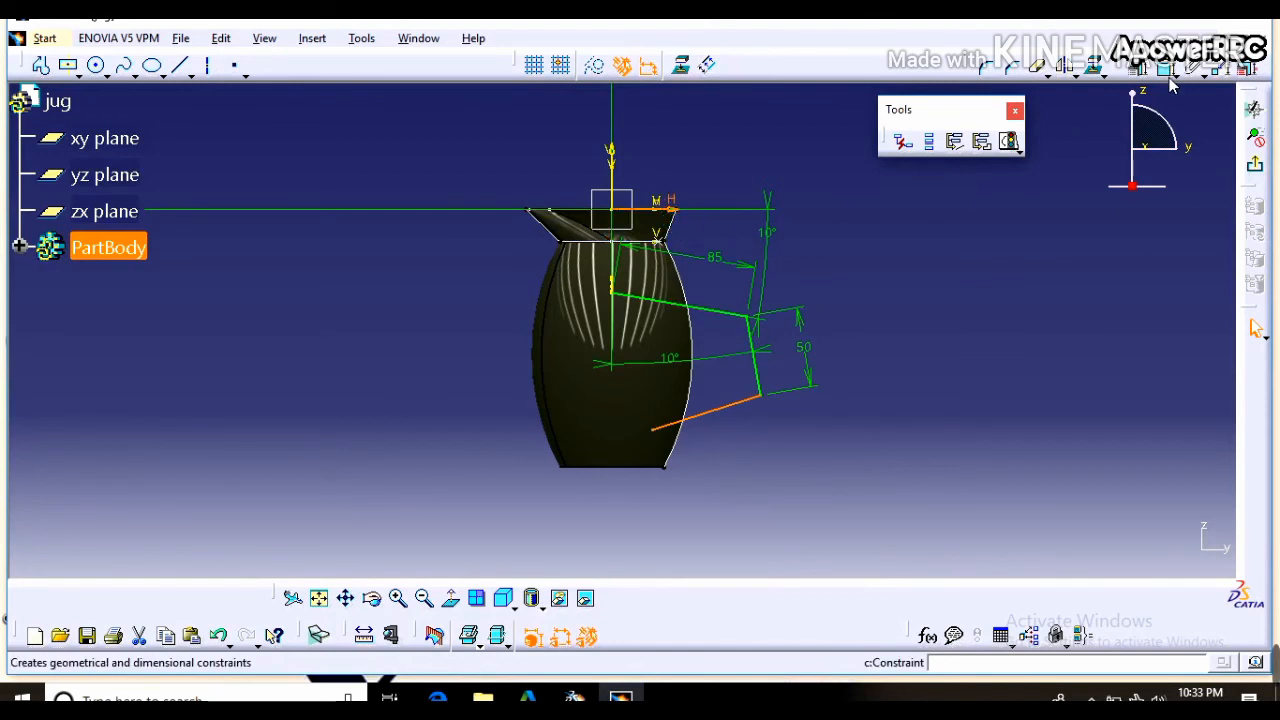
left_click(1165, 70)
left_click(451, 389)
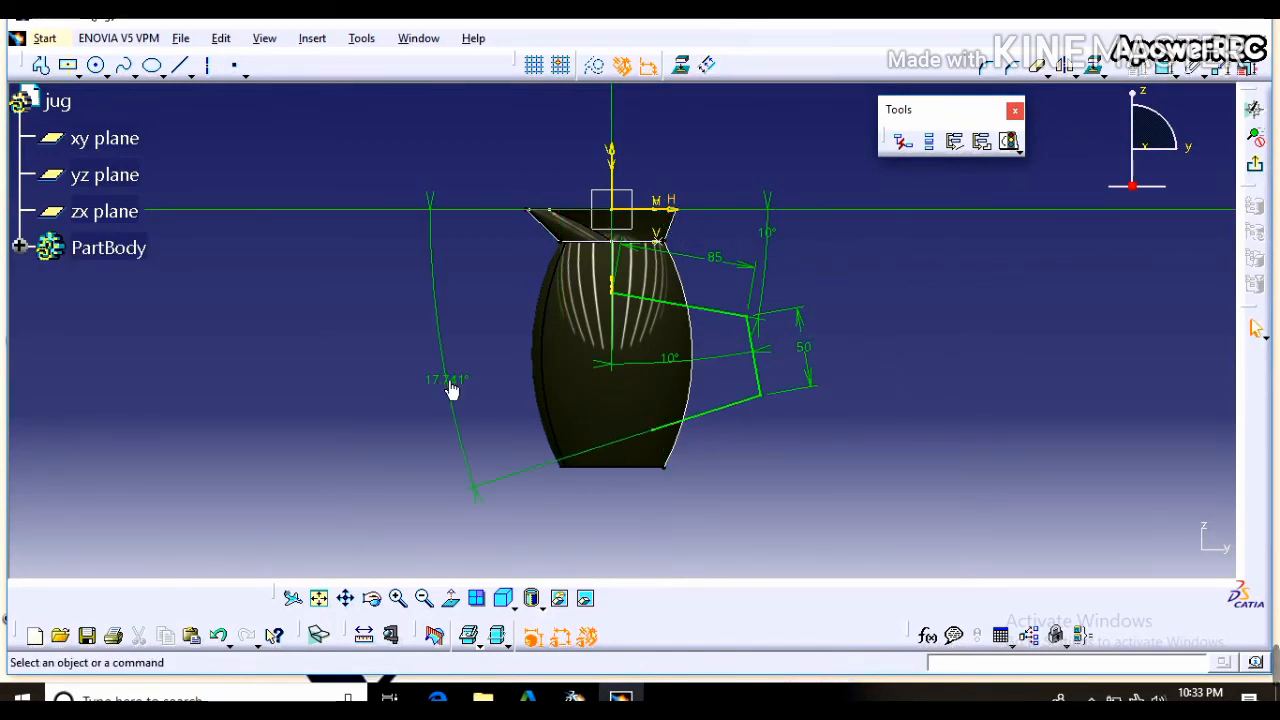
double_click(469, 391)
type("18")
key("Return")
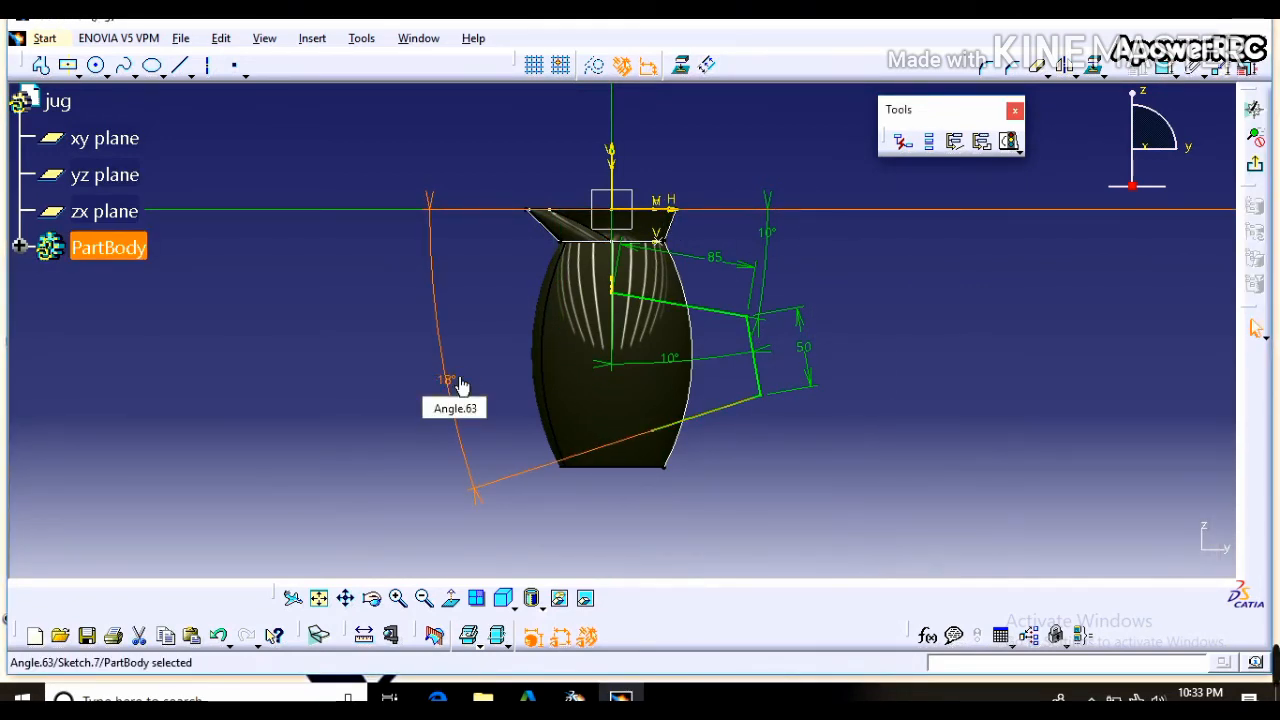
- Round both outer corners of the handle path with a 3 mm corner radius, converting the constrained lengths into distances, and leave the sketch
left_click(759, 329)
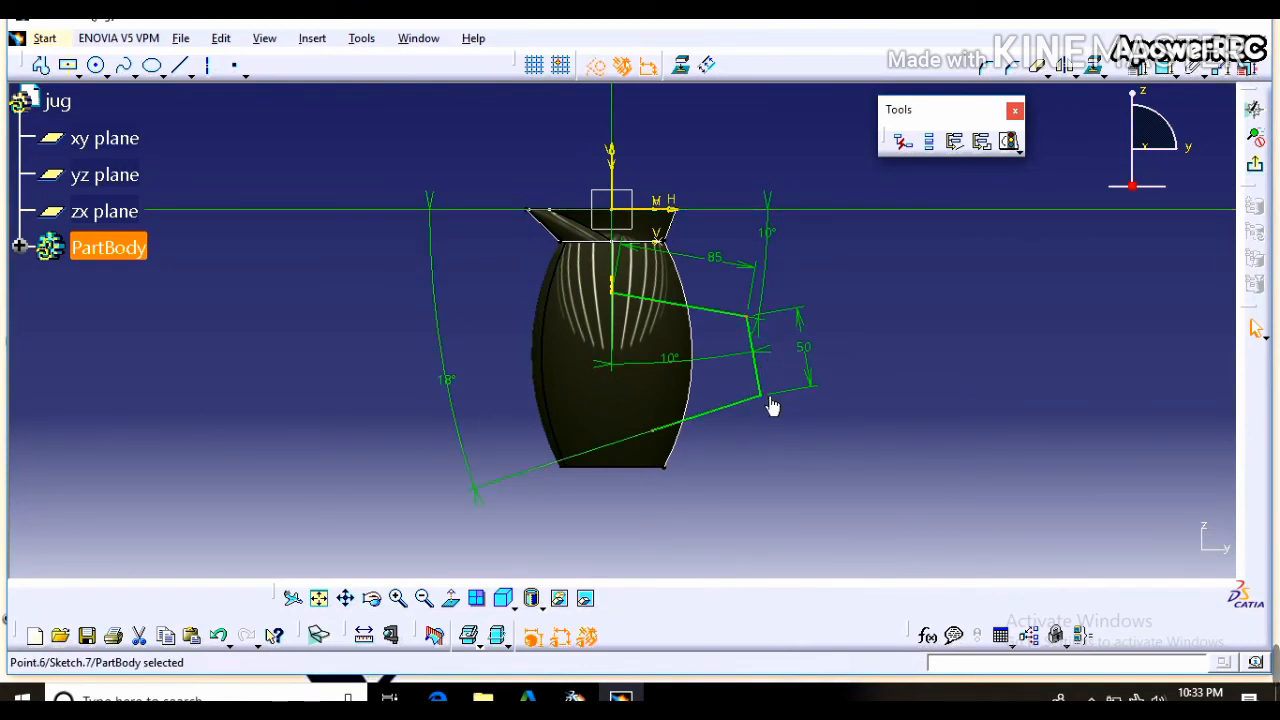
left_click(770, 404, "ctrl")
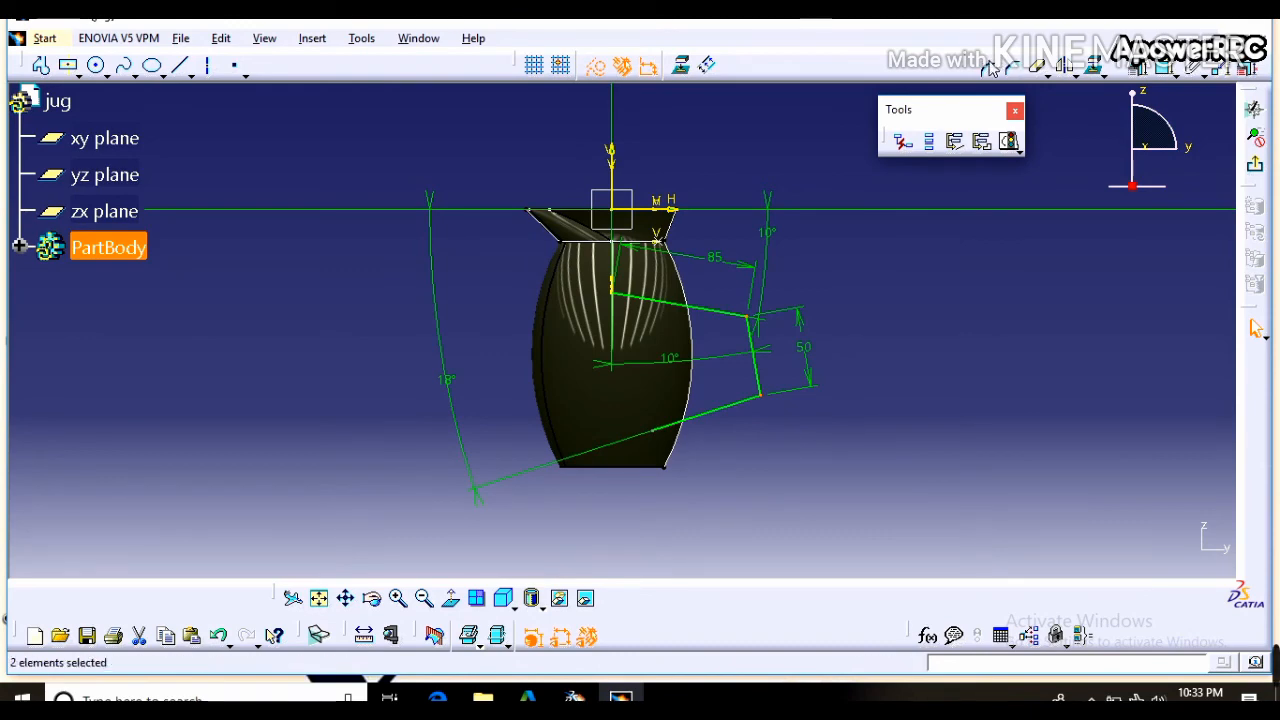
left_click(1003, 68)
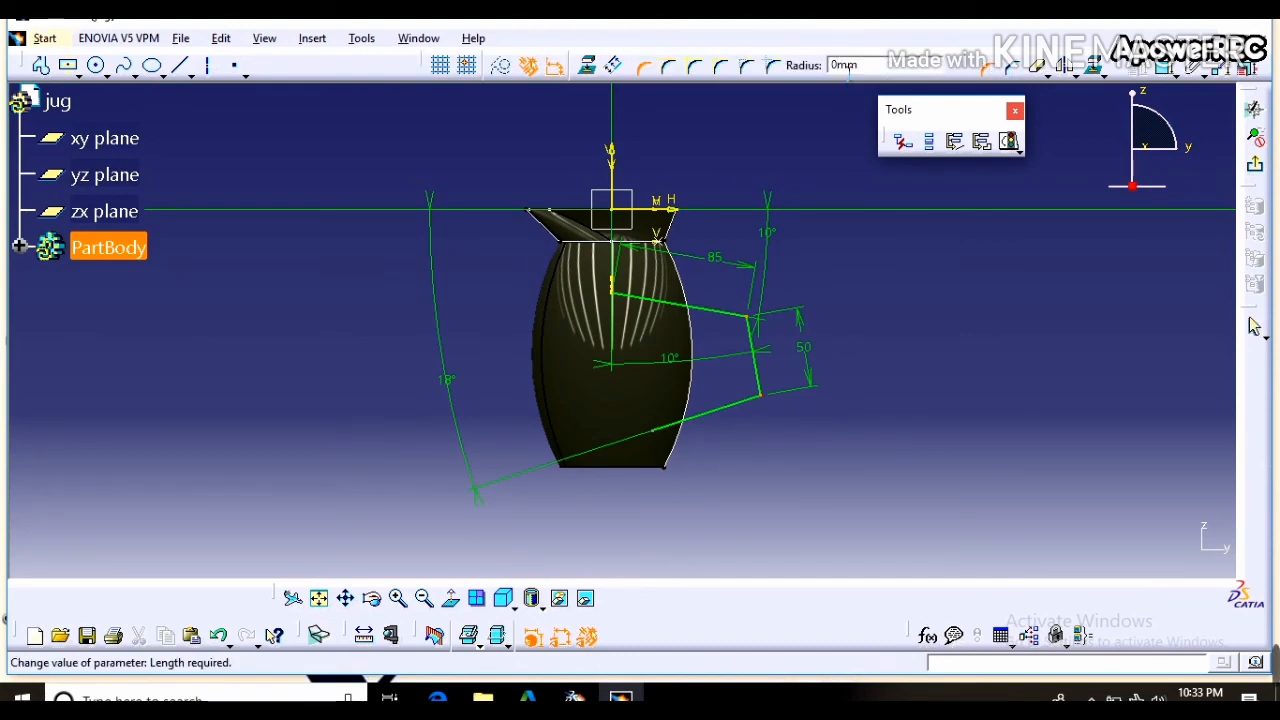
key("Return")
key("Return")
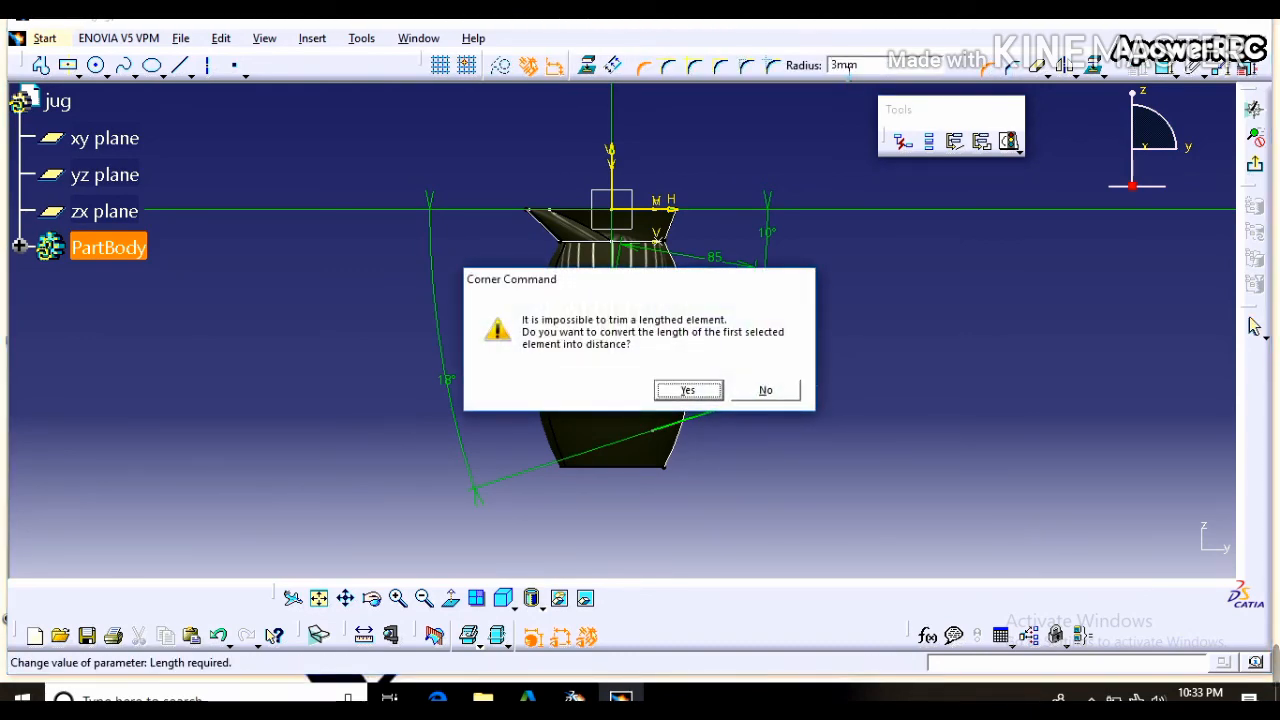
key("Return")
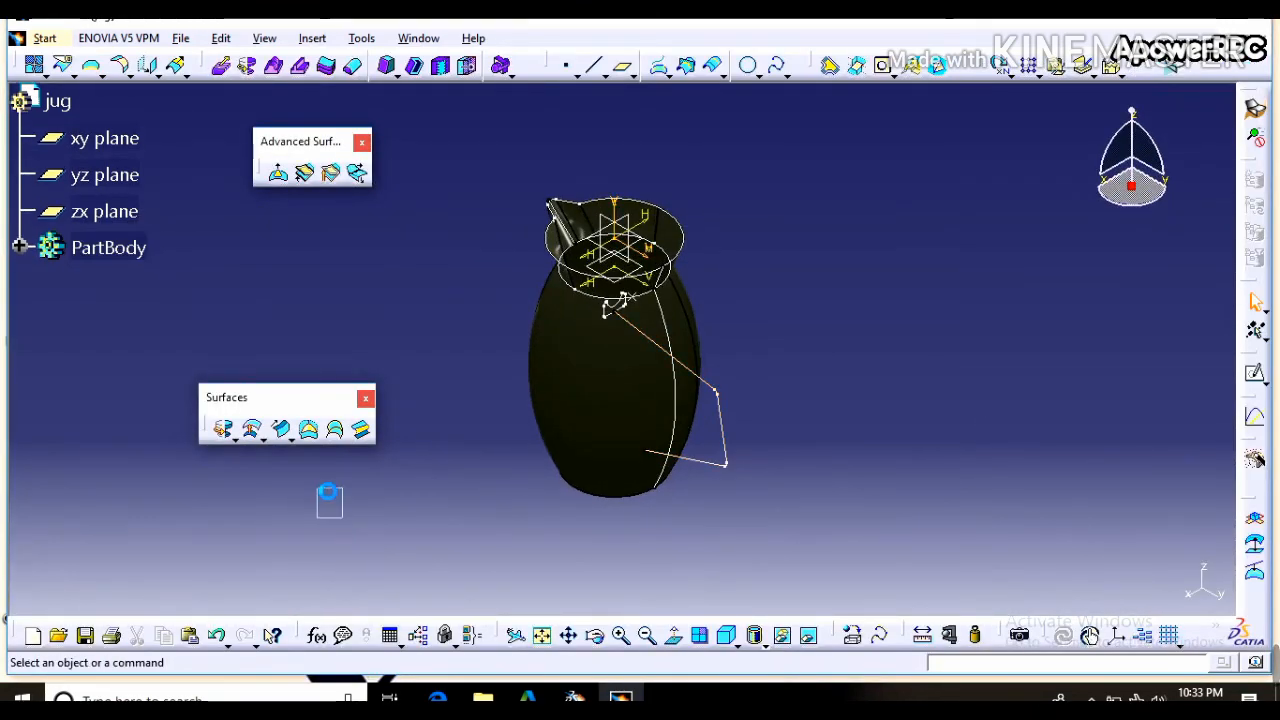
- Sweep the handle section (Sketch.6) along the handle path to create the handle surface
left_click(283, 430)
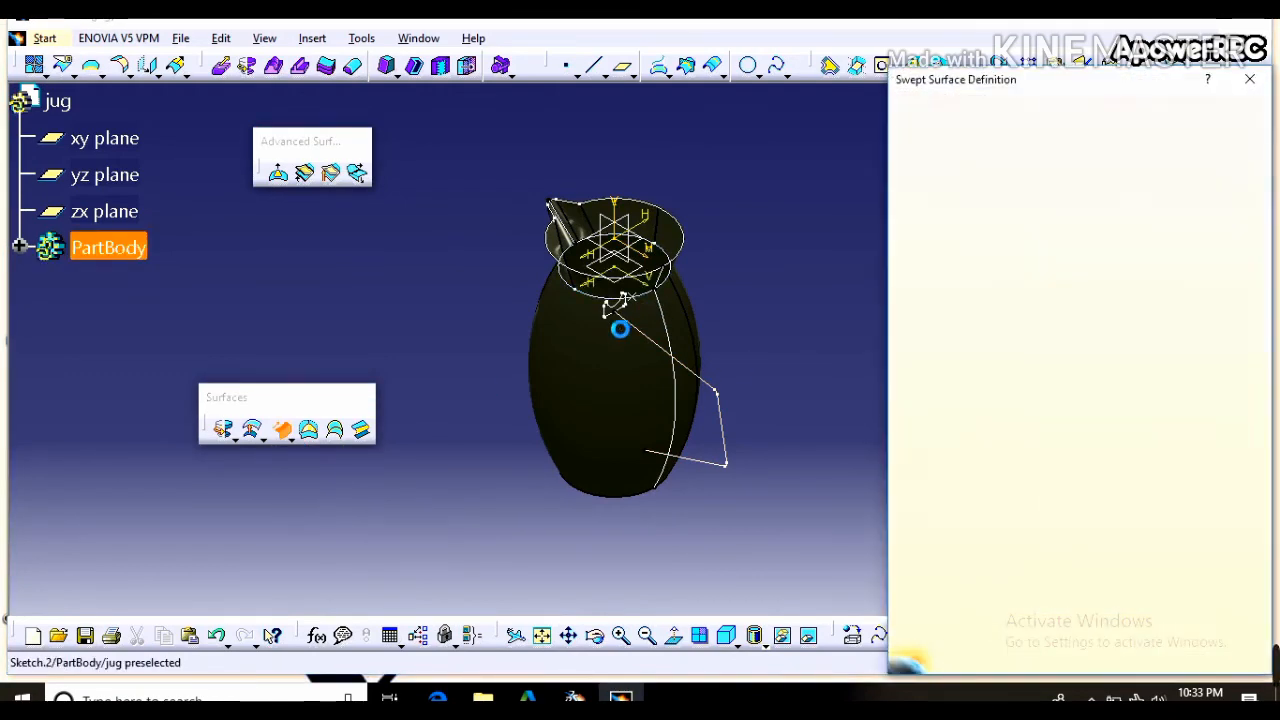
left_click(619, 325)
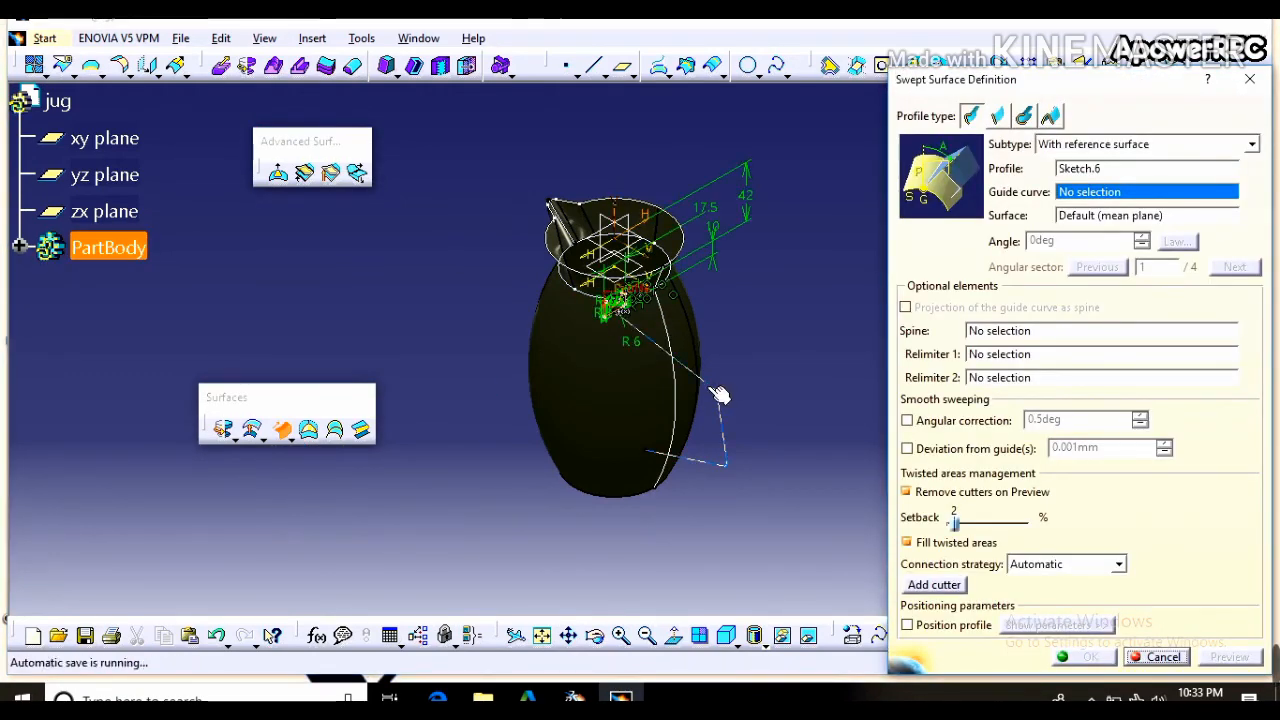
left_click(720, 410)
left_click(1091, 657)
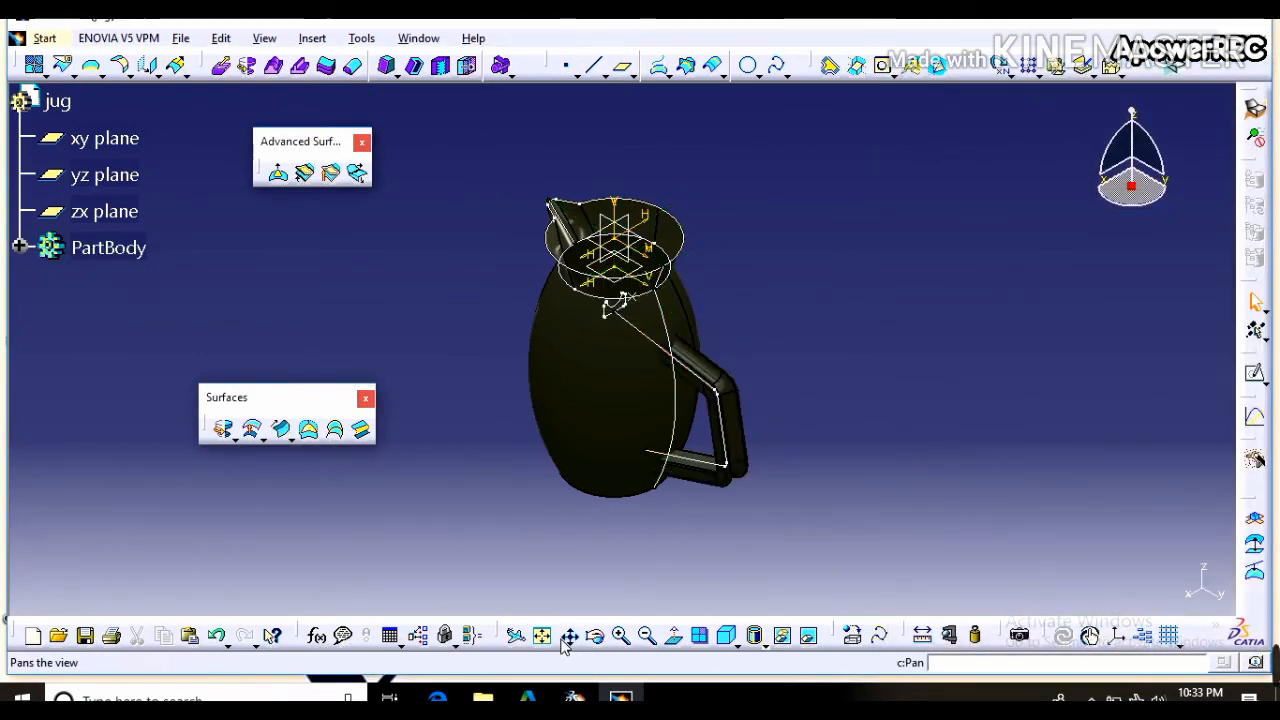
- Split the swept handle surface with the revolved jug body, keeping the portion outside the jug
middle_click_drag(498, 420, 552, 485)
left_click(622, 637)
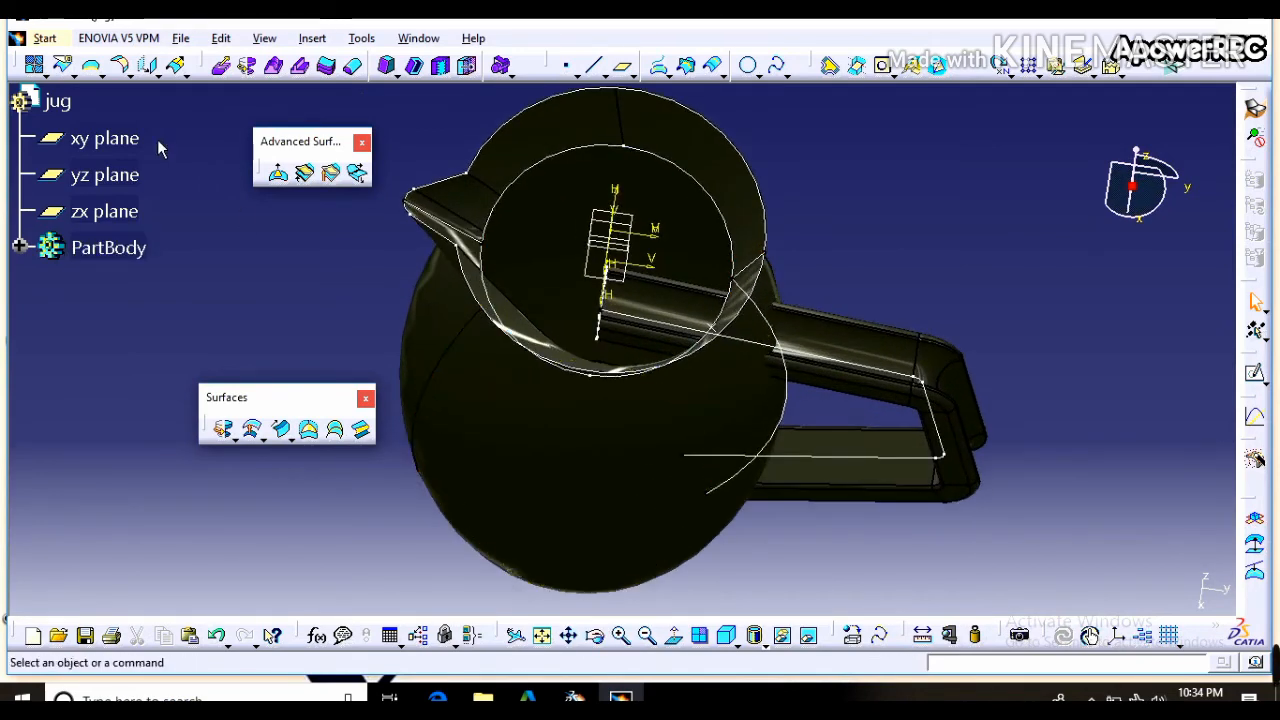
left_click(62, 66)
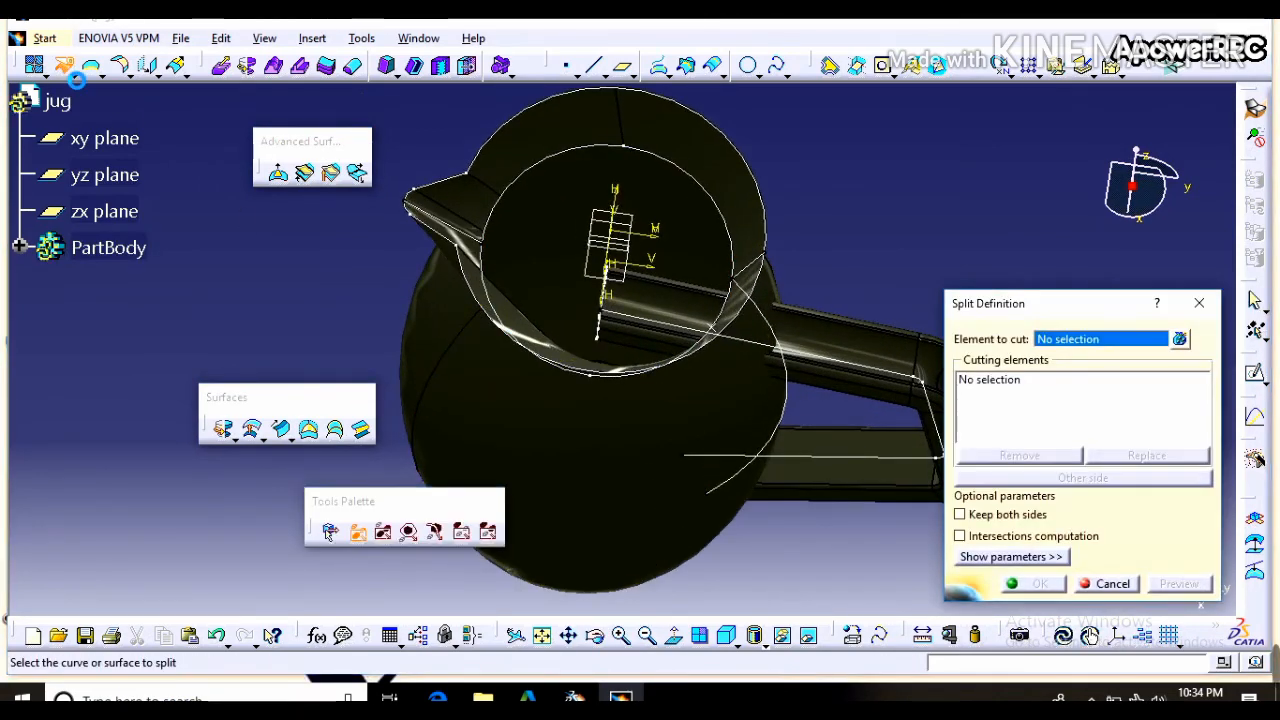
left_click(664, 322)
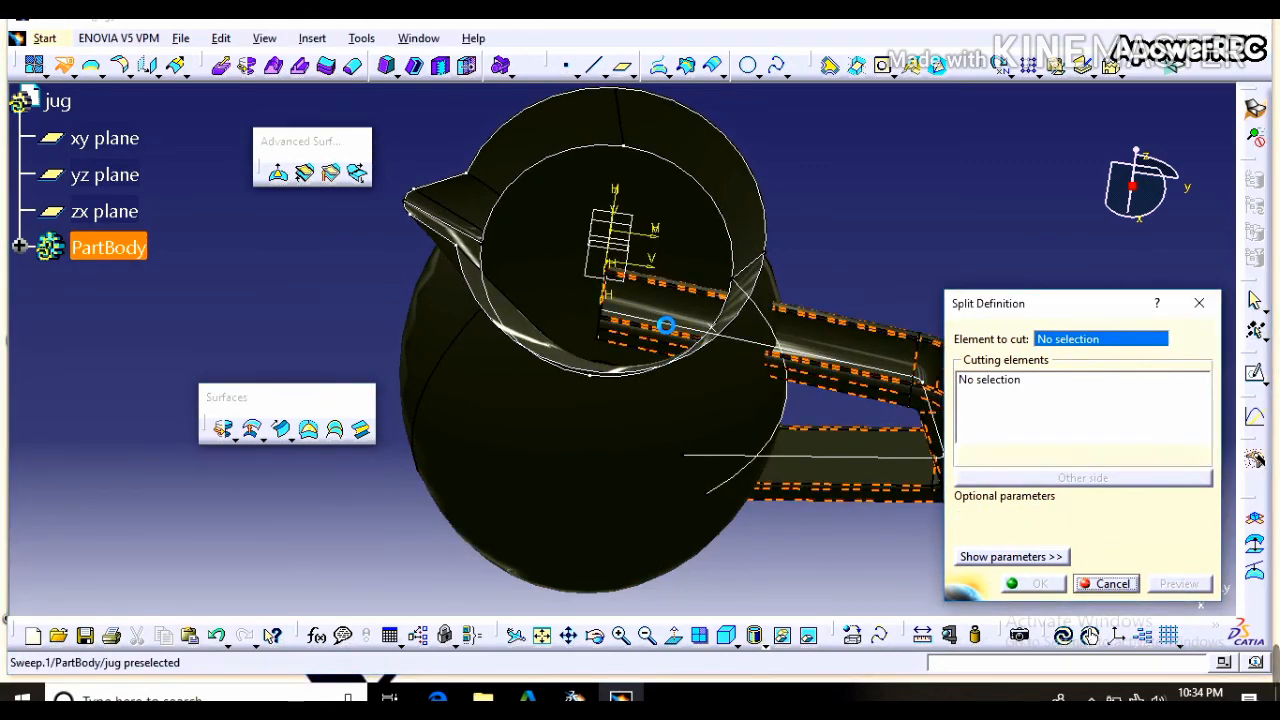
left_click(458, 242)
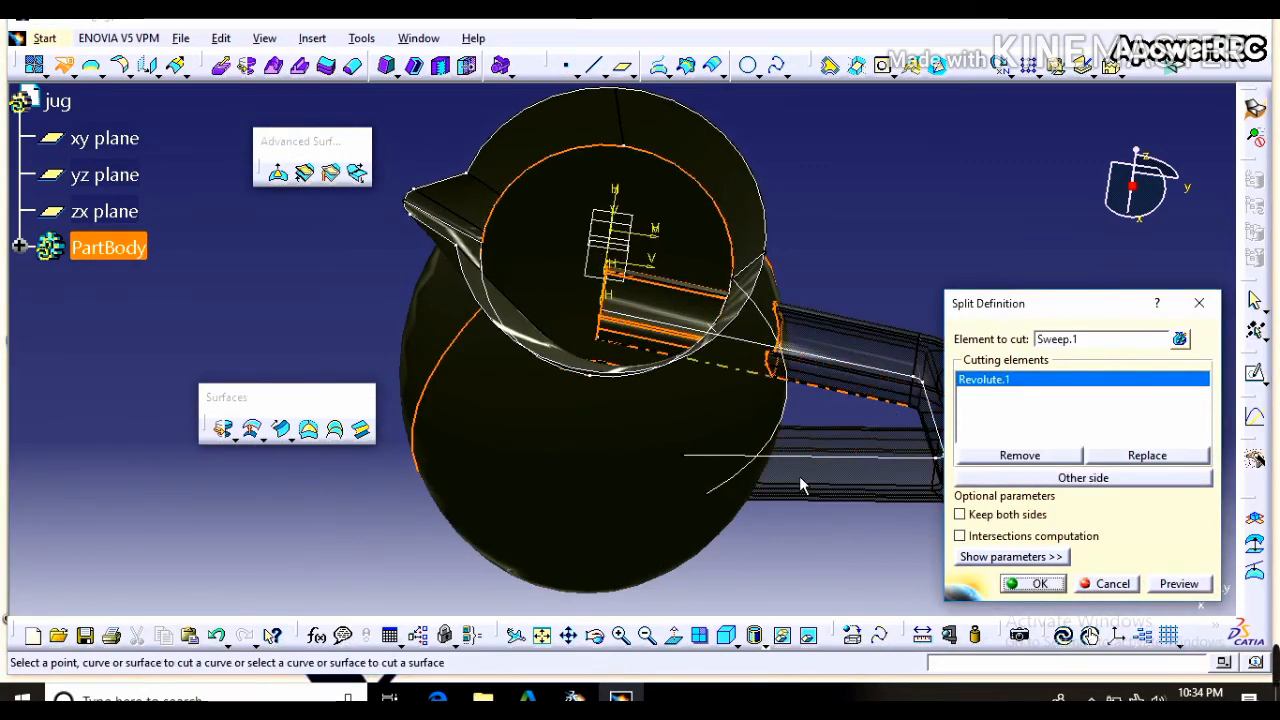
left_click_drag(594, 634, 386, 540)
left_click(1080, 479)
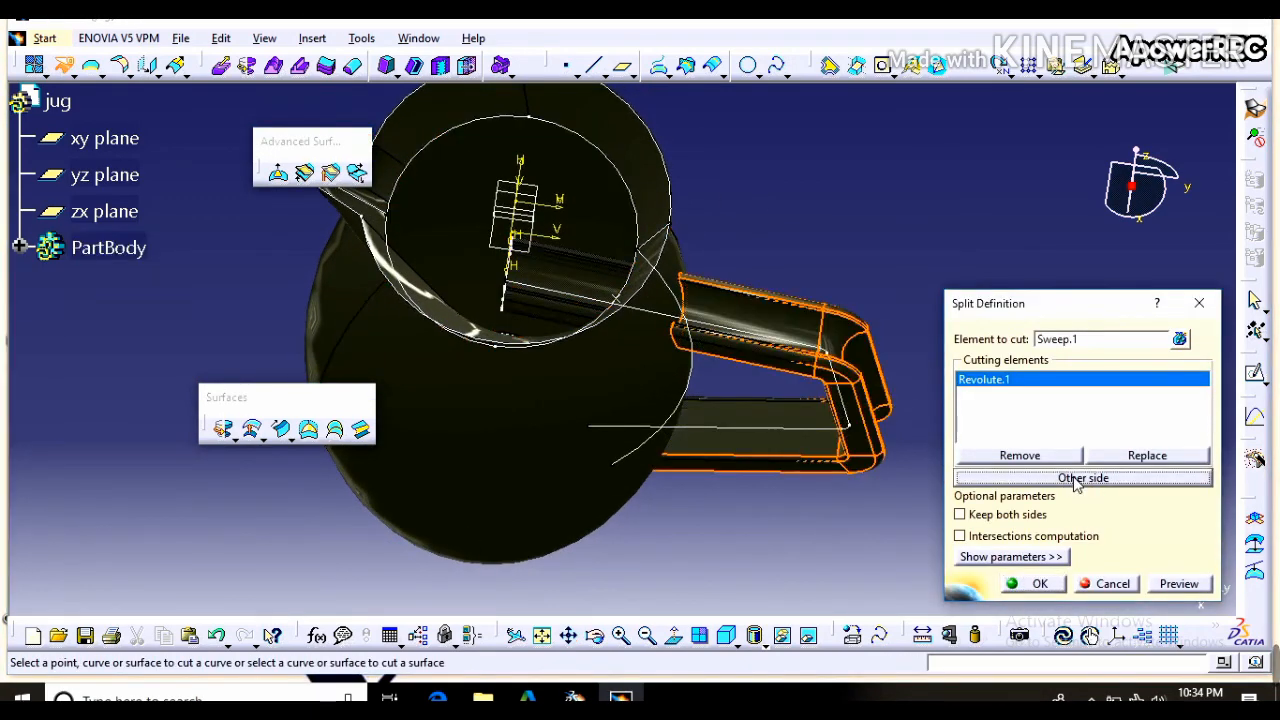
left_click(1038, 585)
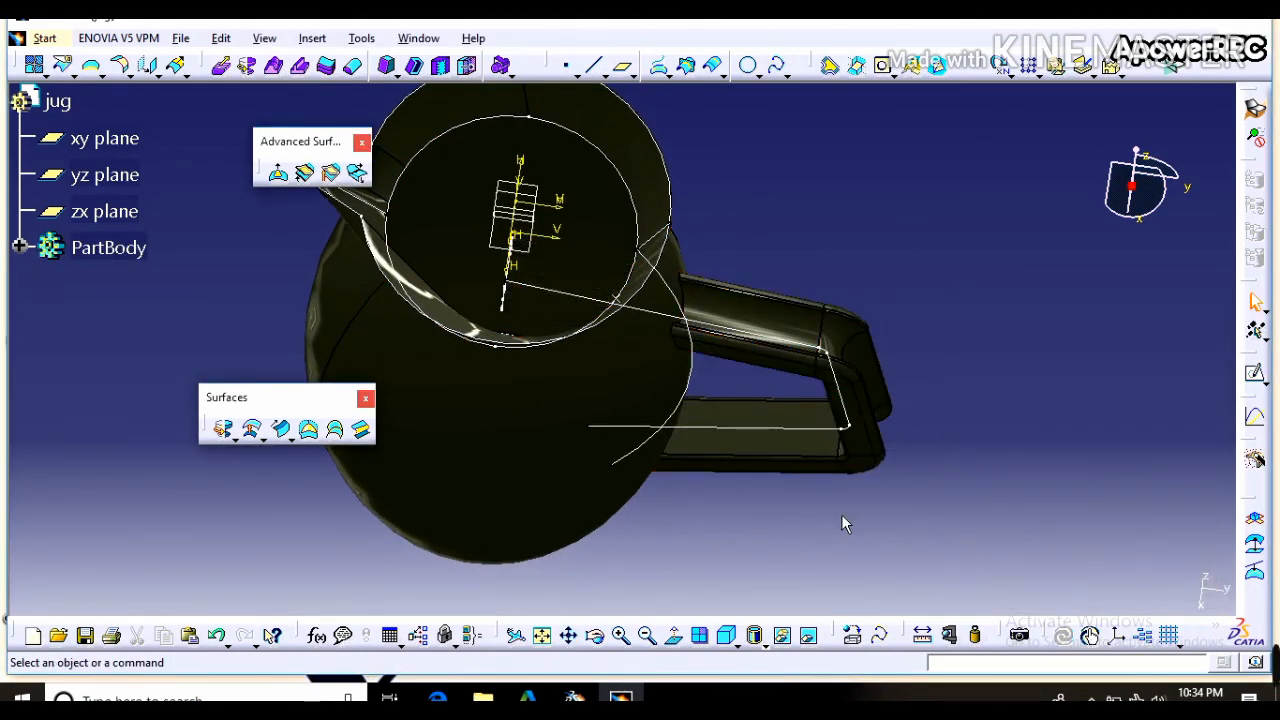
- Hide the xy, yz and zx planes, Plane.1, Sketch.1 through Sketch.5 and Extremum.1
mouse_move(729, 229)
middle_mouse_down()
mouse_move(697, 329)
mouse_move(766, 246)
mouse_move(700, 189)
mouse_move(712, 210)
middle_mouse_up()
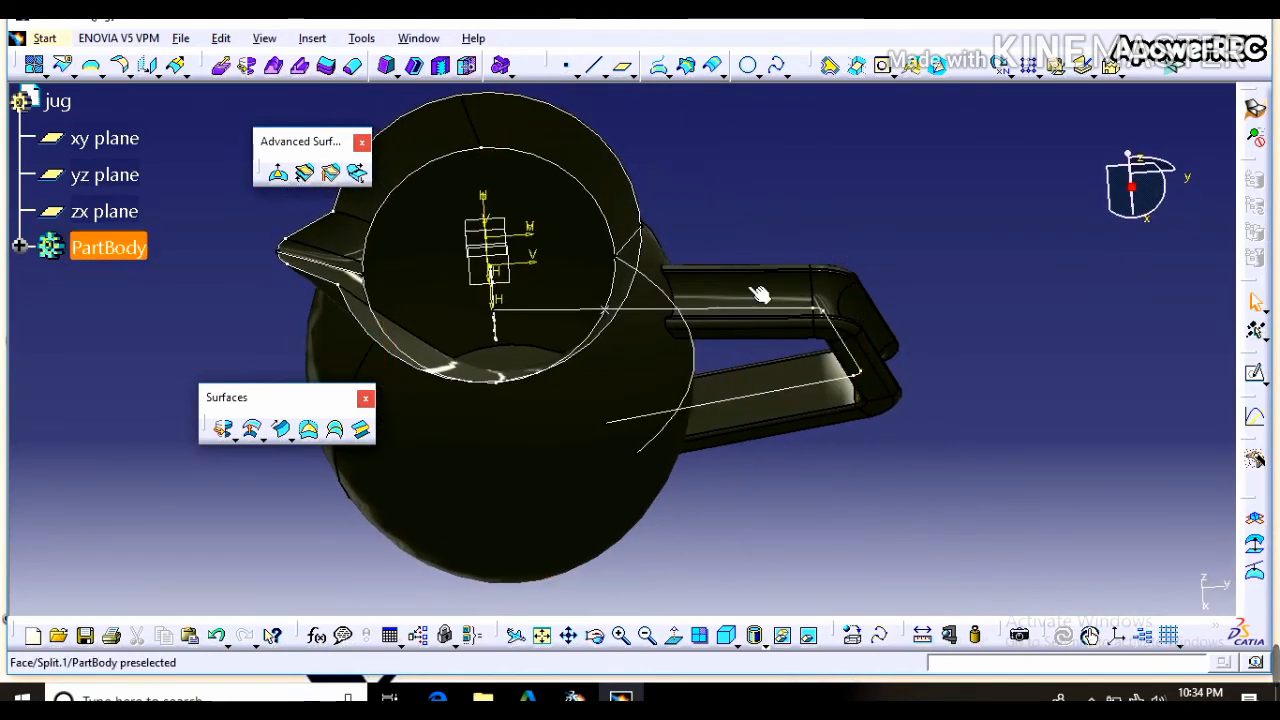
left_click(22, 248)
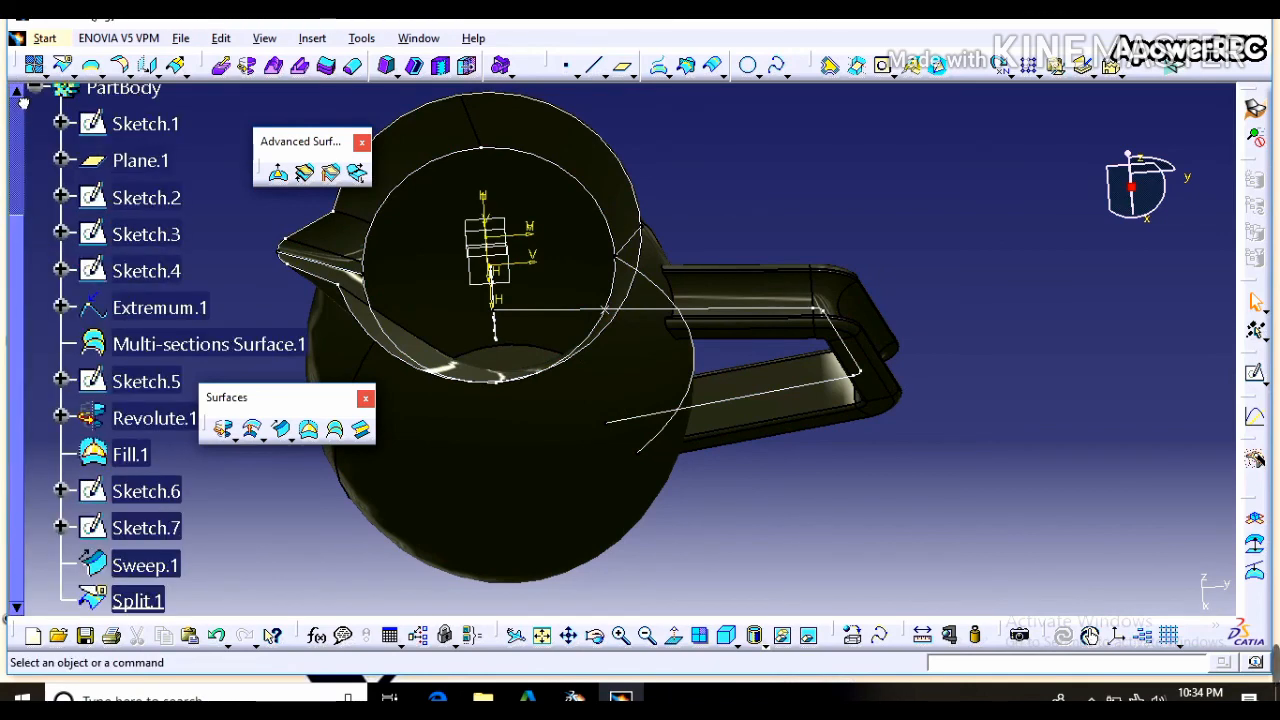
scroll(22, 101, "up", 3)
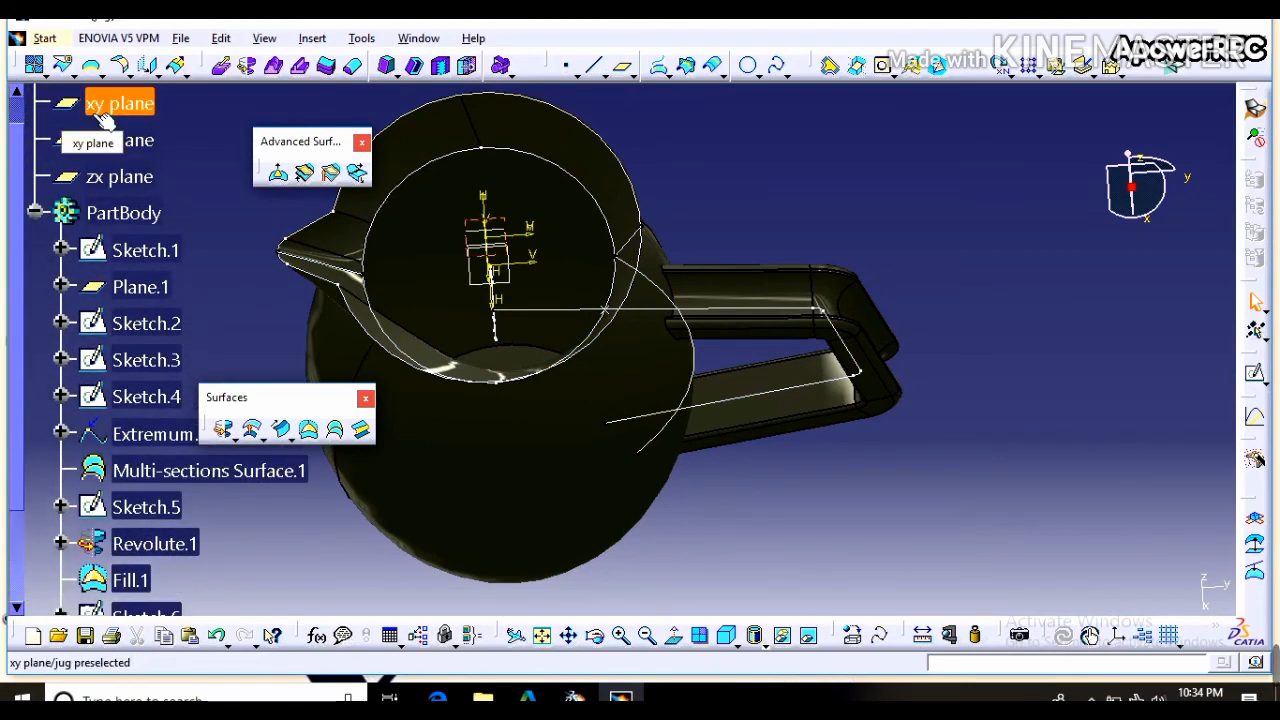
left_click(125, 141, "ctrl")
left_click(140, 184, "ctrl")
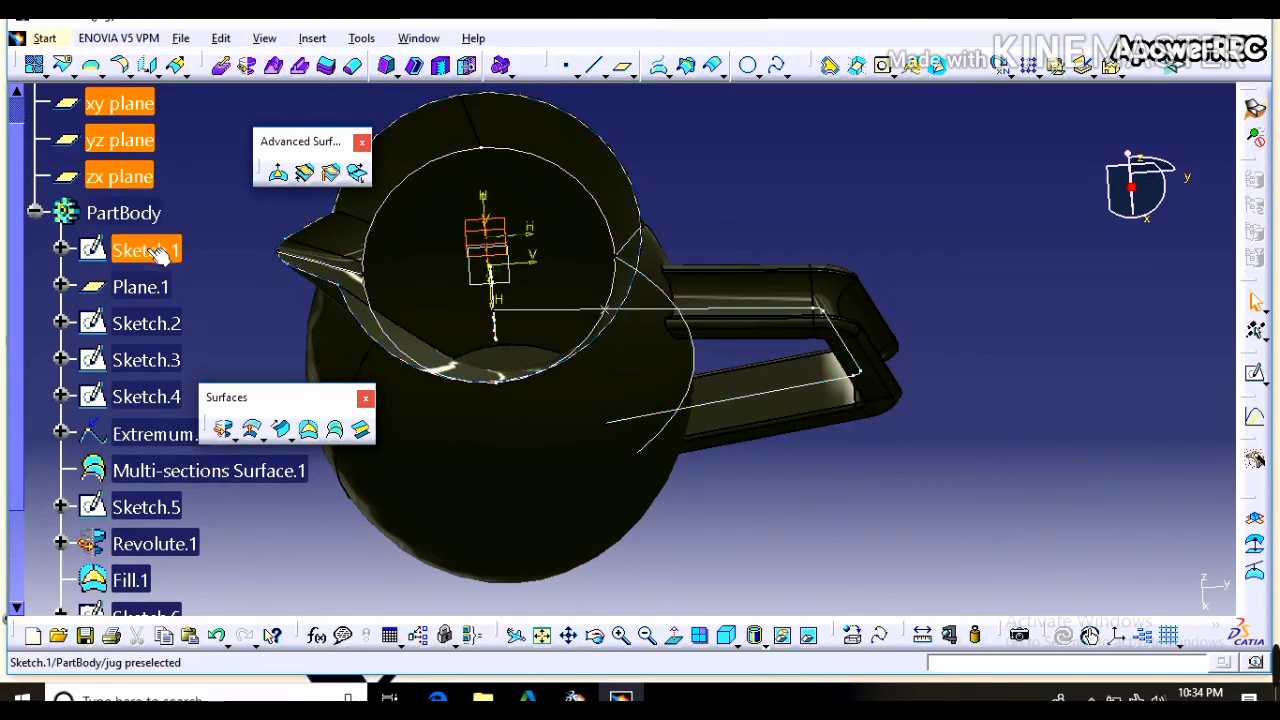
left_click(158, 251, "ctrl")
left_click(158, 288, "ctrl")
left_click(168, 328, "ctrl")
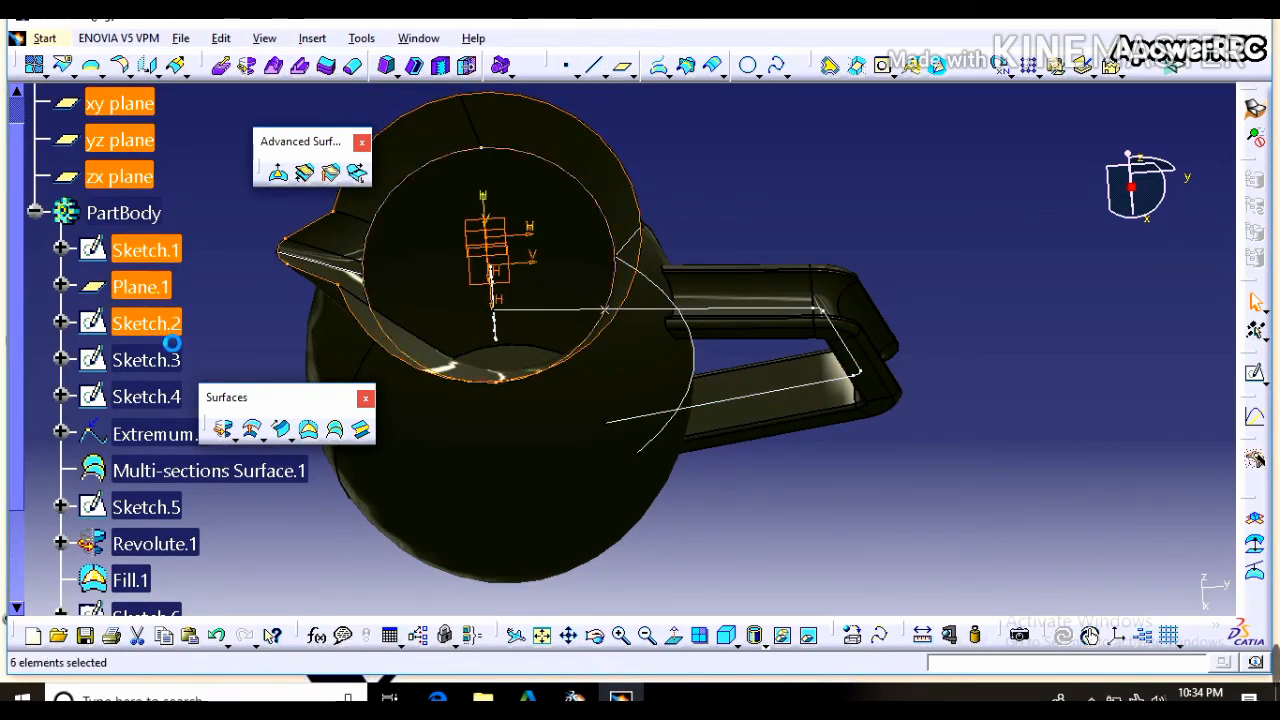
left_click(170, 436, "ctrl")
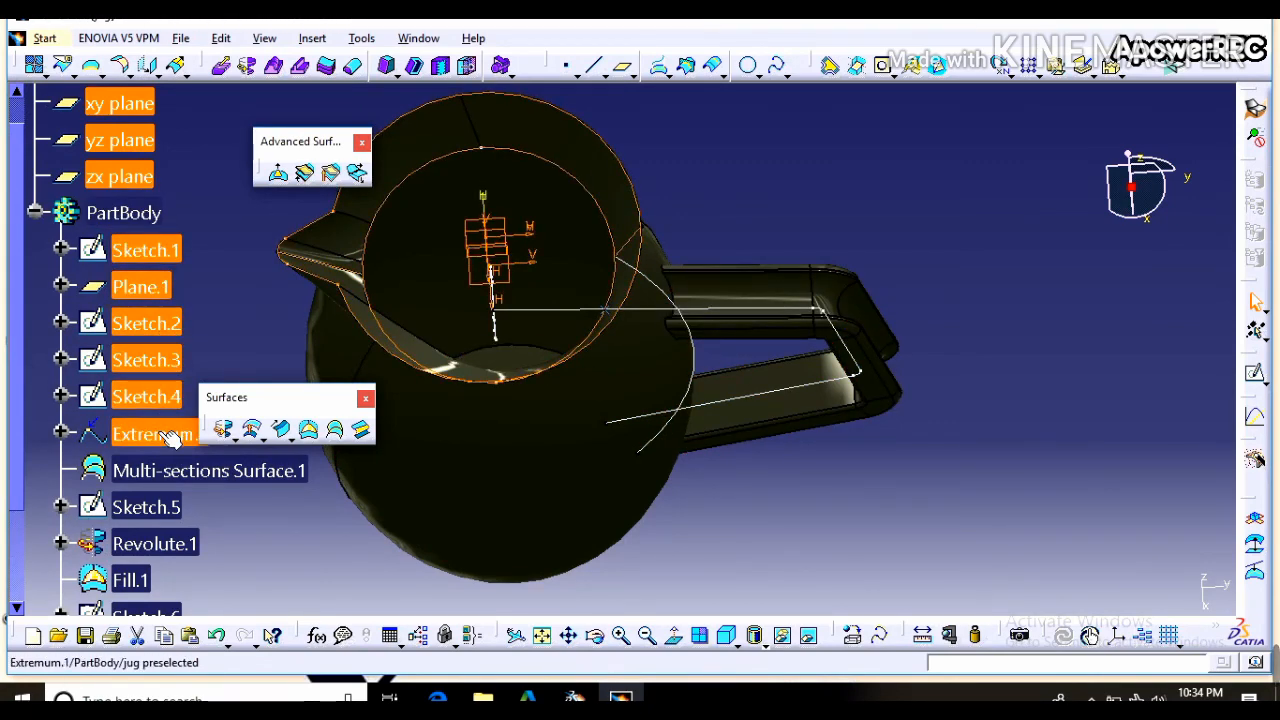
left_click(160, 508, "ctrl")
right_click(168, 510)
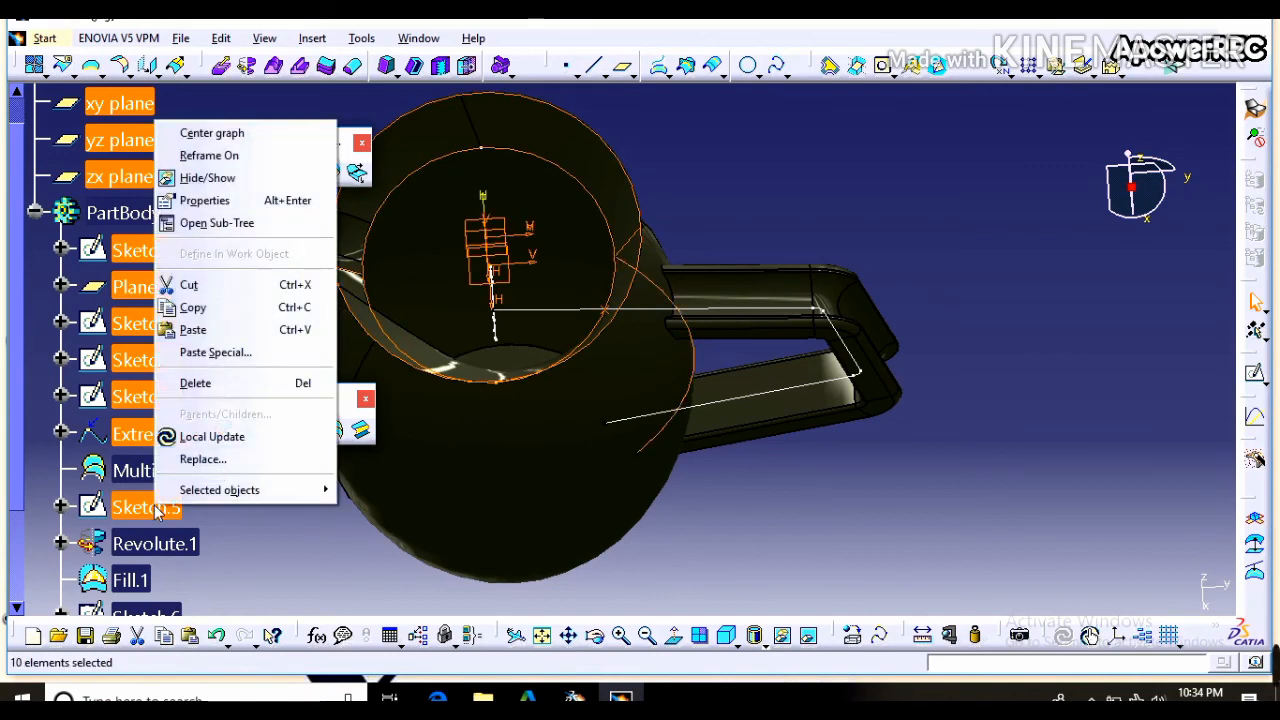
left_click(215, 178)
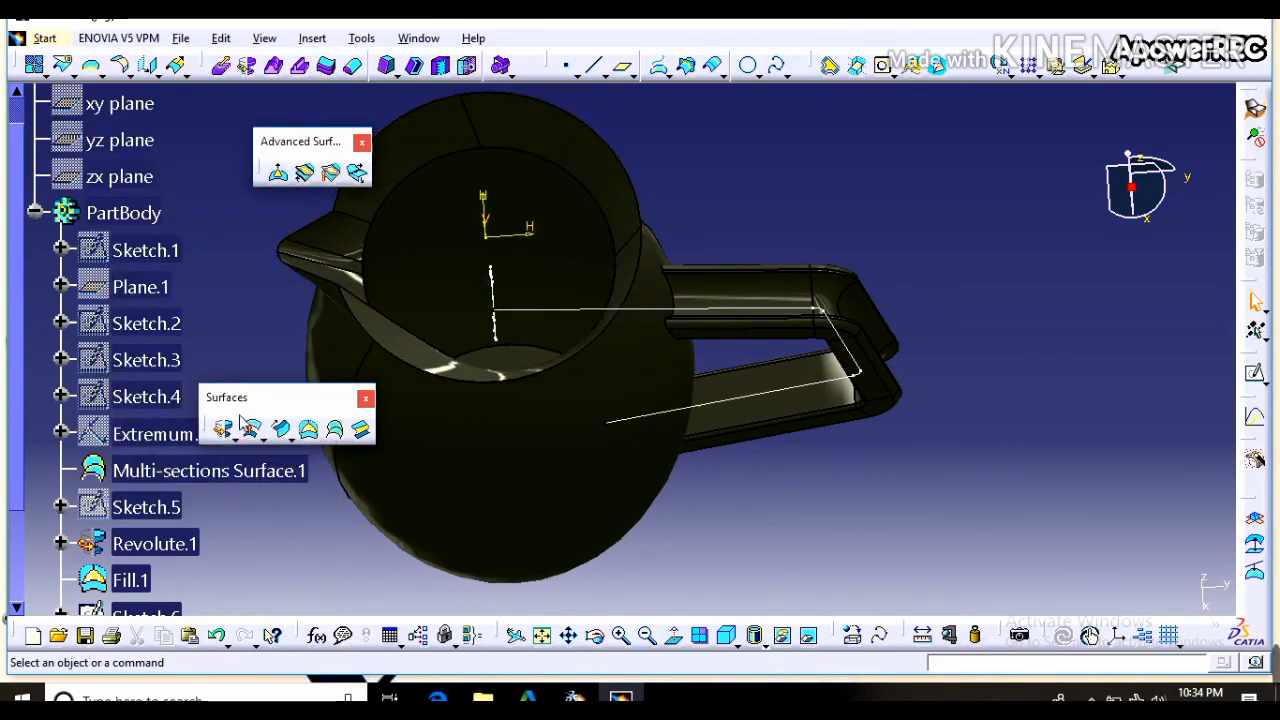
- Hide the handle's section and path sketches, Sketch.6 and Sketch.7, and show the finished jug in isometric view
left_click(16, 608)
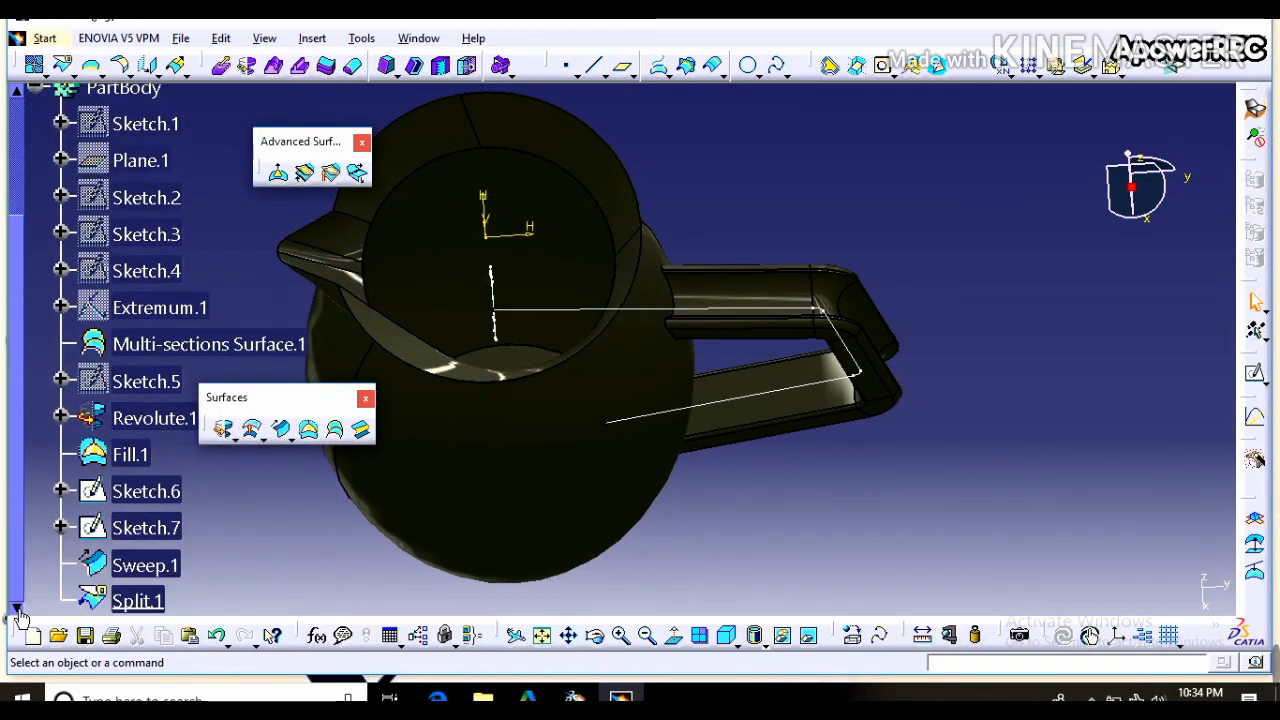
right_click(165, 537)
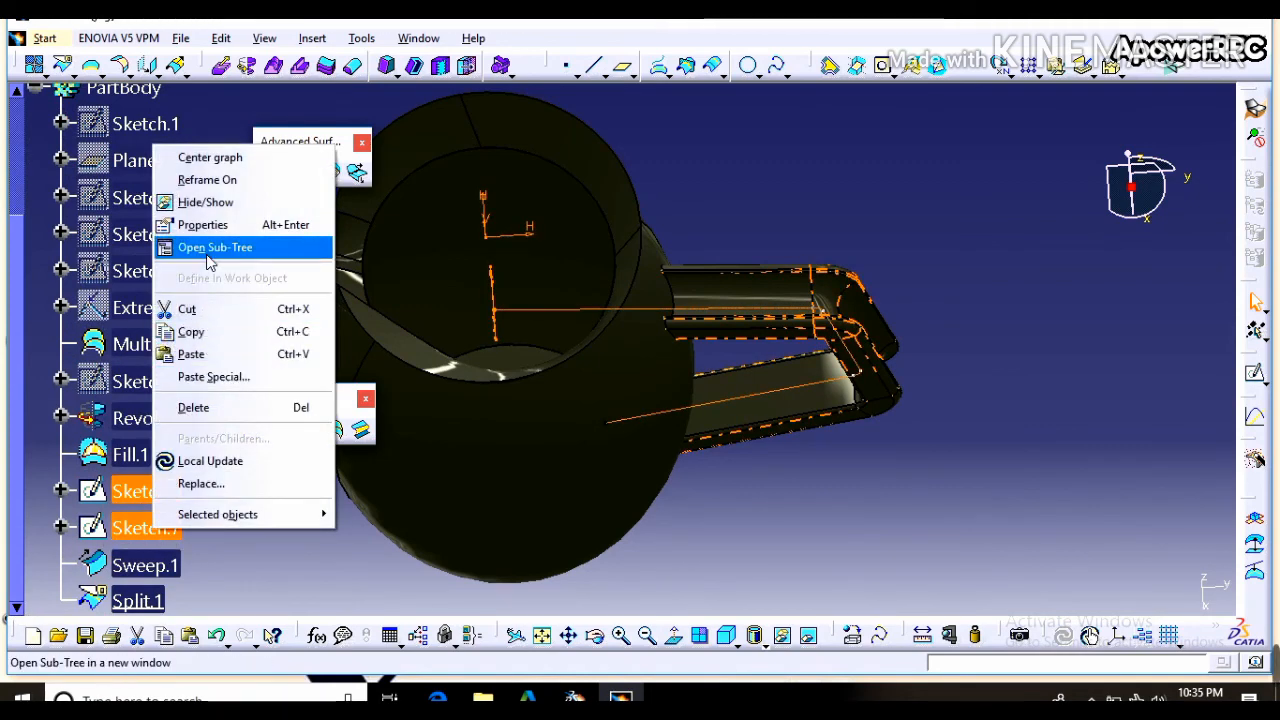
left_click(212, 203)
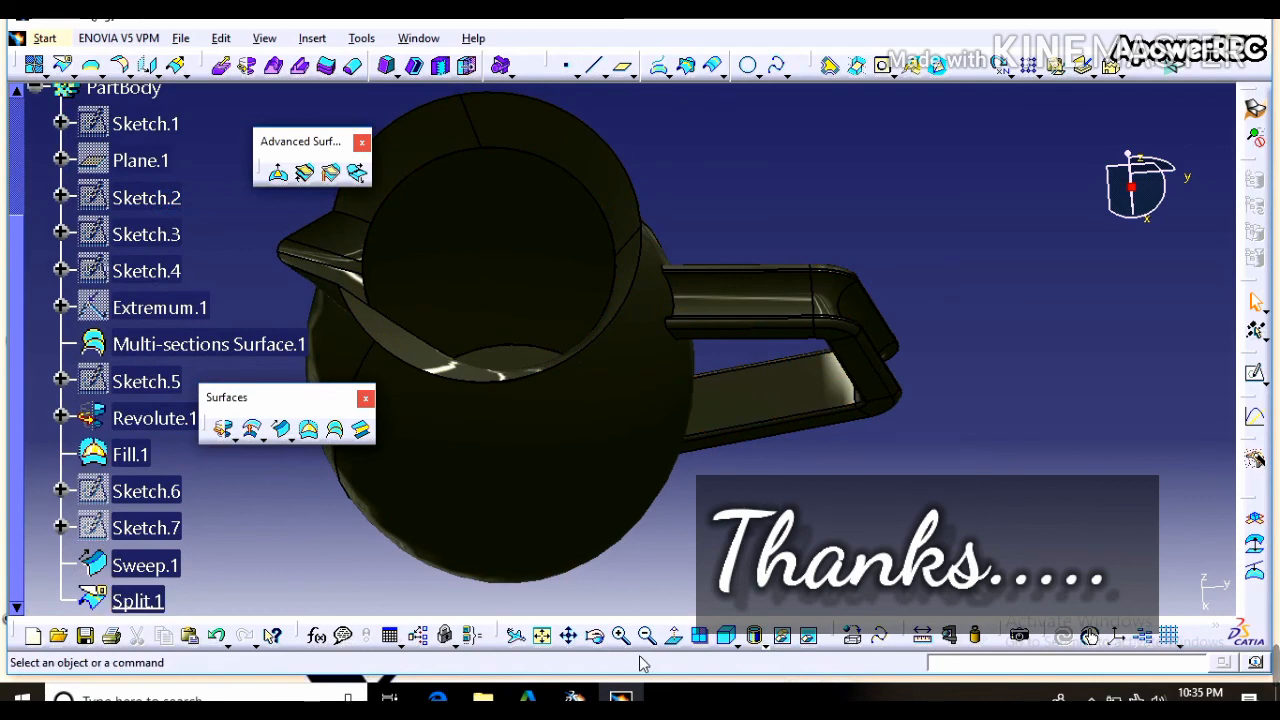
left_click(729, 637)
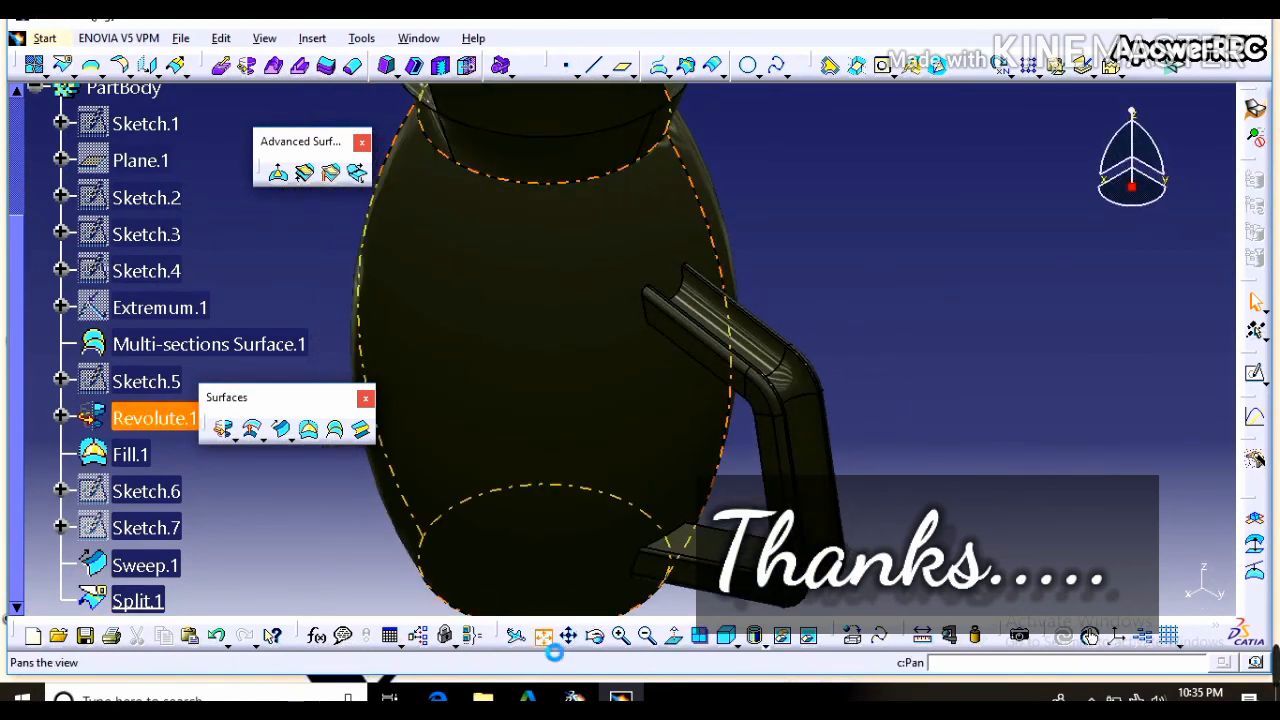